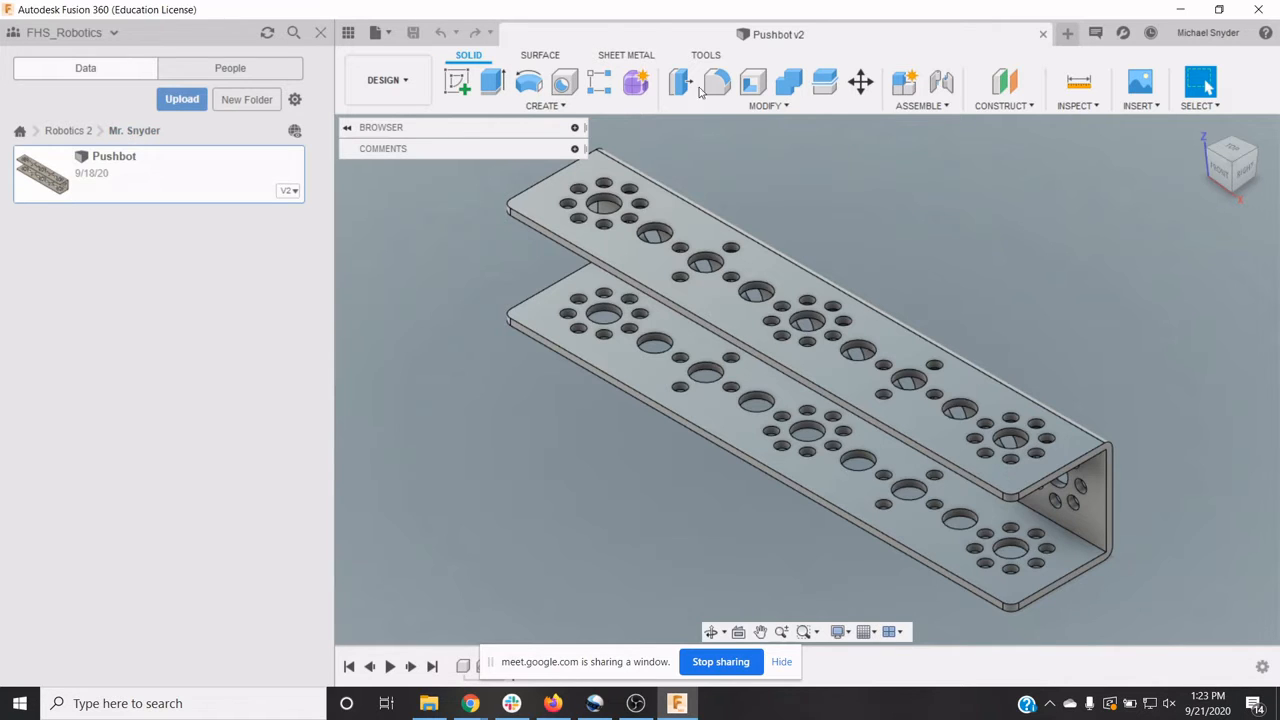
# Step: Open the Tetrix Parts project, look through its part folders, and open the Channels folder
pyautogui.moveTo(480, 706)
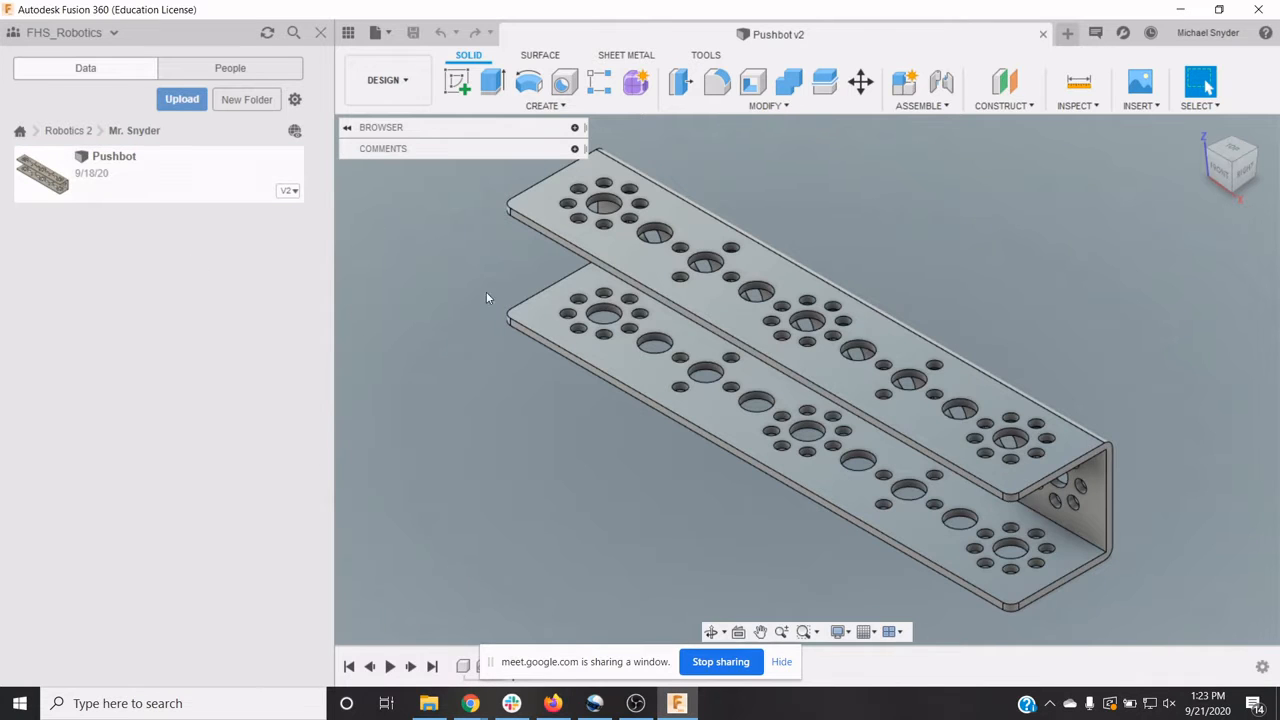
pyautogui.click(20, 133)
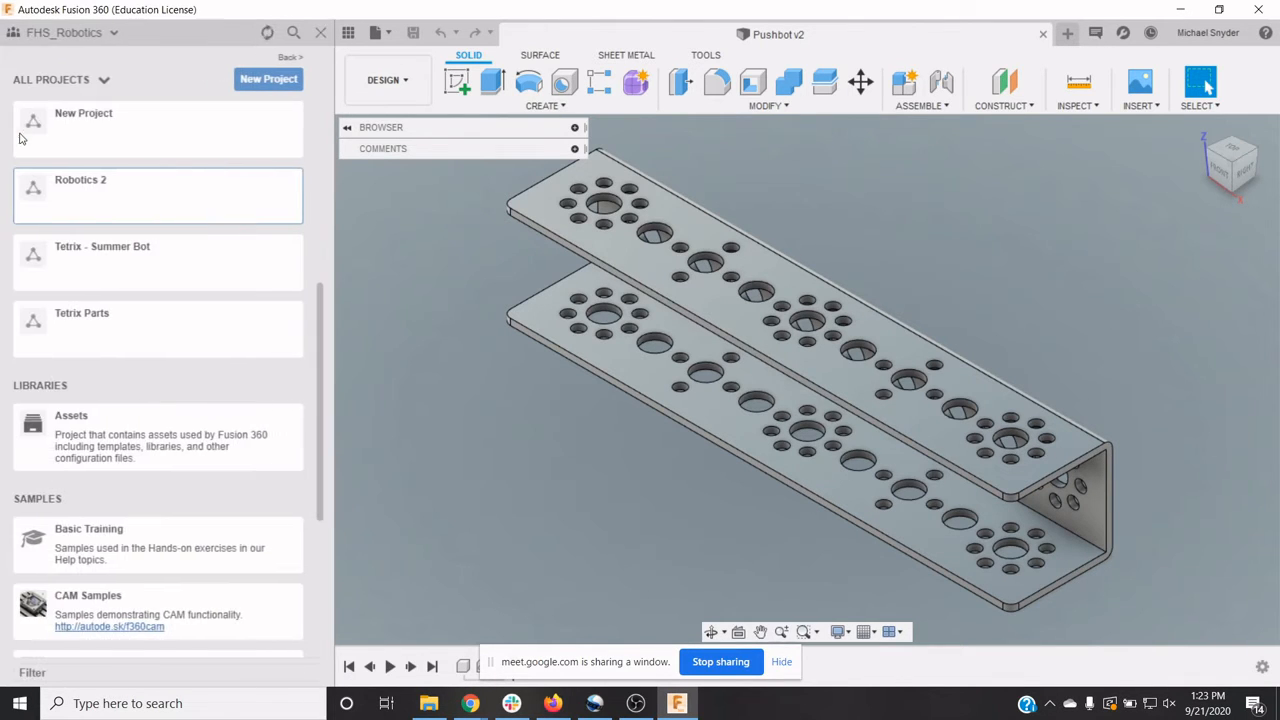
pyautogui.click(143, 331)
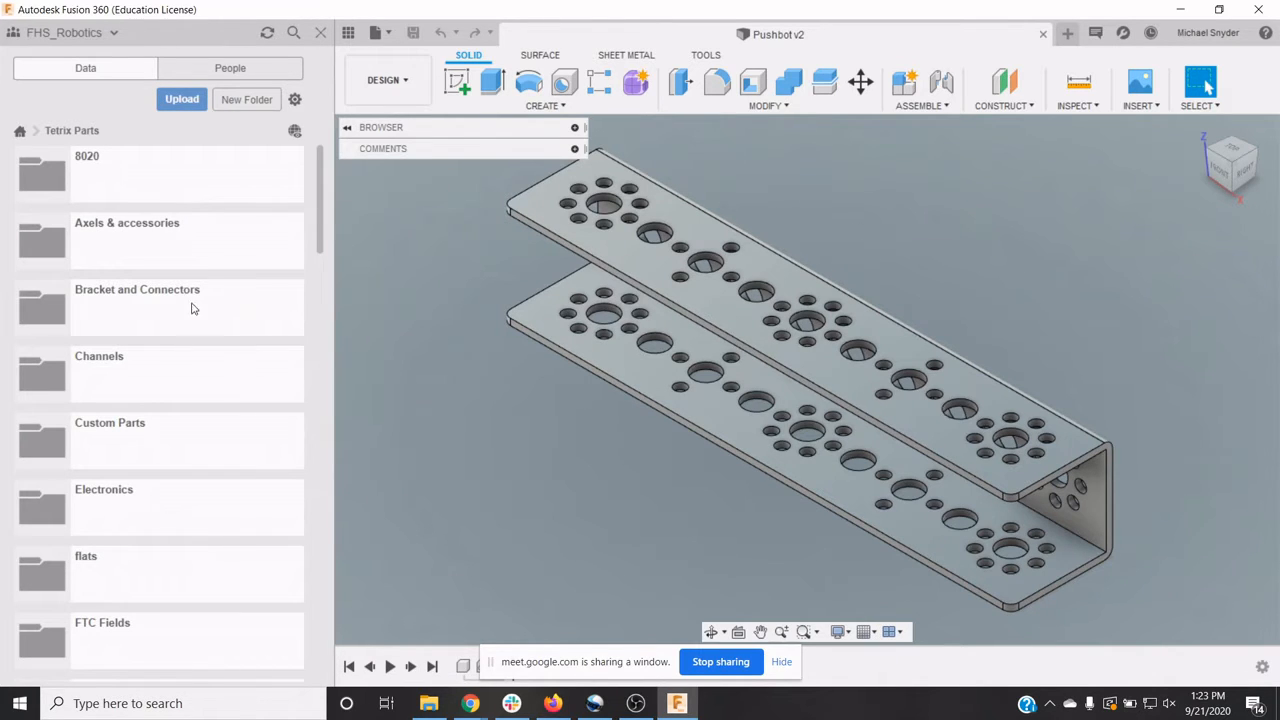
pyautogui.scroll(-2, 137, 225)
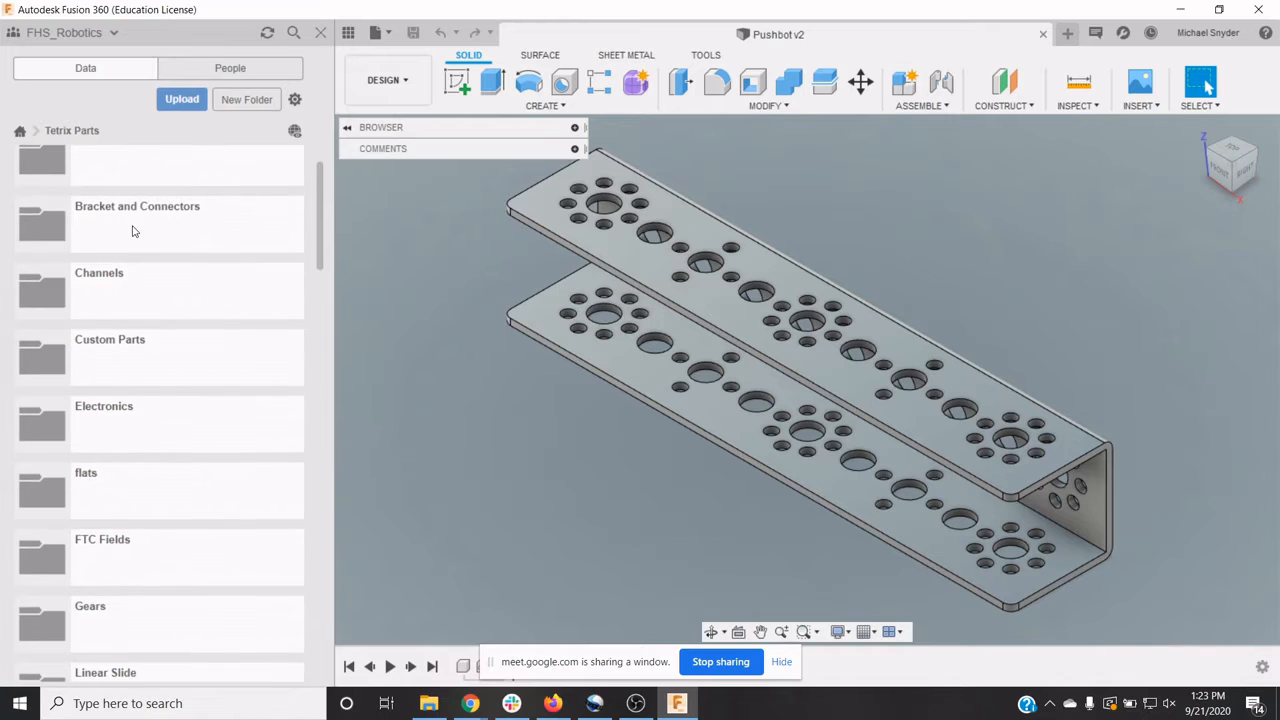
pyautogui.scroll(3, 127, 235)
pyautogui.scroll(-7, 127, 235)
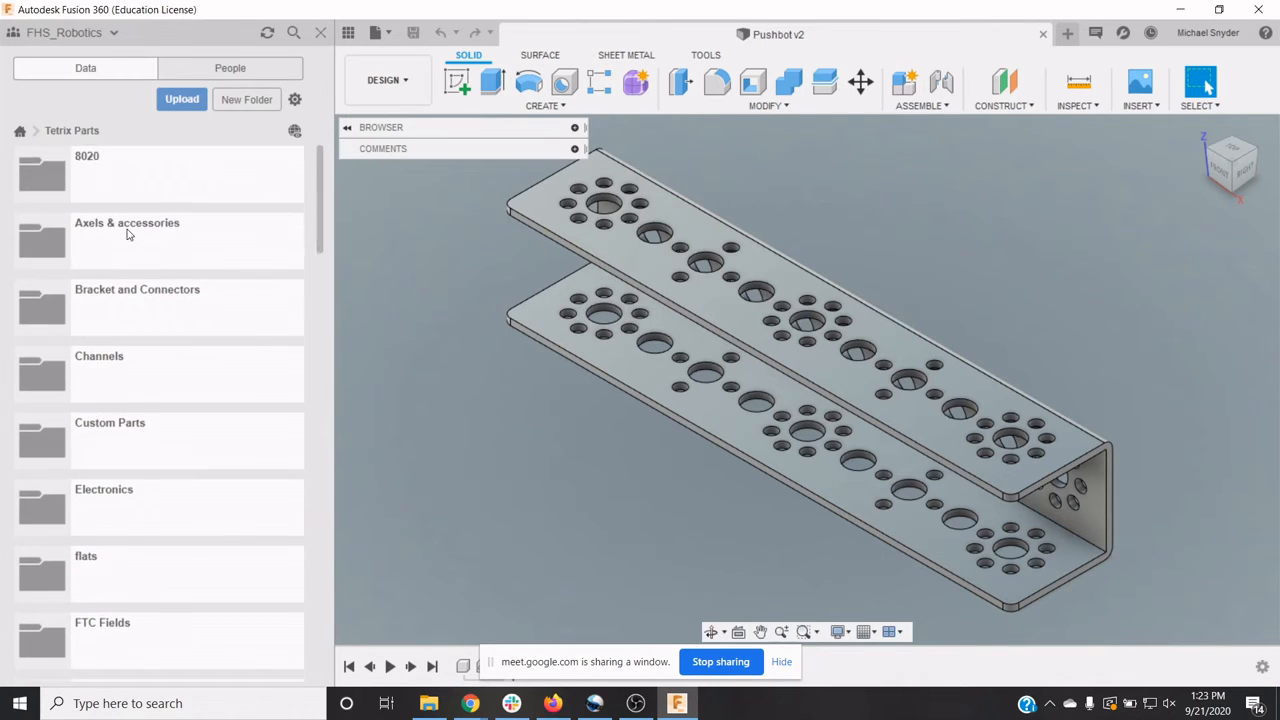
pyautogui.scroll(-5, 127, 236)
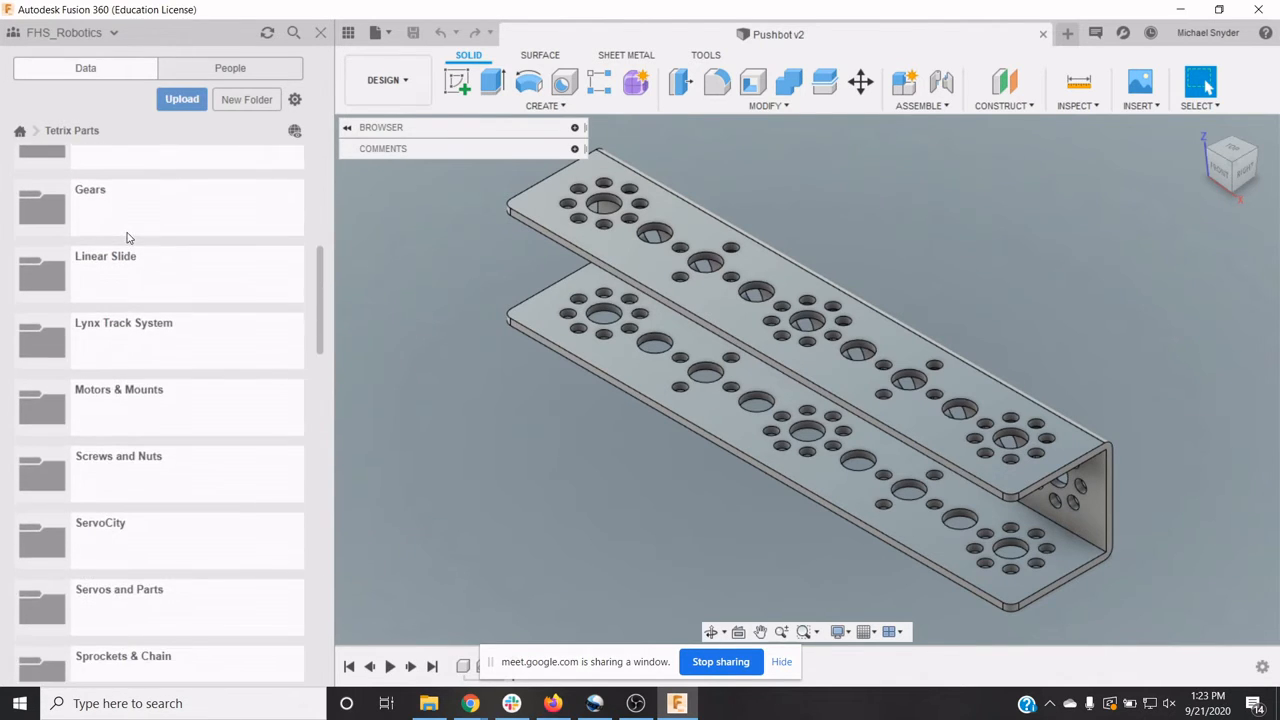
pyautogui.scroll(-4, 127, 237)
pyautogui.scroll(15, 127, 237)
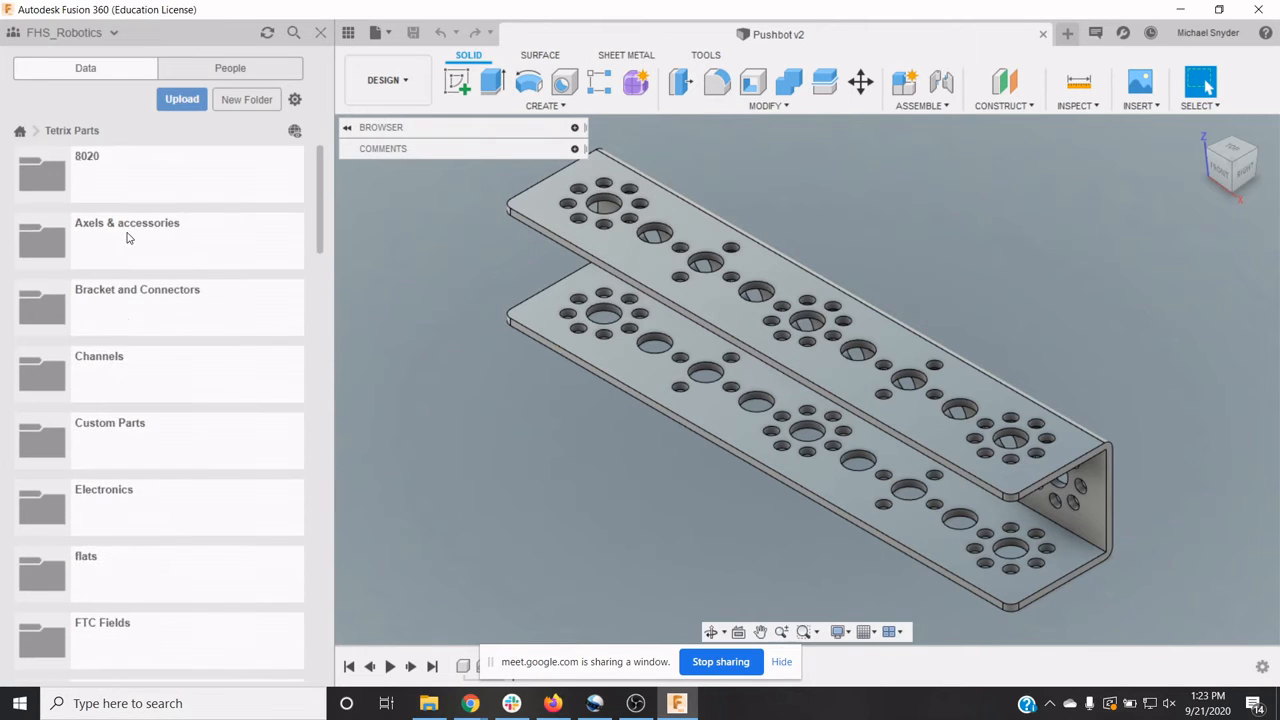
pyautogui.click(127, 376)
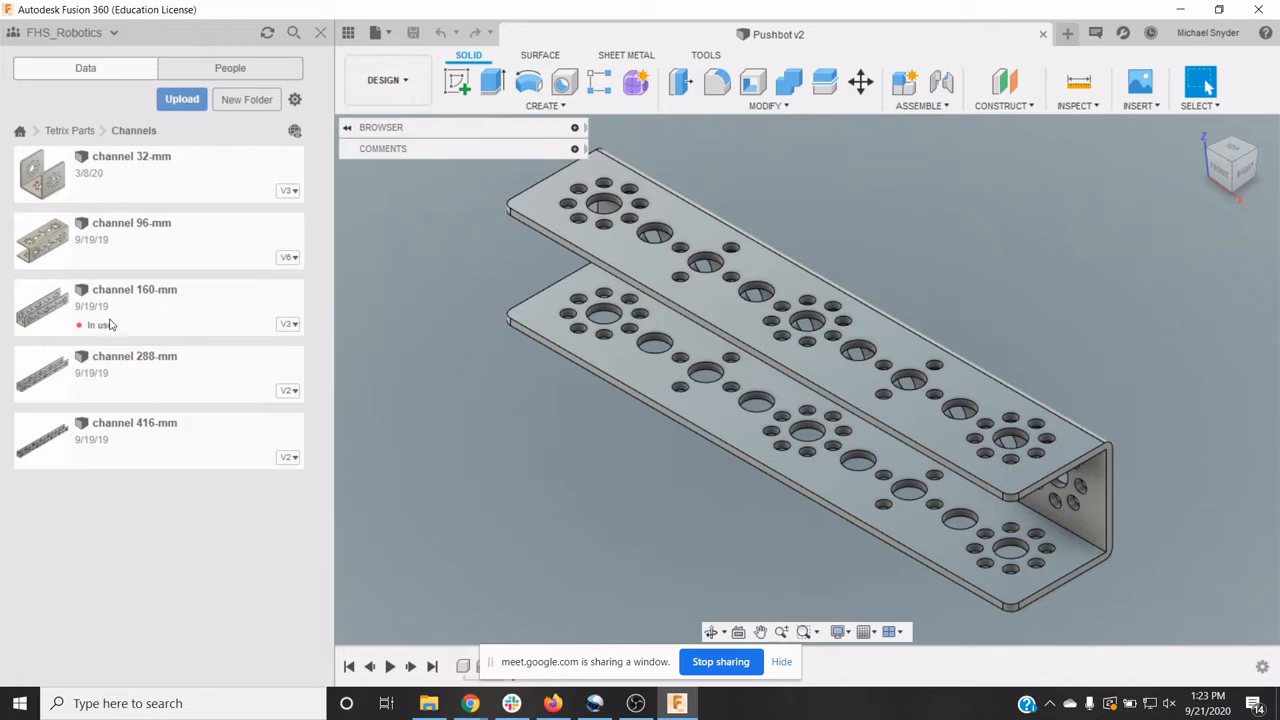
pyautogui.moveTo(92, 322)
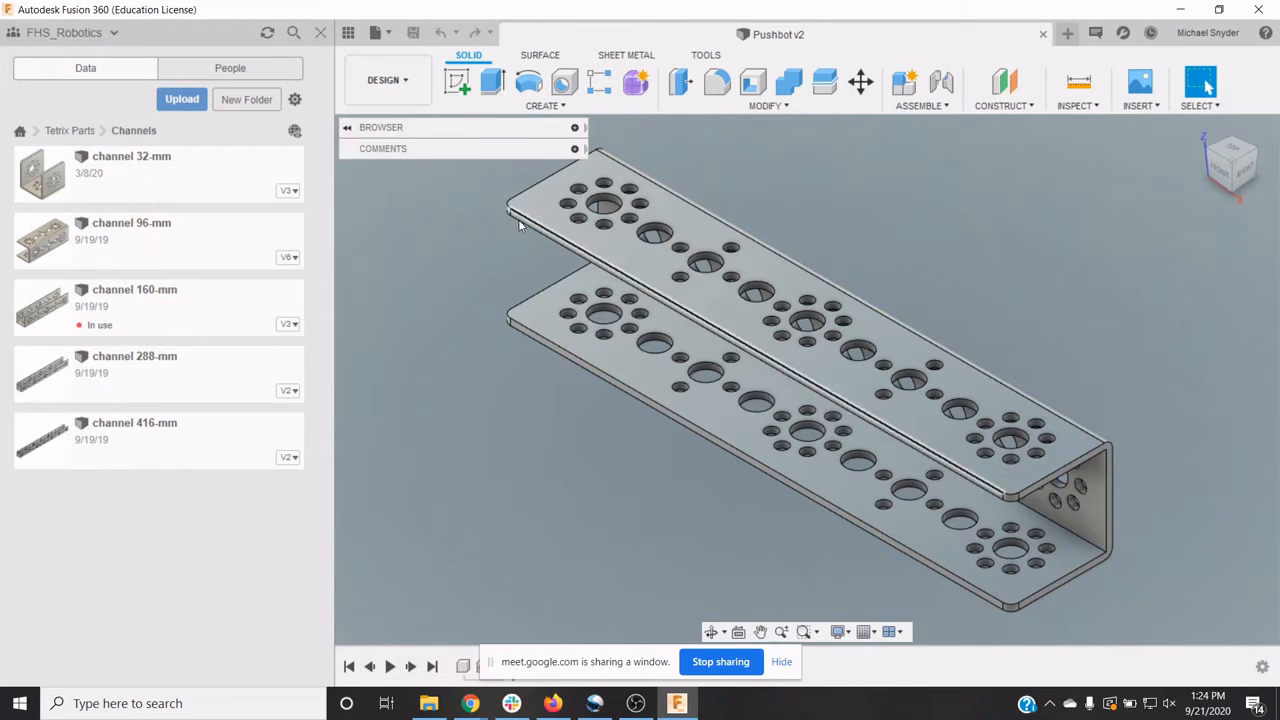
# Step: Activate the Cross Bar component in the Pushbot design and check the grounding option of its 160 mm channel
pyautogui.click(570, 130)
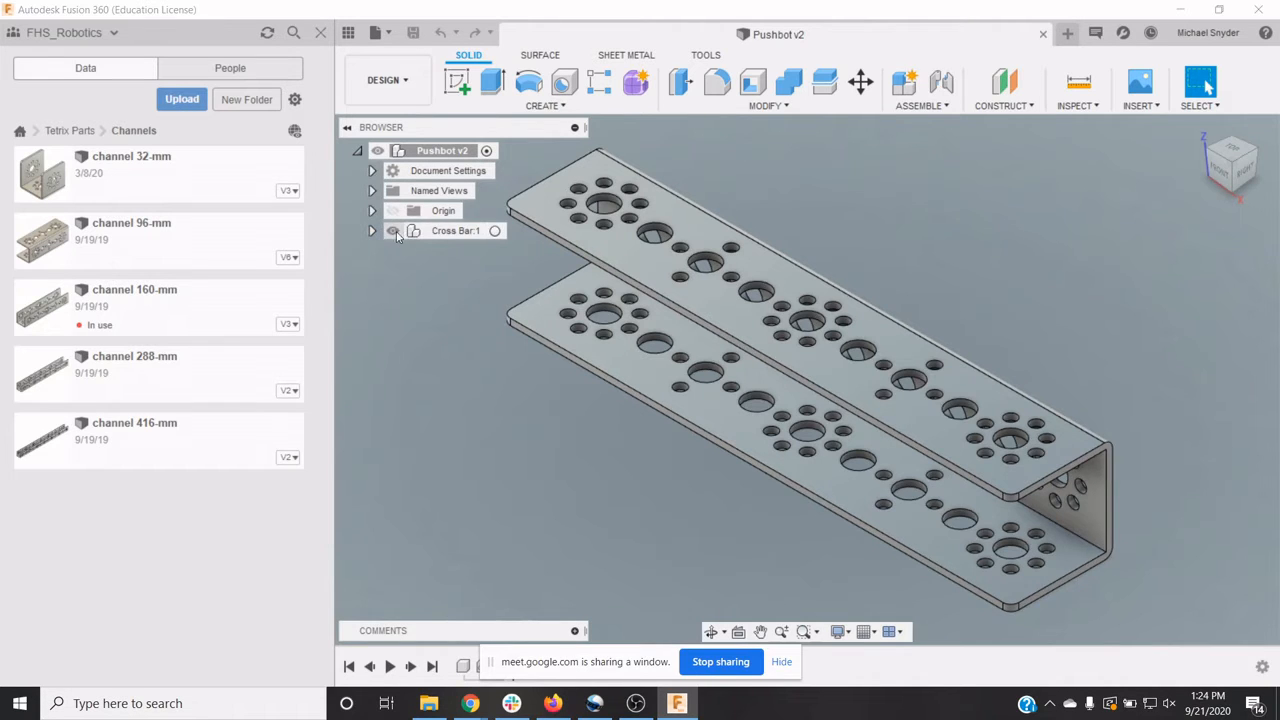
pyautogui.click(372, 231)
pyautogui.click(455, 231)
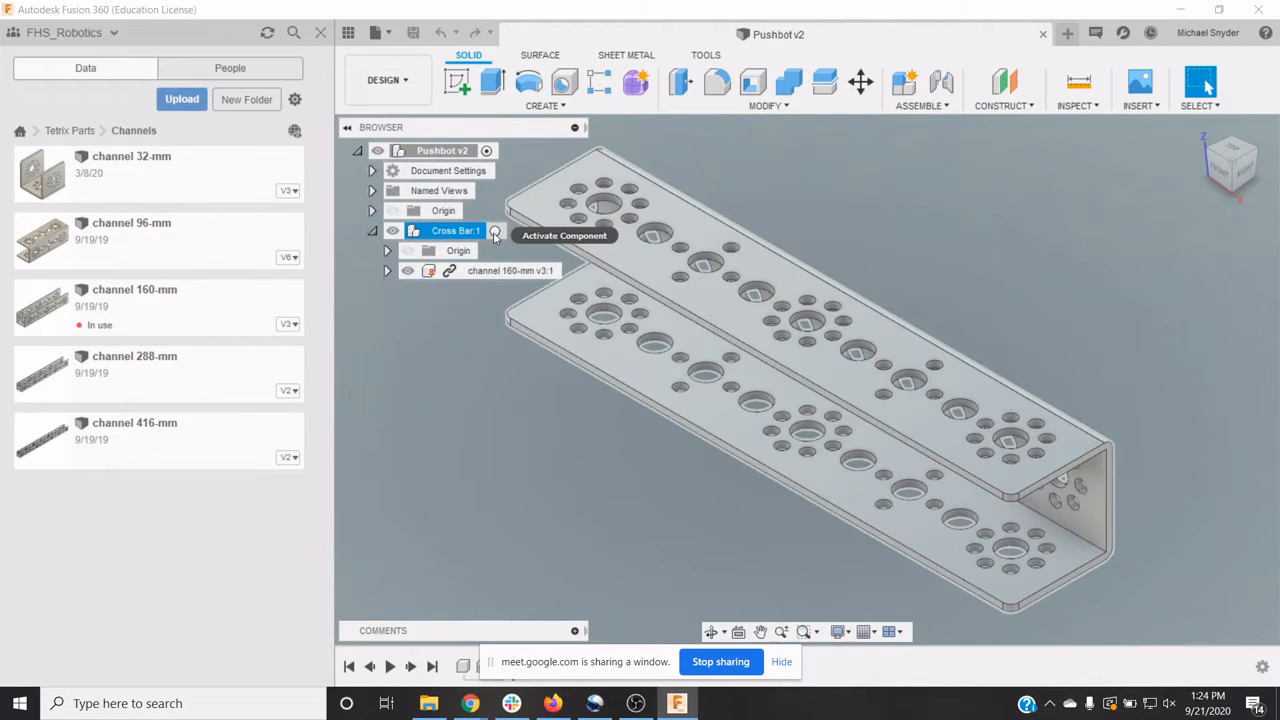
pyautogui.click(497, 232)
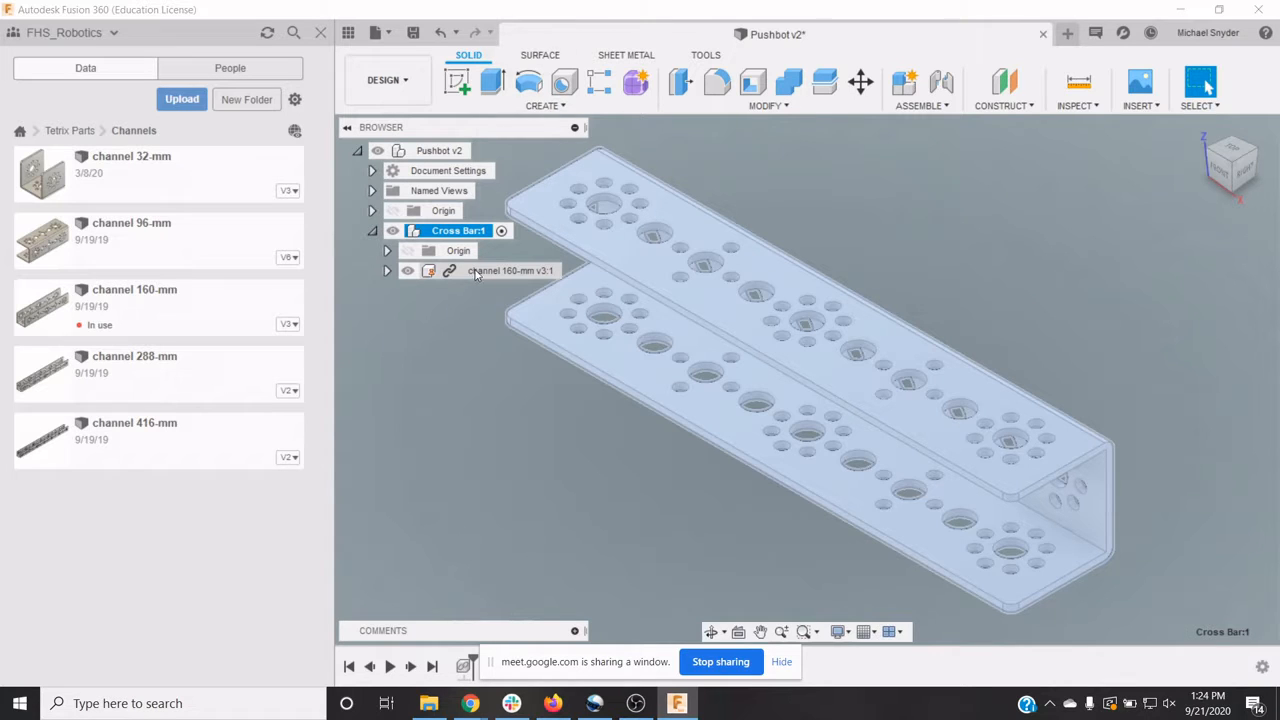
pyautogui.rightClick(475, 277)
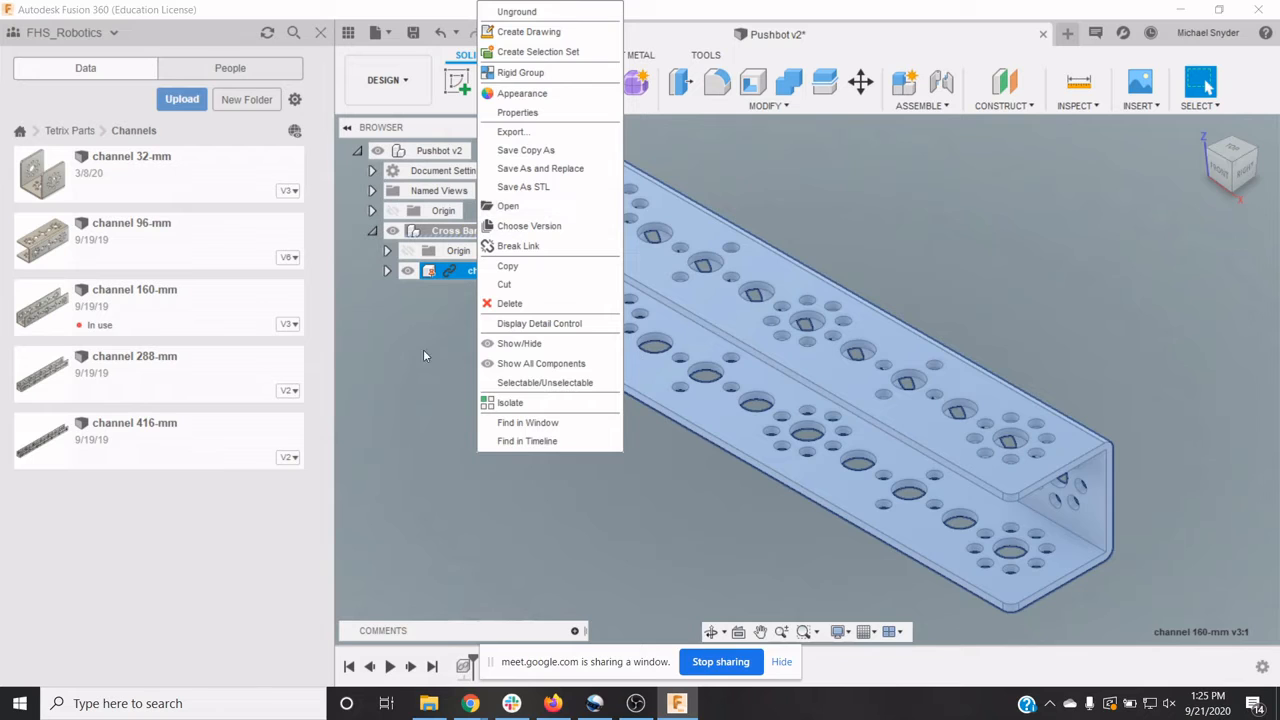
pyautogui.click(427, 298)
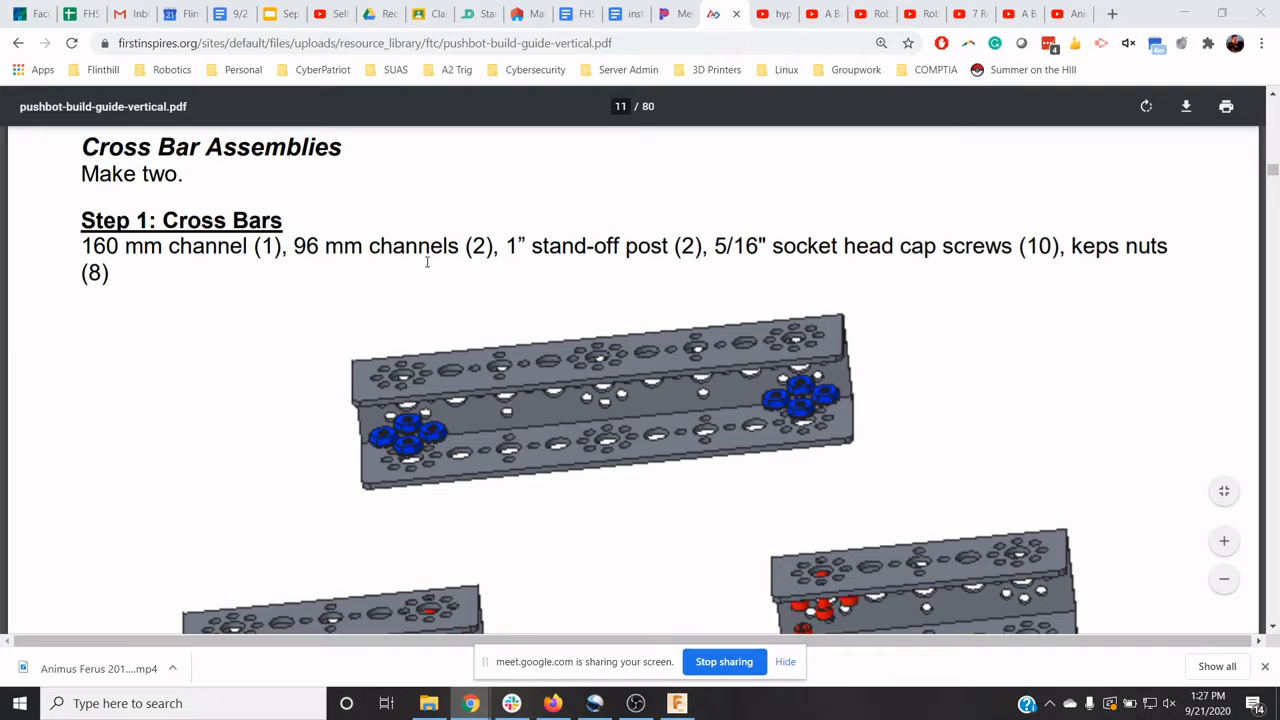
# Step: Switch back to Fusion 360 and insert channel 96-mm from the Channels folder into the current design
pyautogui.click(677, 703)
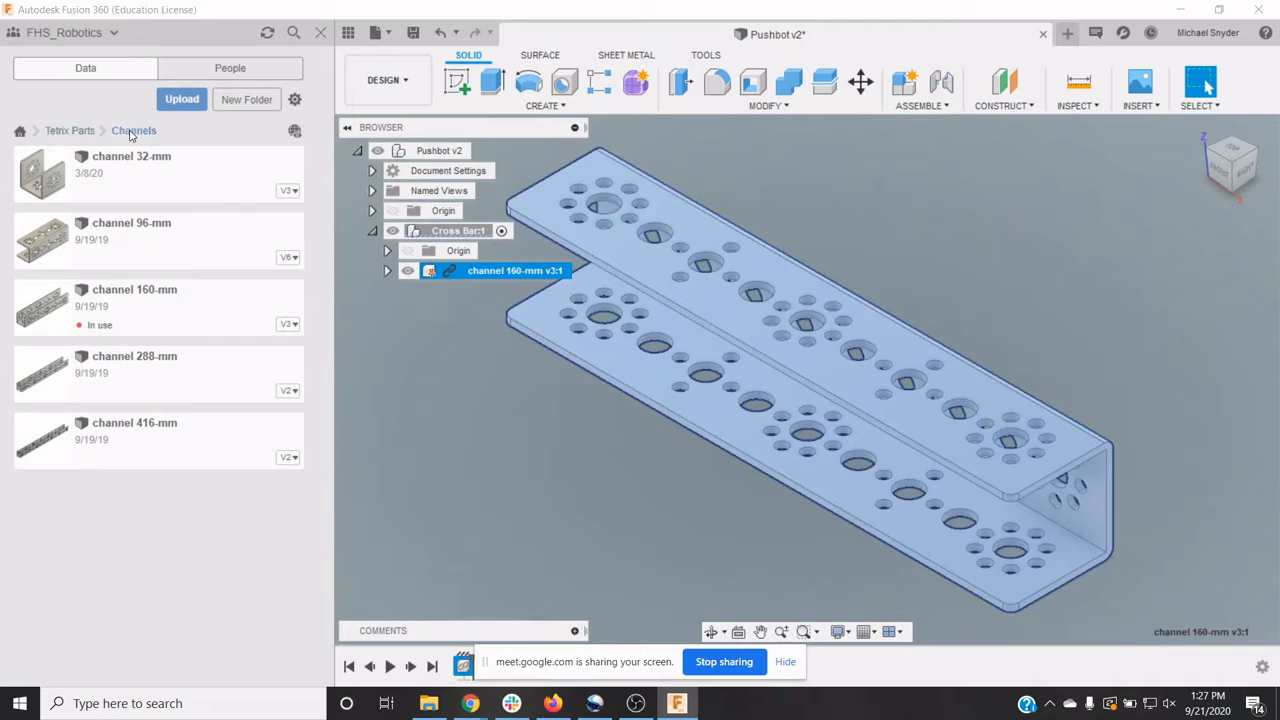
pyautogui.rightClick(157, 238)
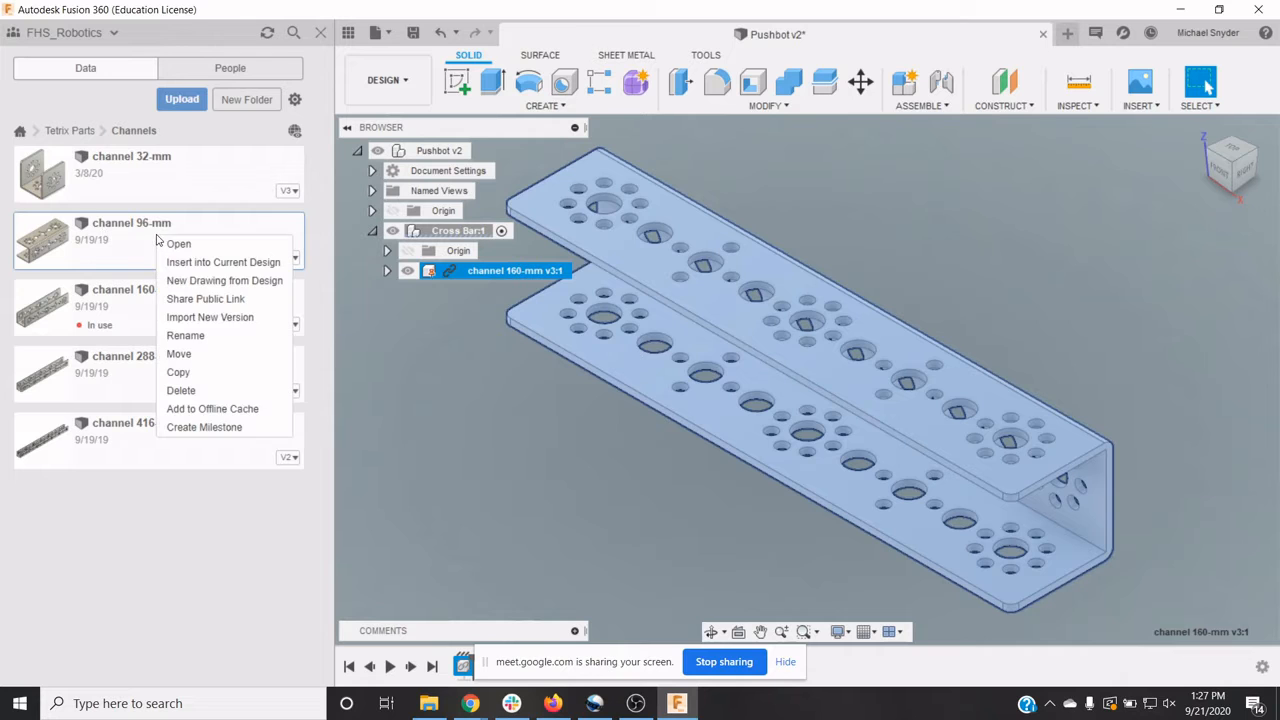
pyautogui.click(200, 262)
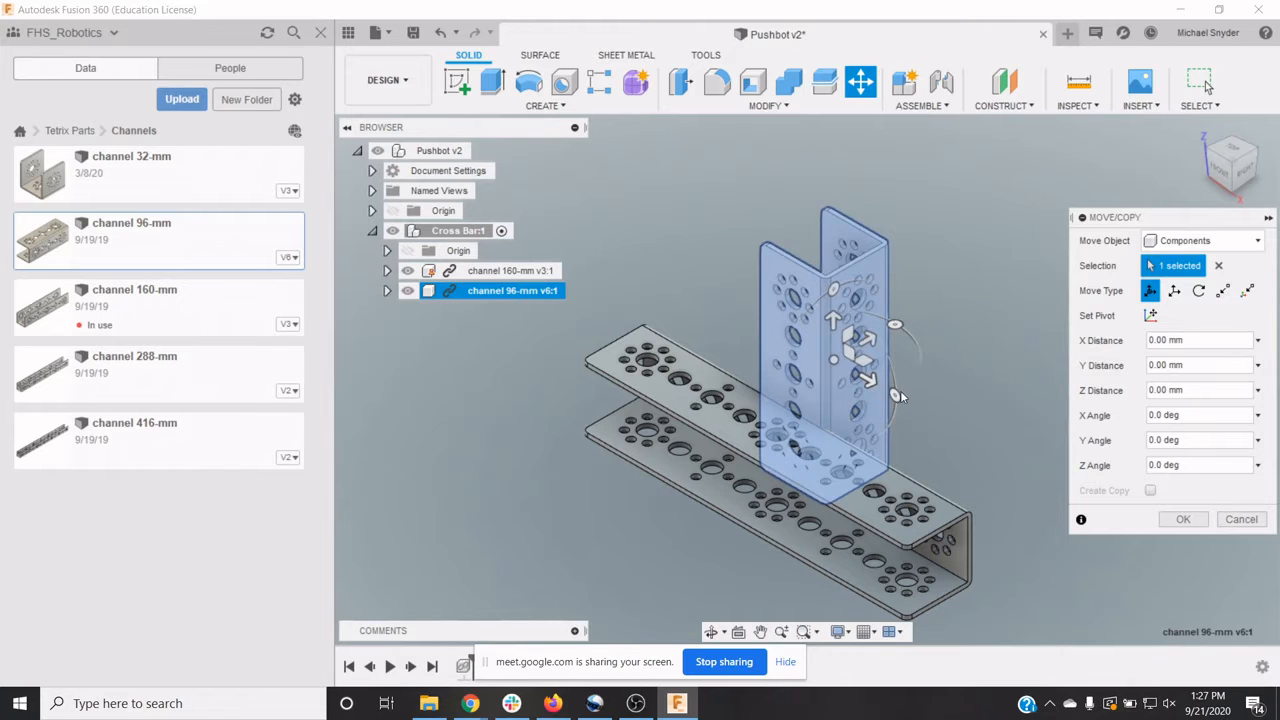
# Step: Rotate the inserted 96 mm channel 90° about Y and 90° about Z, aligning it parallel to the 160 mm channel
pyautogui.moveTo(895, 395); pyautogui.dragTo(836, 433)
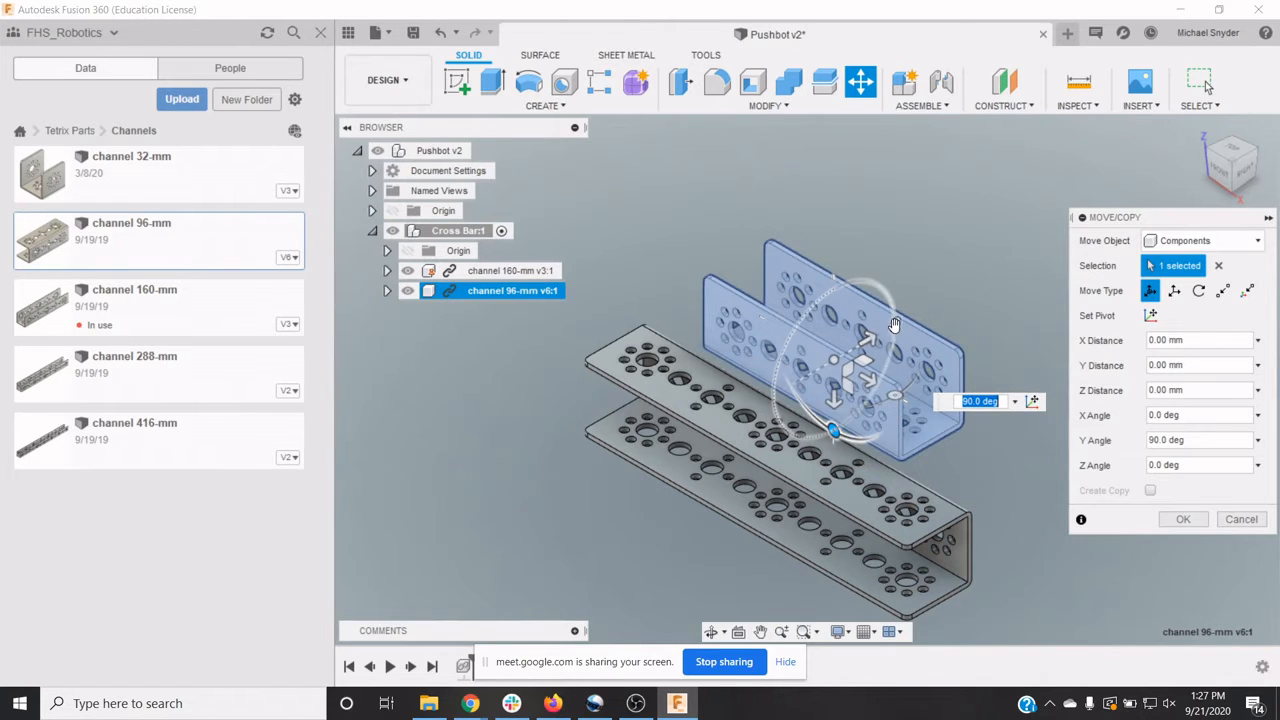
pyautogui.click(895, 322)
pyautogui.moveTo(895, 322); pyautogui.dragTo(835, 302)
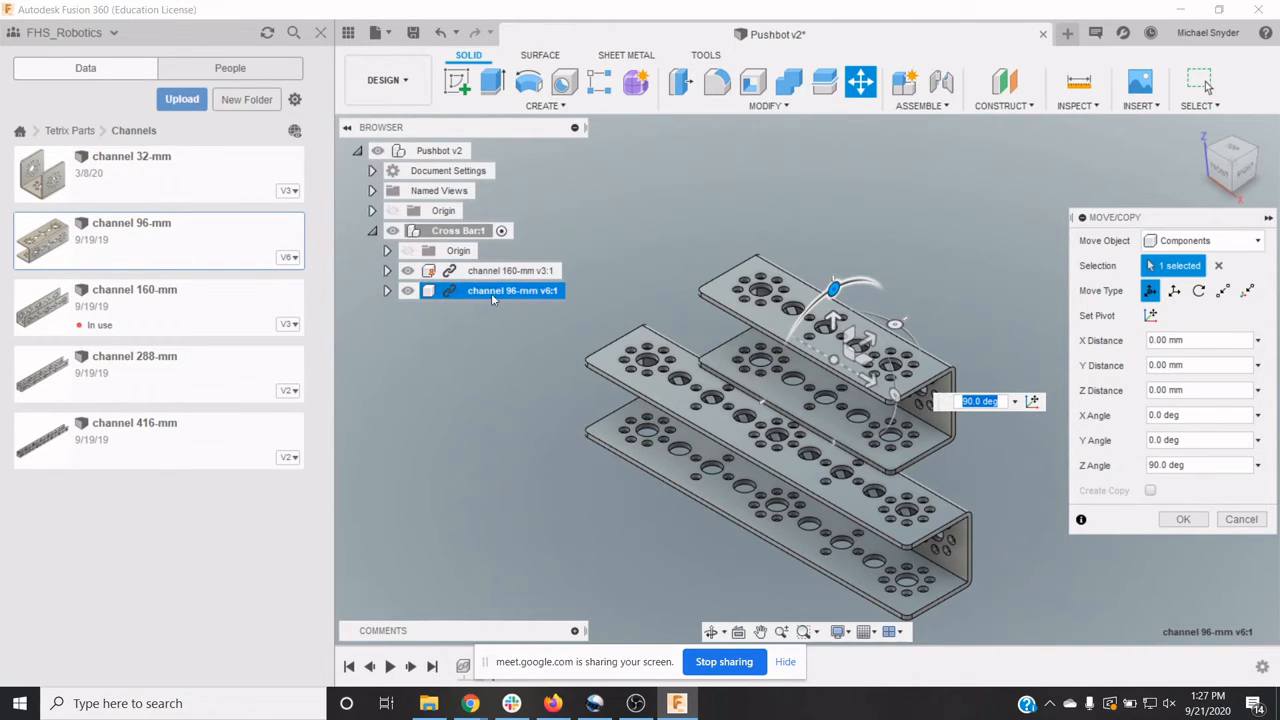
pyautogui.click(1181, 519)
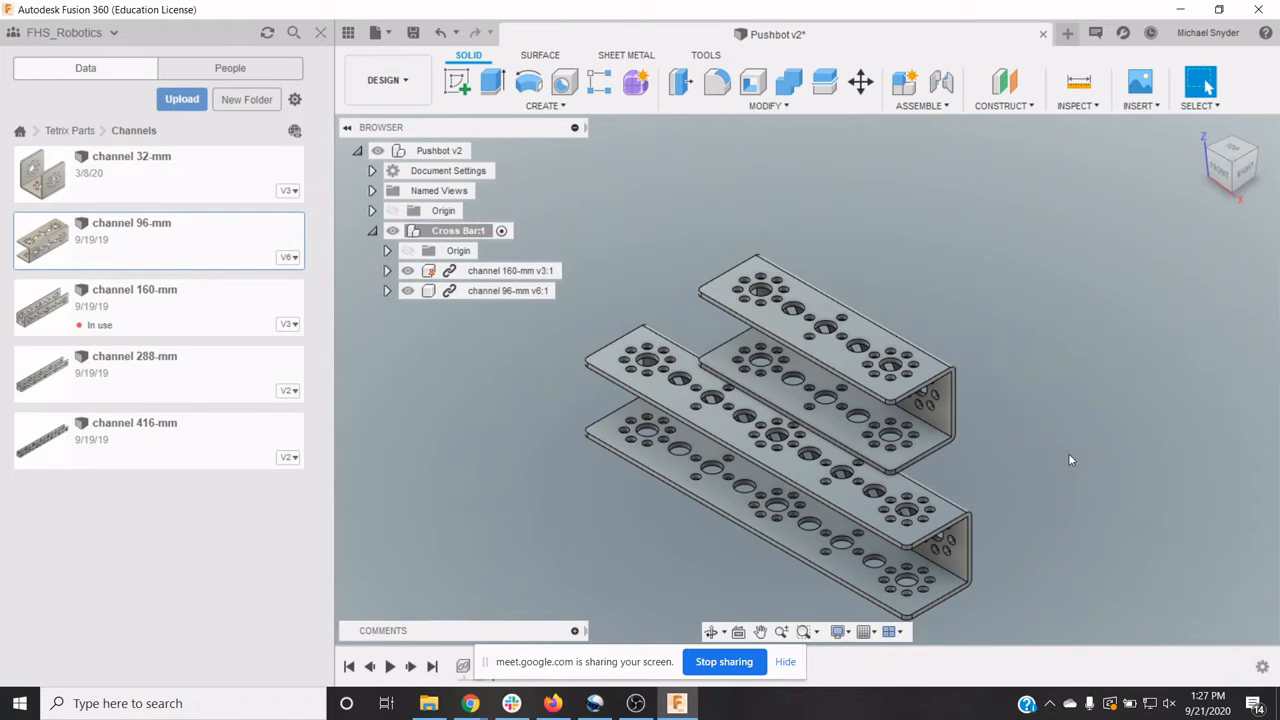
# Step: Create a rigid joint from the large end hole in the 96 mm channel's upper flange to the matching hole in the 160 mm channel's lower flange
pyautogui.click(931, 106)
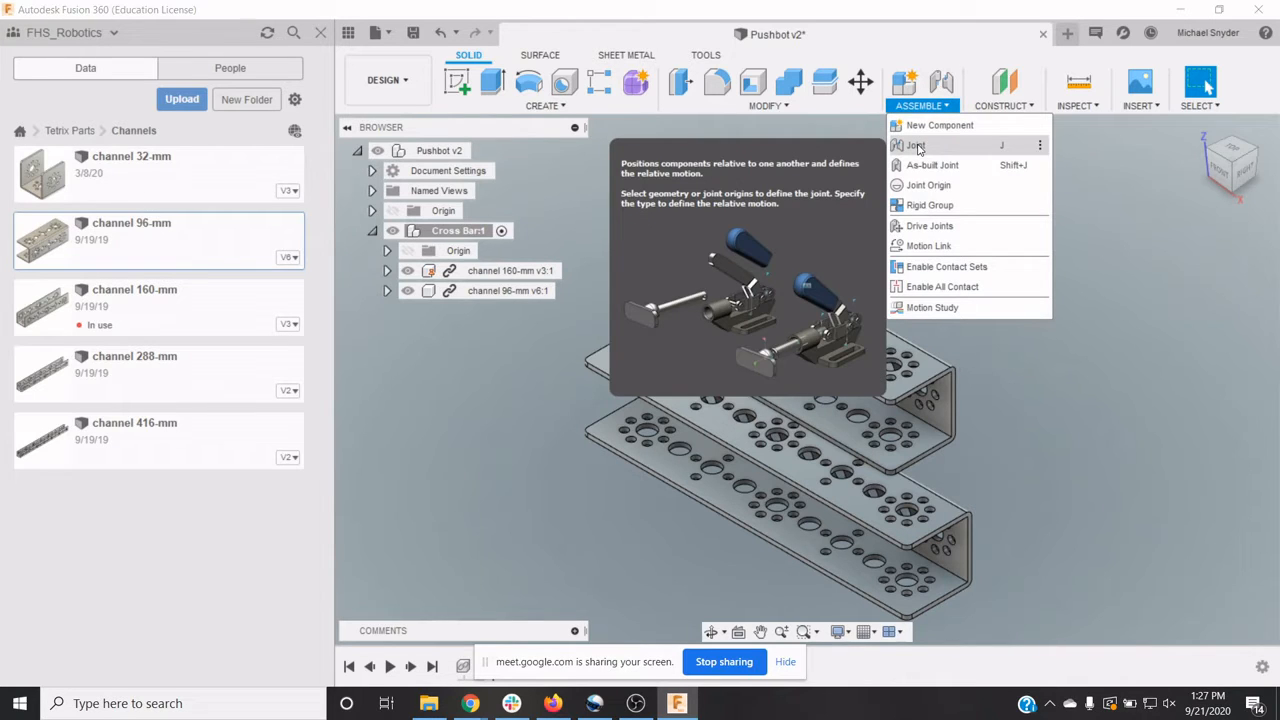
pyautogui.click(917, 146)
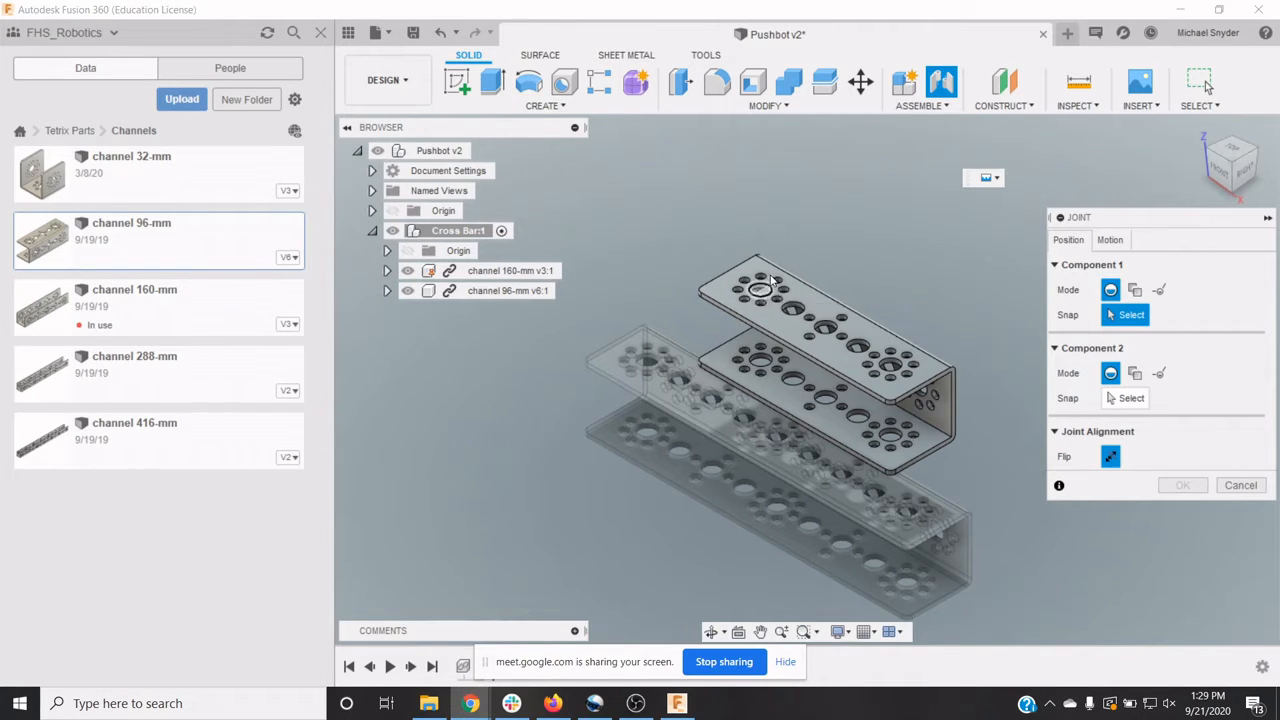
pyautogui.scroll(1, 769, 296)
pyautogui.scroll(5, 769, 299)
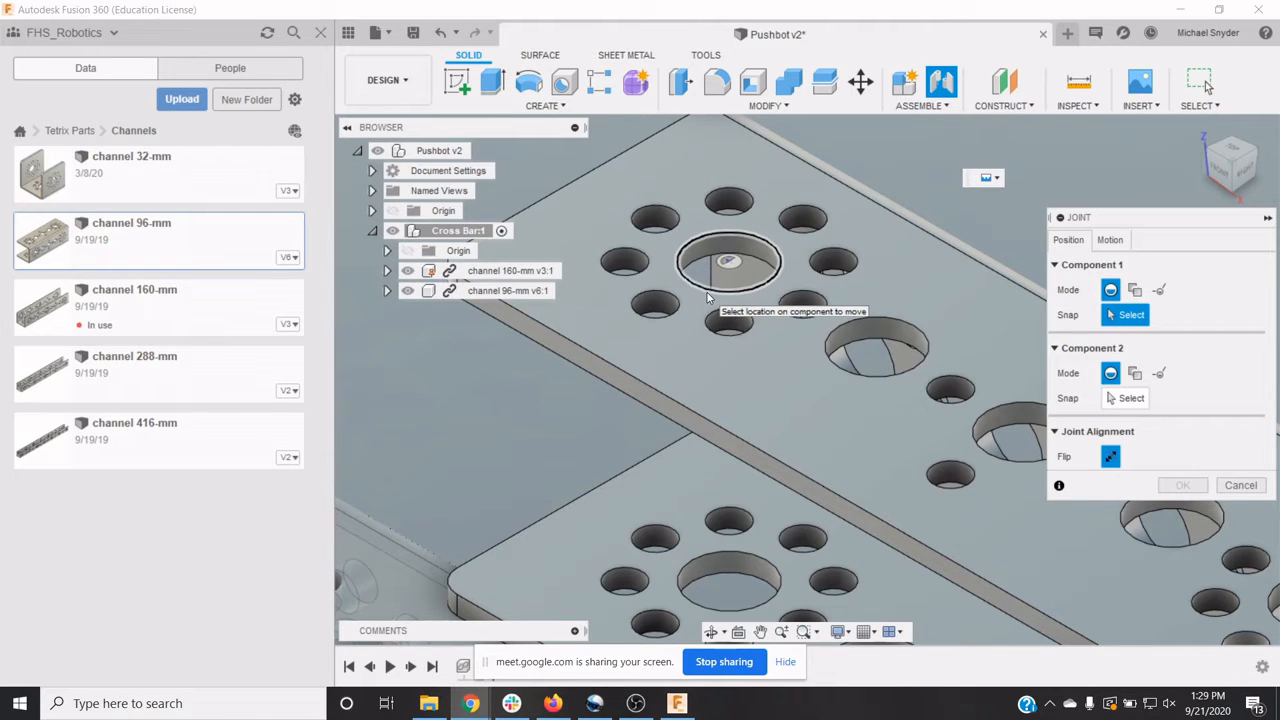
pyautogui.click(707, 297)
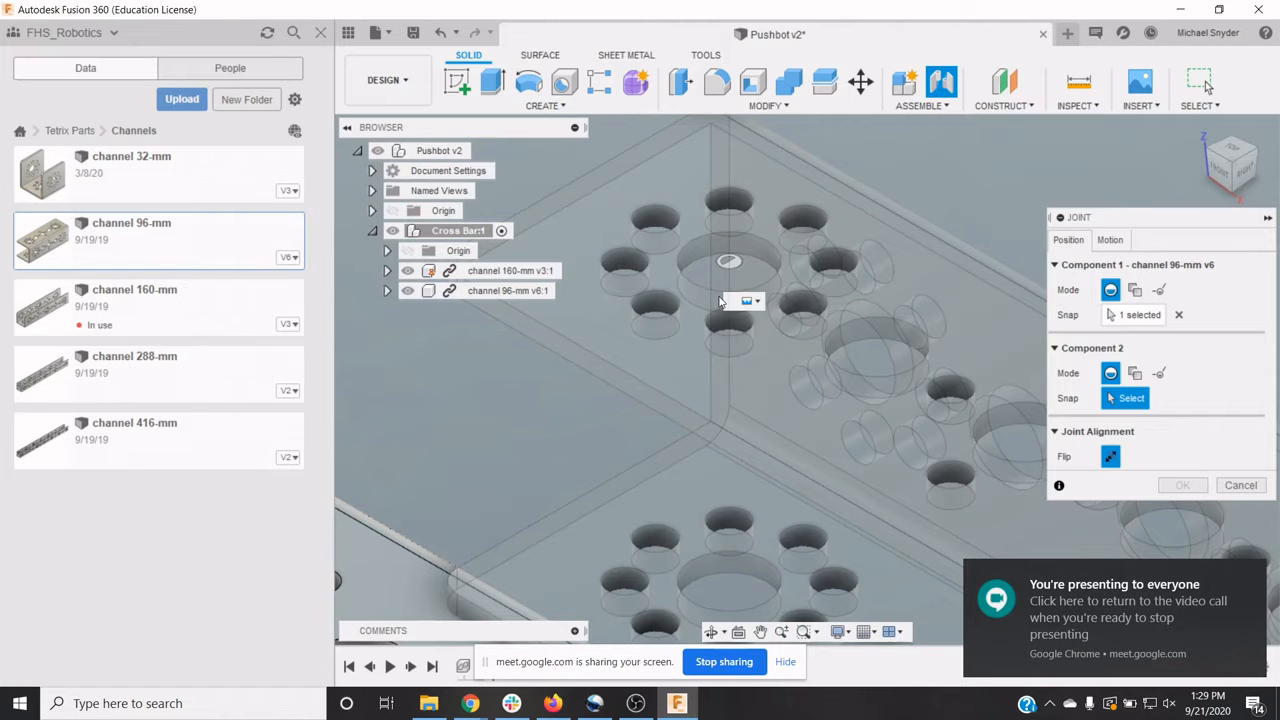
pyautogui.scroll(-6, 679, 458)
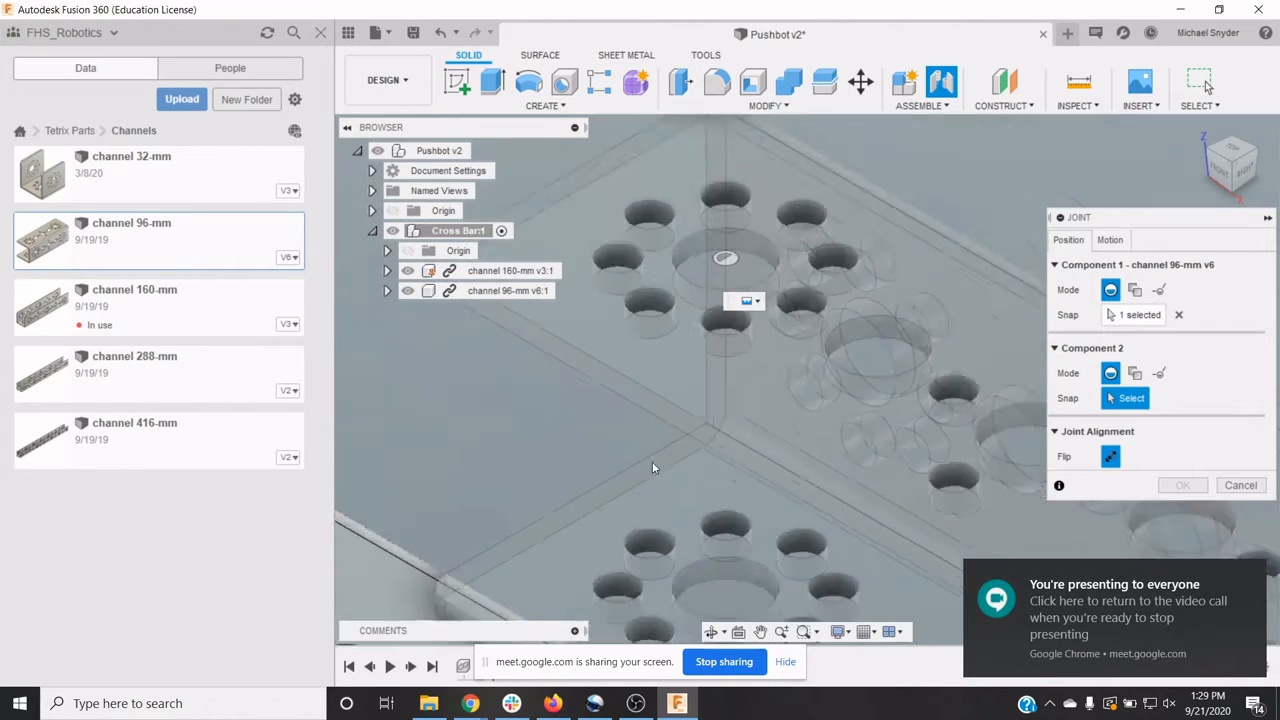
pyautogui.scroll(-4, 643, 452)
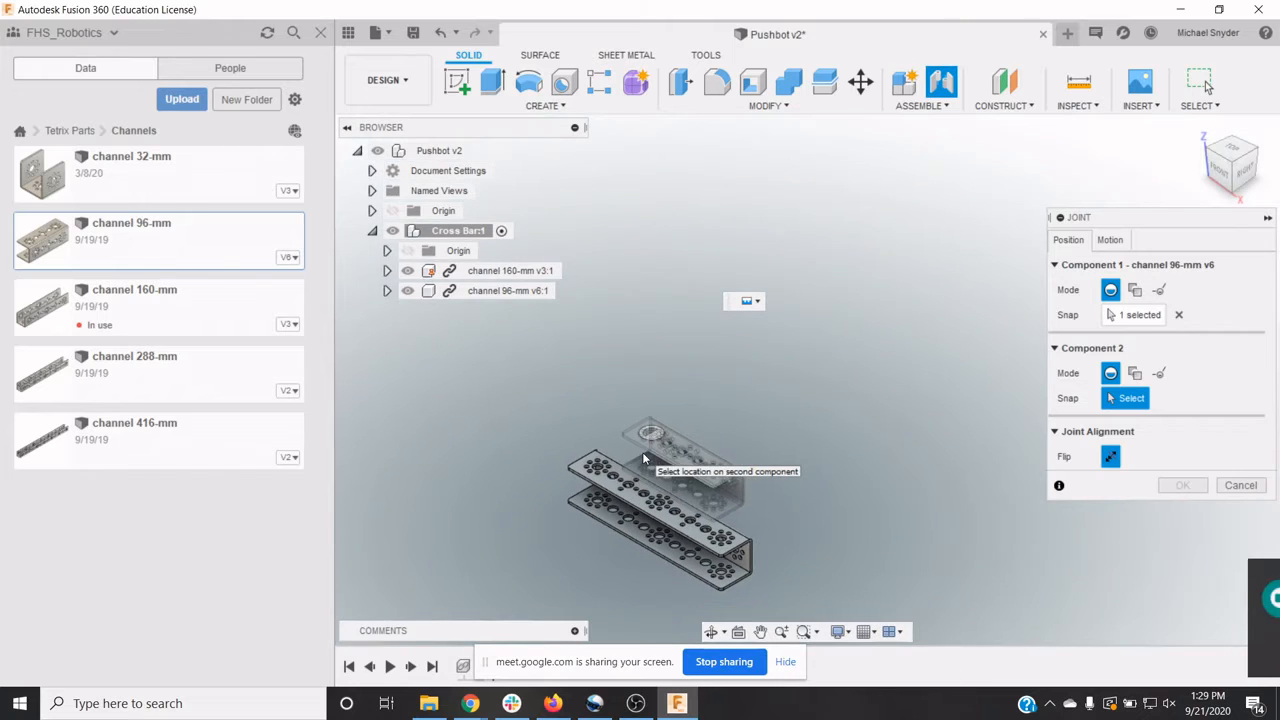
pyautogui.scroll(8, 725, 578)
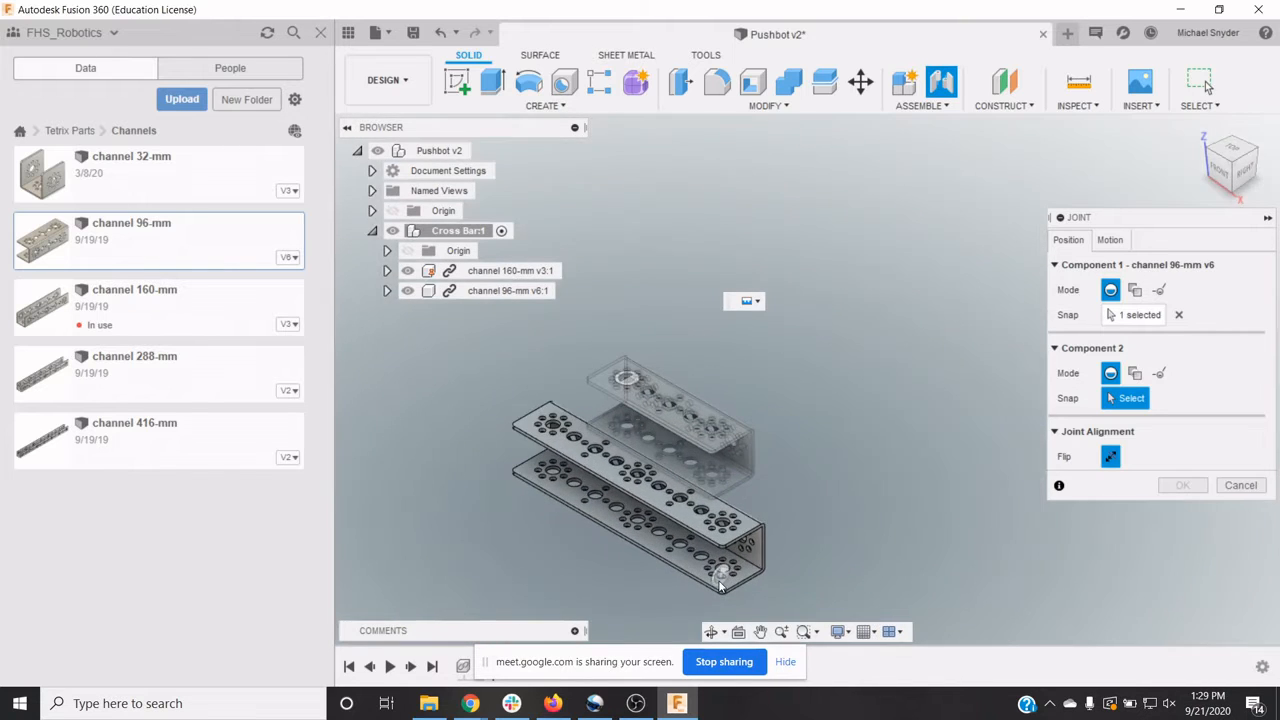
pyautogui.scroll(4, 725, 578)
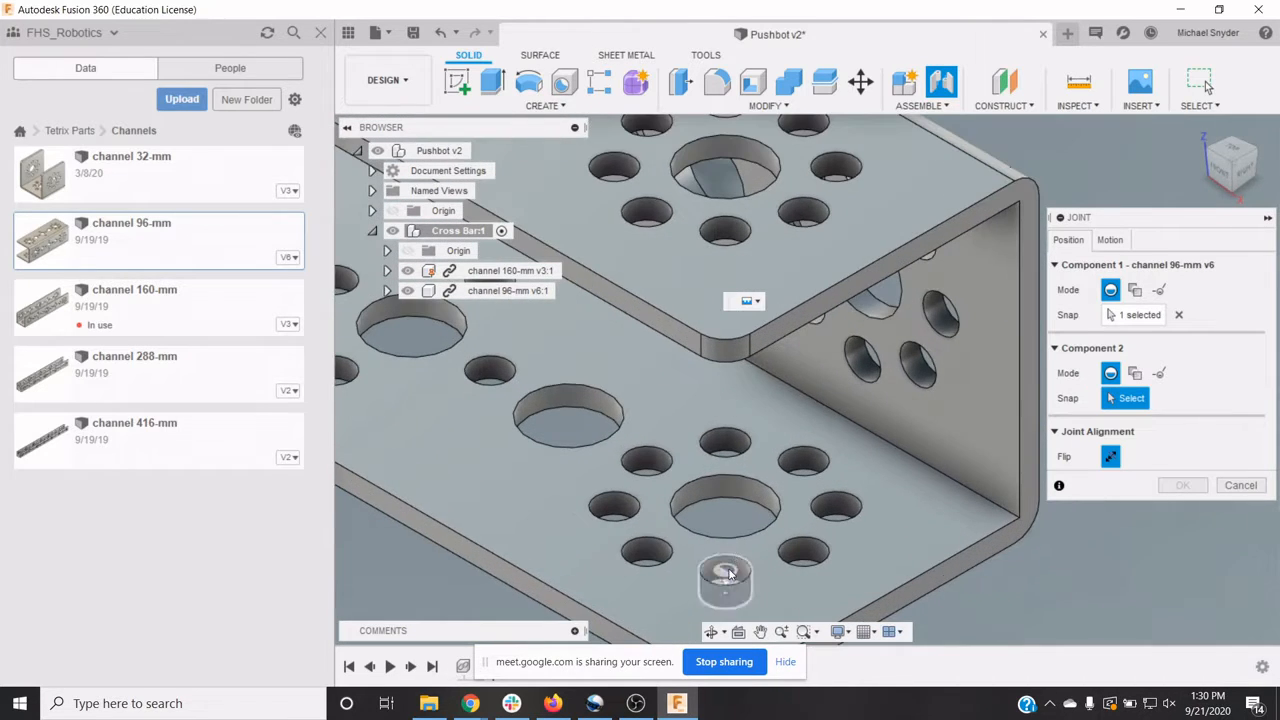
pyautogui.click(712, 508)
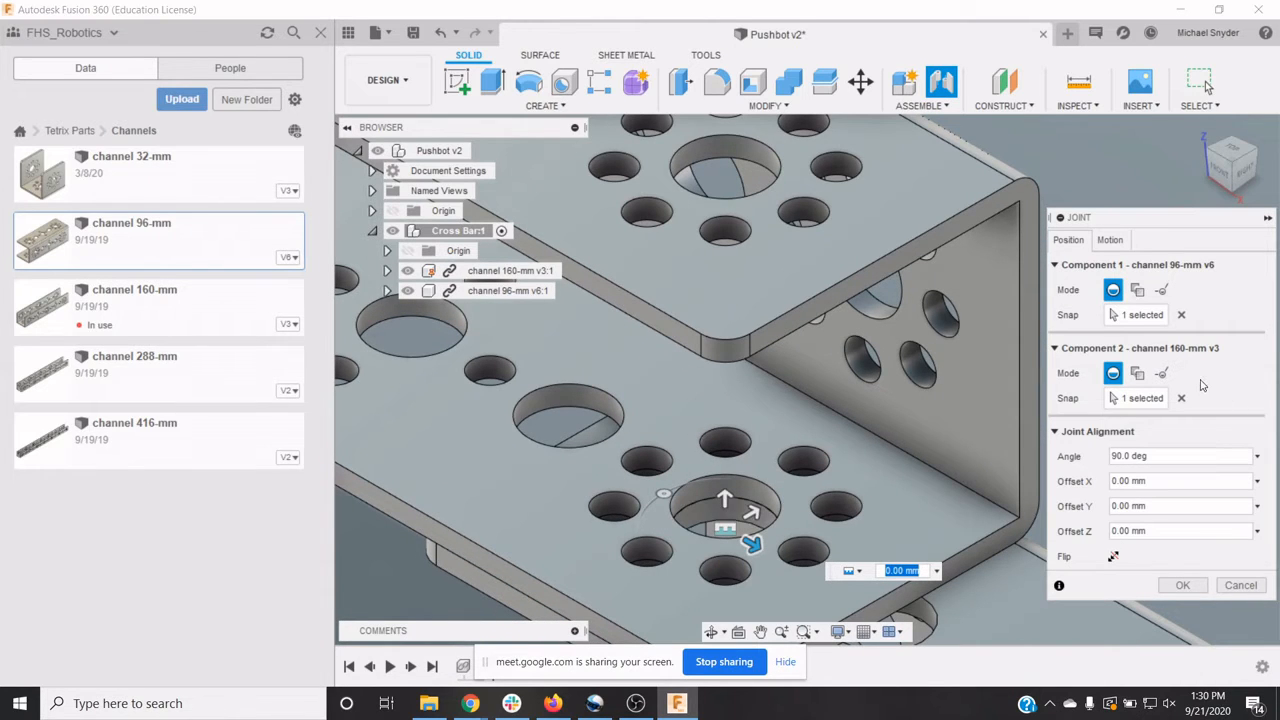
pyautogui.click(1110, 241)
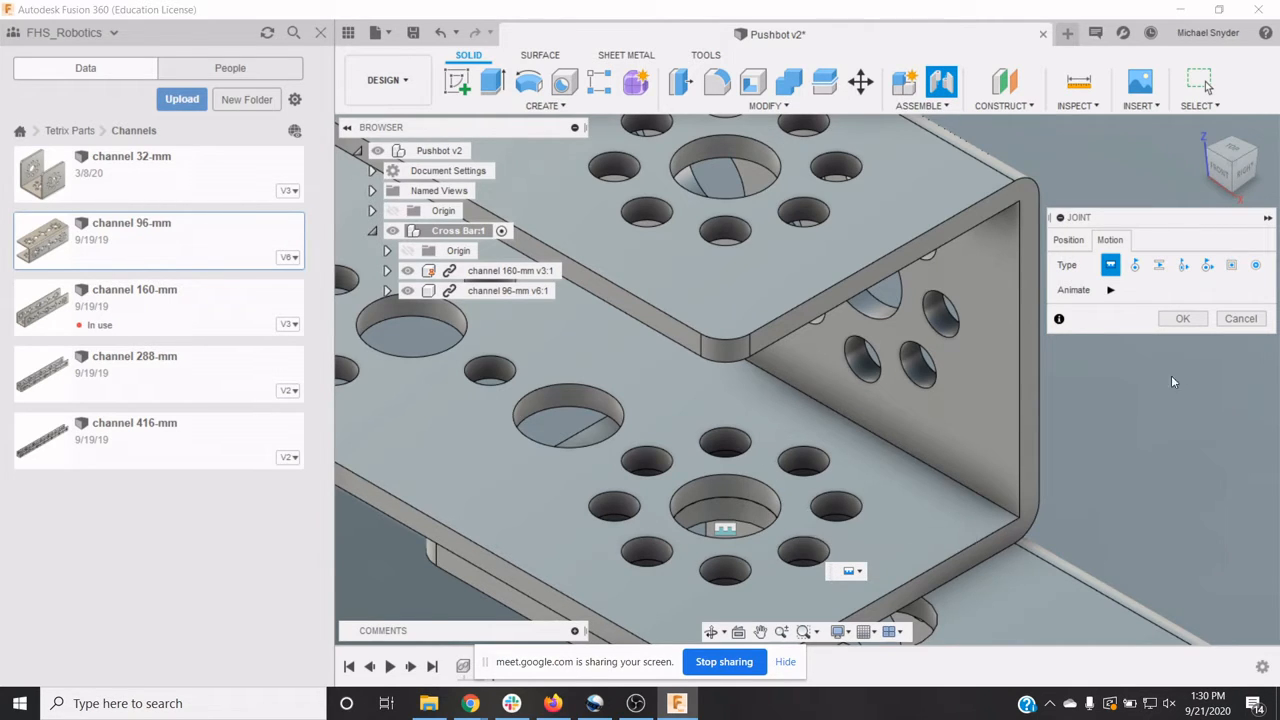
pyautogui.click(1167, 318)
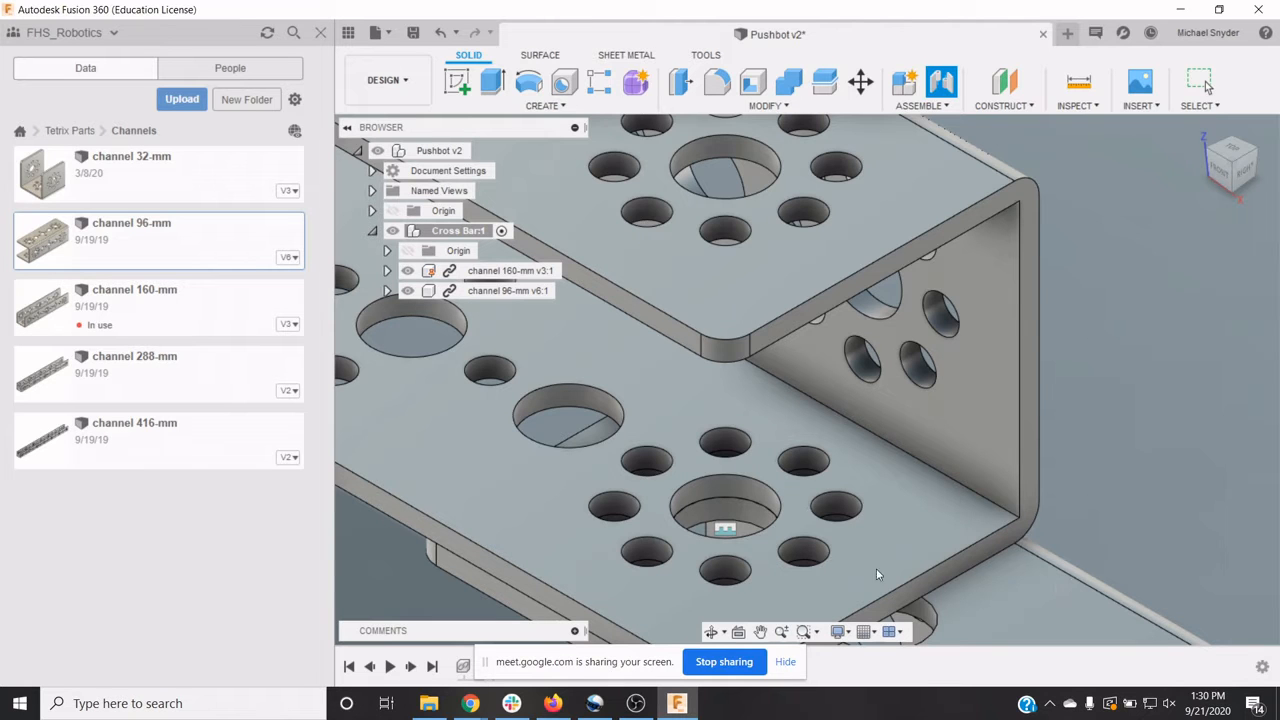
# Step: Examine the joined 160 mm and 96 mm channels from a lower front angle
pyautogui.scroll(-5, 1024, 526)
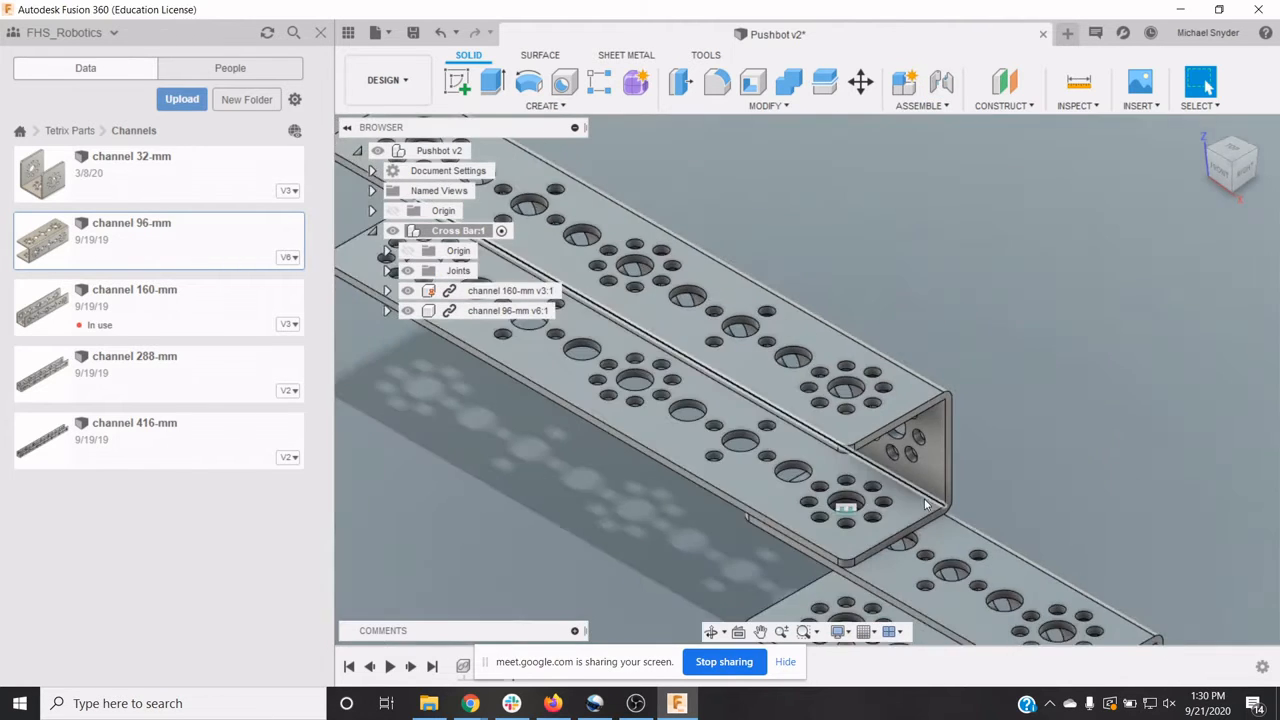
pyautogui.scroll(2, 930, 505)
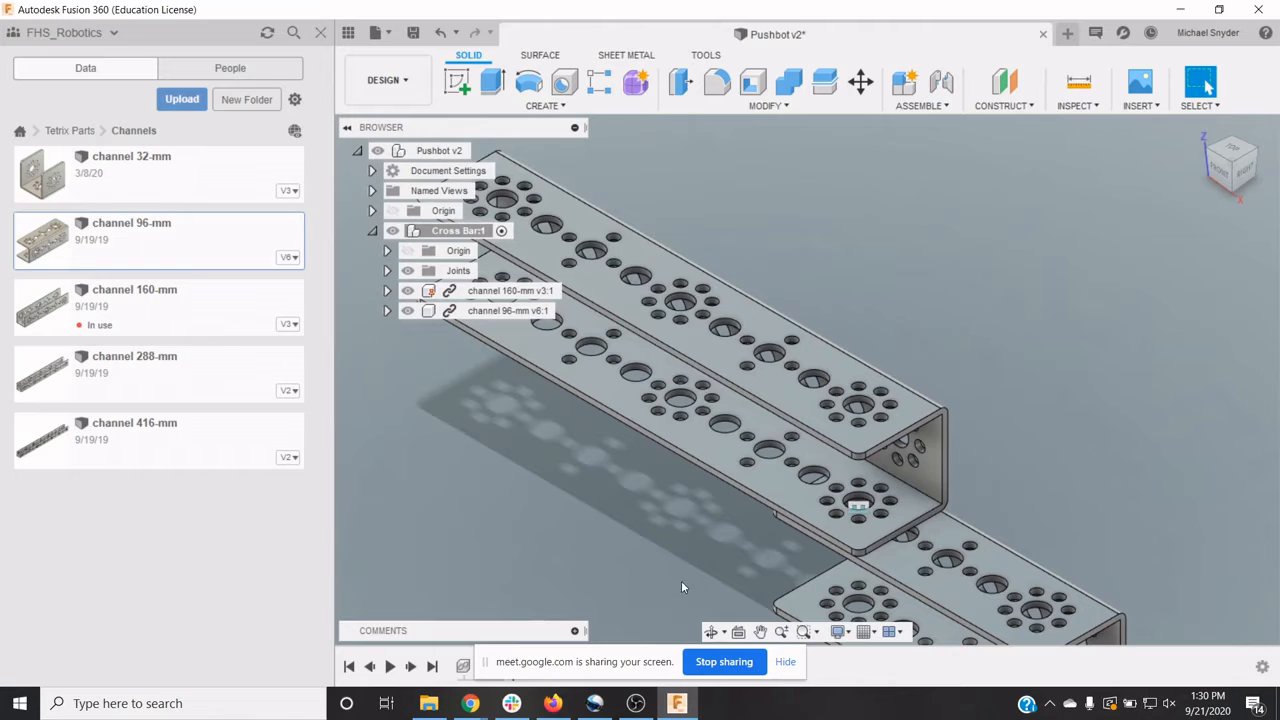
pyautogui.click(710, 632)
pyautogui.moveTo(765, 530); pyautogui.dragTo(790, 498)
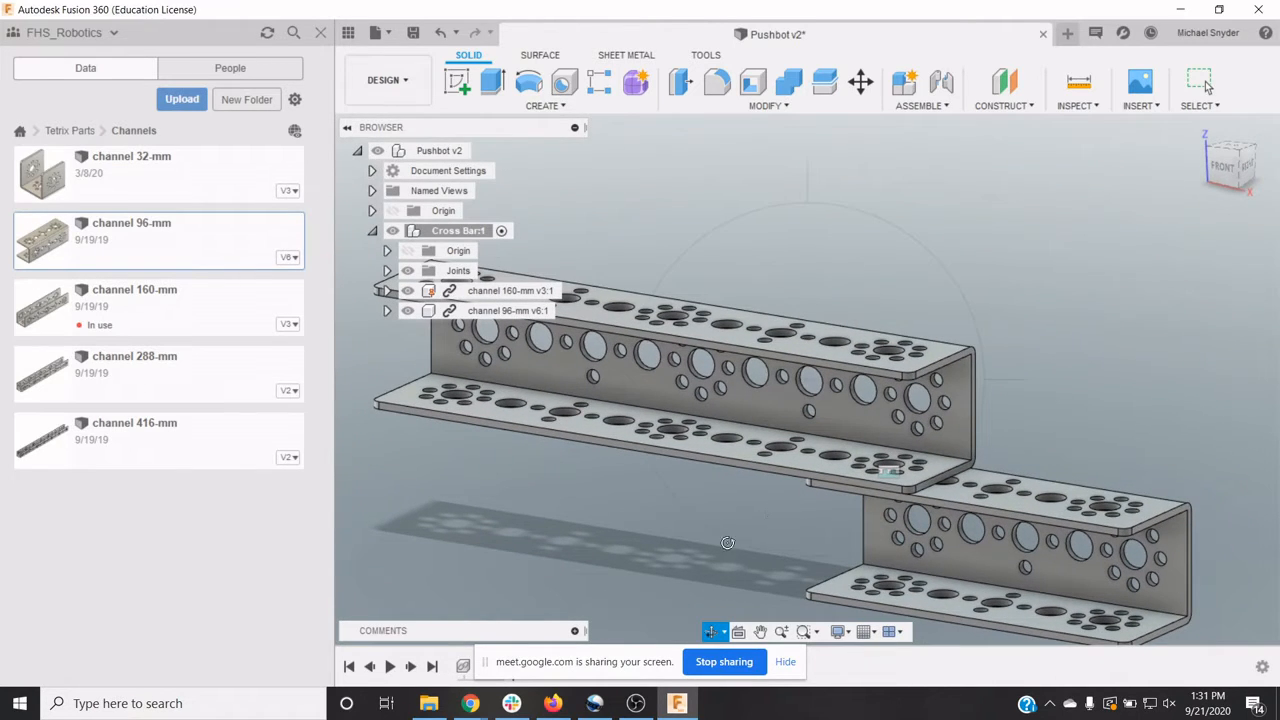
pyautogui.press('Escape')
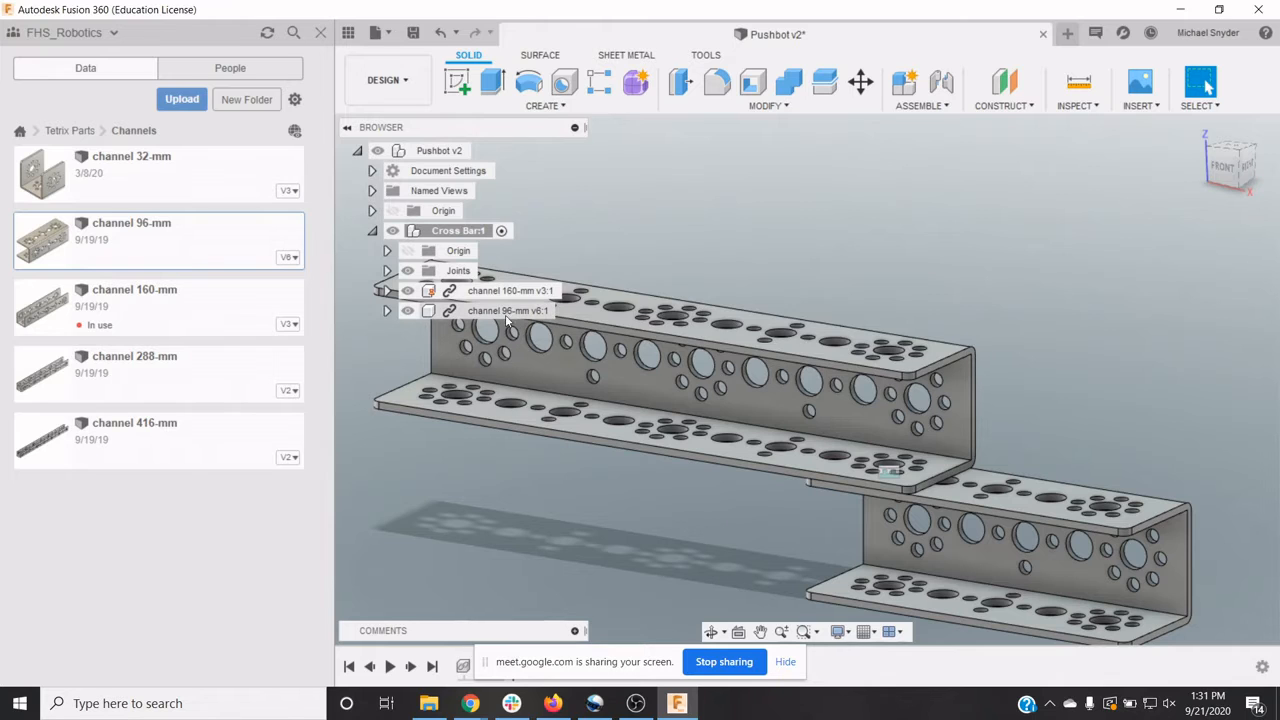
# Step: Insert a second channel 96-mm into the current design and rotate it 90° about X and 90° about Y, parallel to the 160 mm channel
pyautogui.rightClick(199, 241)
pyautogui.click(218, 264)
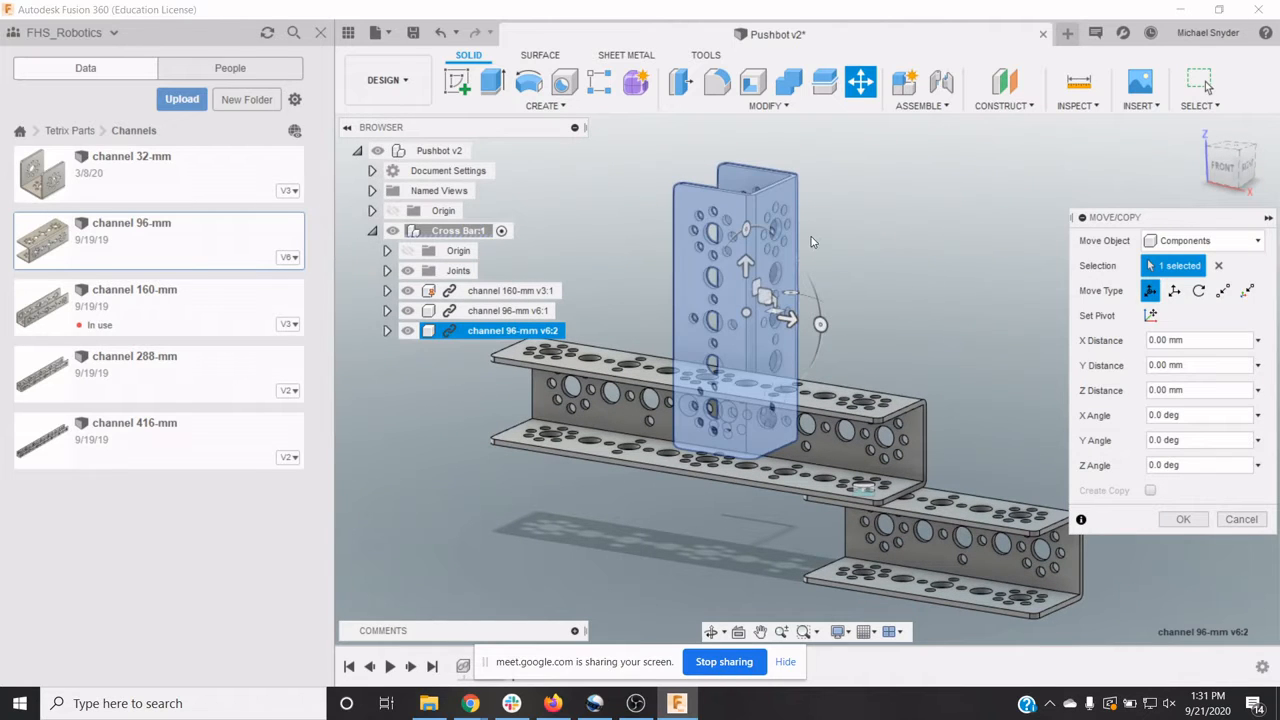
pyautogui.moveTo(745, 228); pyautogui.dragTo(699, 334)
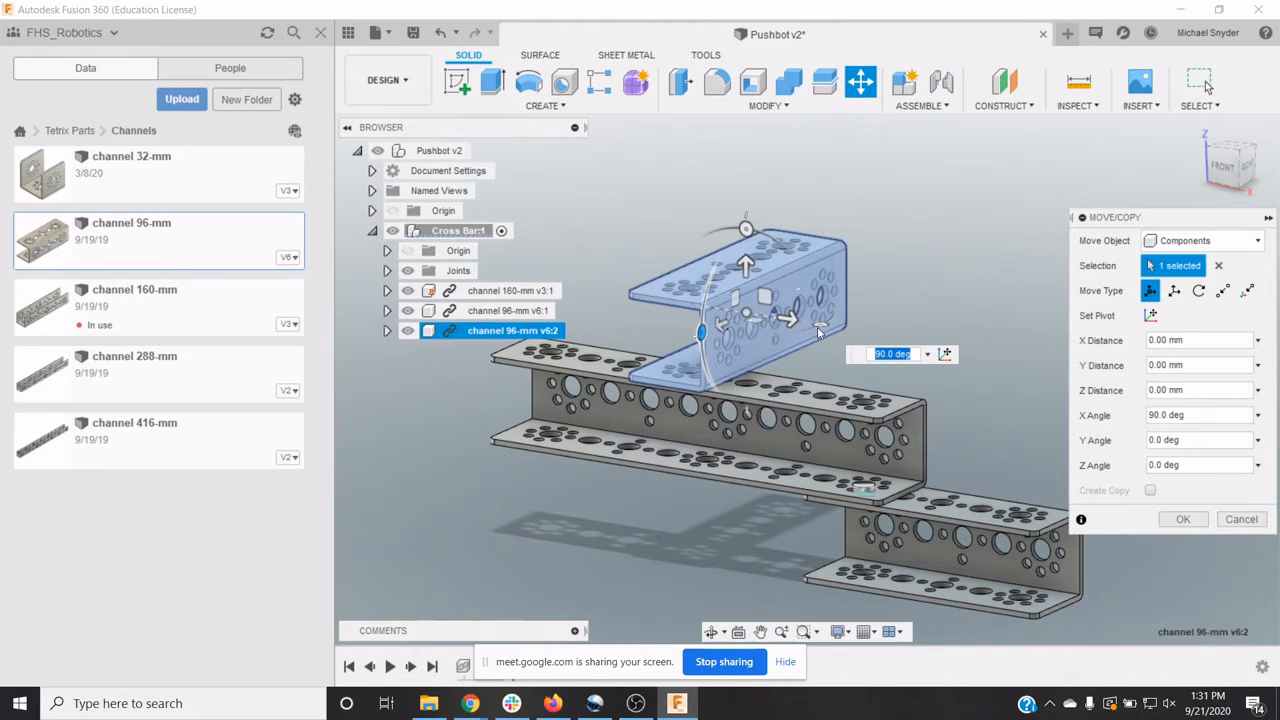
pyautogui.moveTo(818, 327); pyautogui.dragTo(790, 297)
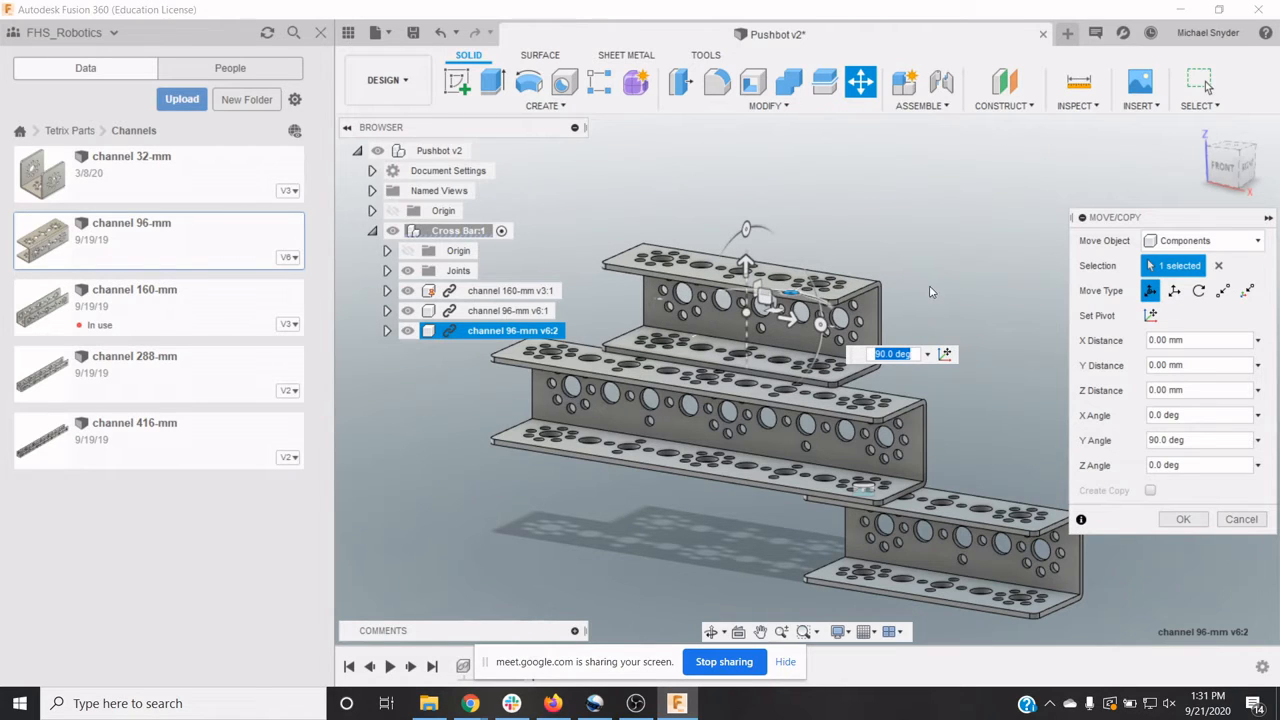
pyautogui.click(1181, 519)
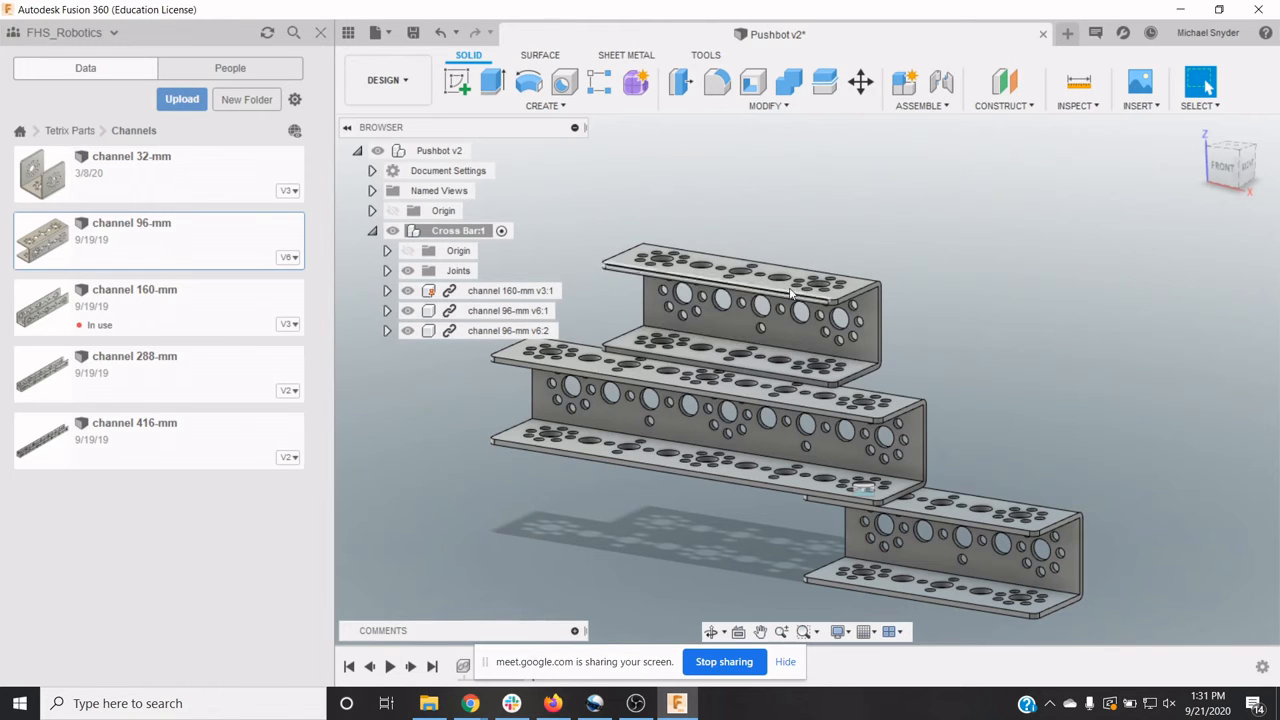
# Step: Create a joint from the large end hole in the second 96 mm channel's upper flange to the free-end hole in the 160 mm channel's lower flange
pyautogui.click(928, 109)
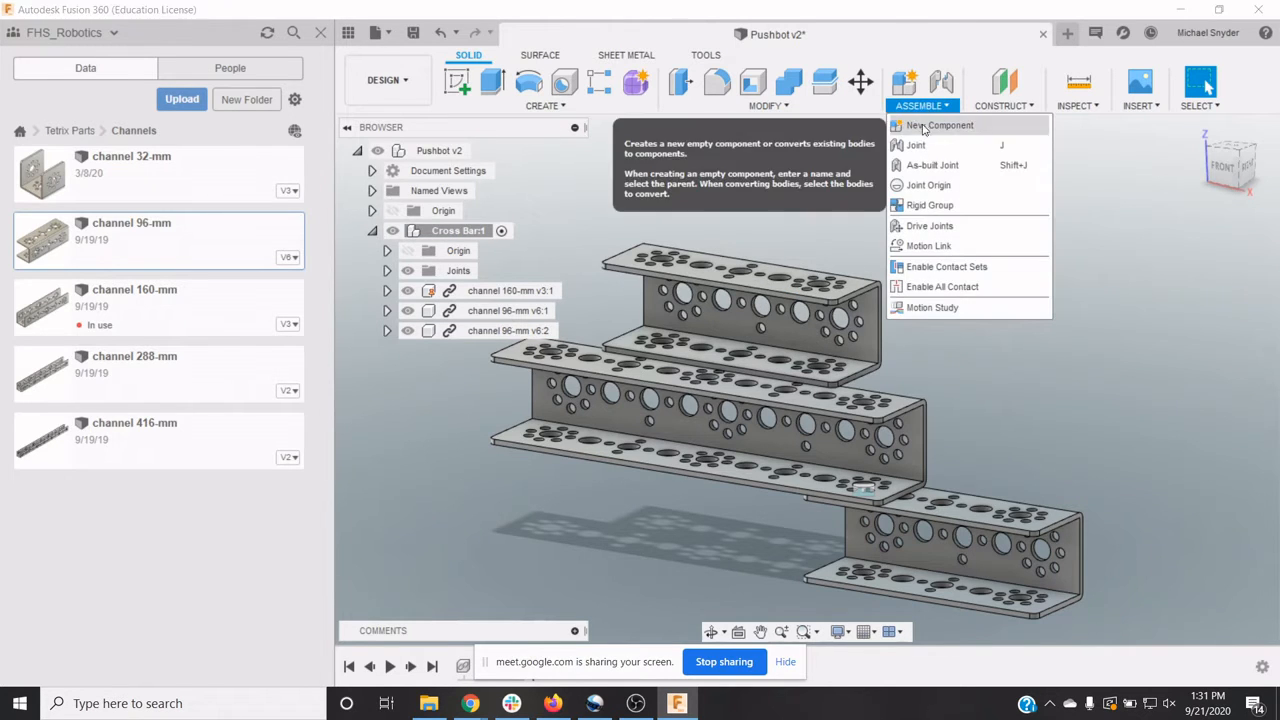
pyautogui.click(925, 145)
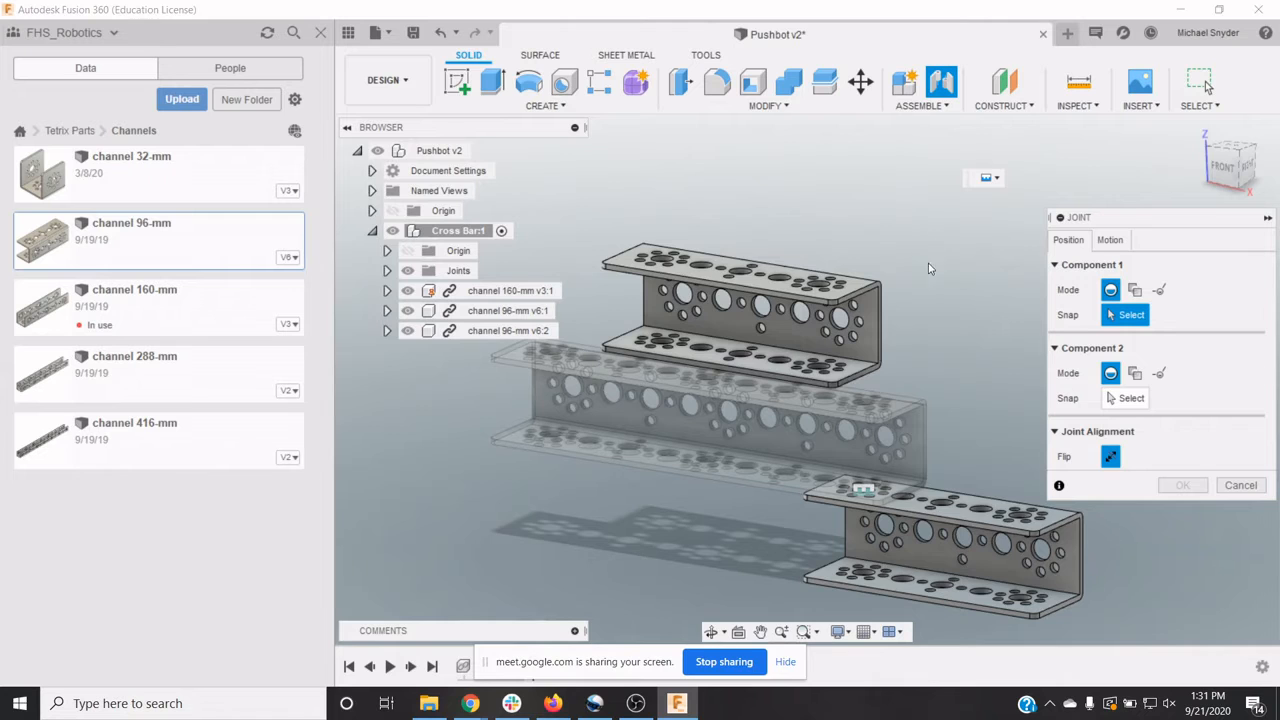
pyautogui.scroll(3, 930, 270)
pyautogui.scroll(5, 908, 265)
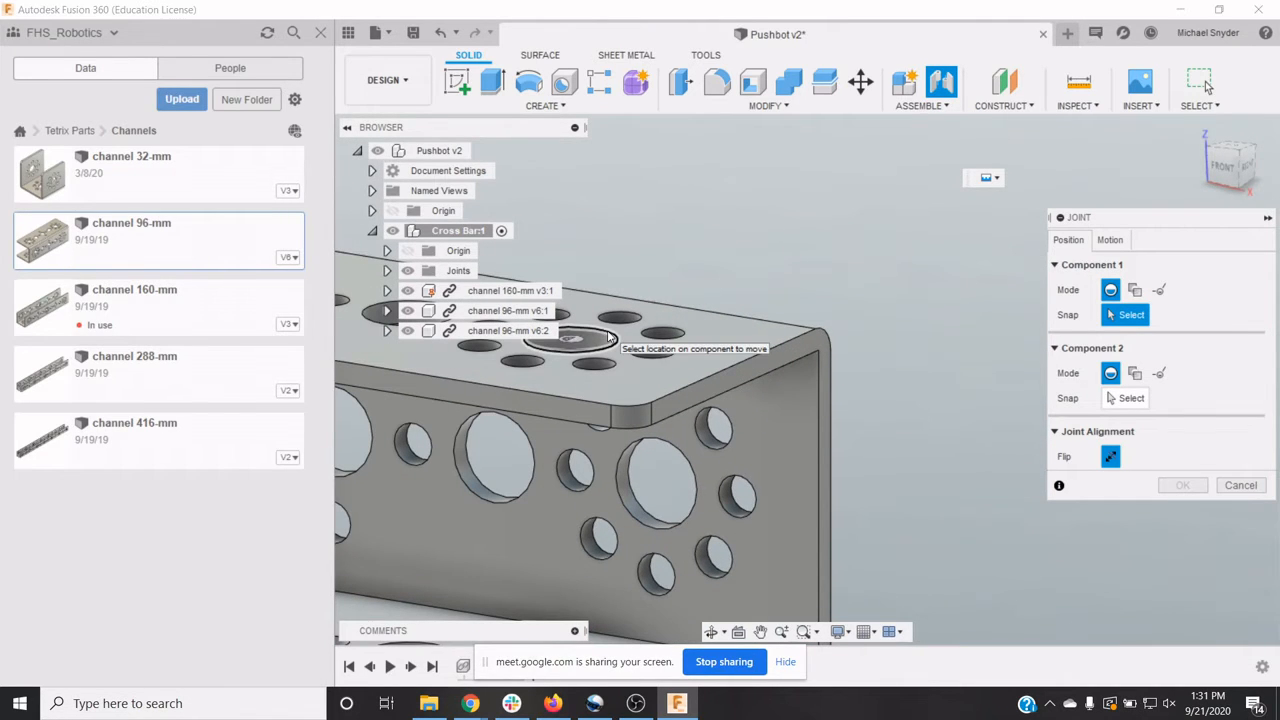
pyautogui.click(610, 337)
pyautogui.scroll(-5, 690, 345)
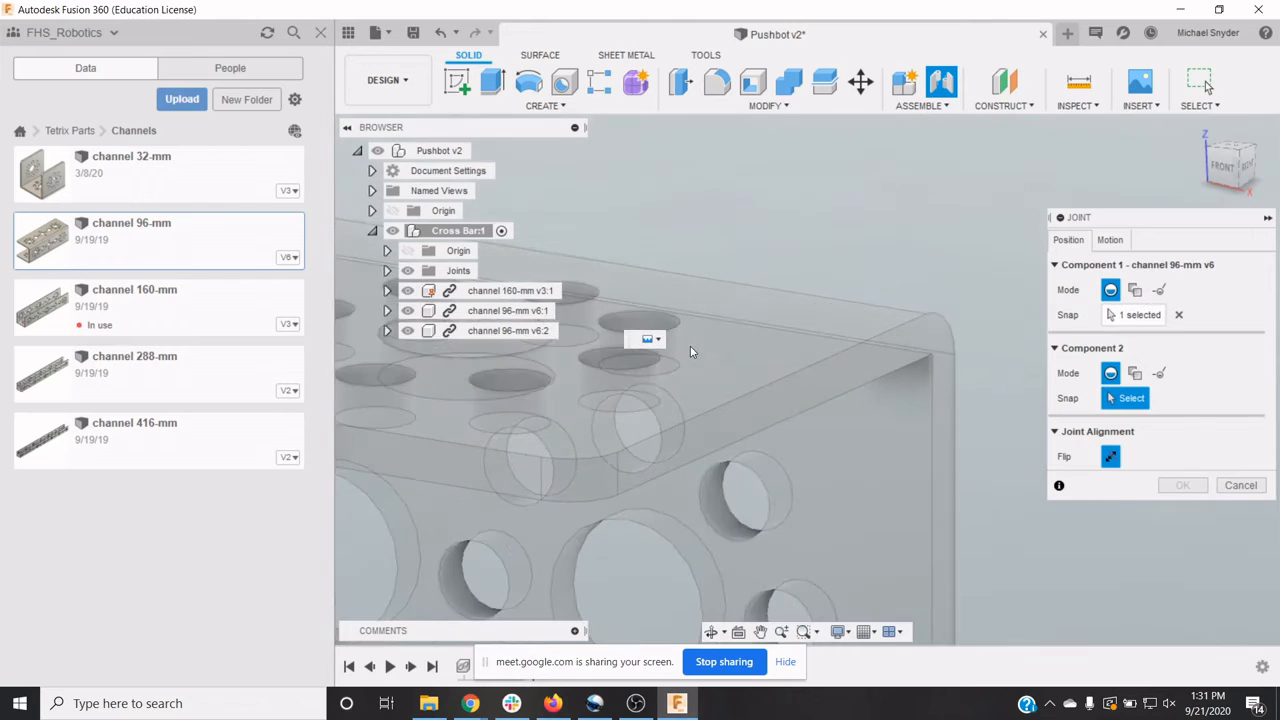
pyautogui.scroll(-3, 716, 296)
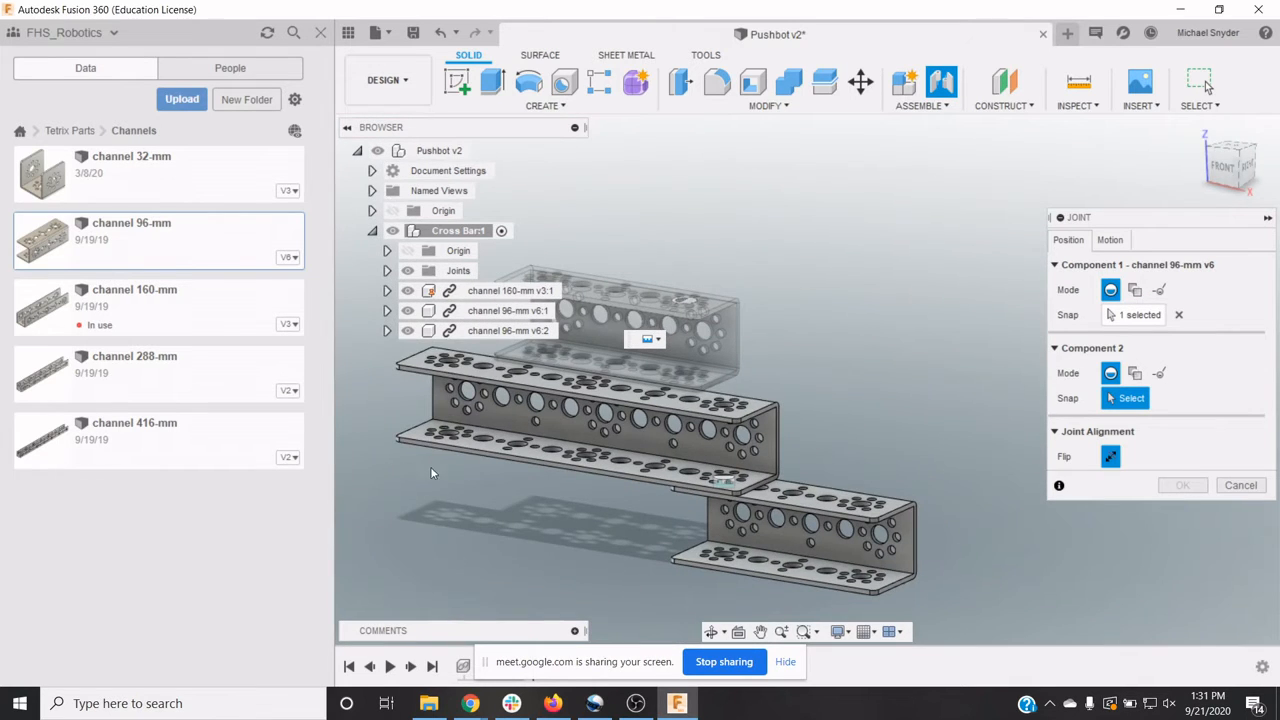
pyautogui.scroll(8, 430, 460)
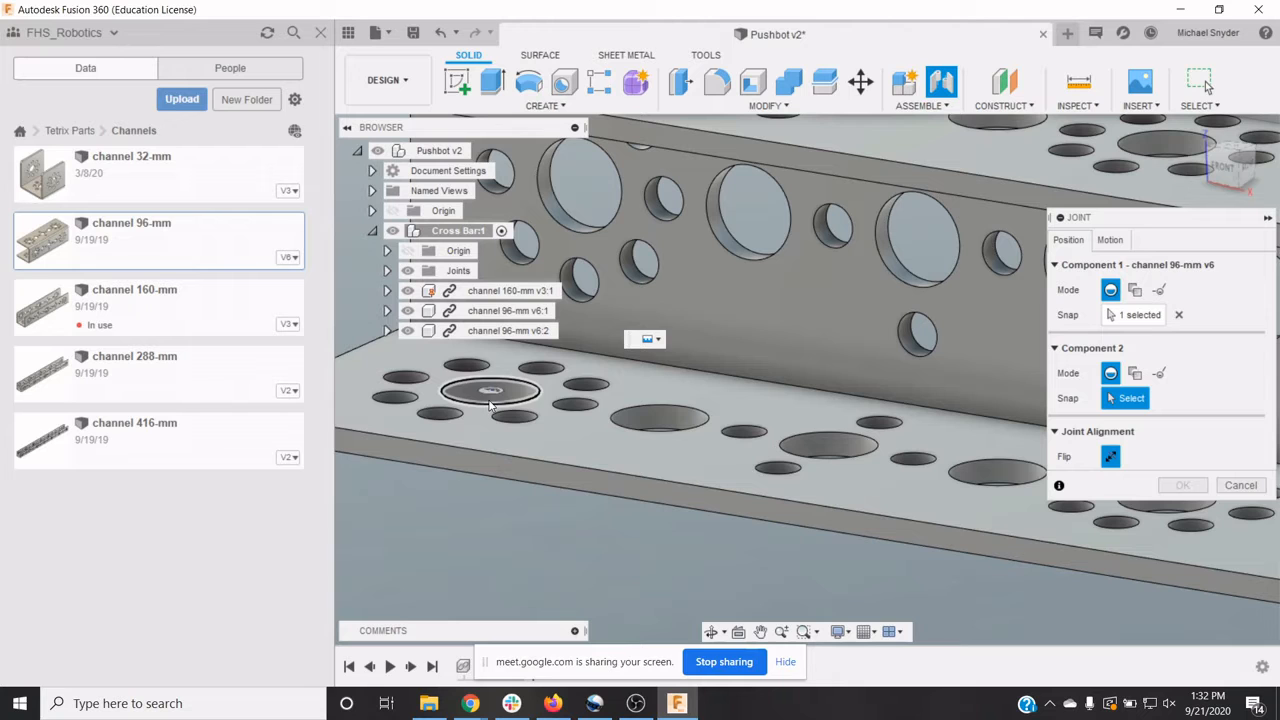
pyautogui.click(490, 400)
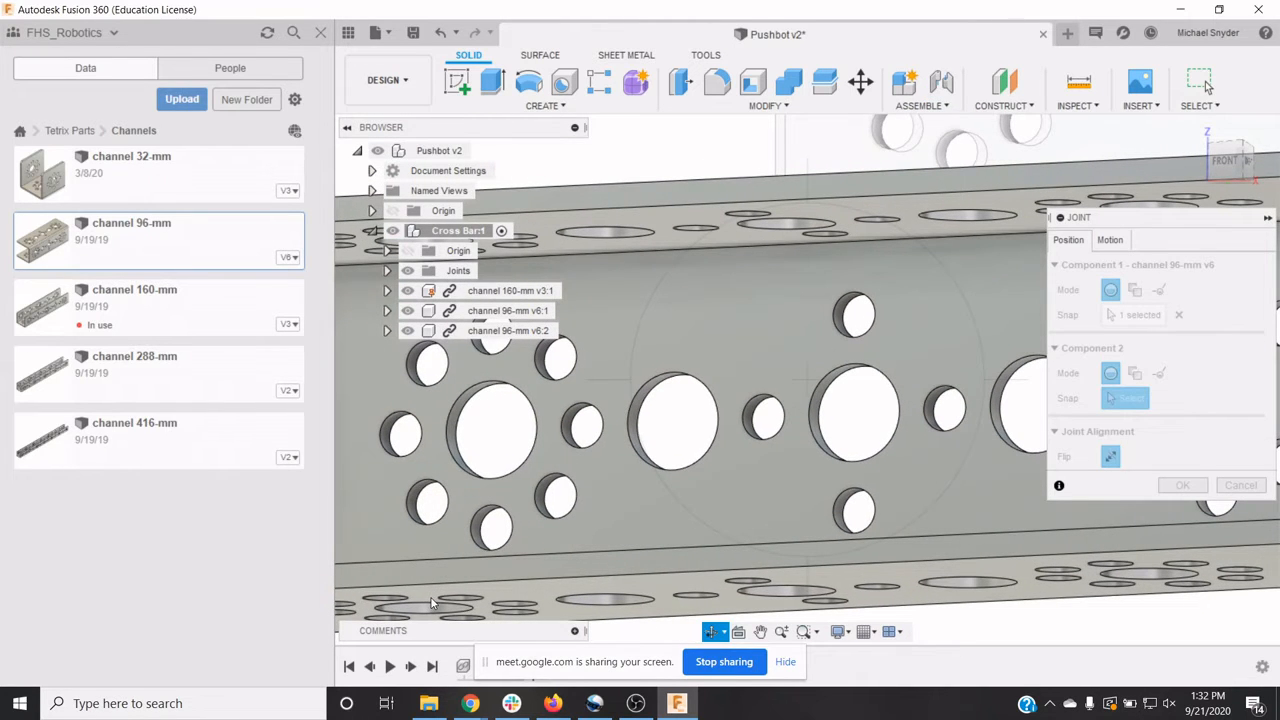
pyautogui.click(428, 607)
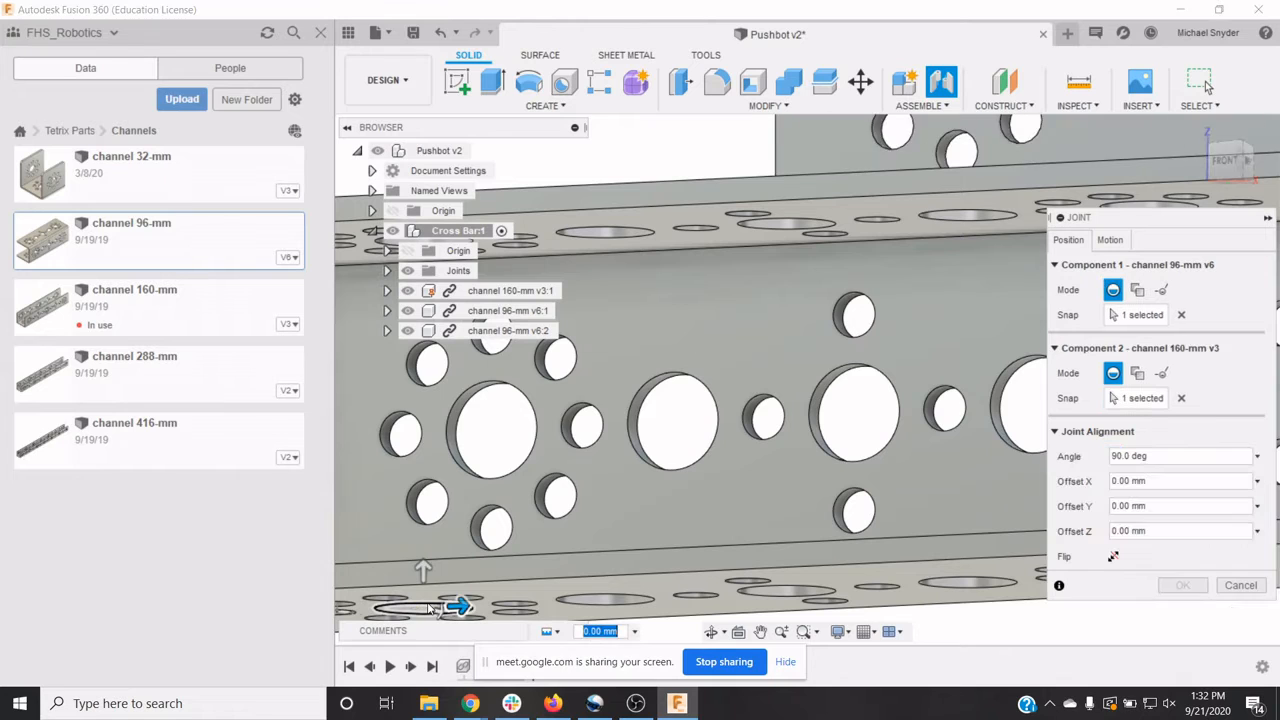
pyautogui.scroll(3, 760, 522)
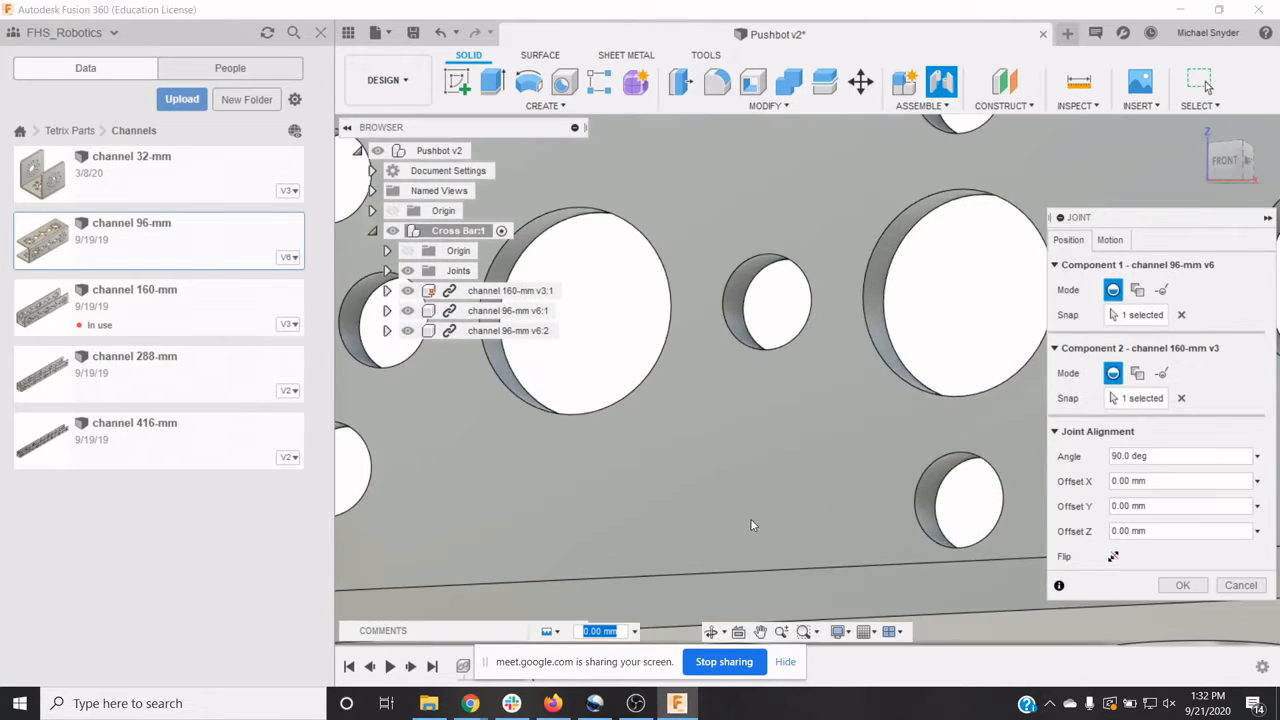
pyautogui.scroll(-9, 751, 468)
pyautogui.scroll(-2, 751, 468)
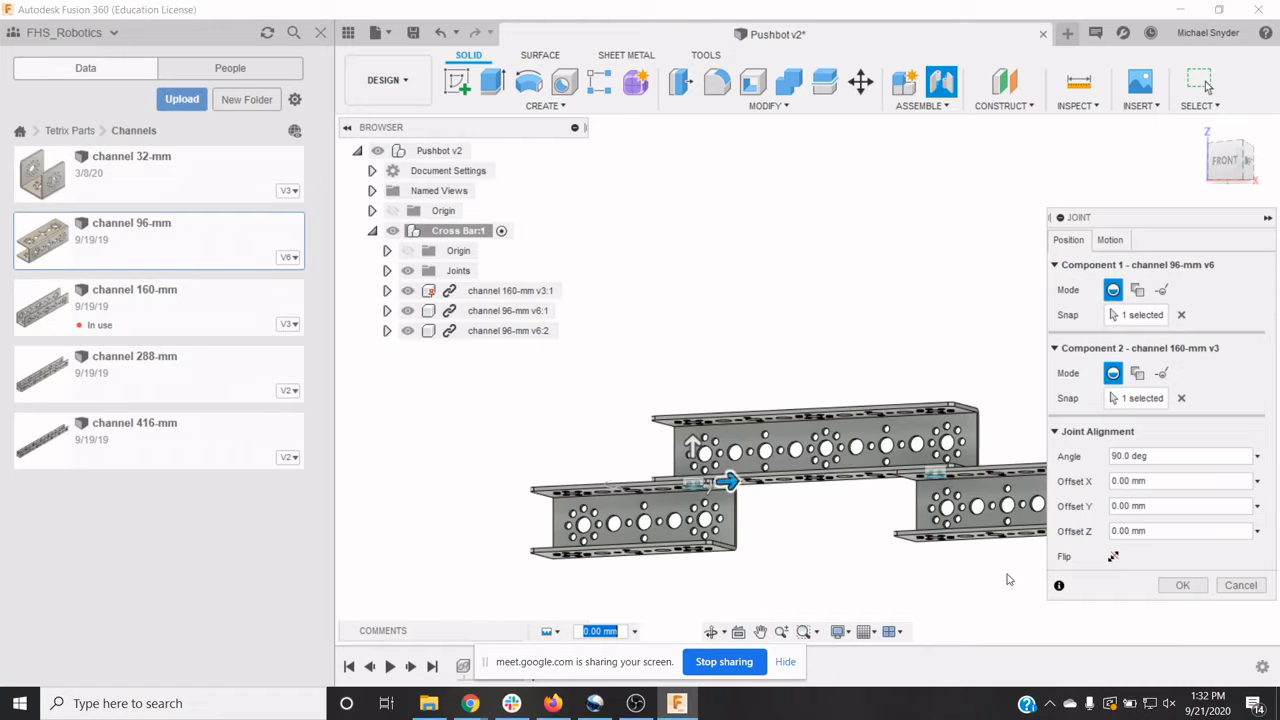
pyautogui.click(1168, 589)
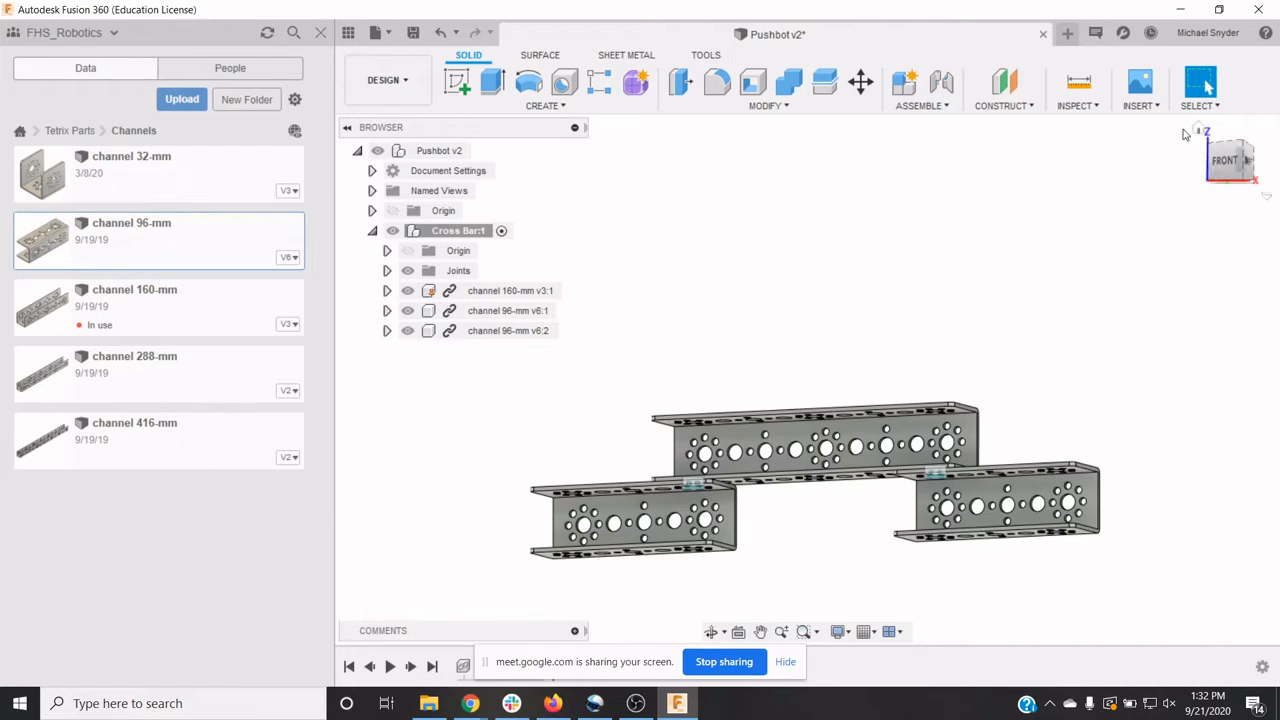
pyautogui.click(1199, 130)
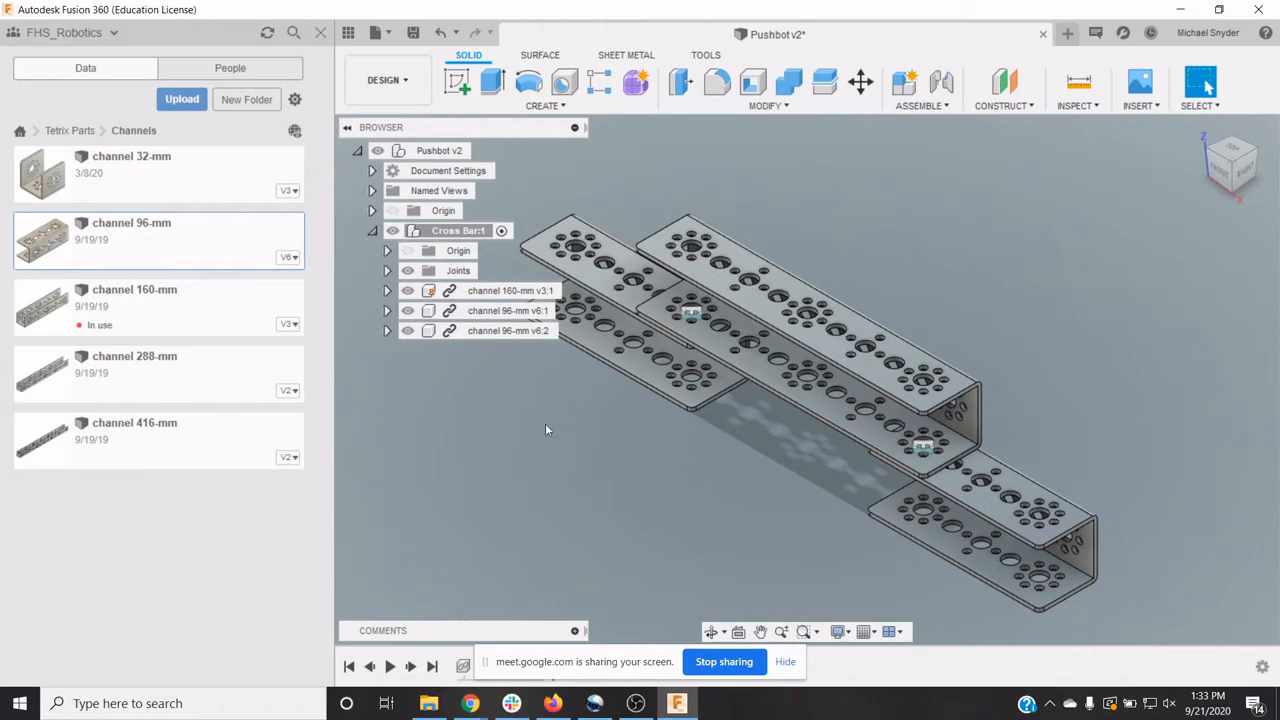
# Step: Switch to the Pushbot build guide in Chrome and examine the cross bar's exploded view for its remaining parts
pyautogui.click(476, 707)
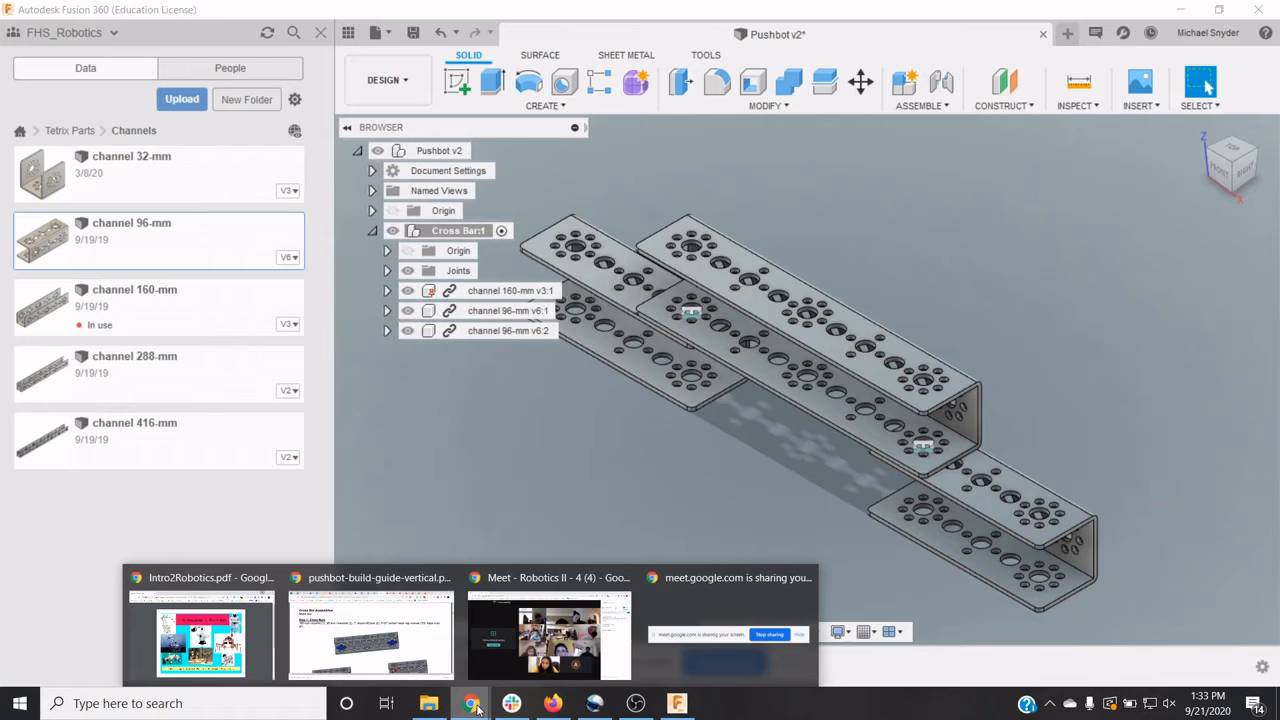
pyautogui.click(440, 660)
pyautogui.scroll(-5, 750, 396)
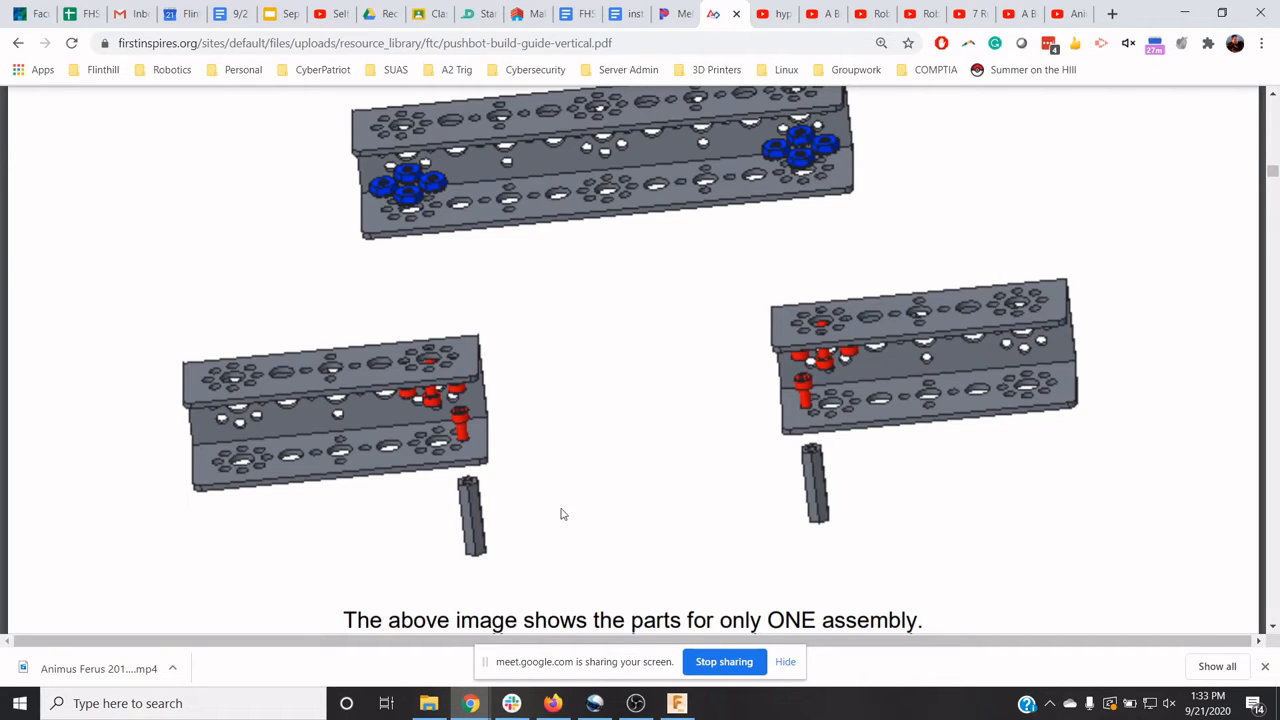
# Step: Switch back to Fusion 360 and insert the 1" Tetrix_39102 standoff from the Tetrix Parts Standoffs folder into the current design
pyautogui.click(677, 703)
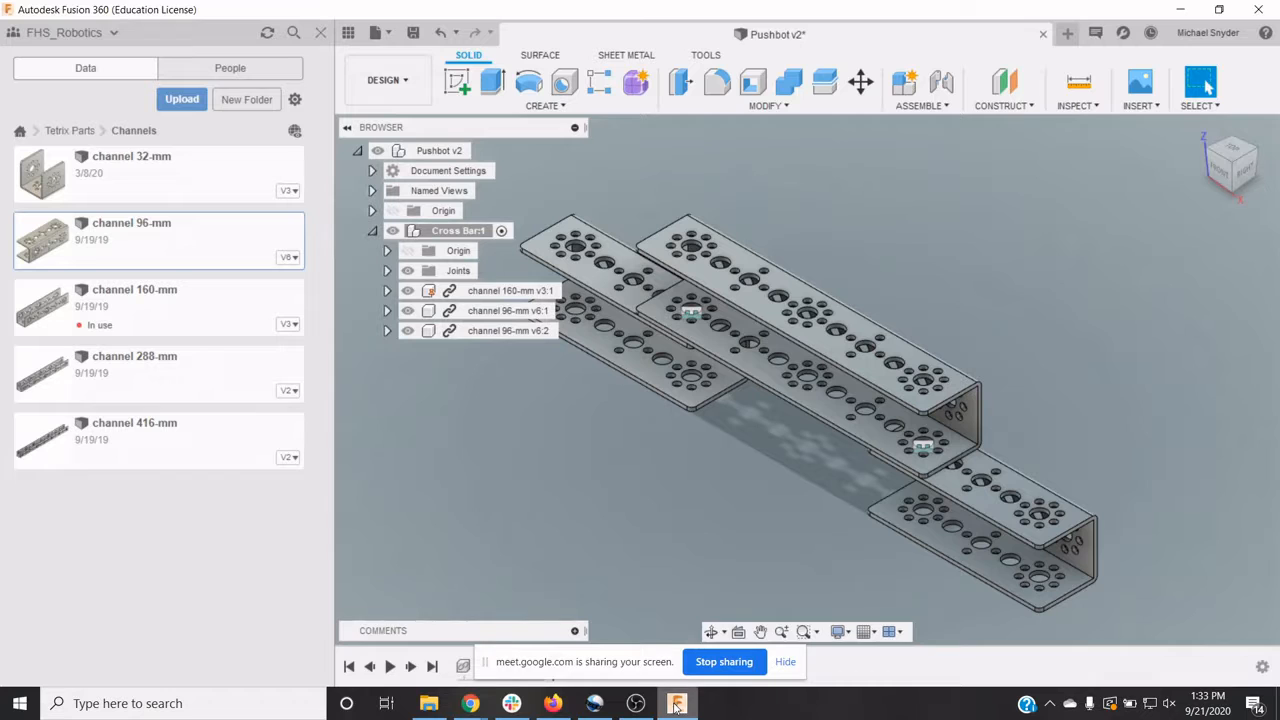
pyautogui.click(72, 130)
pyautogui.scroll(-2, 166, 270)
pyautogui.scroll(-4, 170, 280)
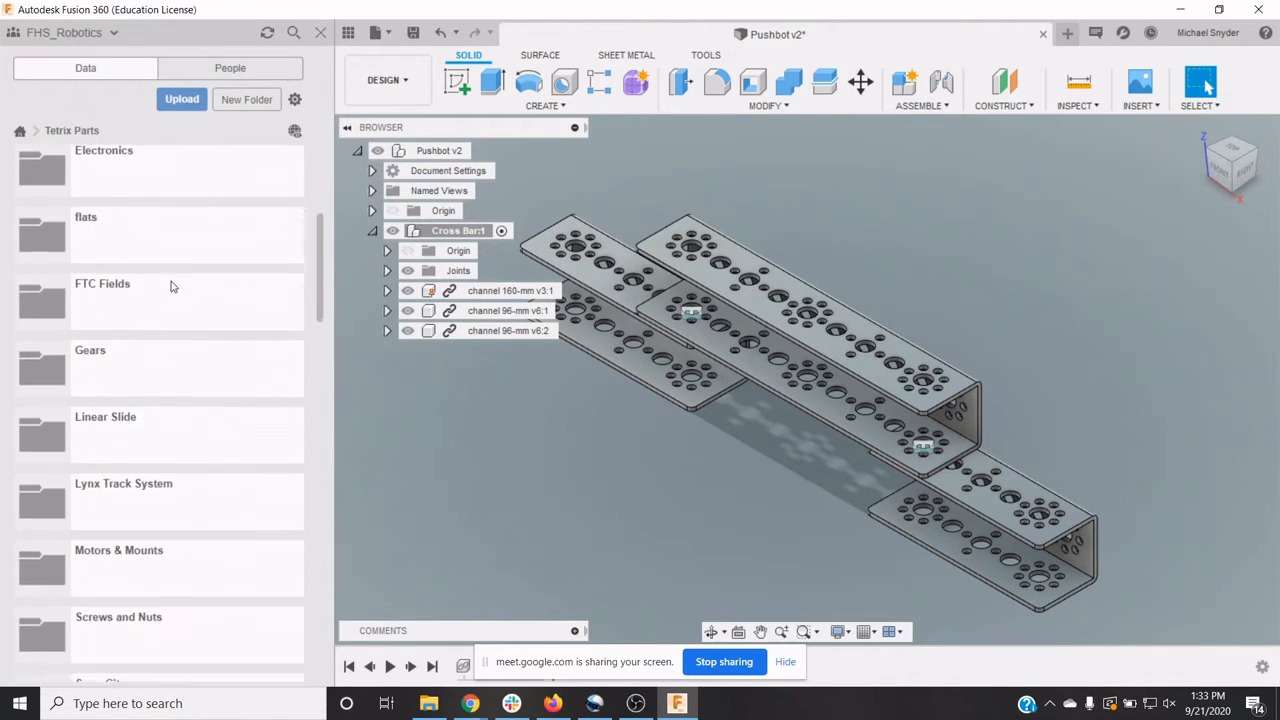
pyautogui.scroll(-3, 170, 287)
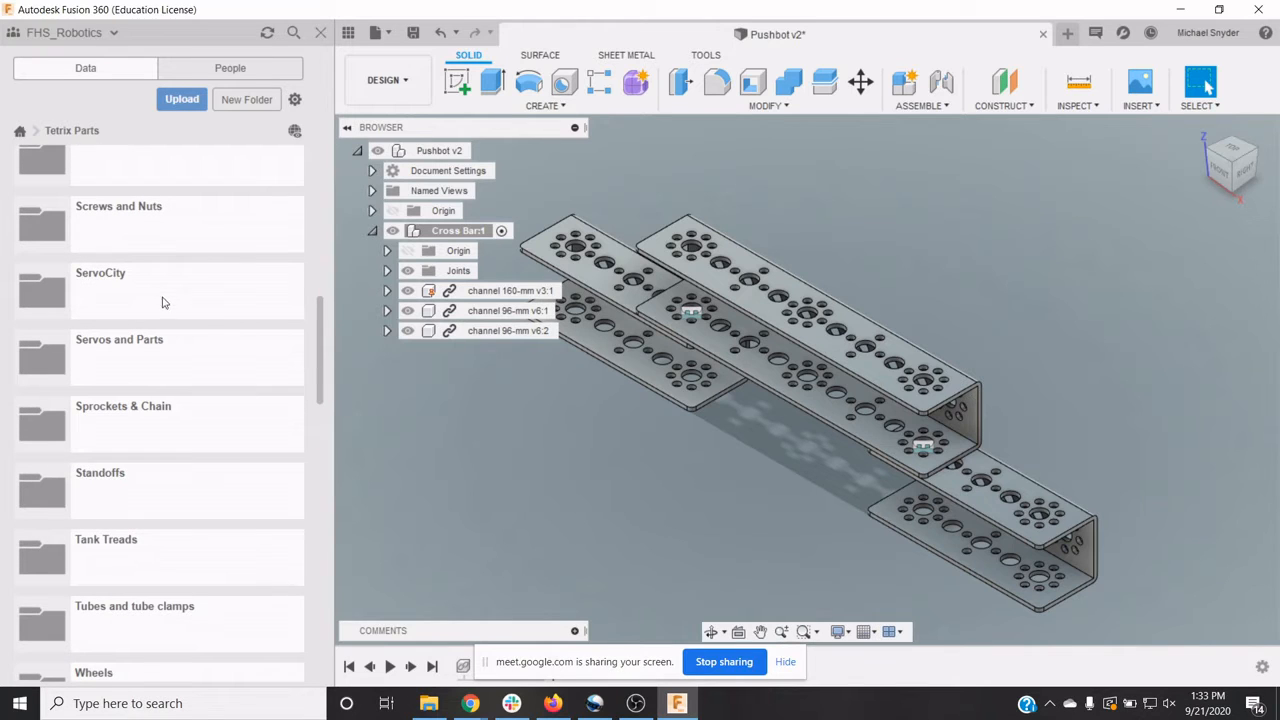
pyautogui.click(92, 497)
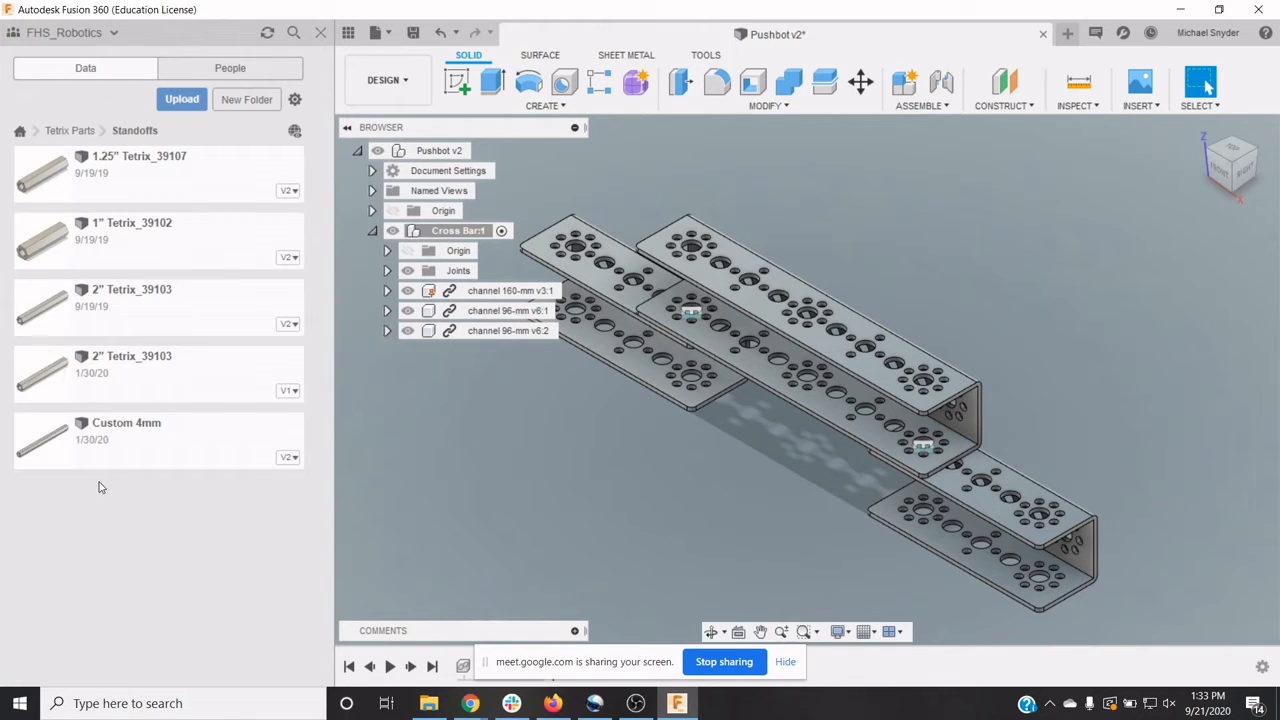
pyautogui.click(178, 242)
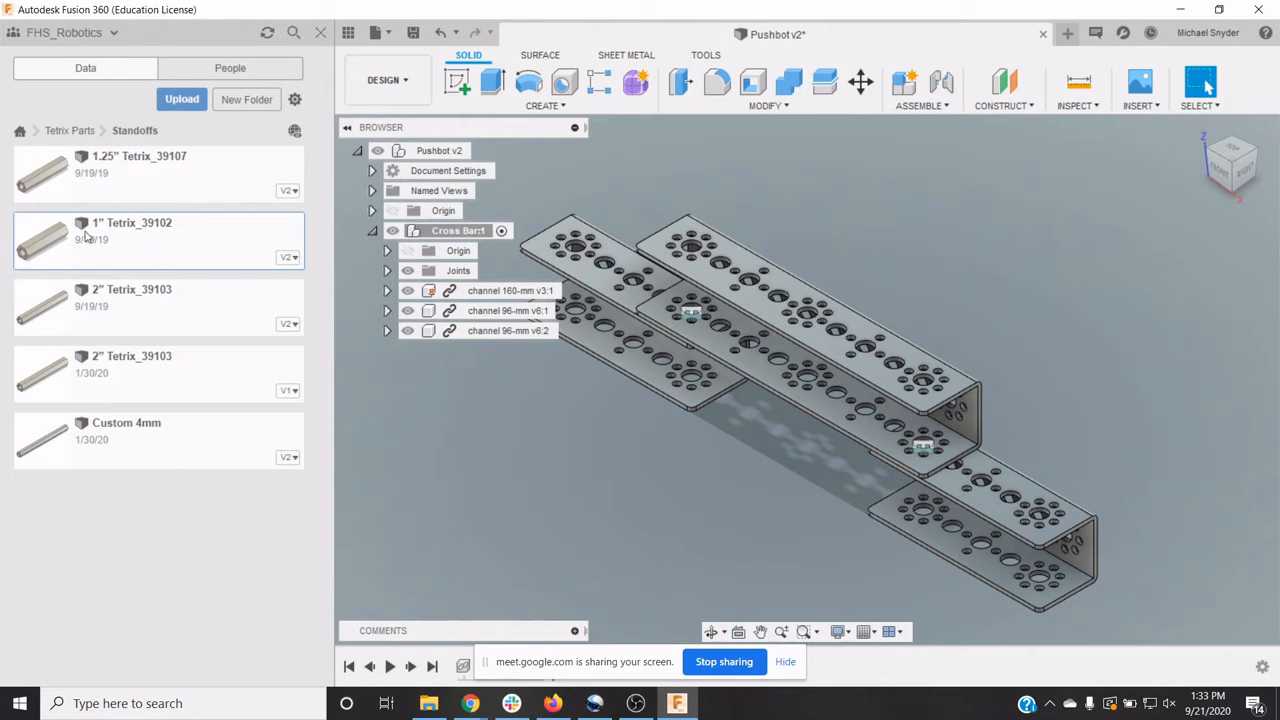
pyautogui.rightClick(148, 249)
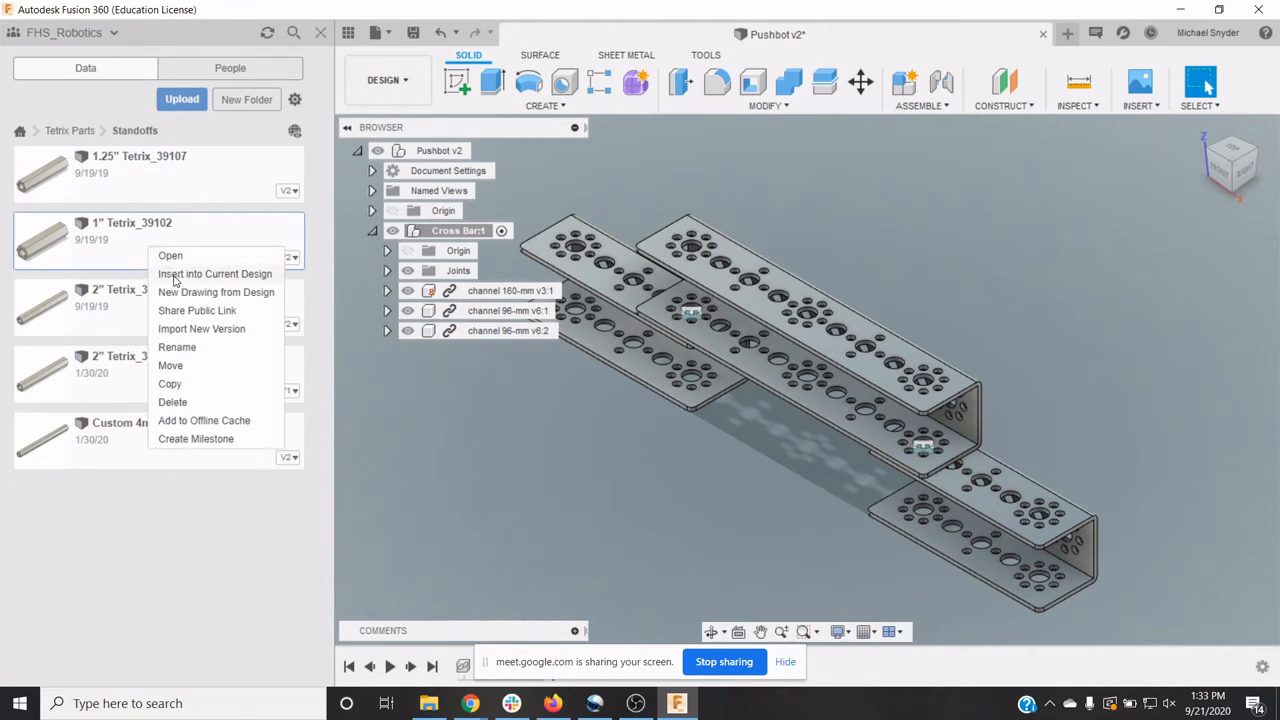
pyautogui.click(175, 275)
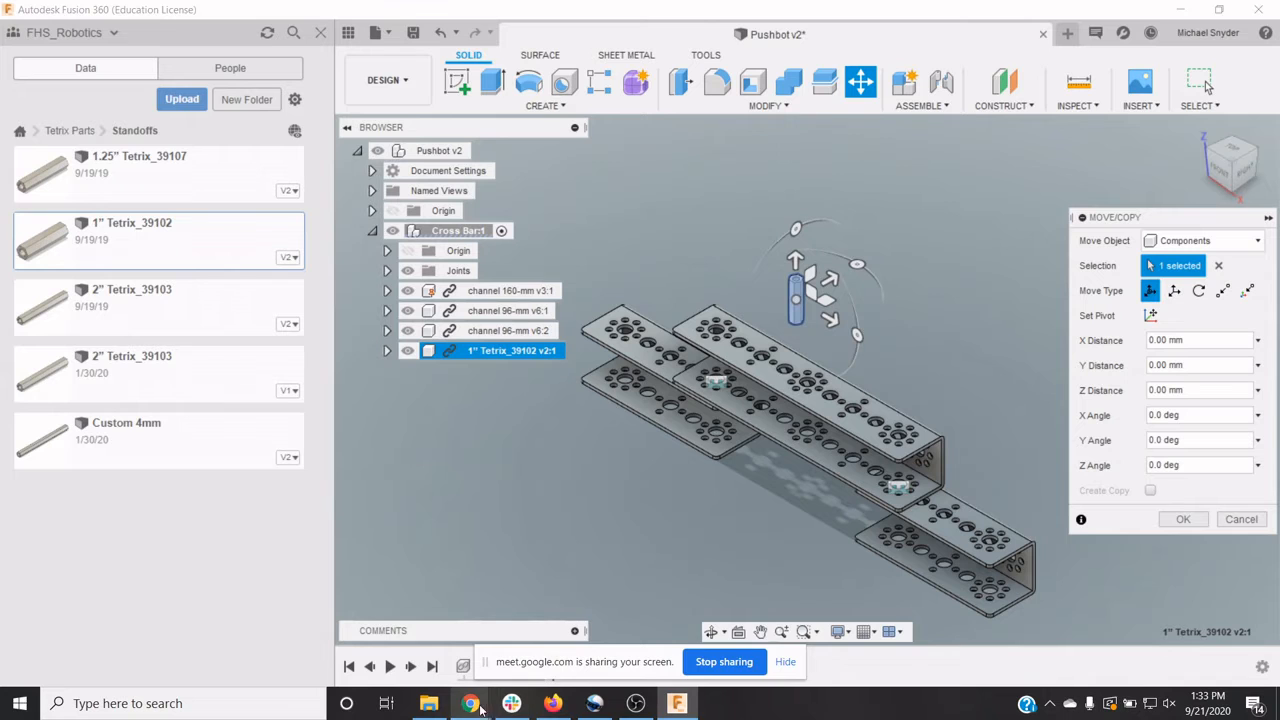
# Step: Check the standoff locations in the Chrome build guide and accept the inserted standoff's default placement back in Fusion 360
pyautogui.moveTo(470, 703)
pyautogui.click(406, 668)
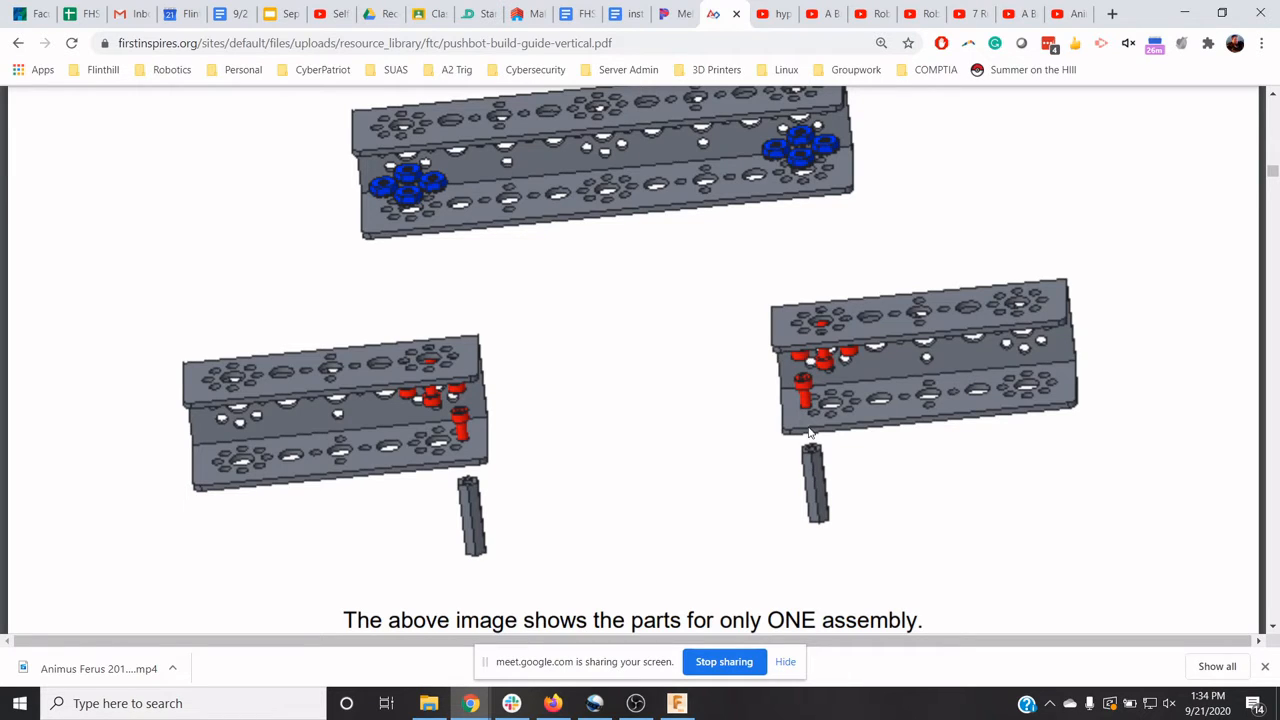
pyautogui.click(677, 703)
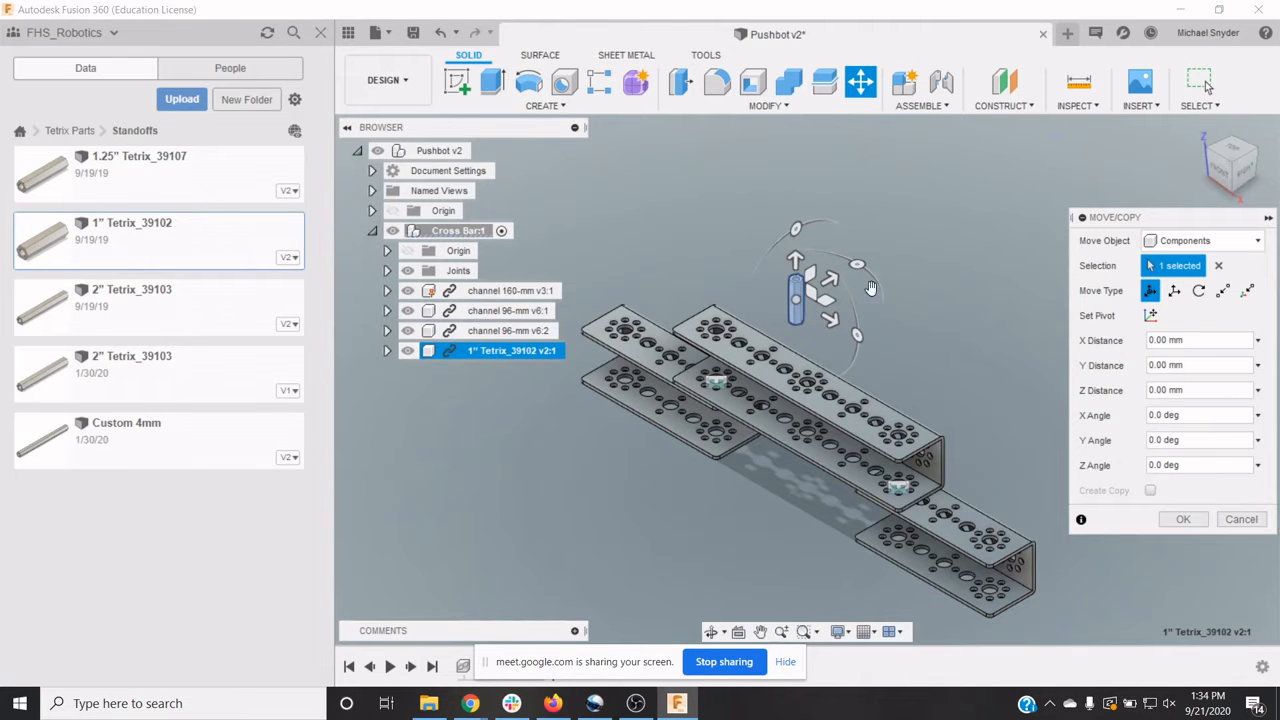
pyautogui.click(1190, 522)
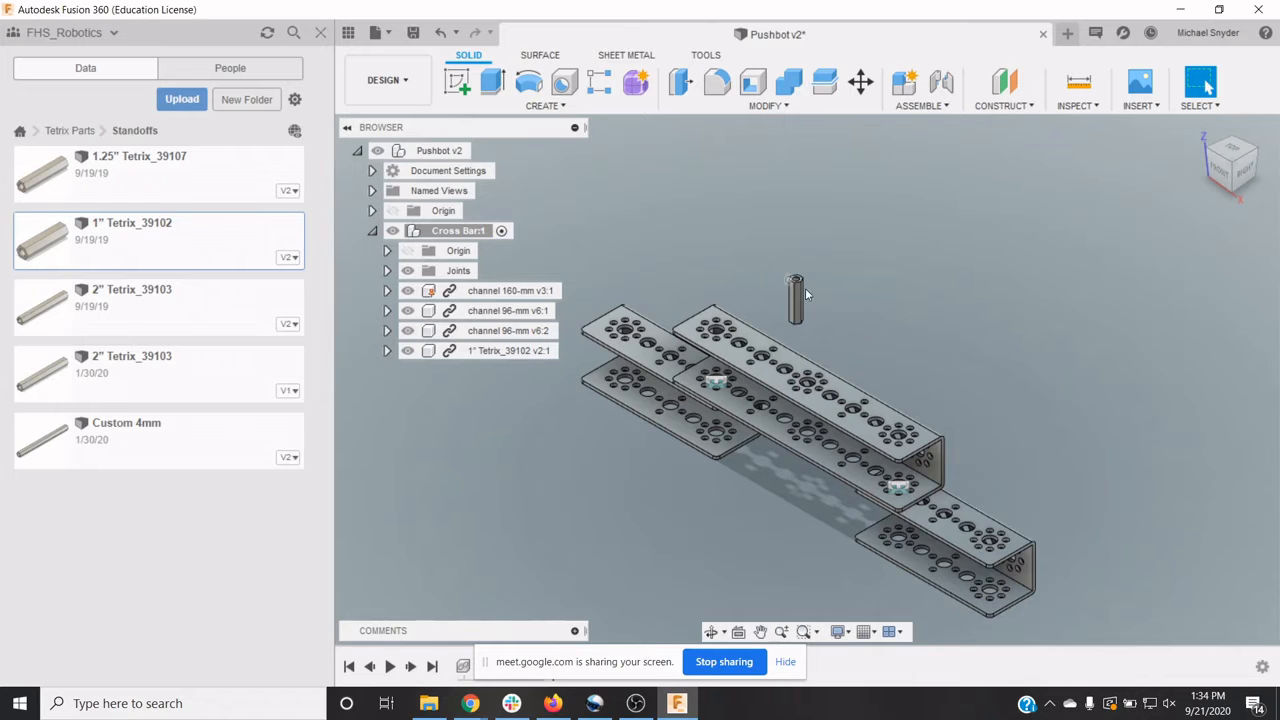
# Step: Check the hole edge on the 1" standoff's upper end and the small hole around the inner-end hole beneath the first 96 mm channel
pyautogui.scroll(10, 810, 292)
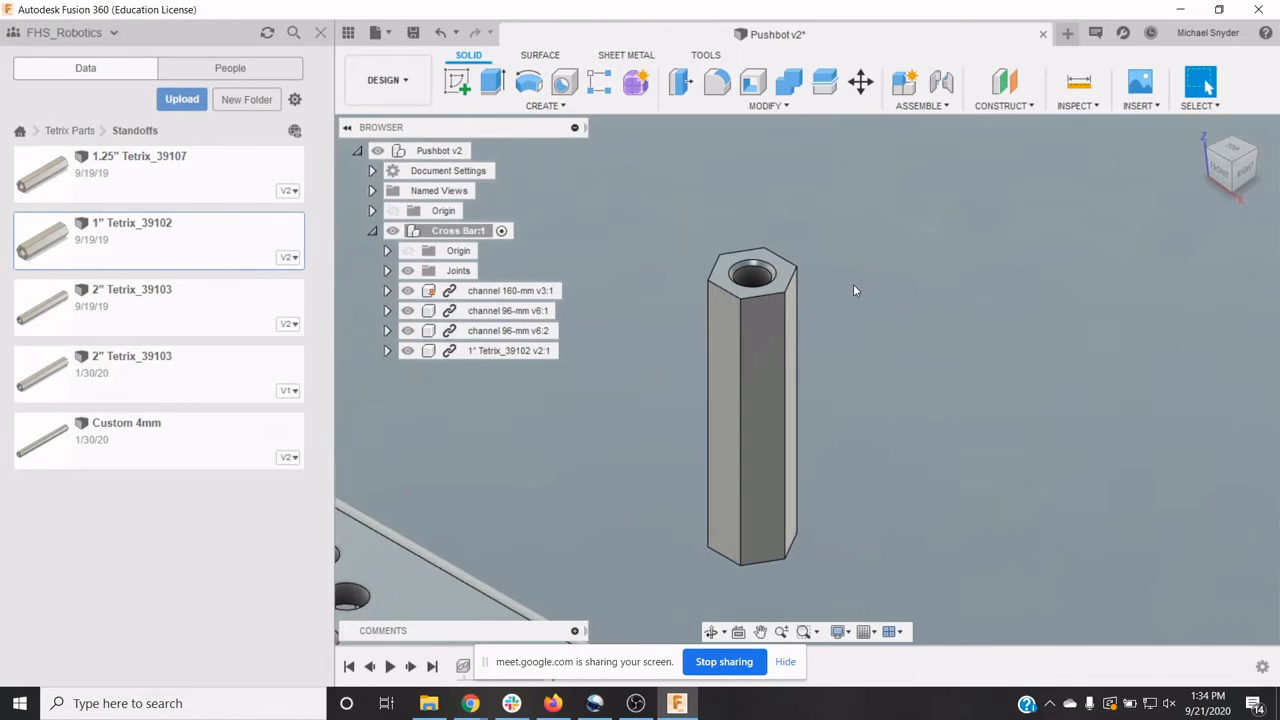
pyautogui.click(777, 282)
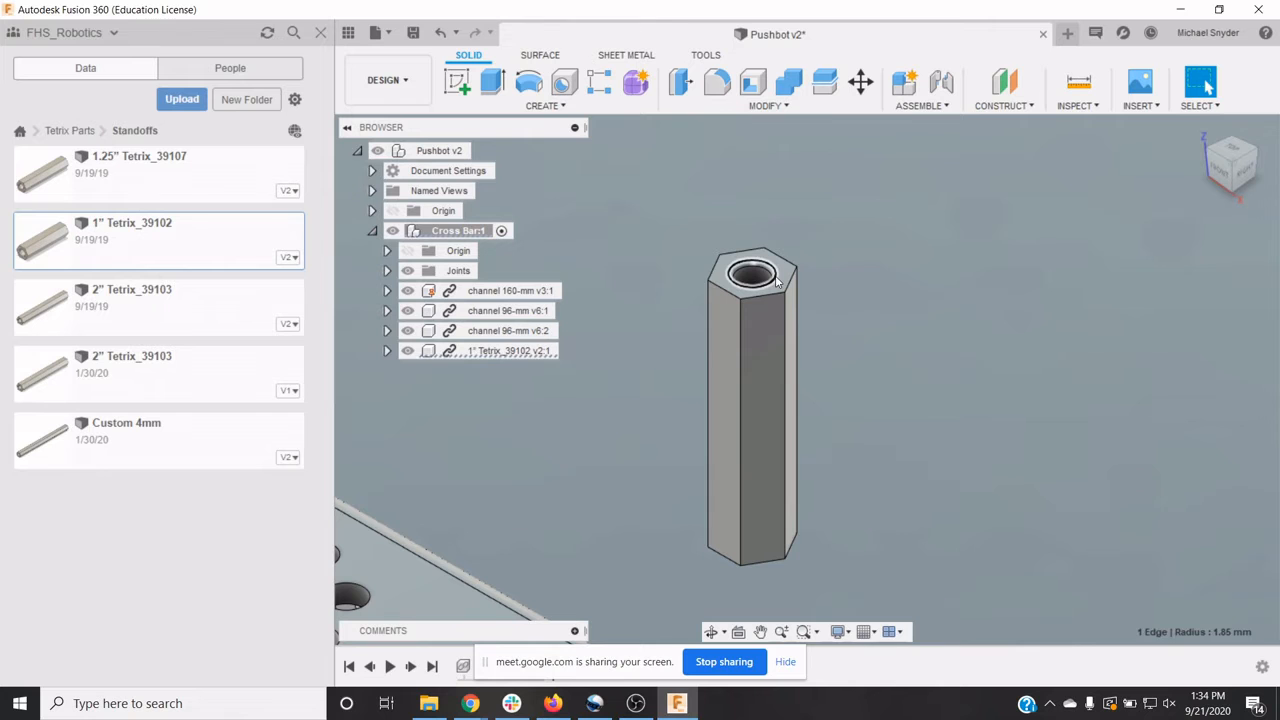
pyautogui.scroll(-6, 690, 420)
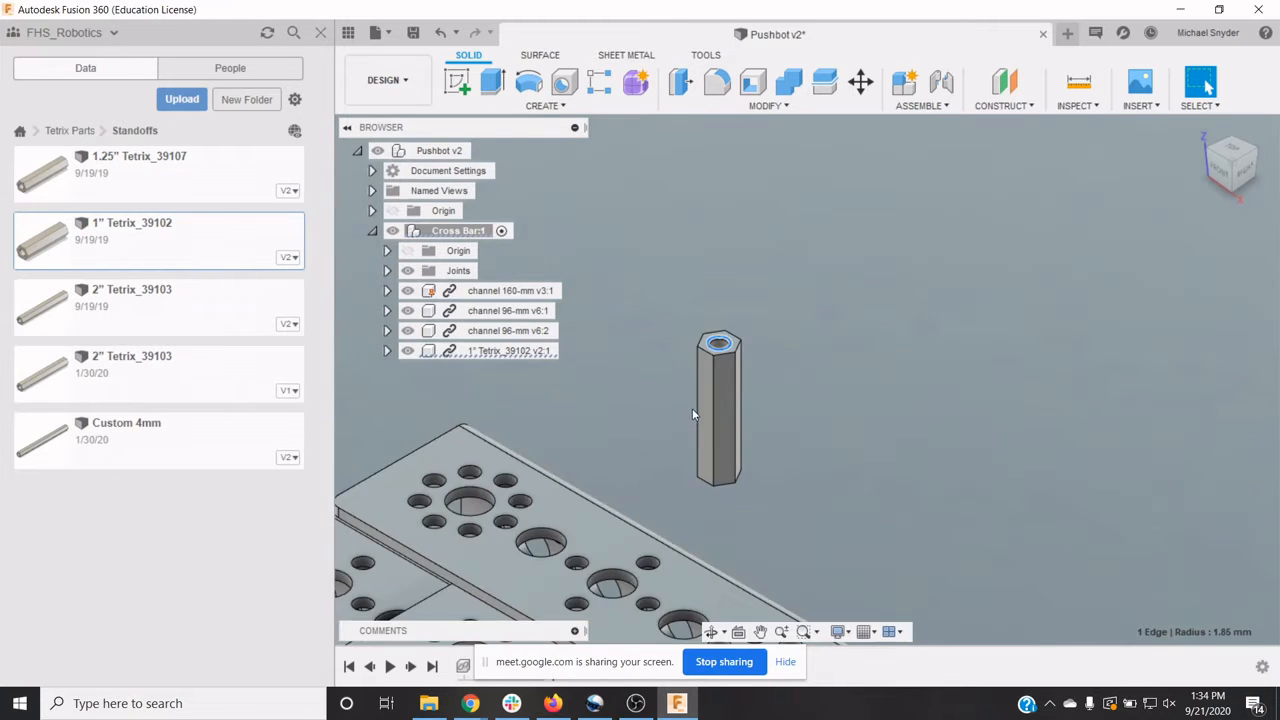
pyautogui.click(711, 636)
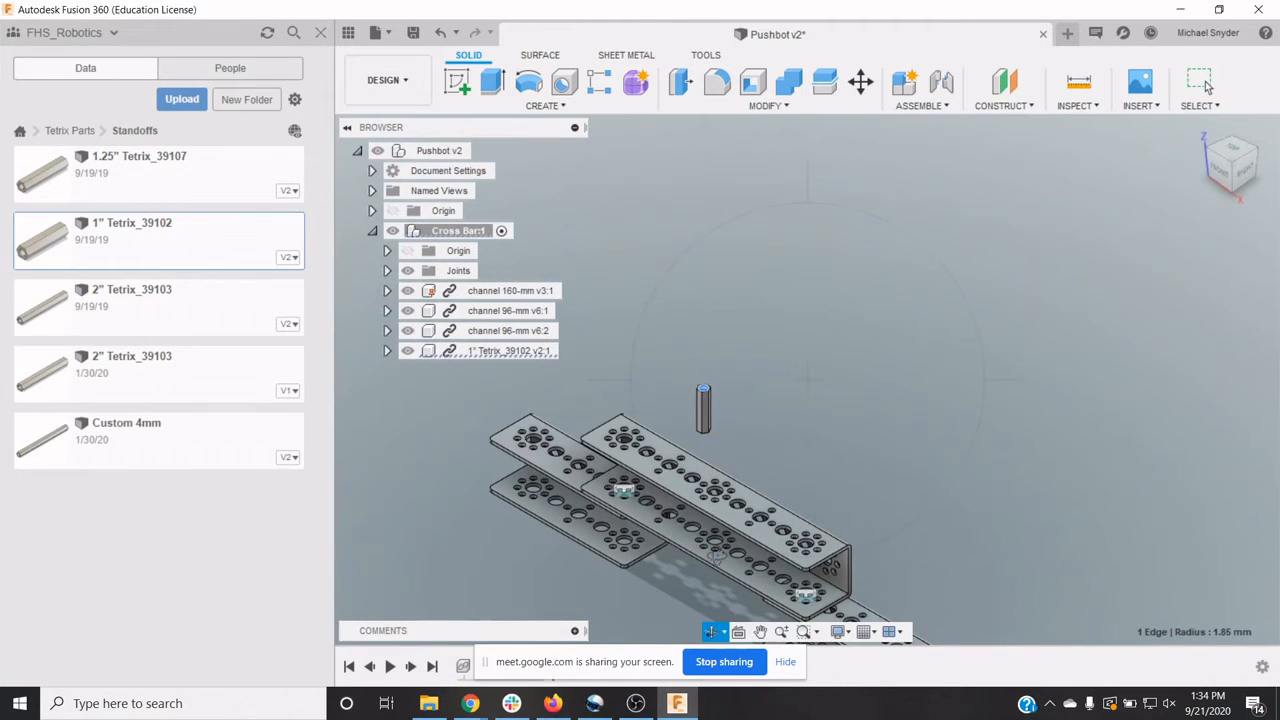
pyautogui.moveTo(716, 550); pyautogui.dragTo(710, 305)
pyautogui.moveTo(712, 424); pyautogui.dragTo(708, 416)
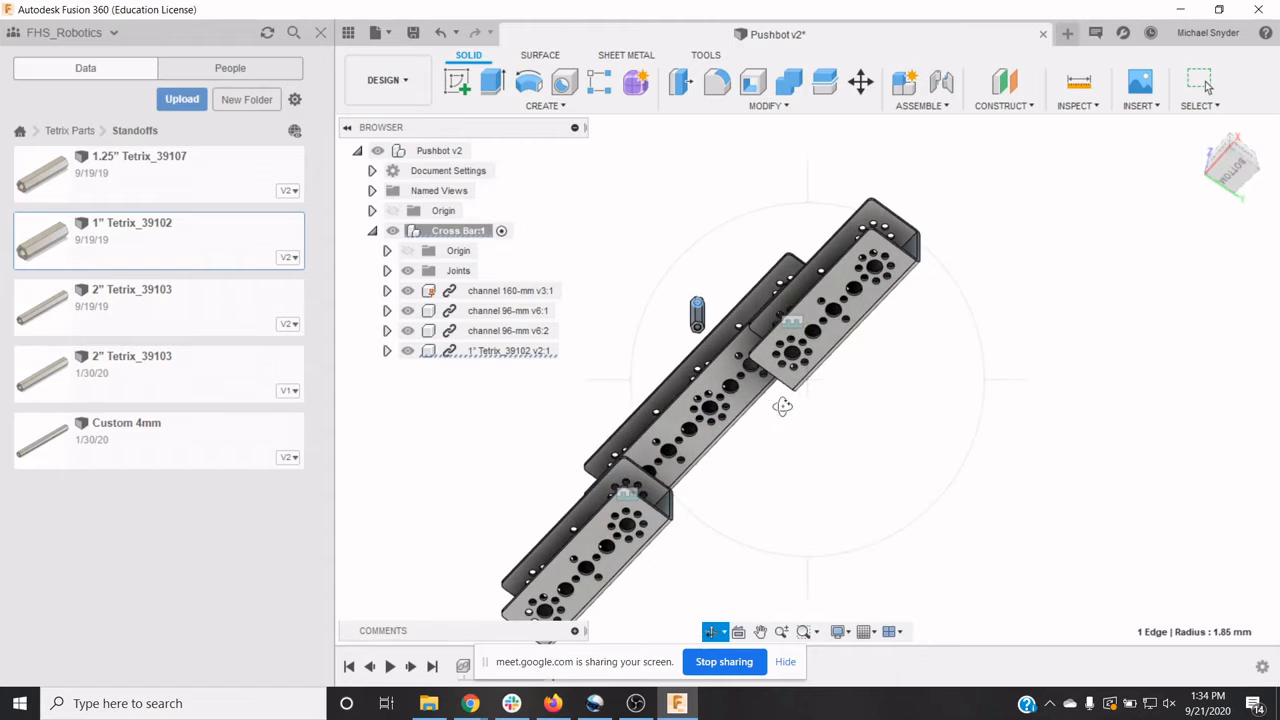
pyautogui.scroll(6, 798, 366)
pyautogui.press('Escape')
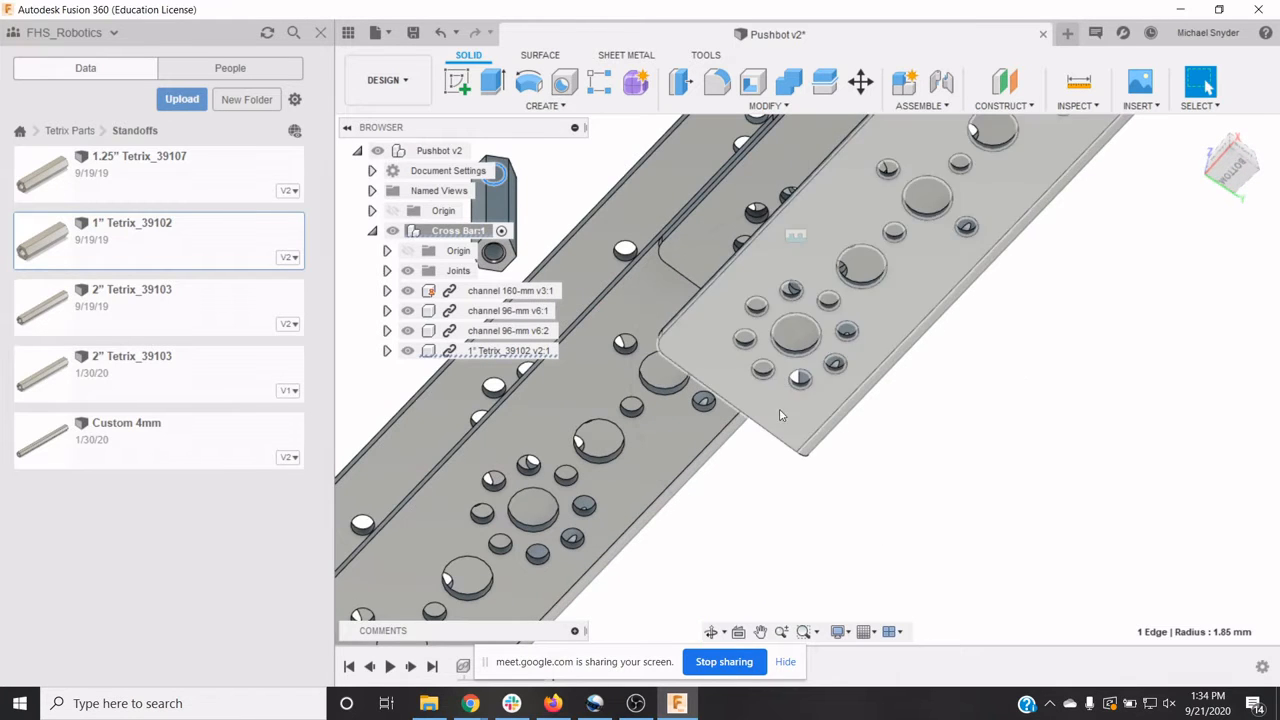
pyautogui.scroll(-1, 757, 381)
pyautogui.scroll(8, 760, 384)
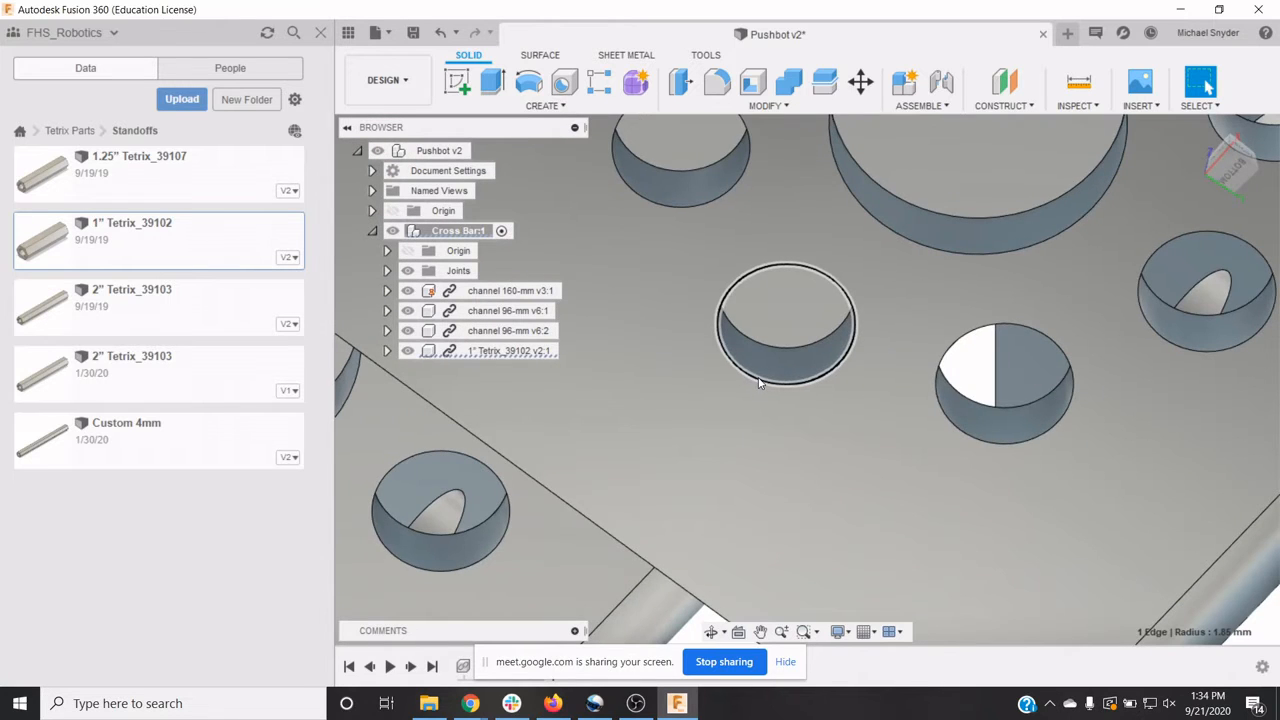
pyautogui.click(759, 385)
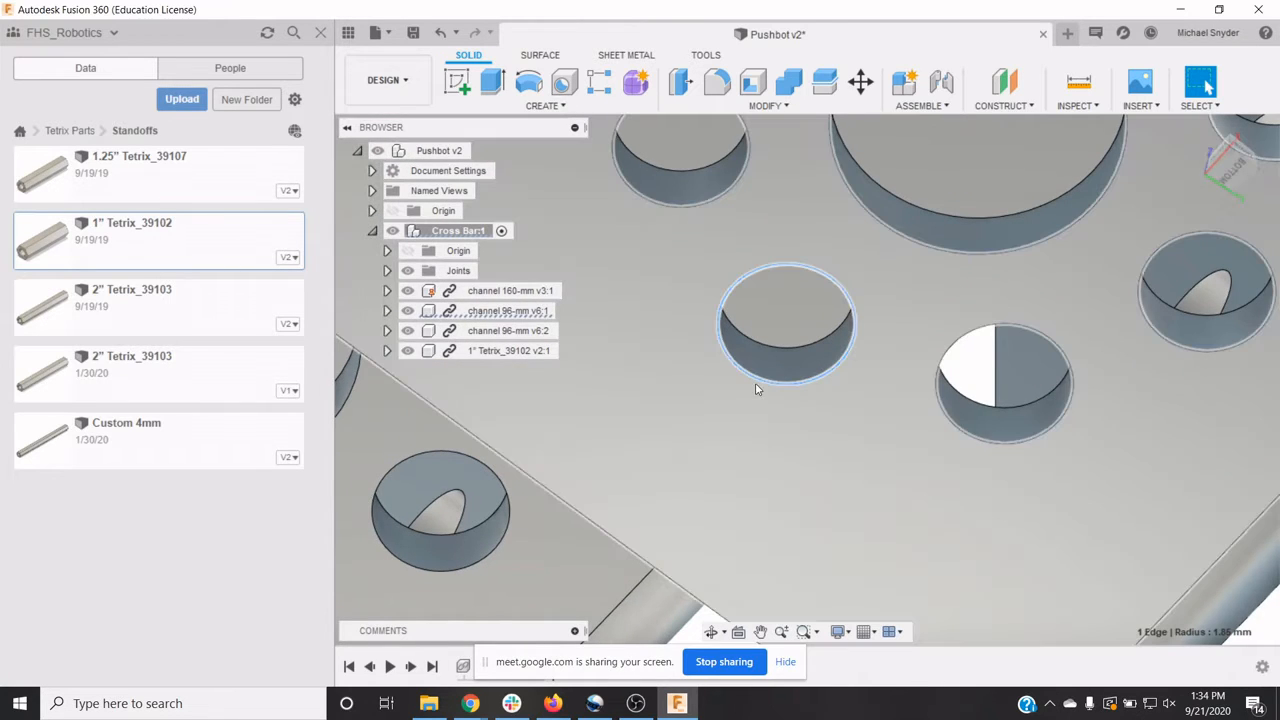
pyautogui.scroll(-5, 872, 384)
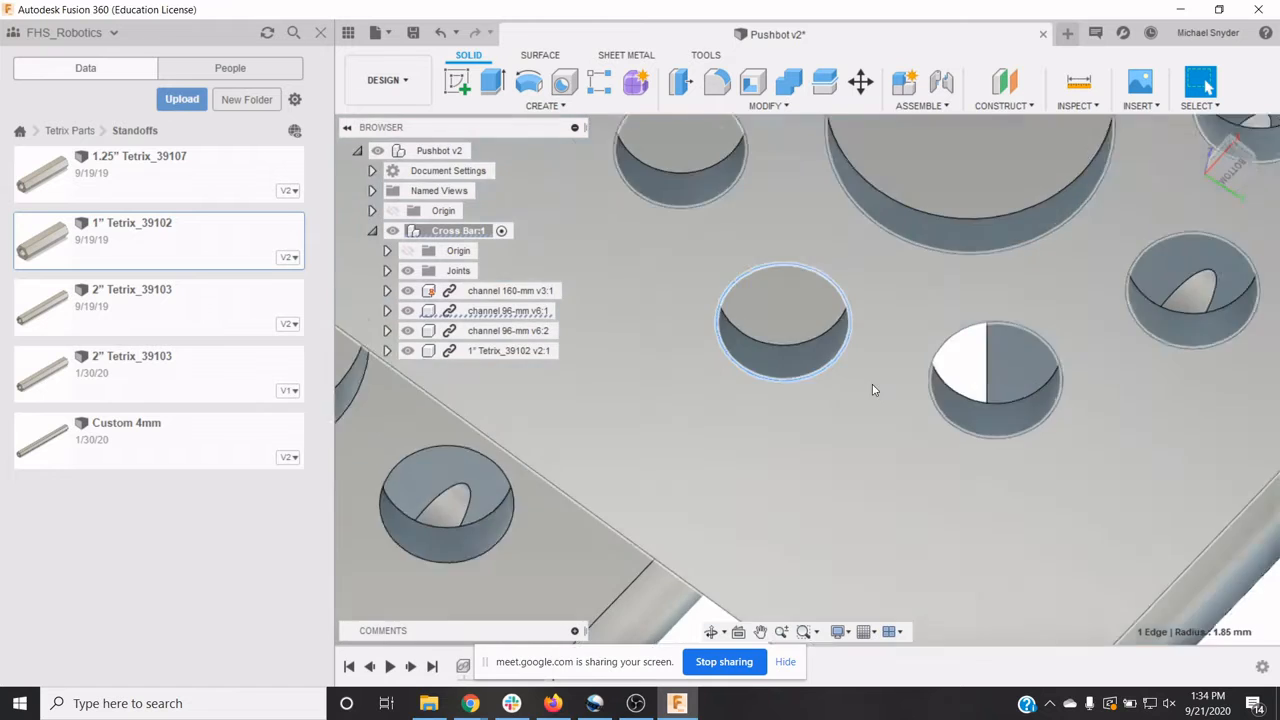
pyautogui.scroll(-5, 868, 377)
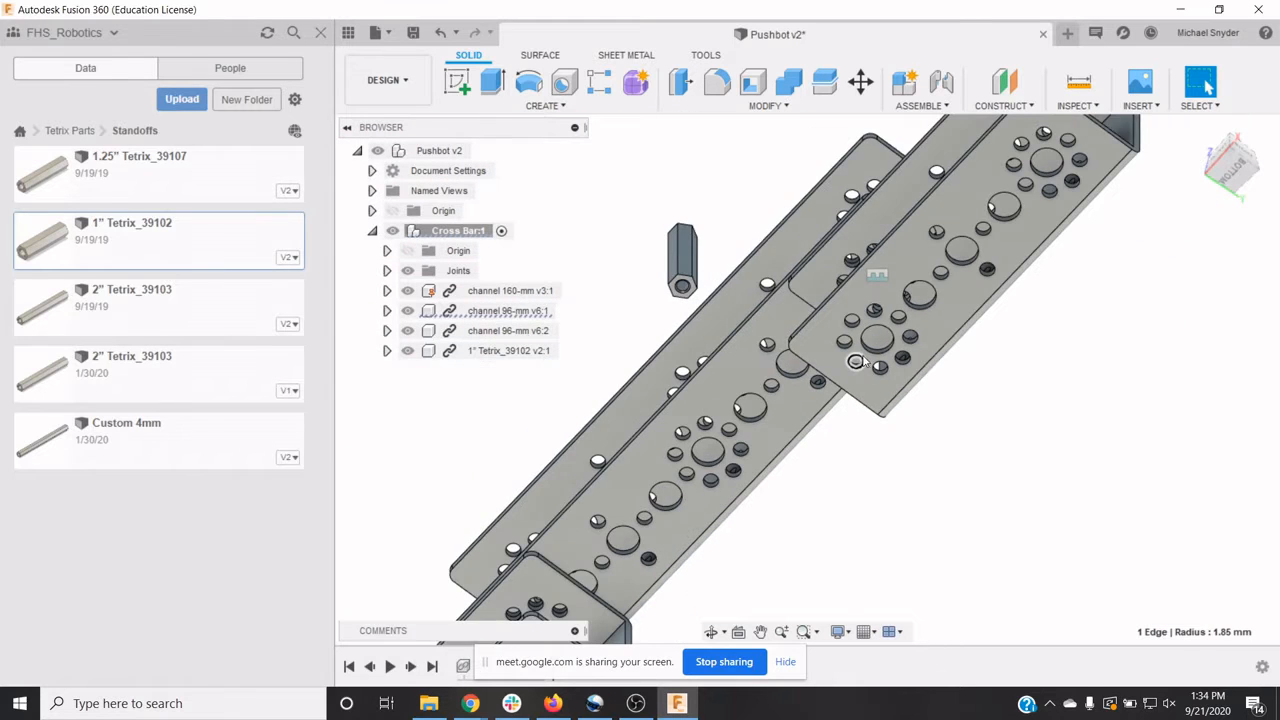
pyautogui.scroll(-3, 860, 361)
pyautogui.scroll(-2, 862, 358)
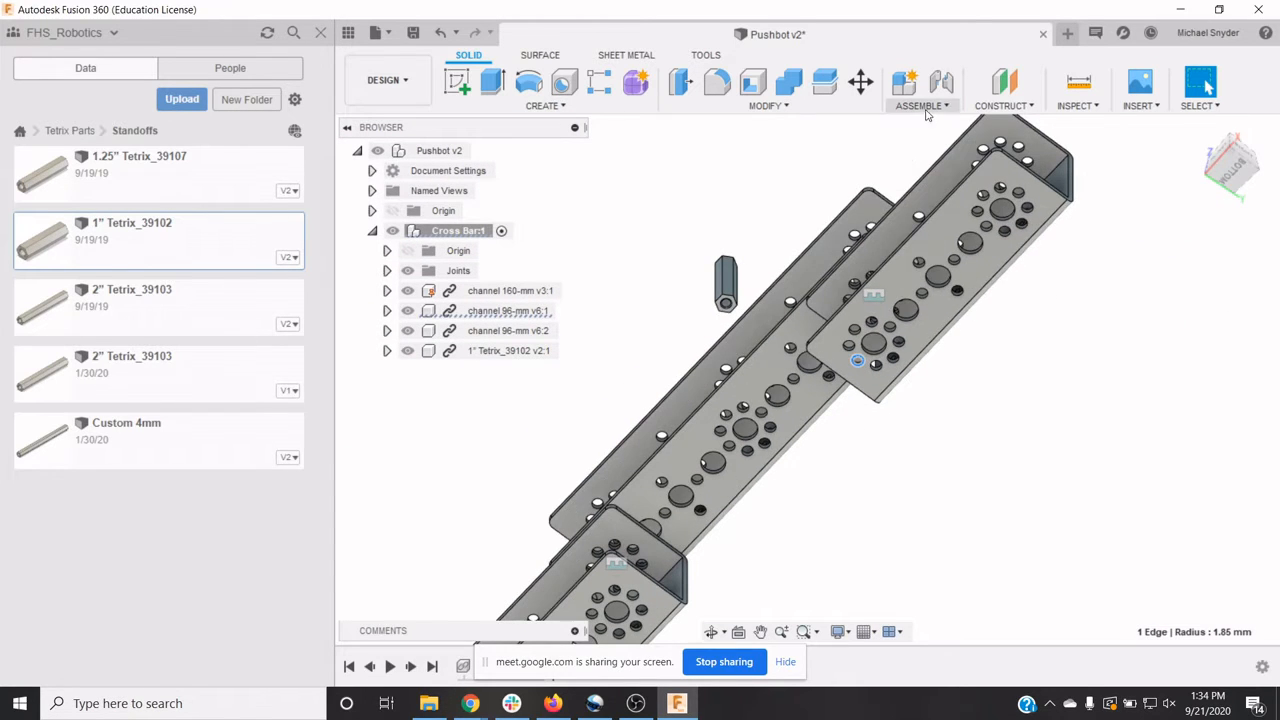
# Step: Start a joint with the hole on the 1" standoff's upper end as the Component 1 snap, replacing the preselected channel hole
pyautogui.click(921, 104)
pyautogui.click(936, 146)
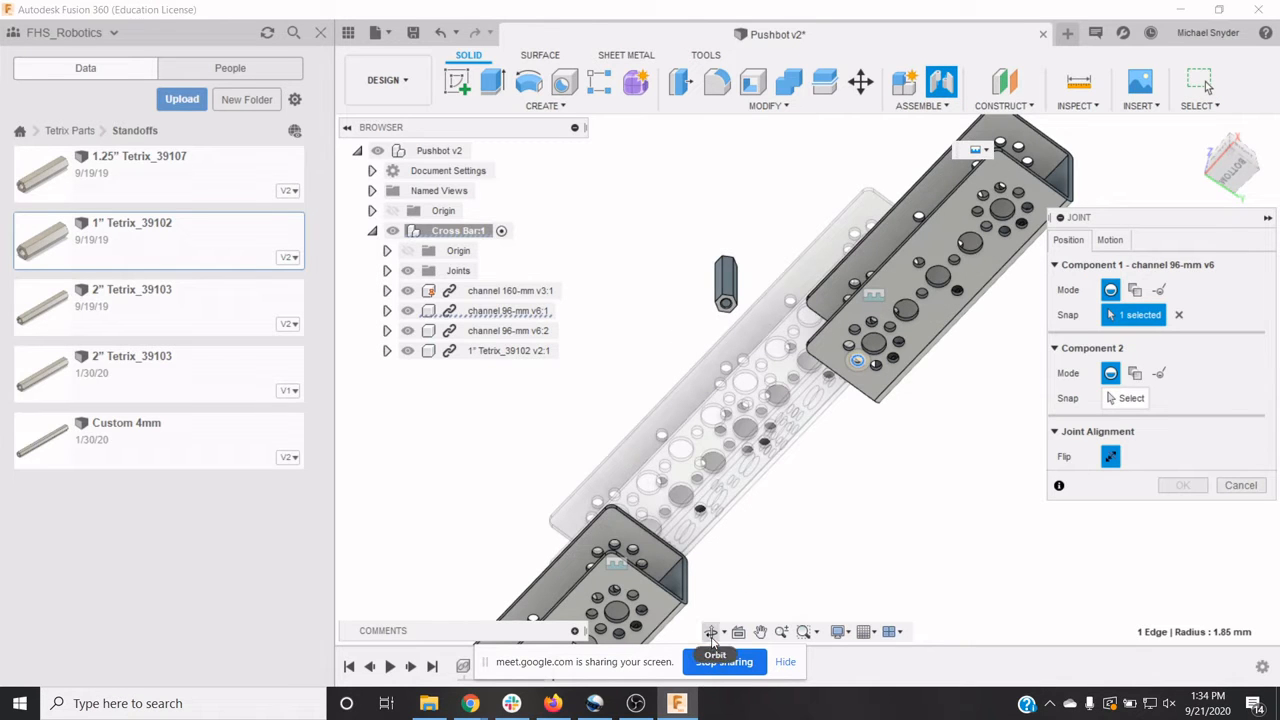
pyautogui.click(711, 631)
pyautogui.moveTo(680, 358); pyautogui.dragTo(810, 462)
pyautogui.scroll(10, 810, 461)
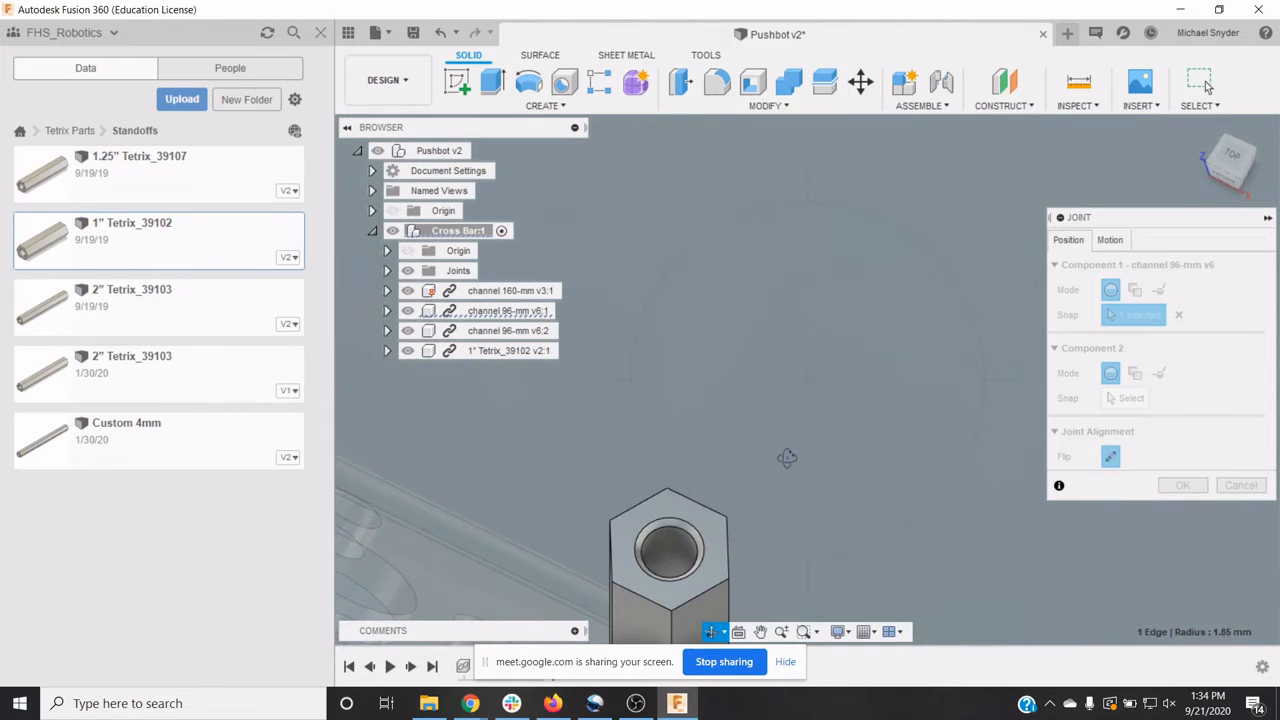
pyautogui.press('Escape')
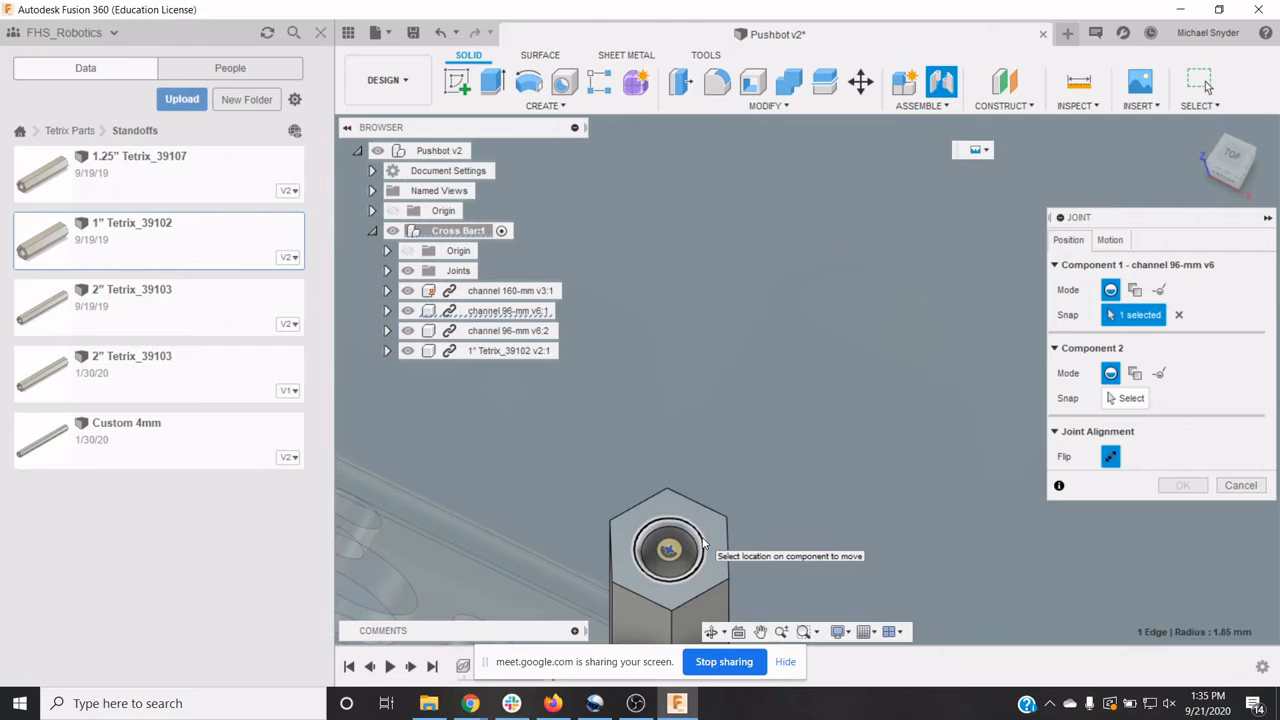
pyautogui.click(703, 544)
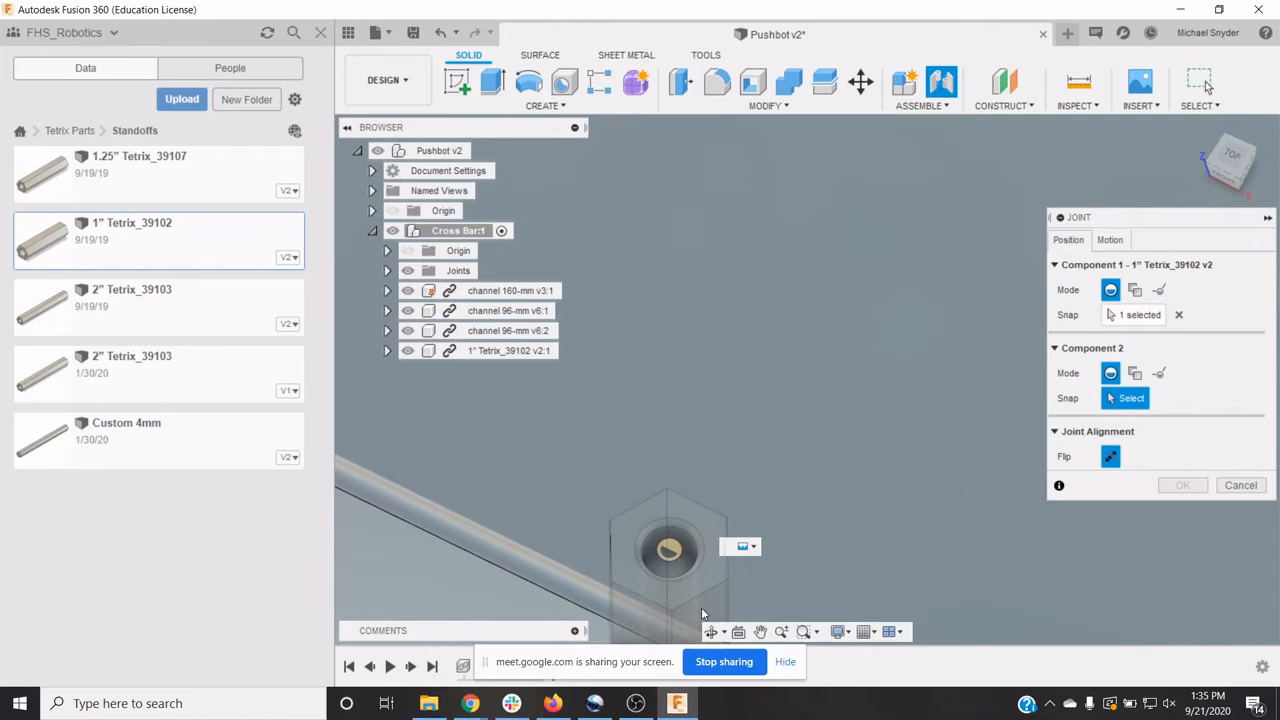
# Step: Snap the standoff to the small hole near the inner end of the first 96 mm channel's lower flange and accept the joint
pyautogui.click(710, 631)
pyautogui.moveTo(735, 540); pyautogui.dragTo(707, 402)
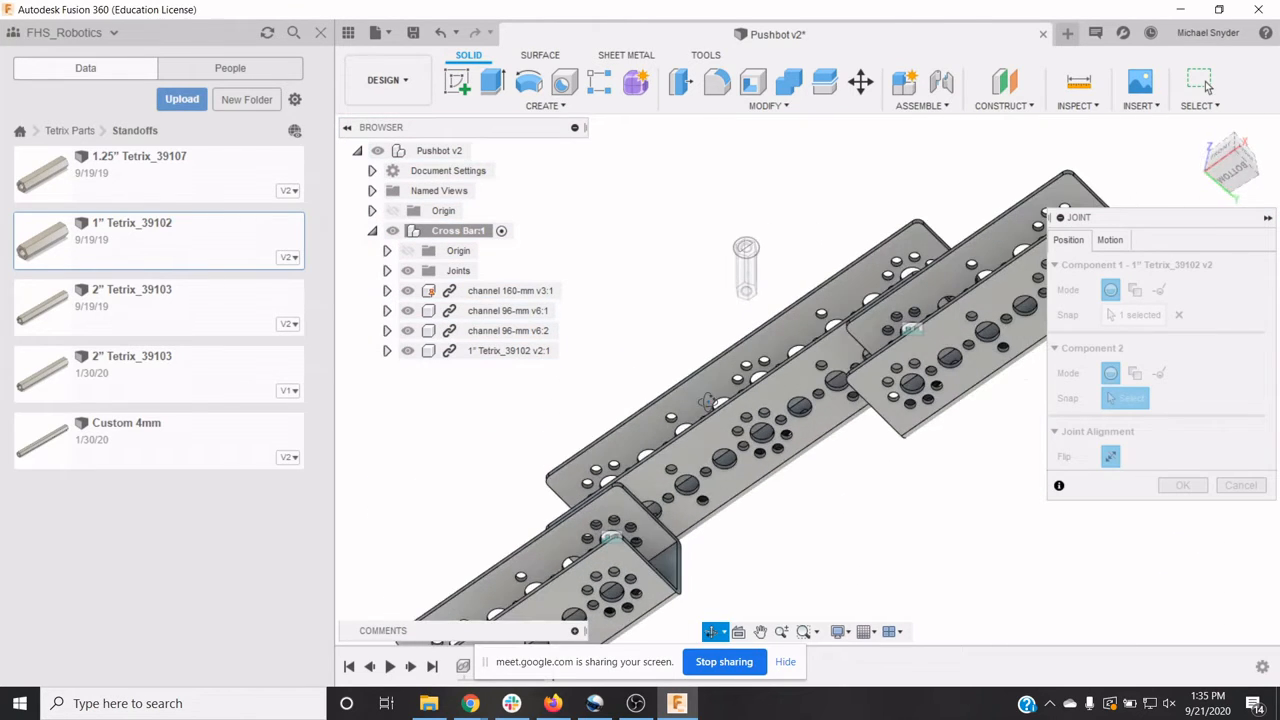
pyautogui.press('Escape')
pyautogui.scroll(-4, 912, 424)
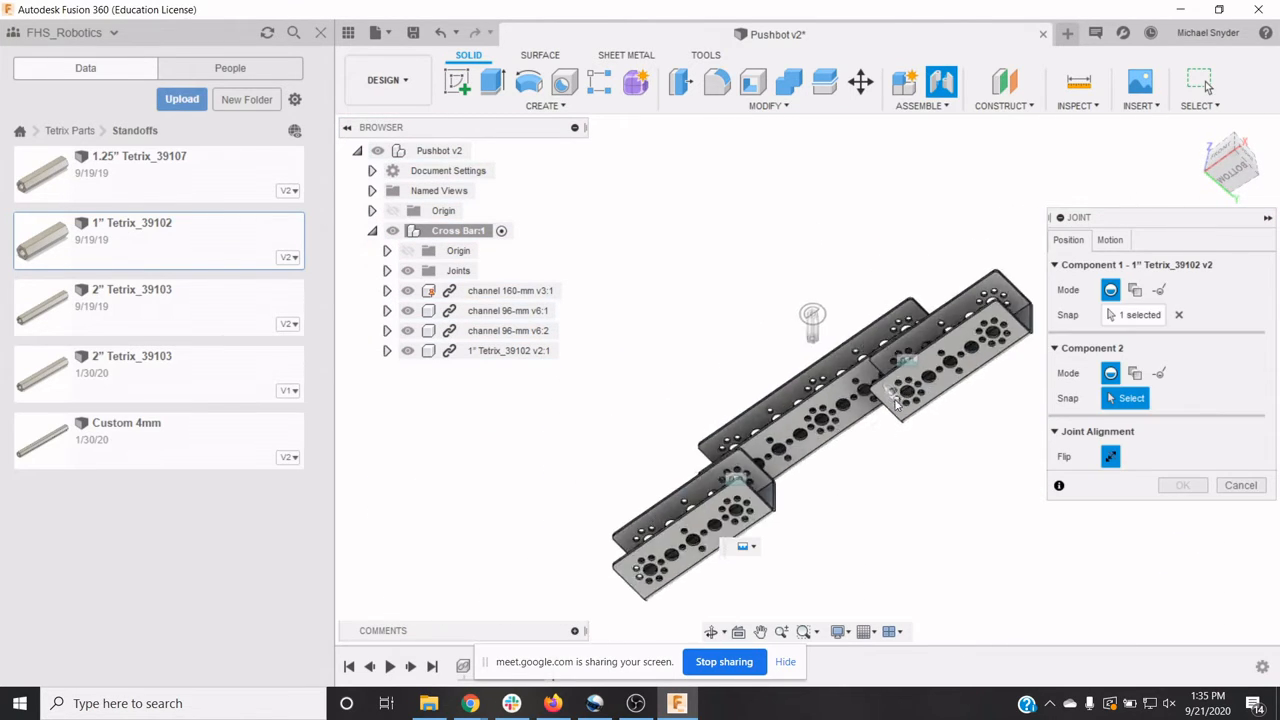
pyautogui.scroll(9, 890, 420)
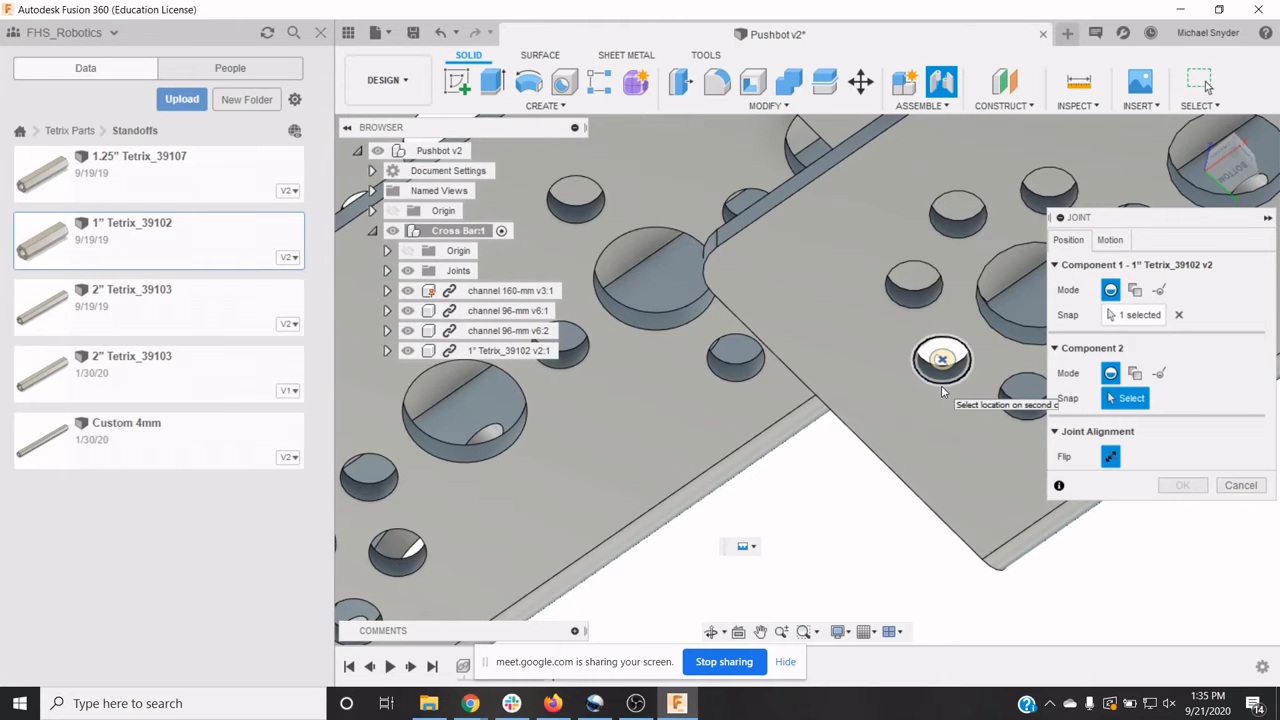
pyautogui.click(936, 404)
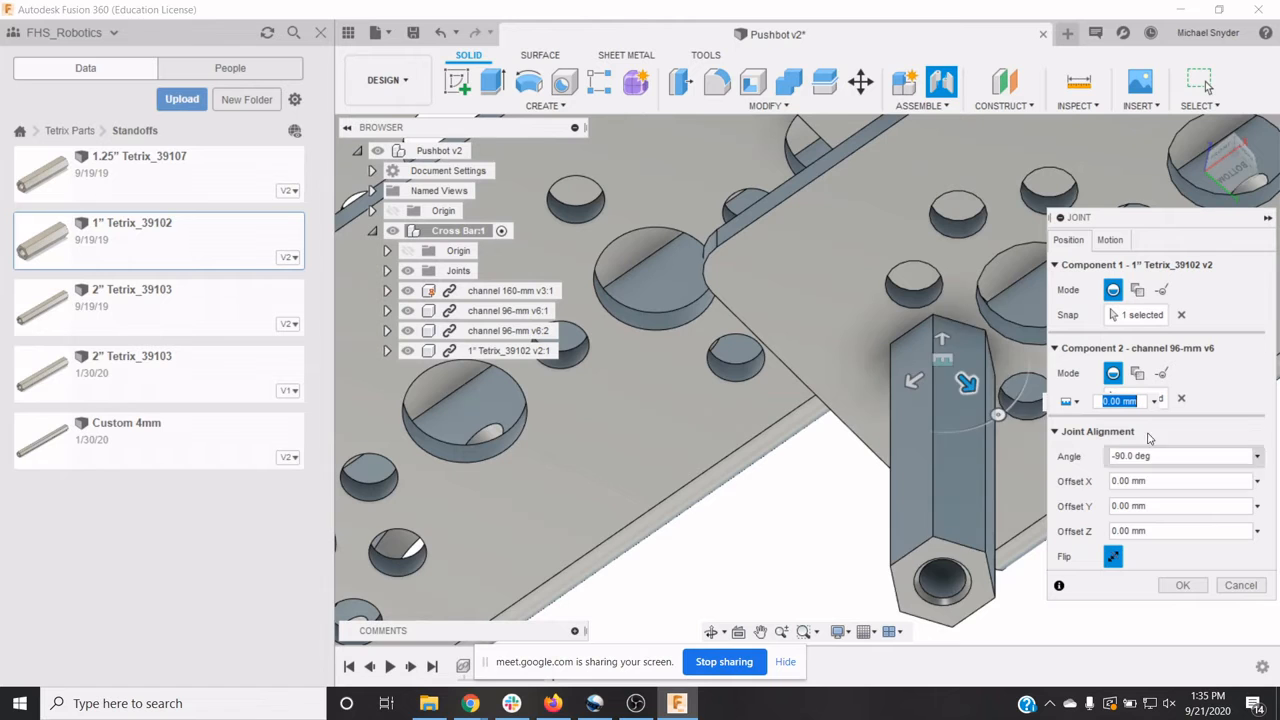
pyautogui.click(1182, 585)
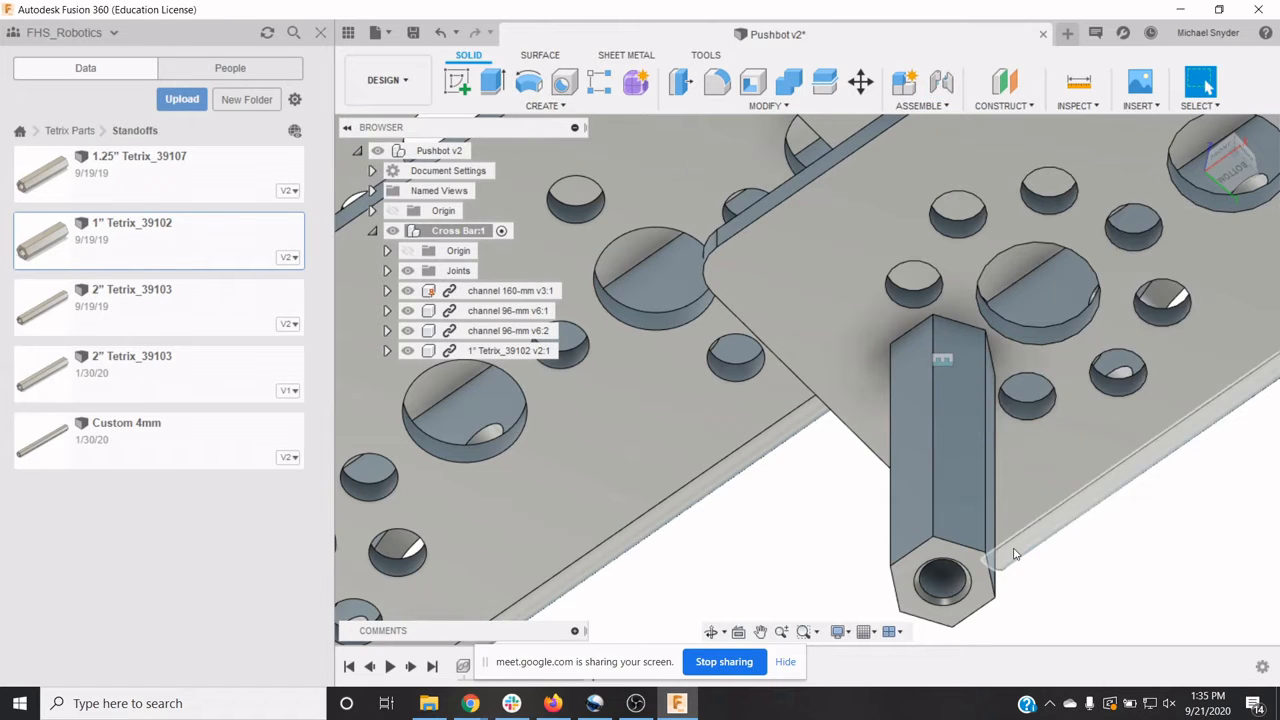
# Step: Insert a second 1" Tetrix_39102 standoff into the current design and accept its default placement
pyautogui.scroll(-5, 1003, 505)
pyautogui.scroll(-6, 1001, 499)
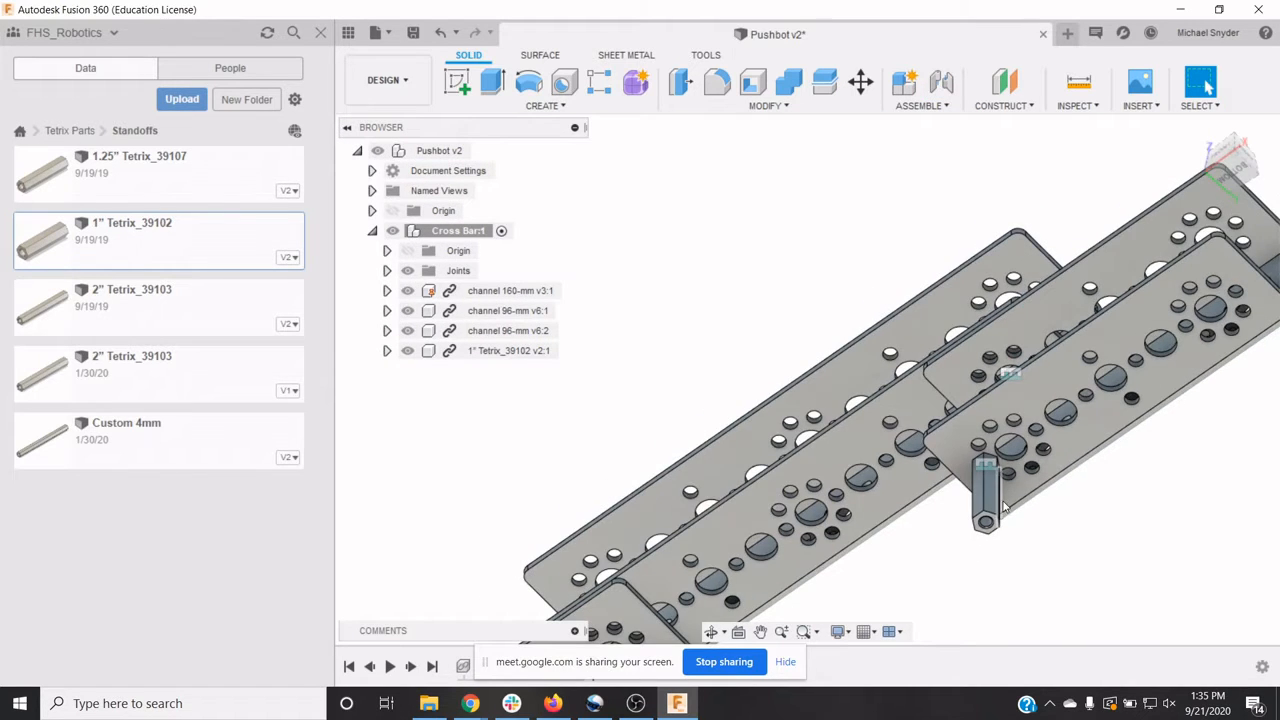
pyautogui.click(1198, 130)
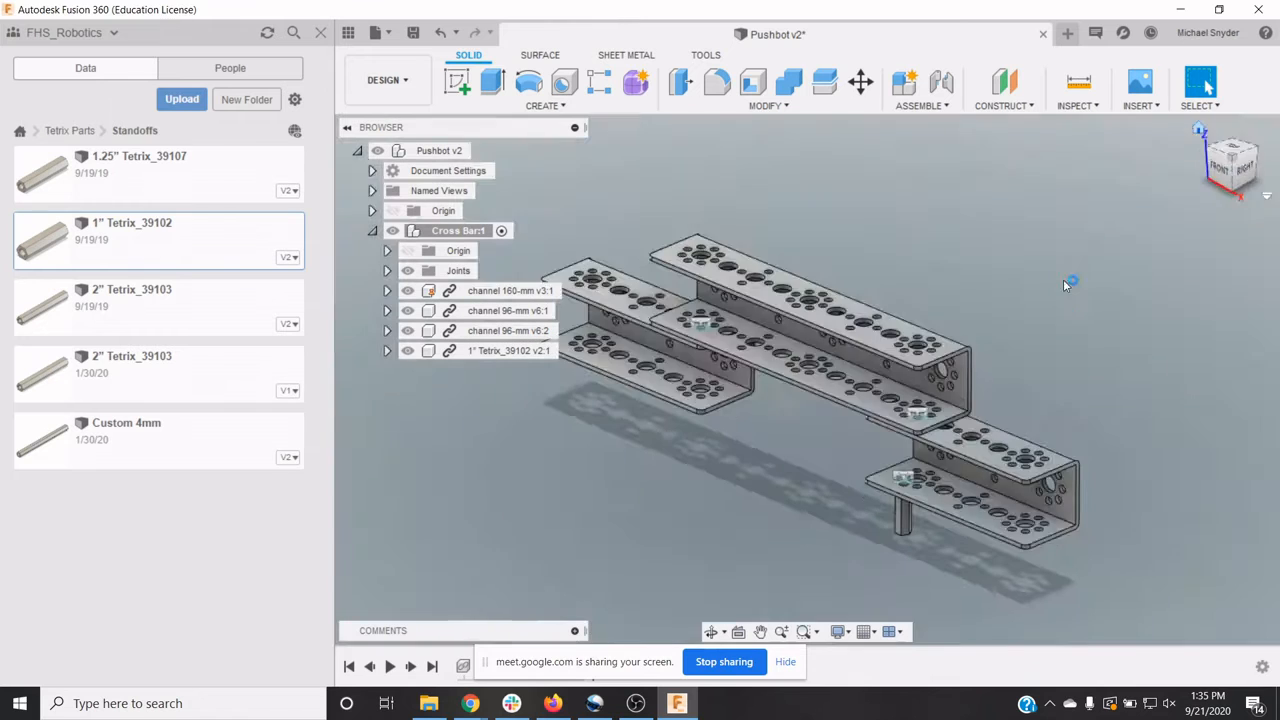
pyautogui.rightClick(146, 252)
pyautogui.click(171, 274)
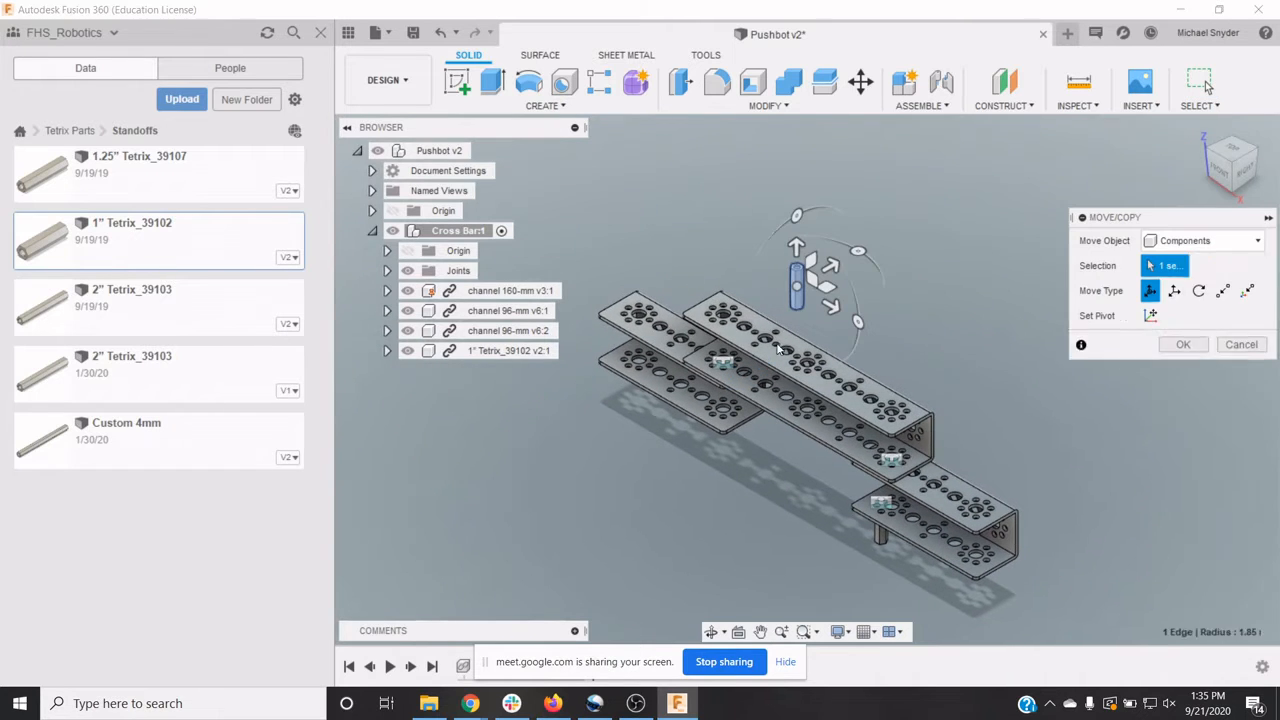
pyautogui.click(1182, 518)
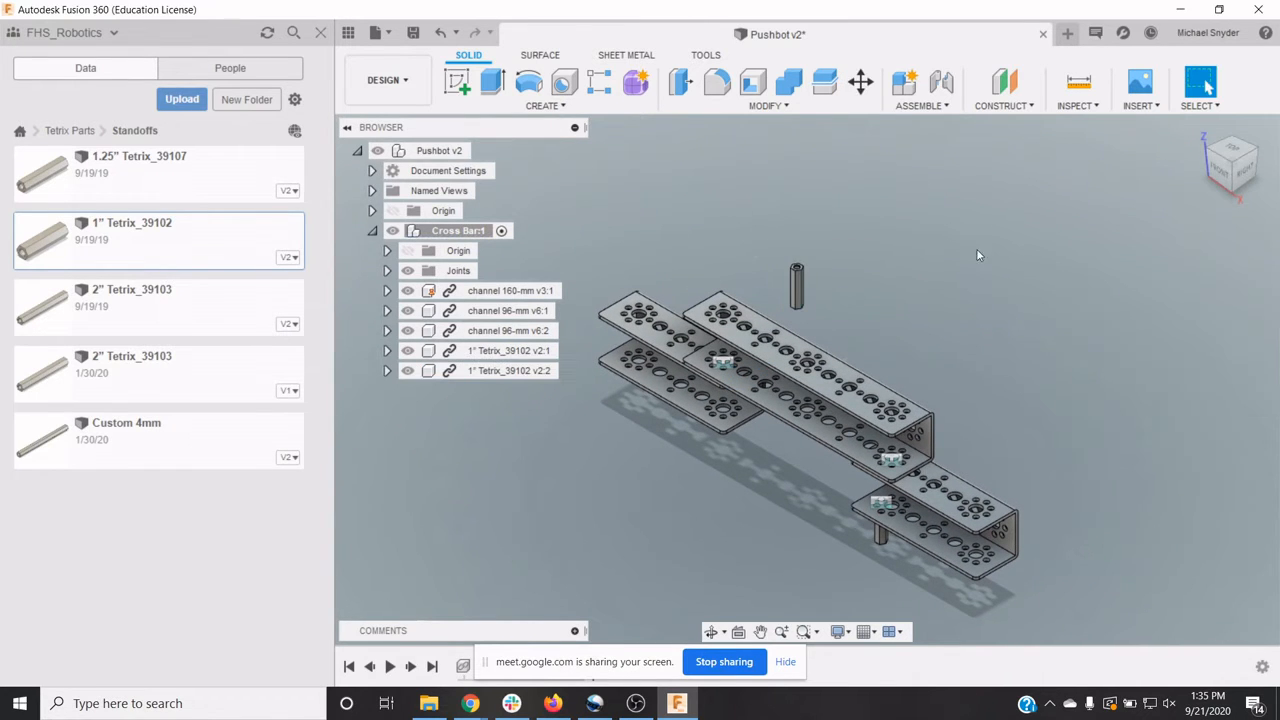
# Step: Start a joint with the hole on the second 1" standoff's upper end as the Component 1 snap
pyautogui.click(921, 105)
pyautogui.click(929, 143)
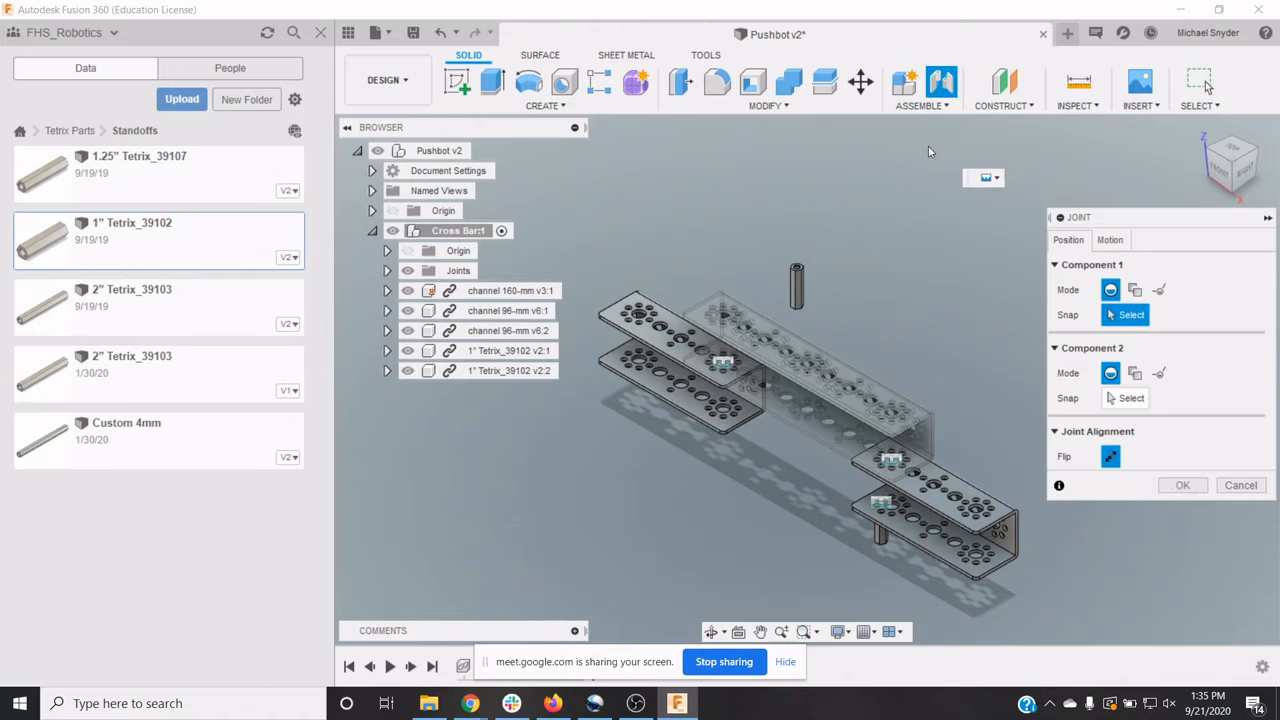
pyautogui.scroll(-3, 811, 244)
pyautogui.scroll(8, 808, 242)
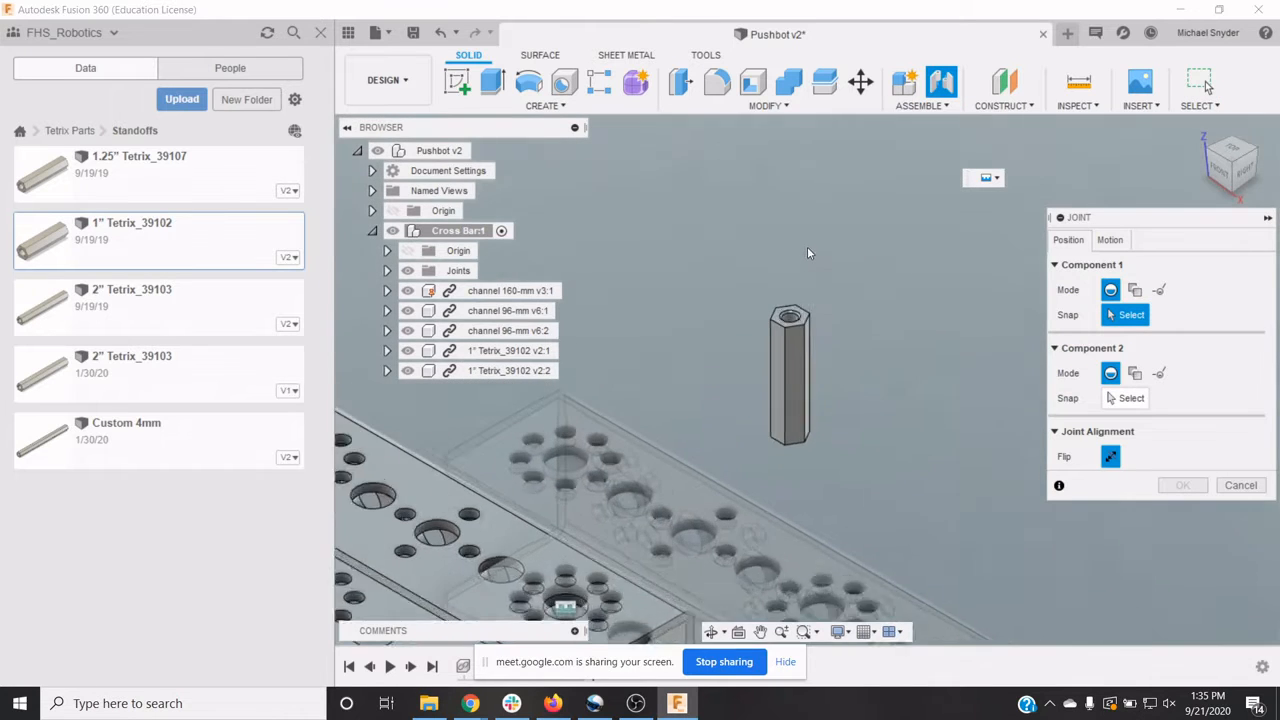
pyautogui.scroll(6, 808, 256)
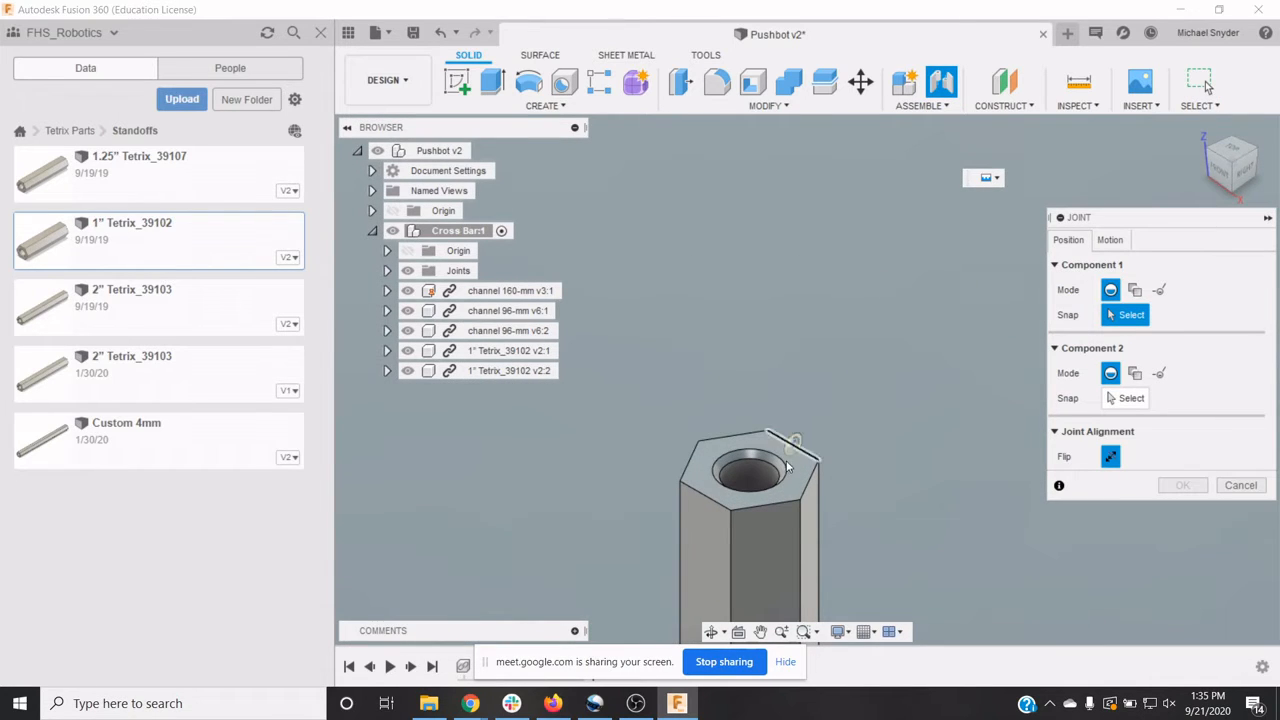
pyautogui.click(787, 467)
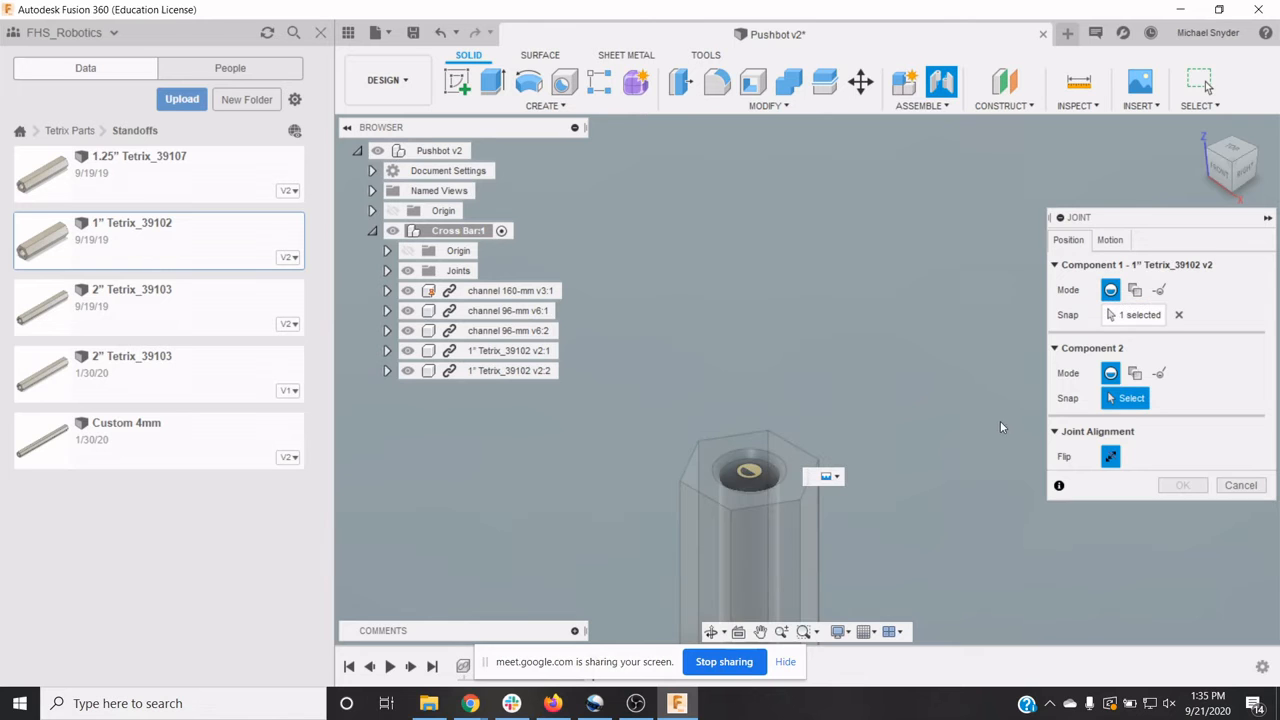
# Step: Snap the second standoff to the small hole near the inner end of the second 96 mm channel's lower flange and accept the joint
pyautogui.scroll(-8, 932, 365)
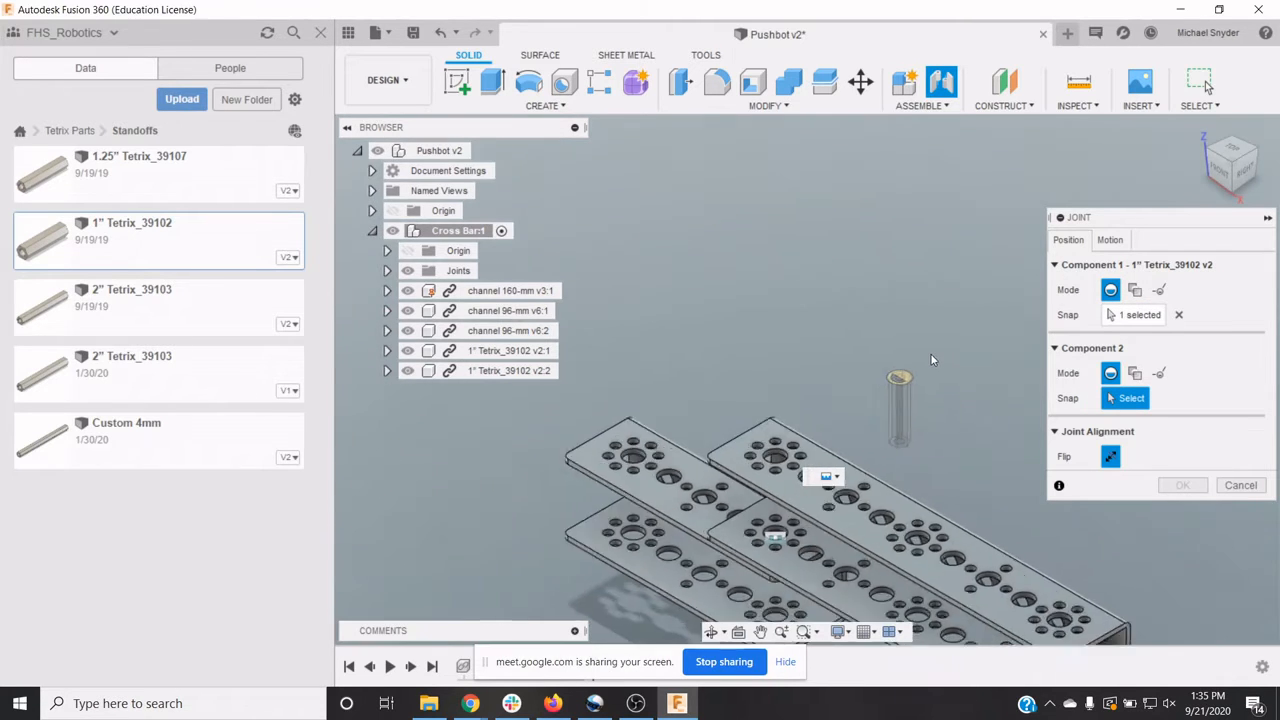
pyautogui.click(711, 631)
pyautogui.moveTo(800, 568); pyautogui.dragTo(838, 497)
pyautogui.moveTo(849, 574); pyautogui.dragTo(831, 419)
pyautogui.scroll(-1, 811, 461)
pyautogui.scroll(3, 811, 461)
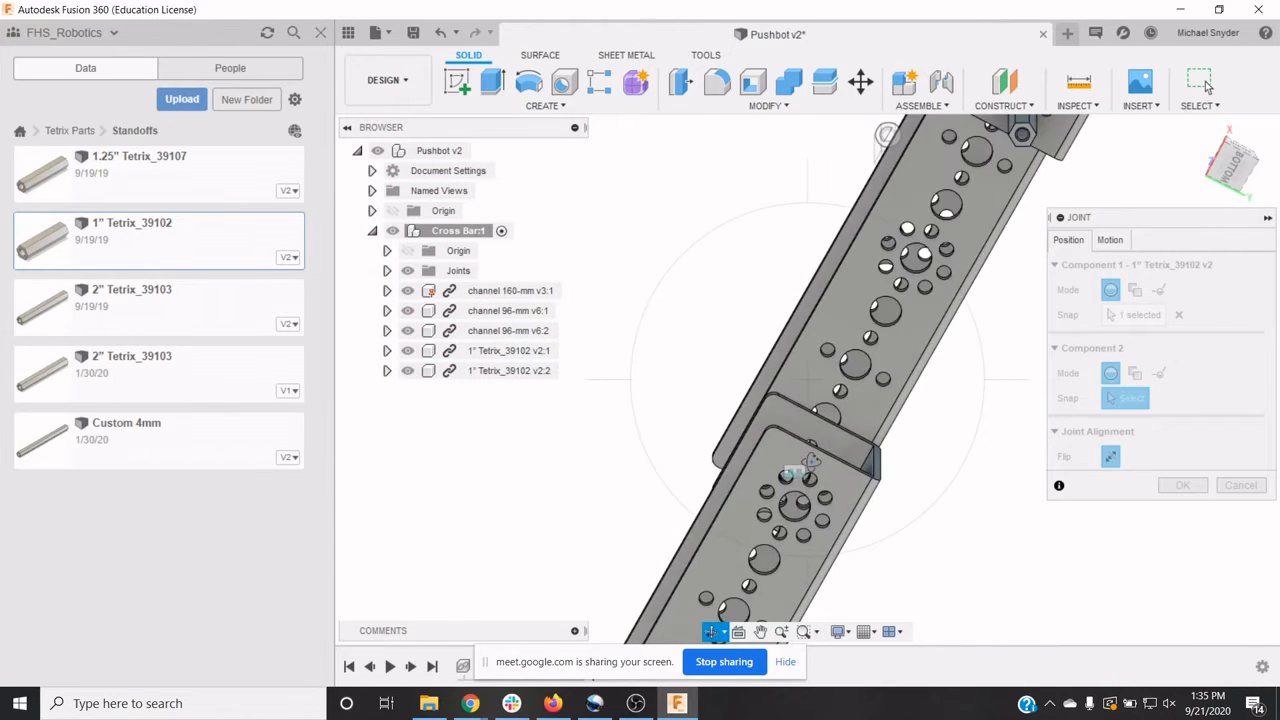
pyautogui.scroll(5, 811, 461)
pyautogui.press('Escape')
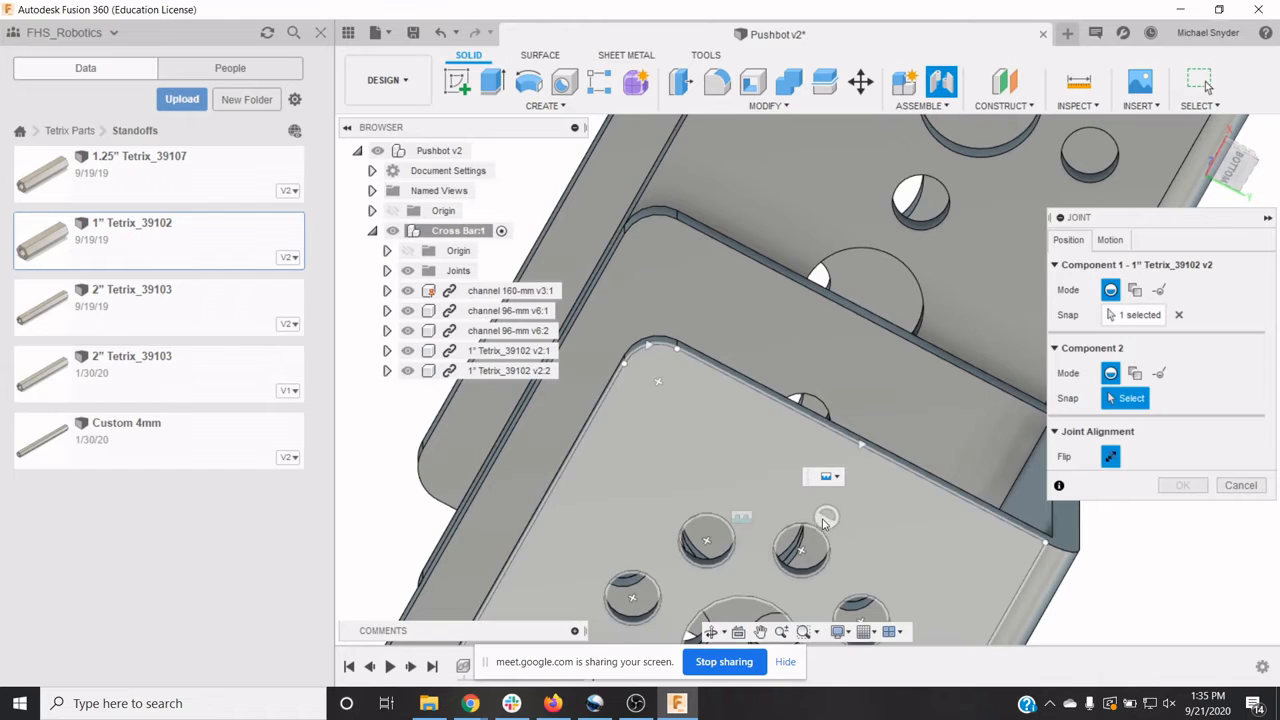
pyautogui.click(826, 524)
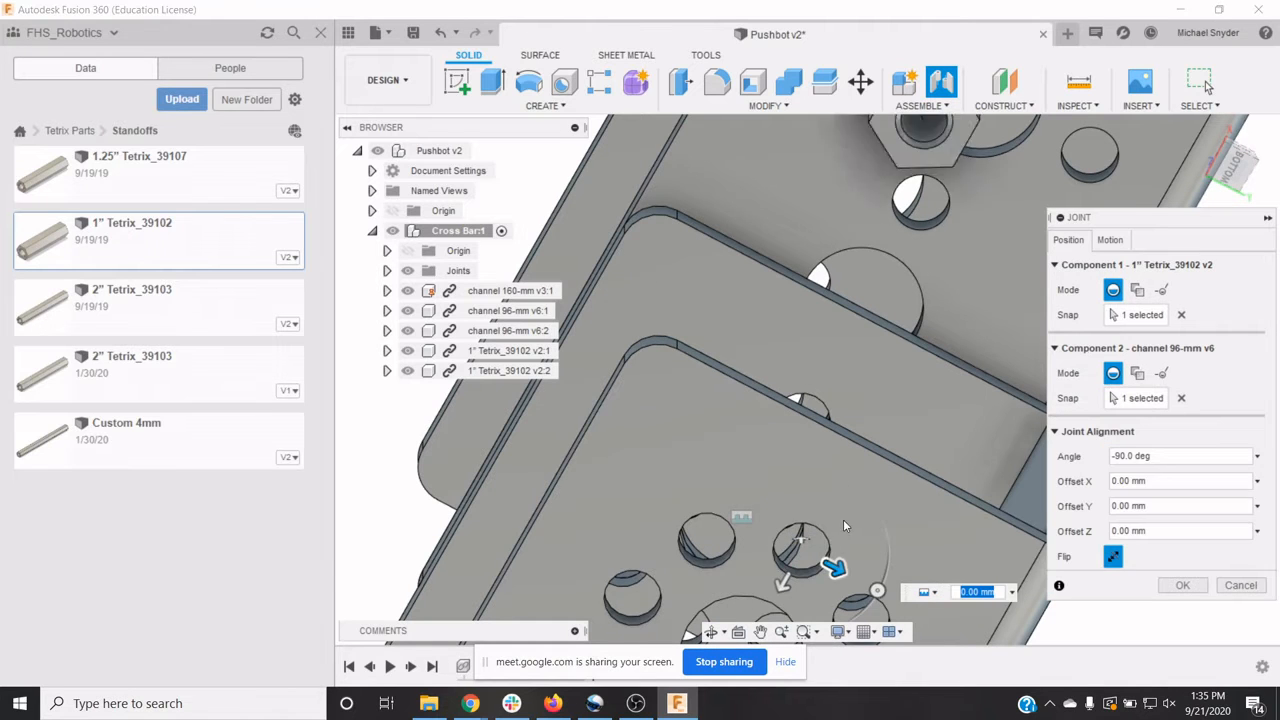
pyautogui.click(1175, 590)
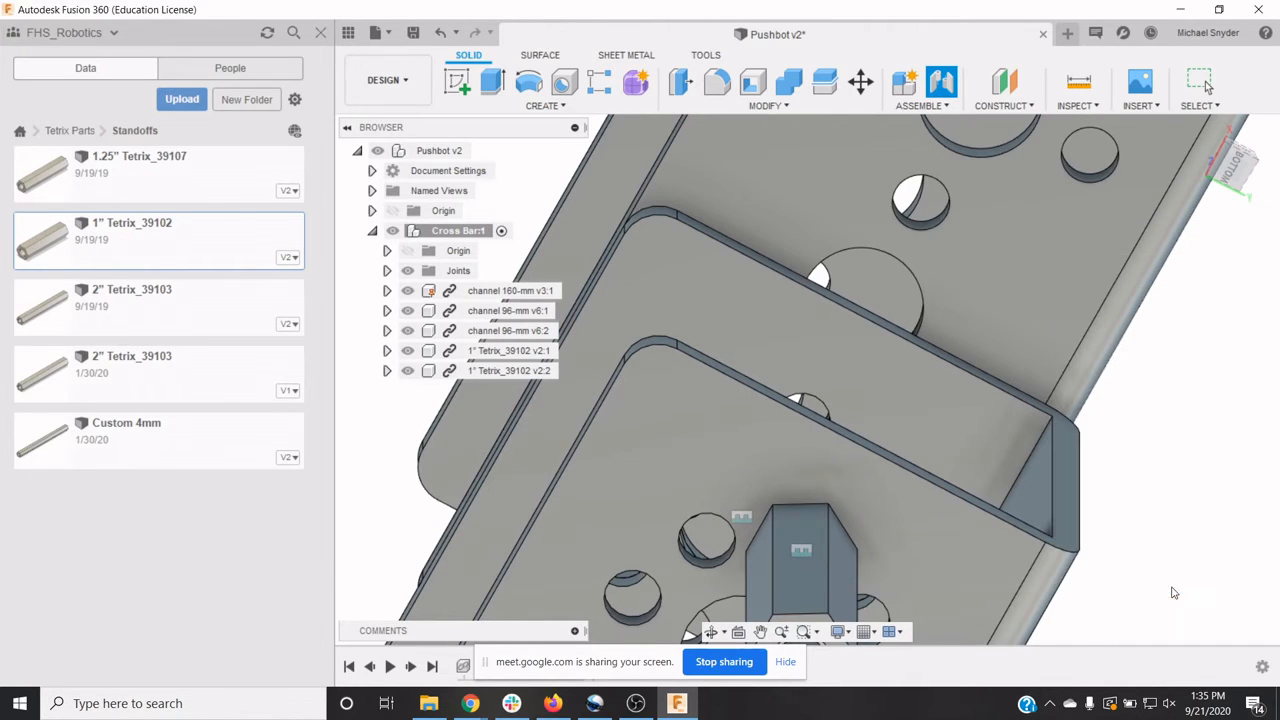
# Step: Return to the home view, go up to the Tetrix Parts folder, and check the Step 1 Cross Bars parts list in the build guide in Chrome
pyautogui.click(1234, 147)
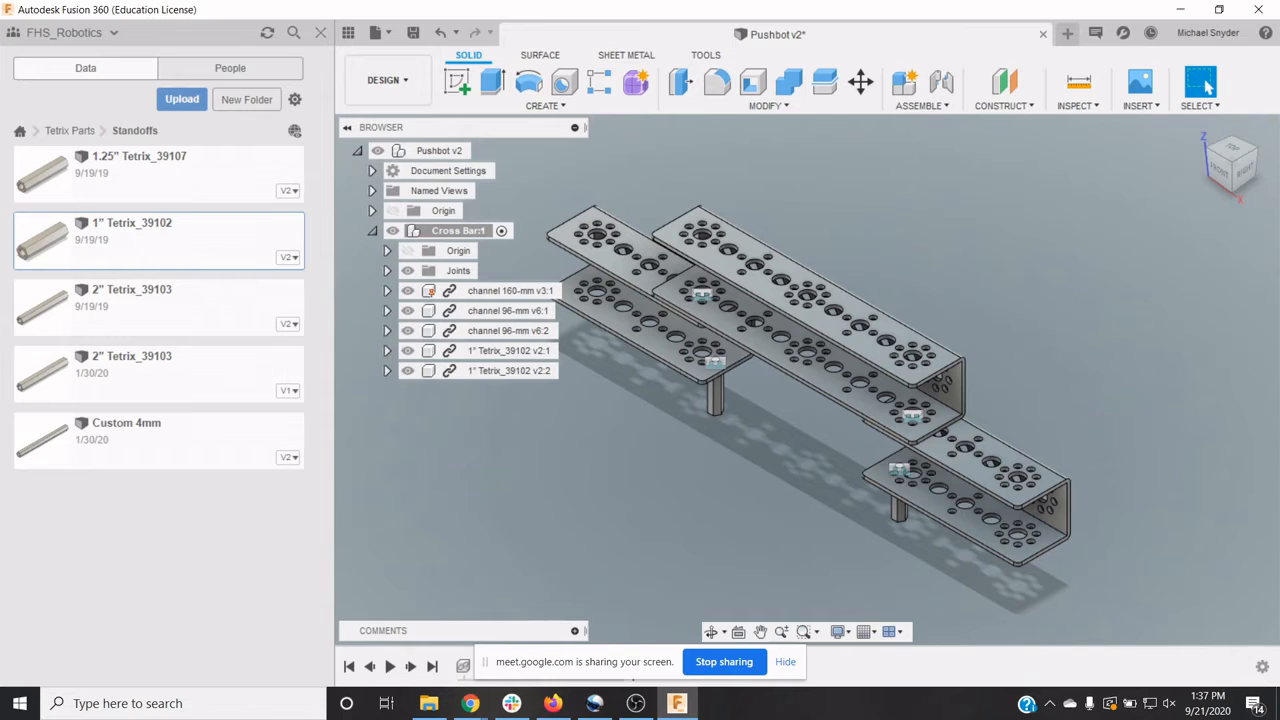
pyautogui.click(68, 131)
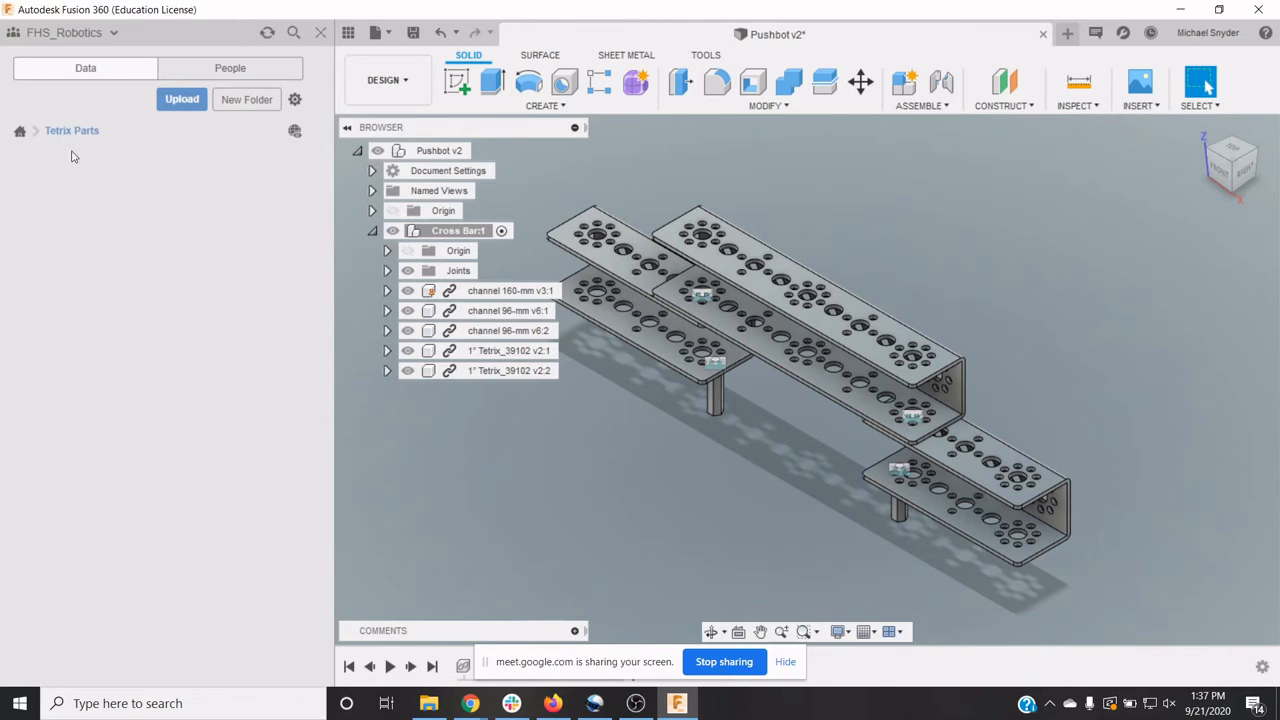
pyautogui.moveTo(470, 700)
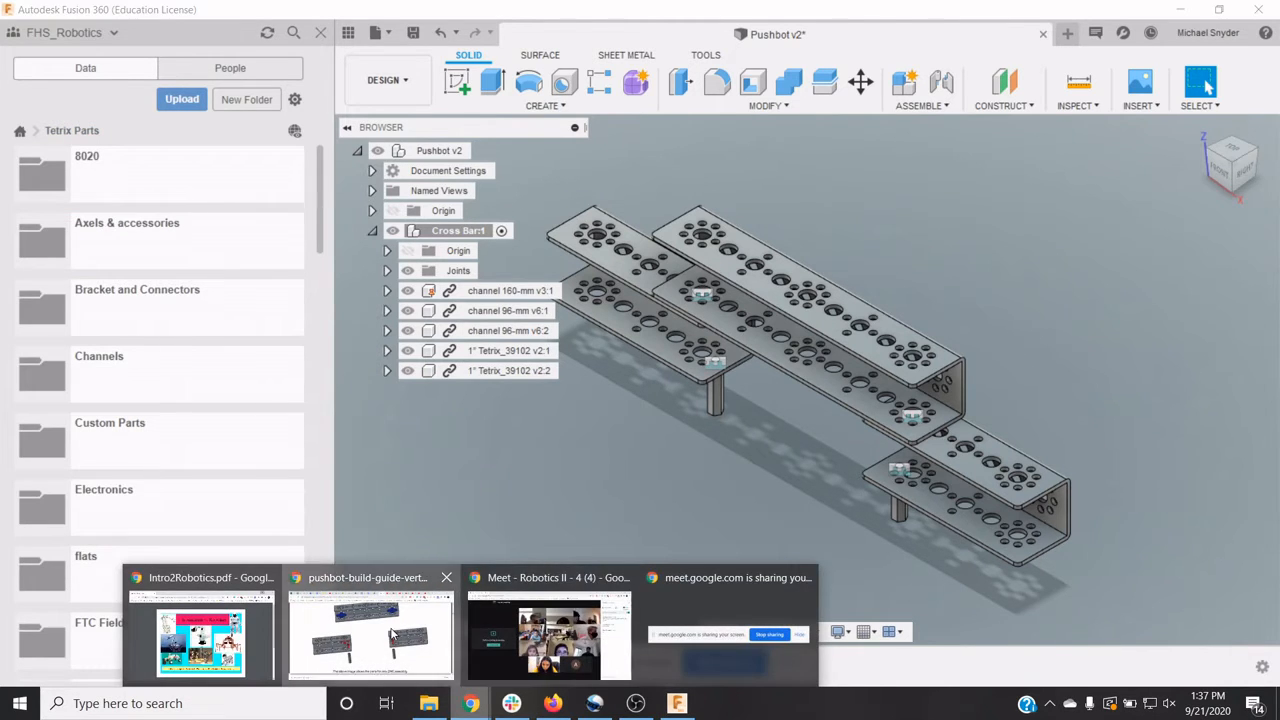
pyautogui.click(393, 632)
pyautogui.scroll(2, 652, 290)
pyautogui.scroll(-2, 650, 291)
pyautogui.scroll(2, 647, 288)
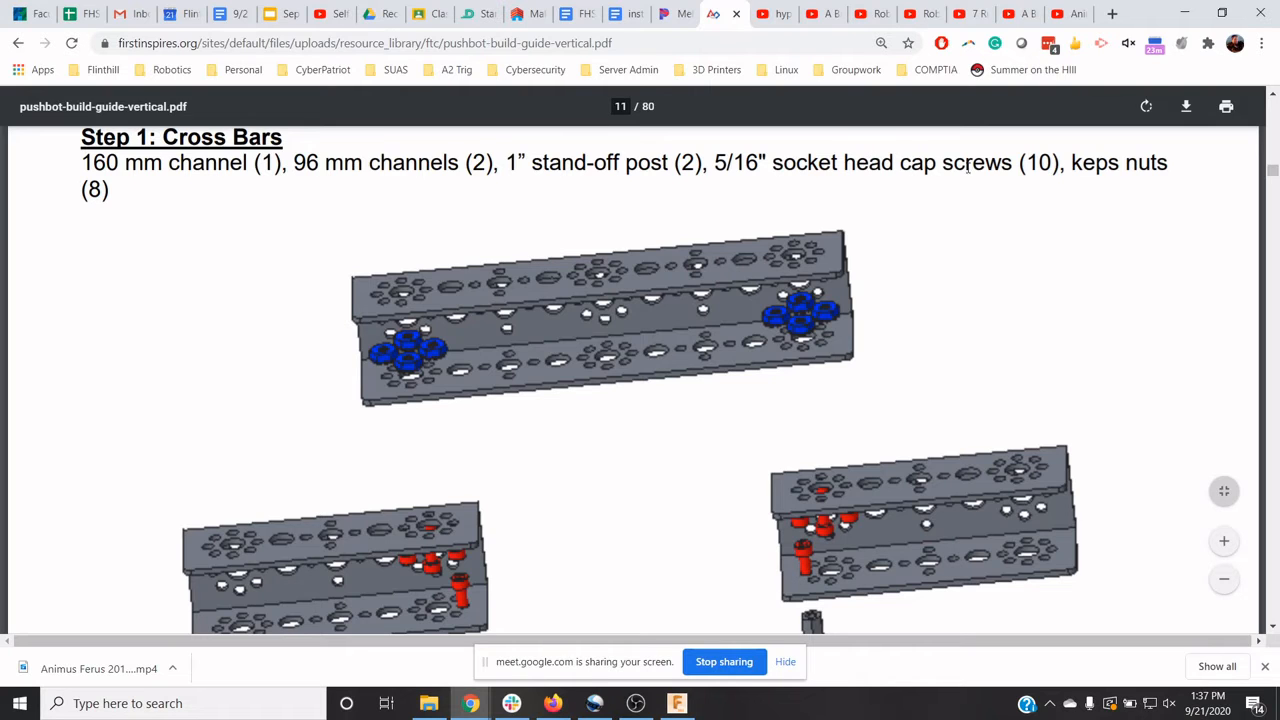
# Step: Switch back to Fusion 360 and open the Screws and Nuts folder within Tetrix Parts
pyautogui.click(679, 704)
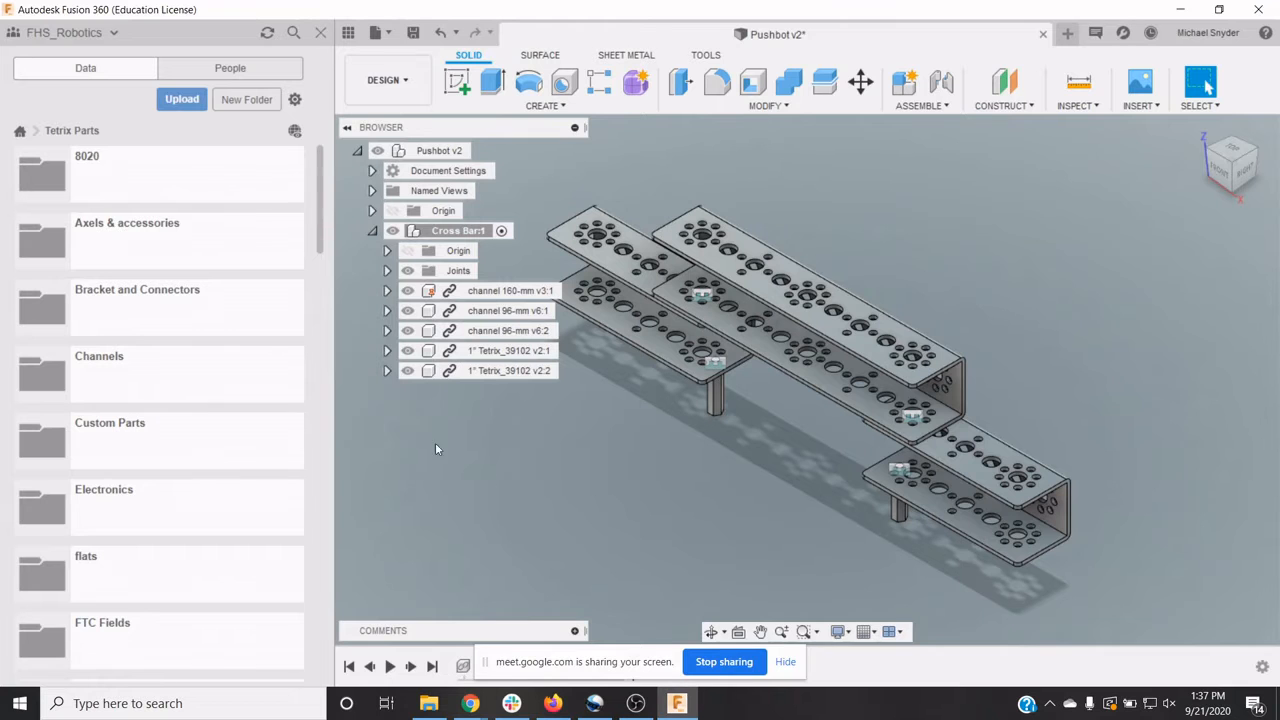
pyautogui.scroll(-5, 222, 442)
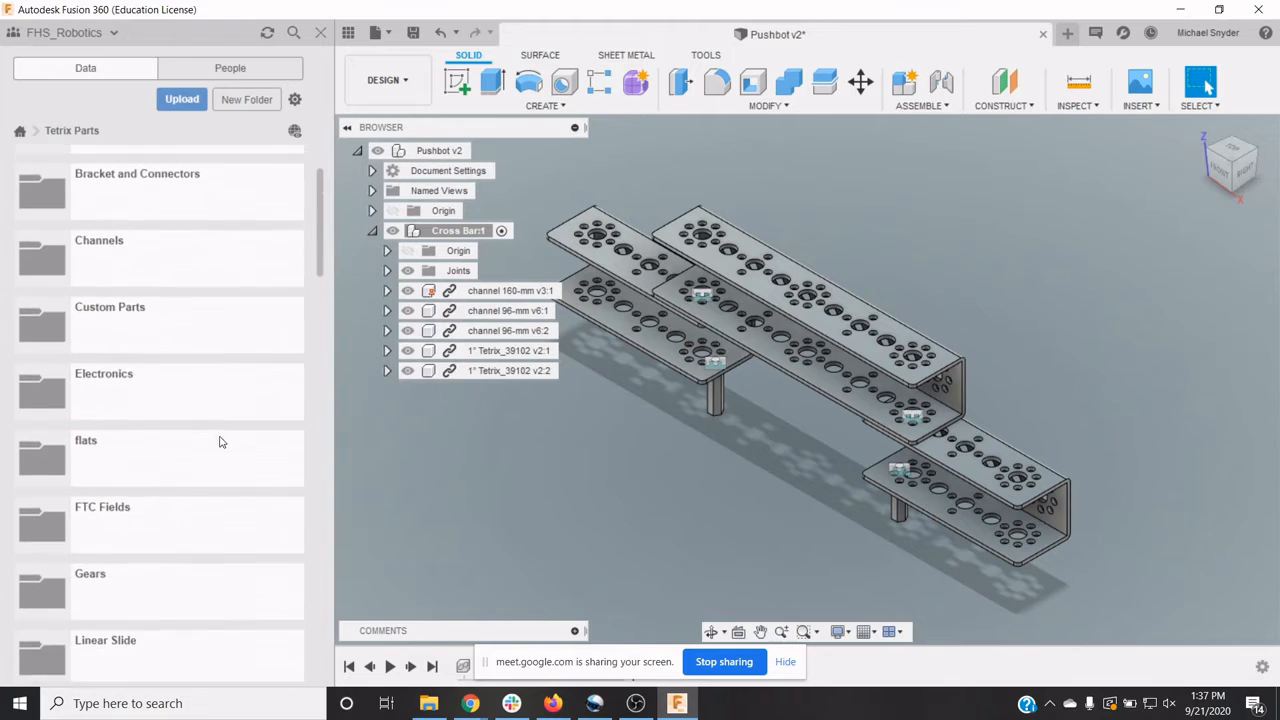
pyautogui.scroll(-1, 222, 442)
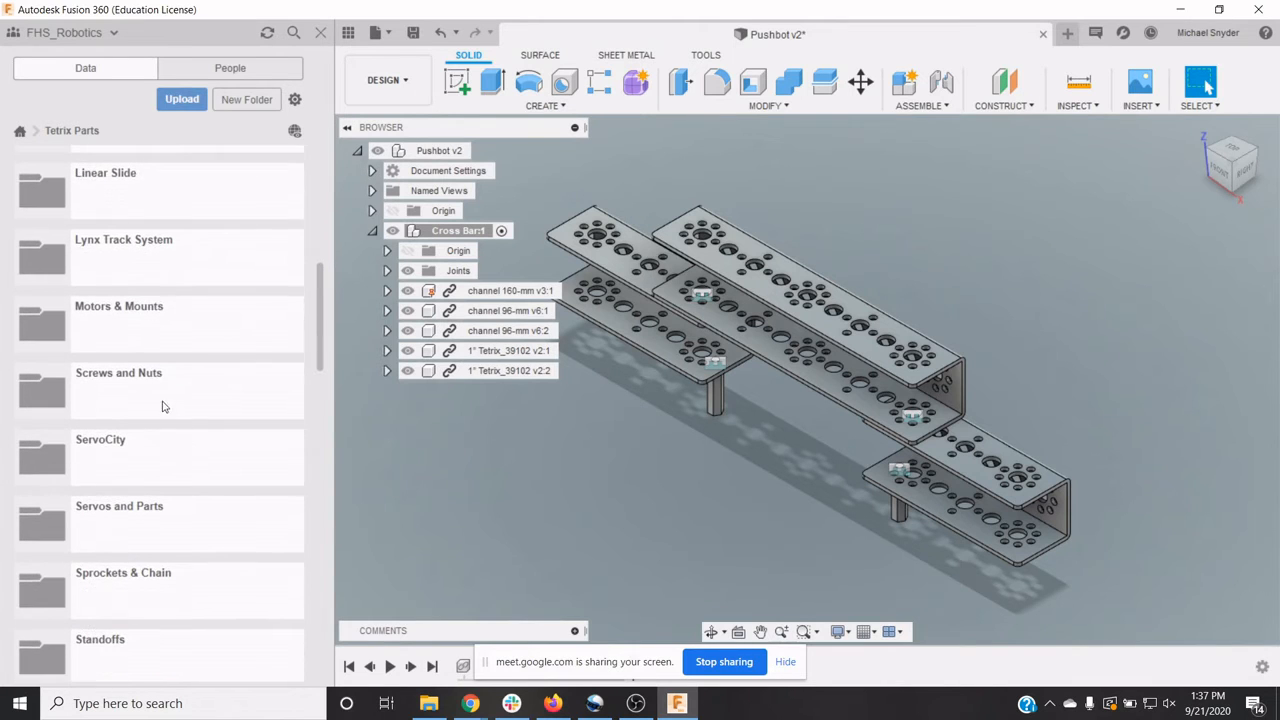
pyautogui.click(137, 392)
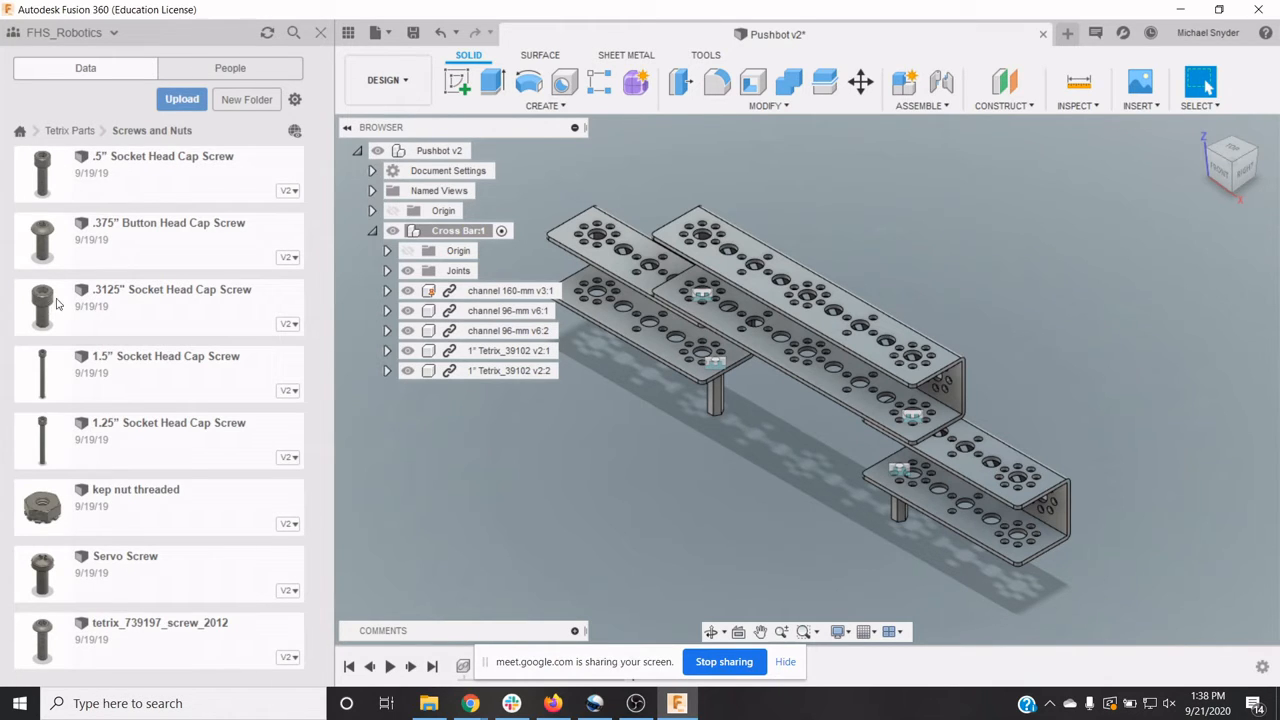
# Step: Insert a .3125" Socket Head Cap Screw into the current design and accept its default placement
pyautogui.rightClick(129, 310)
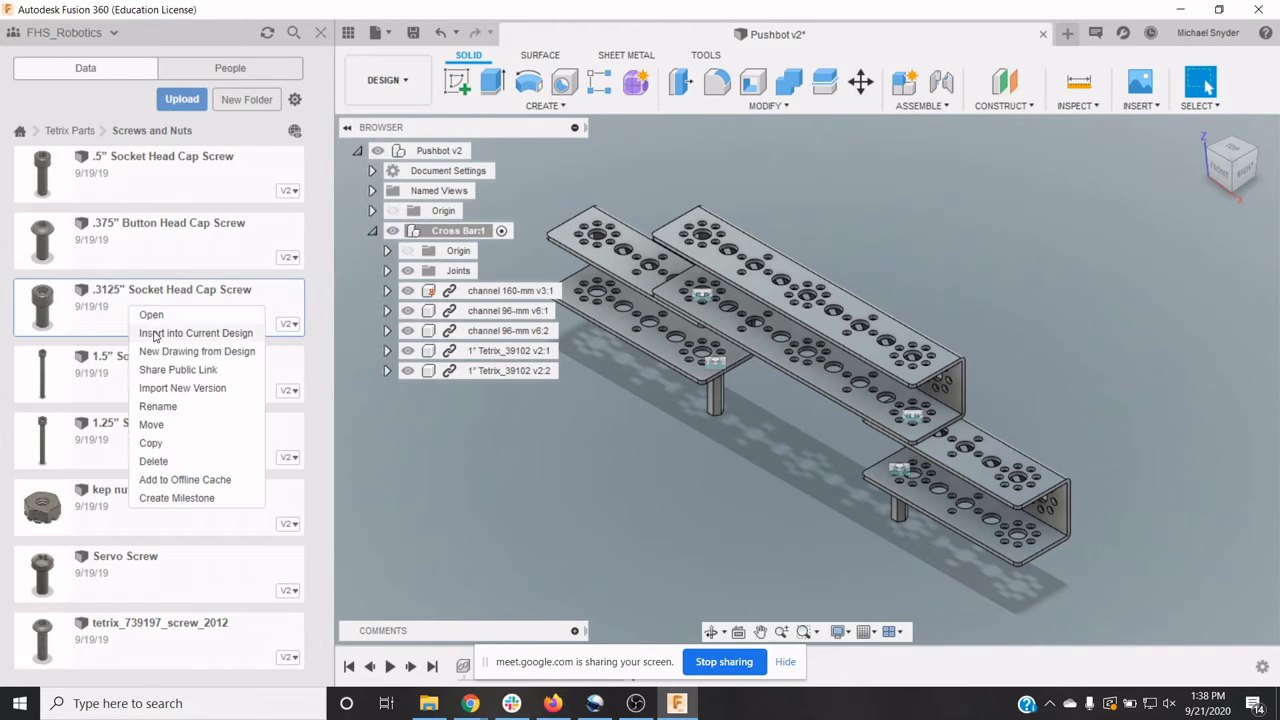
pyautogui.click(151, 332)
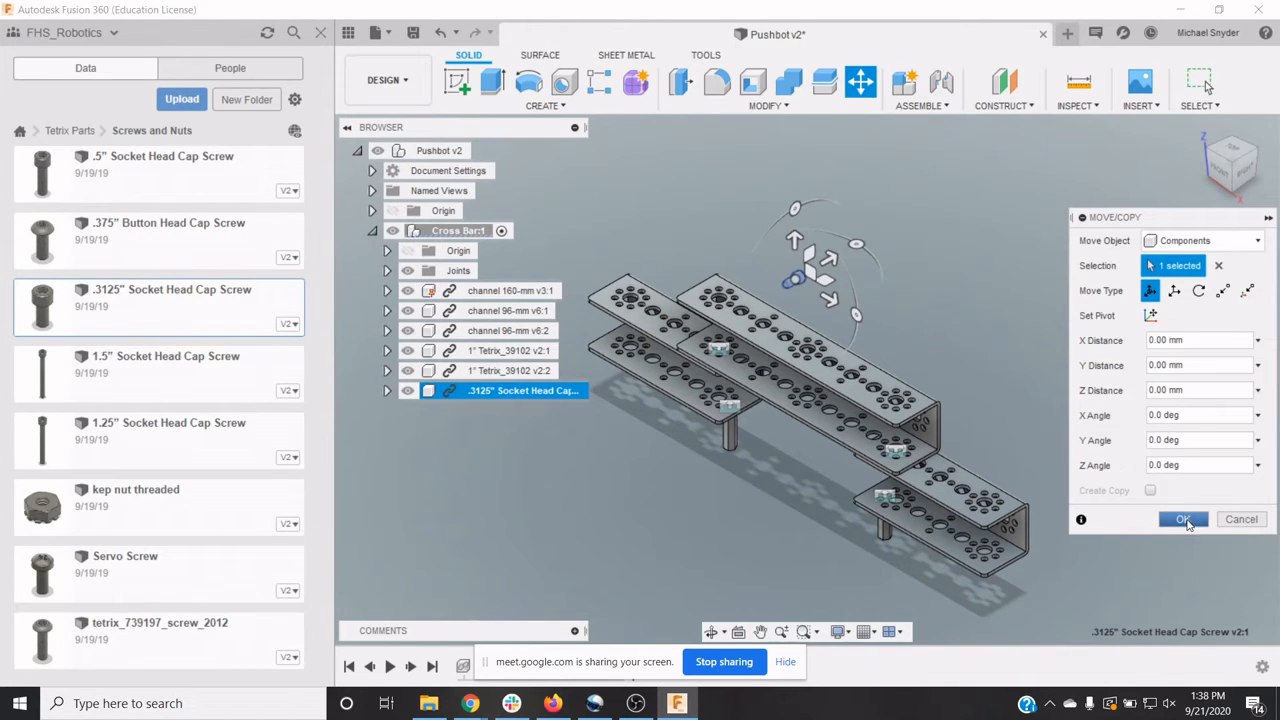
pyautogui.click(1186, 519)
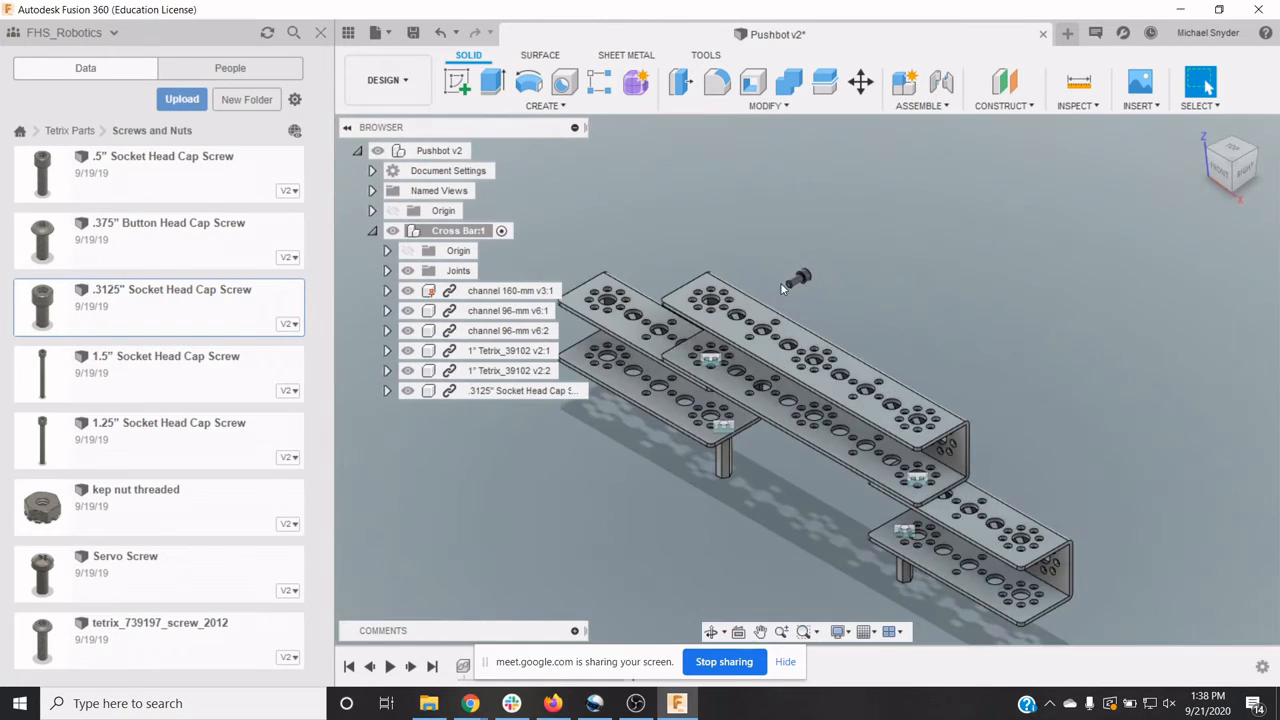
# Step: Start a joint with the centre of the cap screw's shank where it meets the head as the Component 1 snap
pyautogui.scroll(5, 789, 289)
pyautogui.scroll(4, 789, 291)
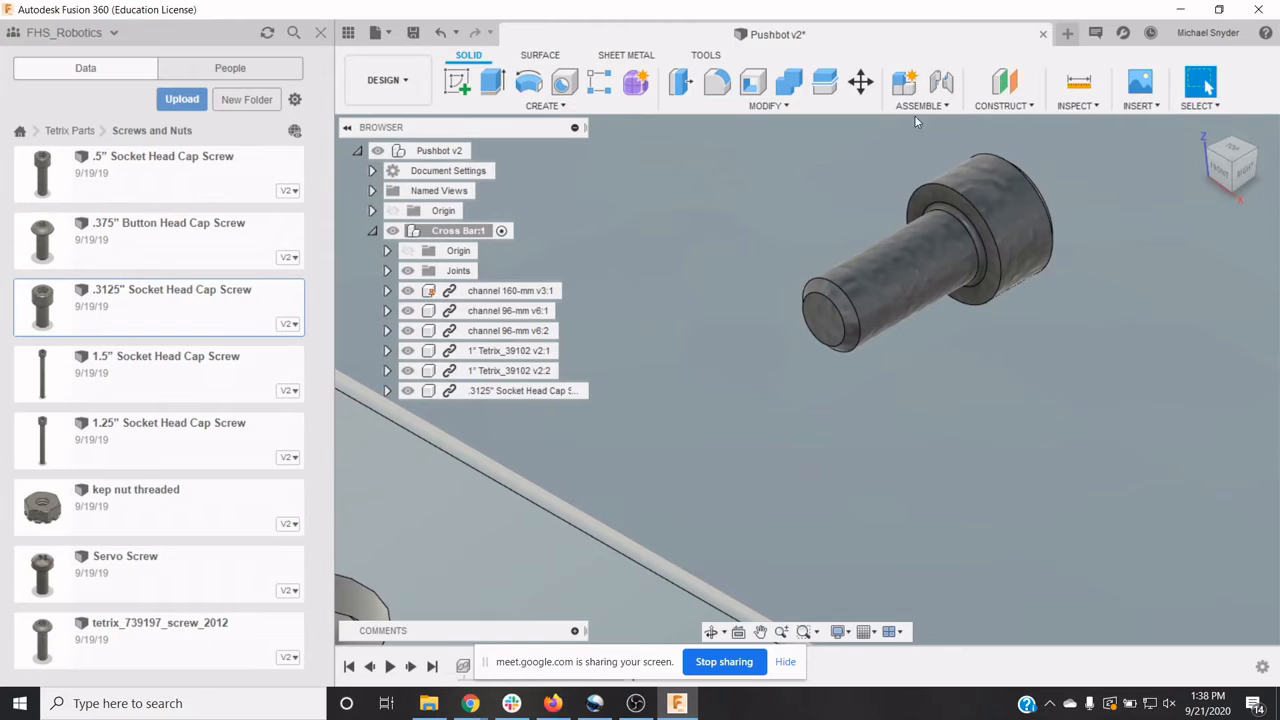
pyautogui.click(921, 105)
pyautogui.click(928, 145)
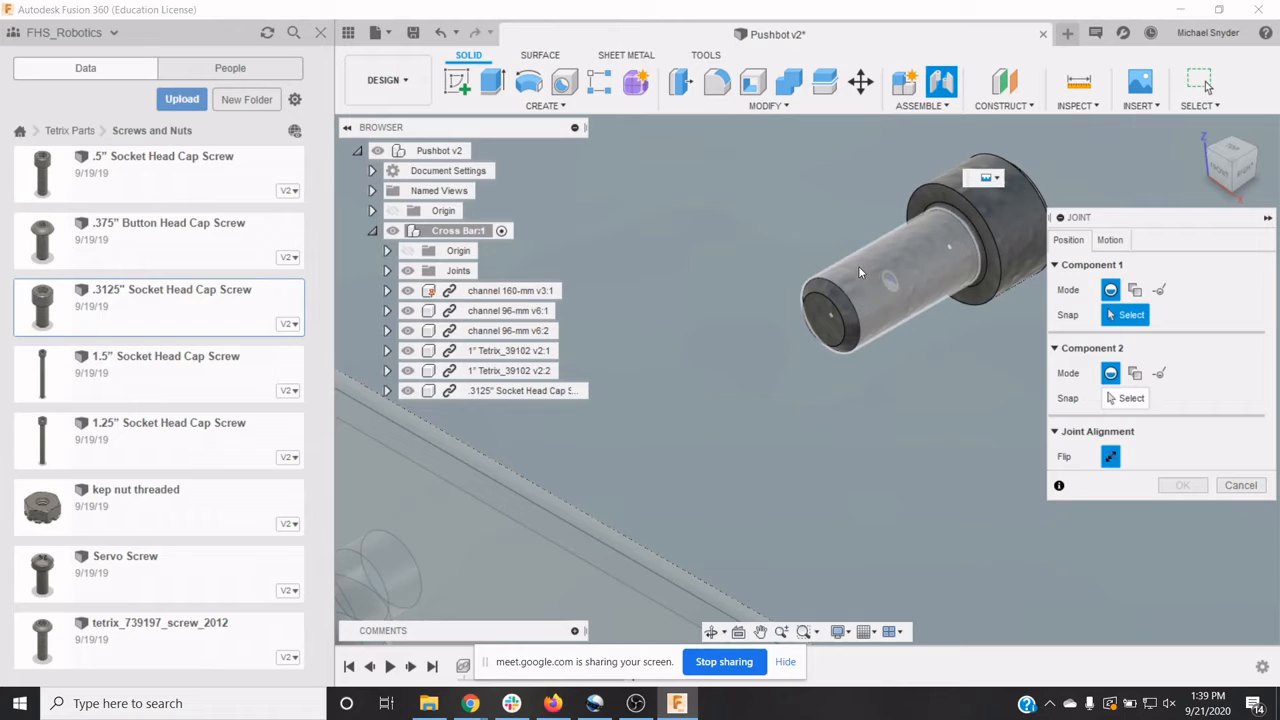
pyautogui.click(950, 252)
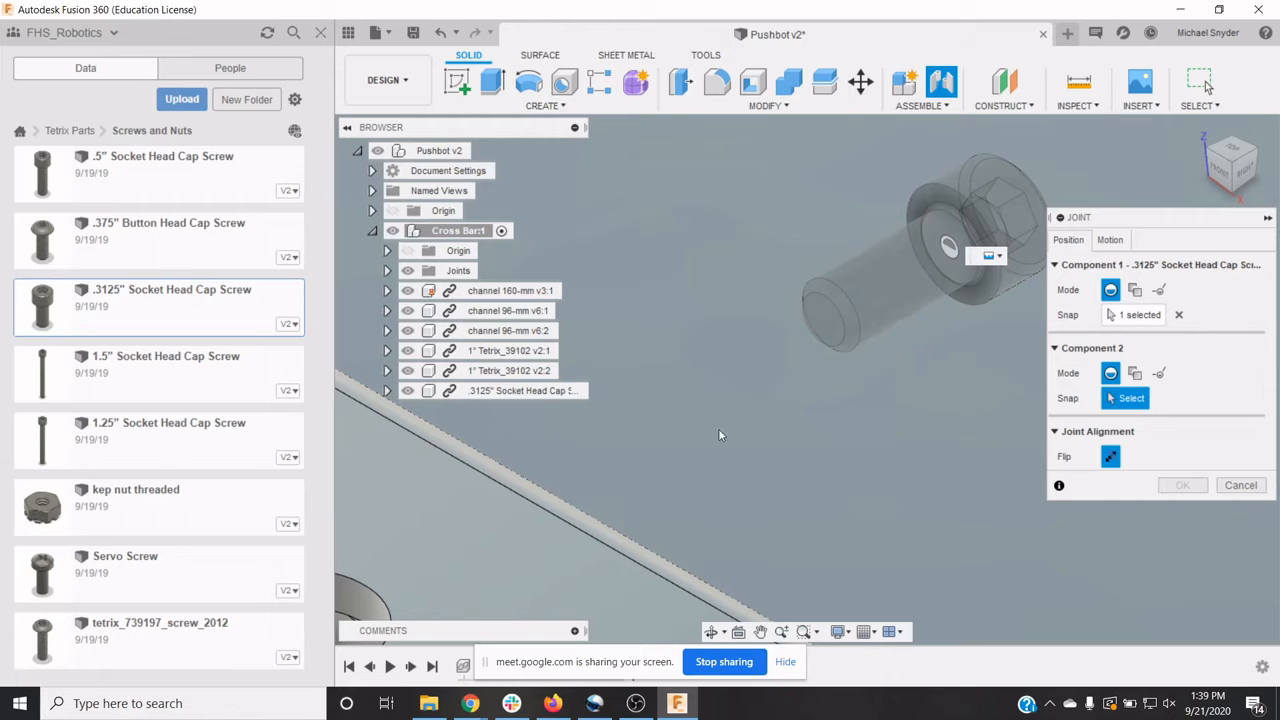
# Step: Snap the cap screw to the small hole above the standoff in the left-hand 96 mm channel's lower flange
pyautogui.scroll(-5, 700, 430)
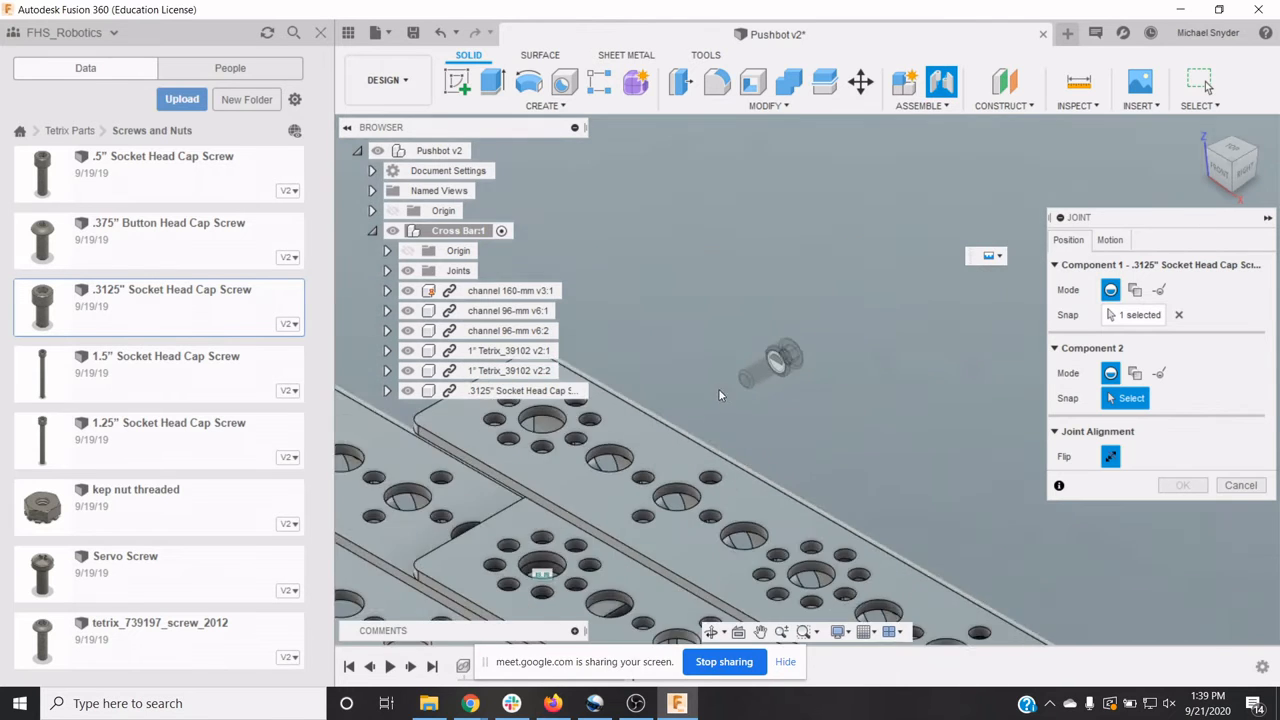
pyautogui.scroll(-5, 728, 391)
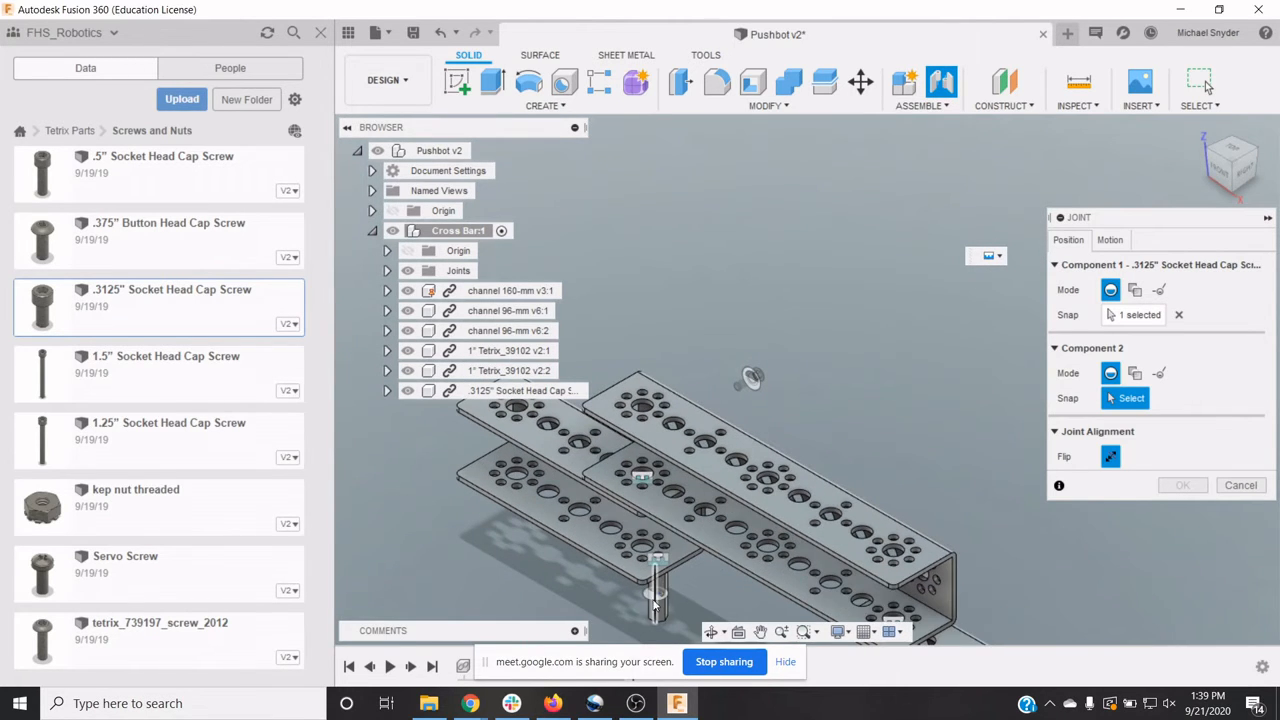
pyautogui.scroll(8, 655, 600)
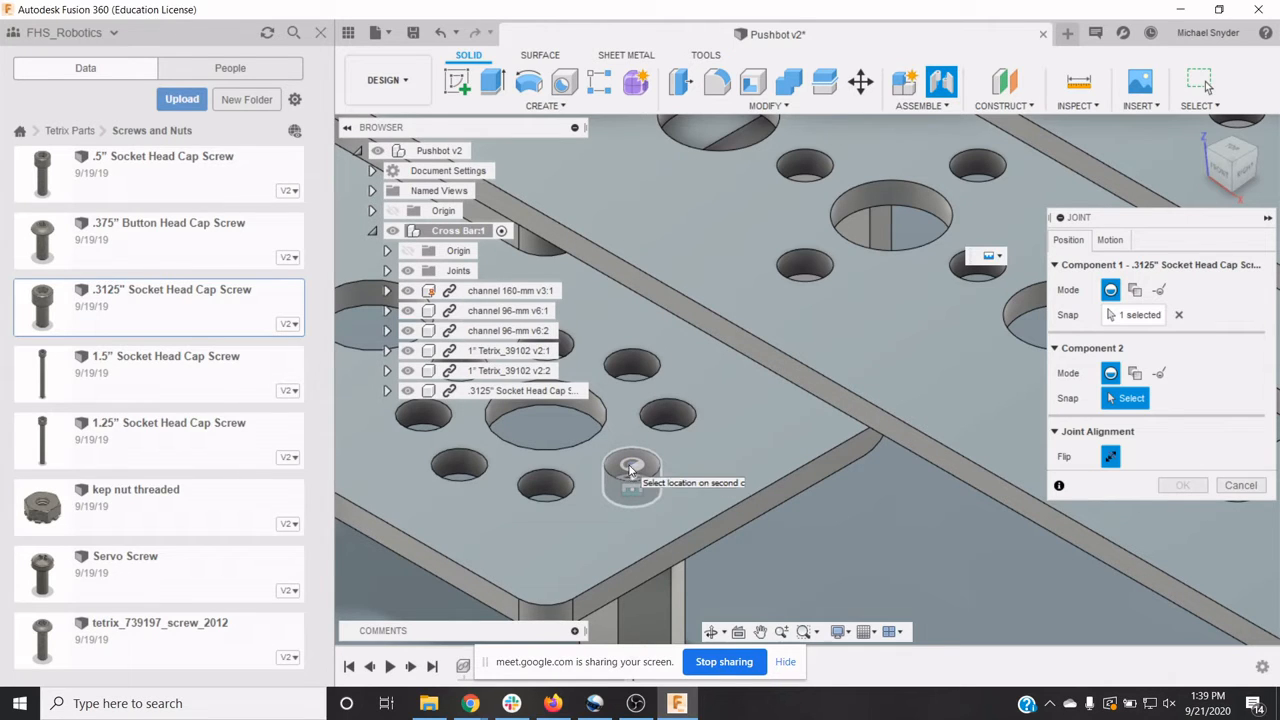
pyautogui.click(659, 477)
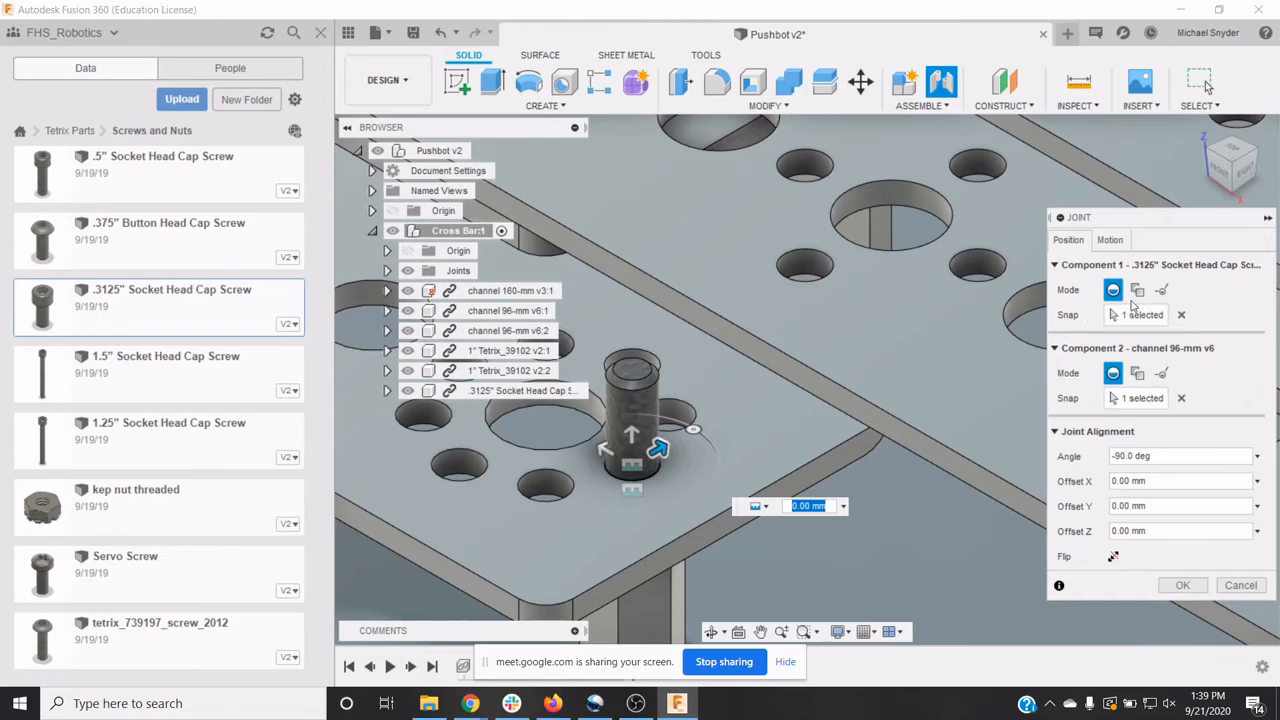
# Step: Try rotating the cap screw about the hole axis, then set the joint angle to 0 degrees
pyautogui.moveTo(693, 429); pyautogui.dragTo(730, 418)
pyautogui.click(1165, 456)
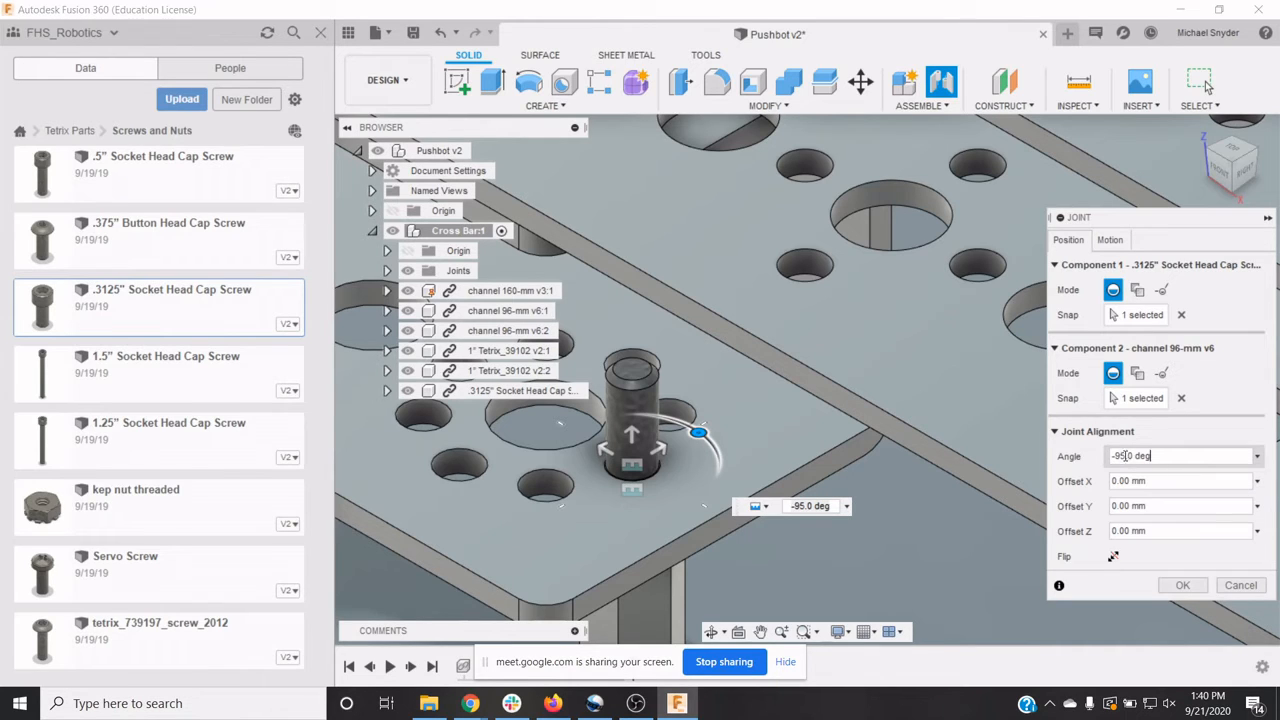
pyautogui.moveTo(1125, 456); pyautogui.dragTo(1105, 456)
pyautogui.write('0')
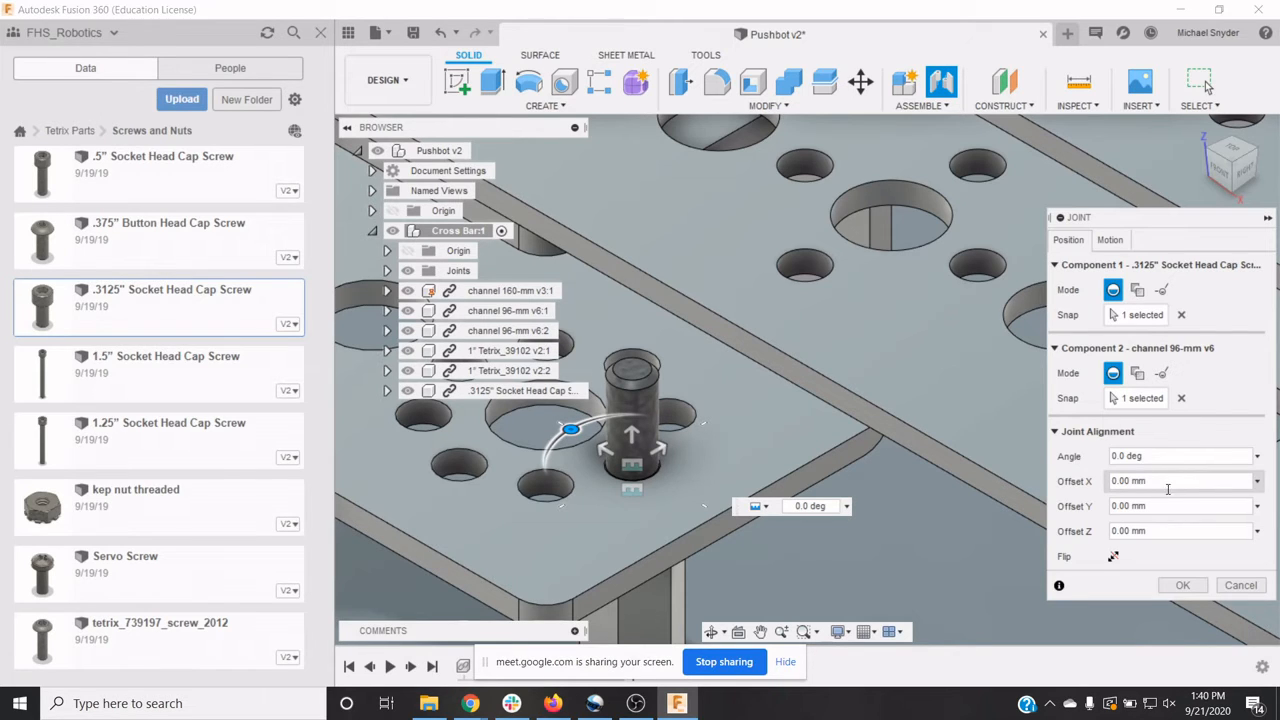
# Step: Flip the cap screw so its head sits on top of the flange and accept the joint
pyautogui.click(1113, 557)
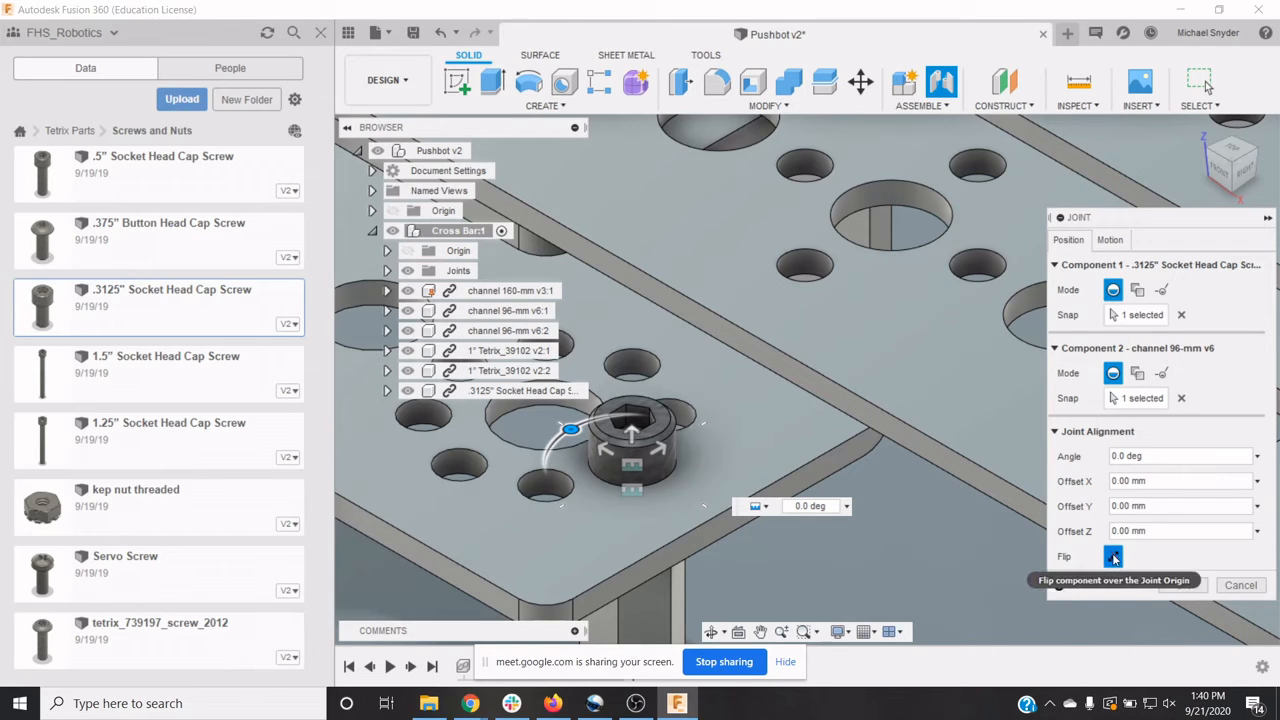
pyautogui.click(1113, 557)
pyautogui.click(1113, 557)
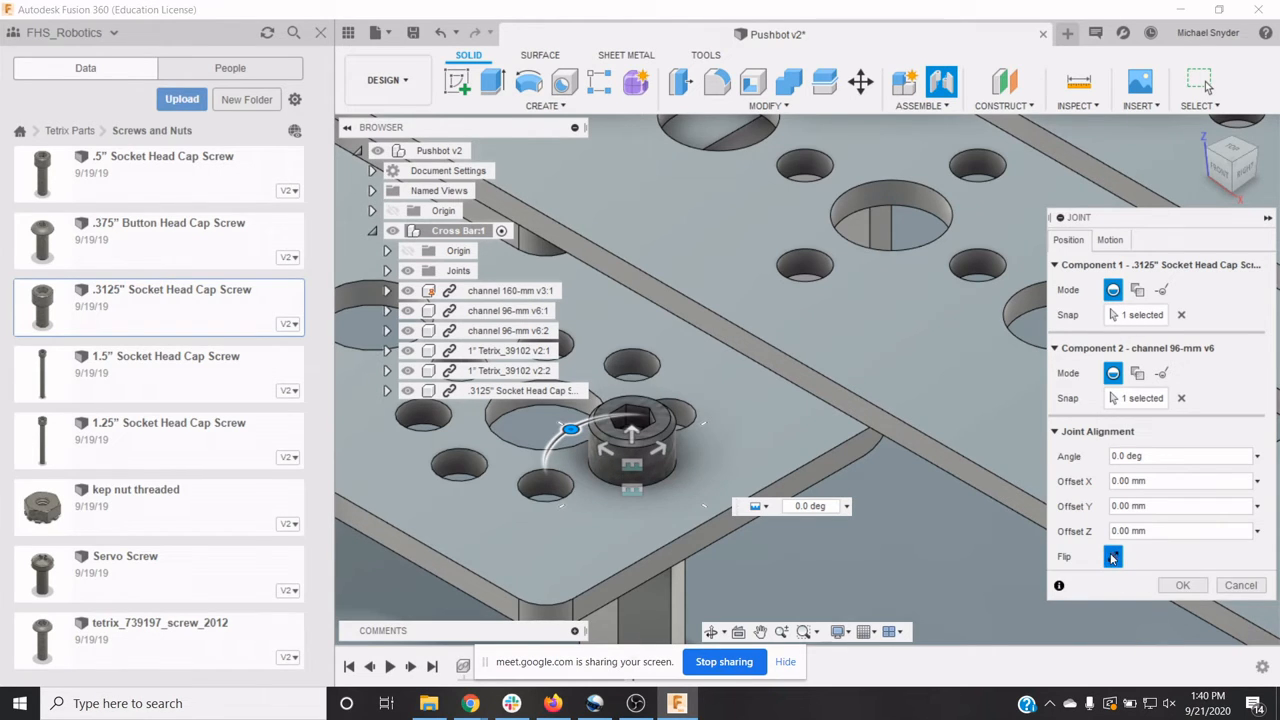
pyautogui.click(1113, 557)
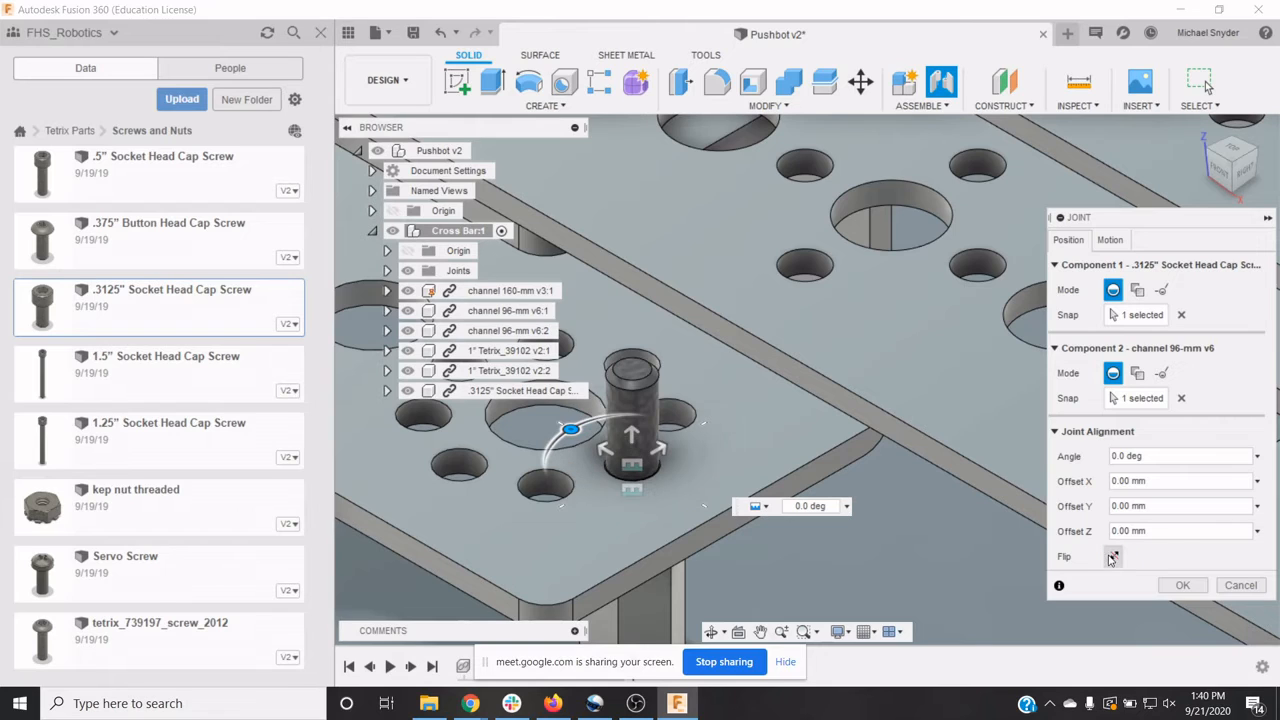
pyautogui.click(1113, 557)
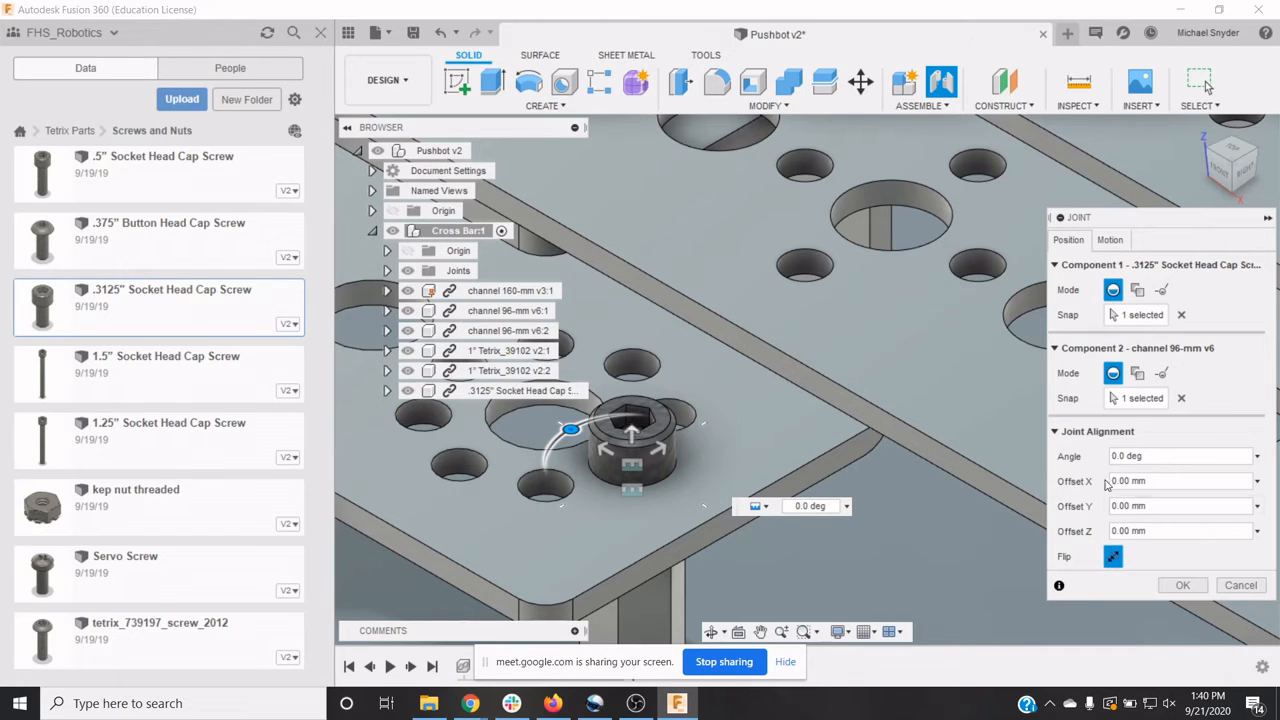
pyautogui.click(1110, 240)
pyautogui.click(1068, 240)
pyautogui.click(1182, 585)
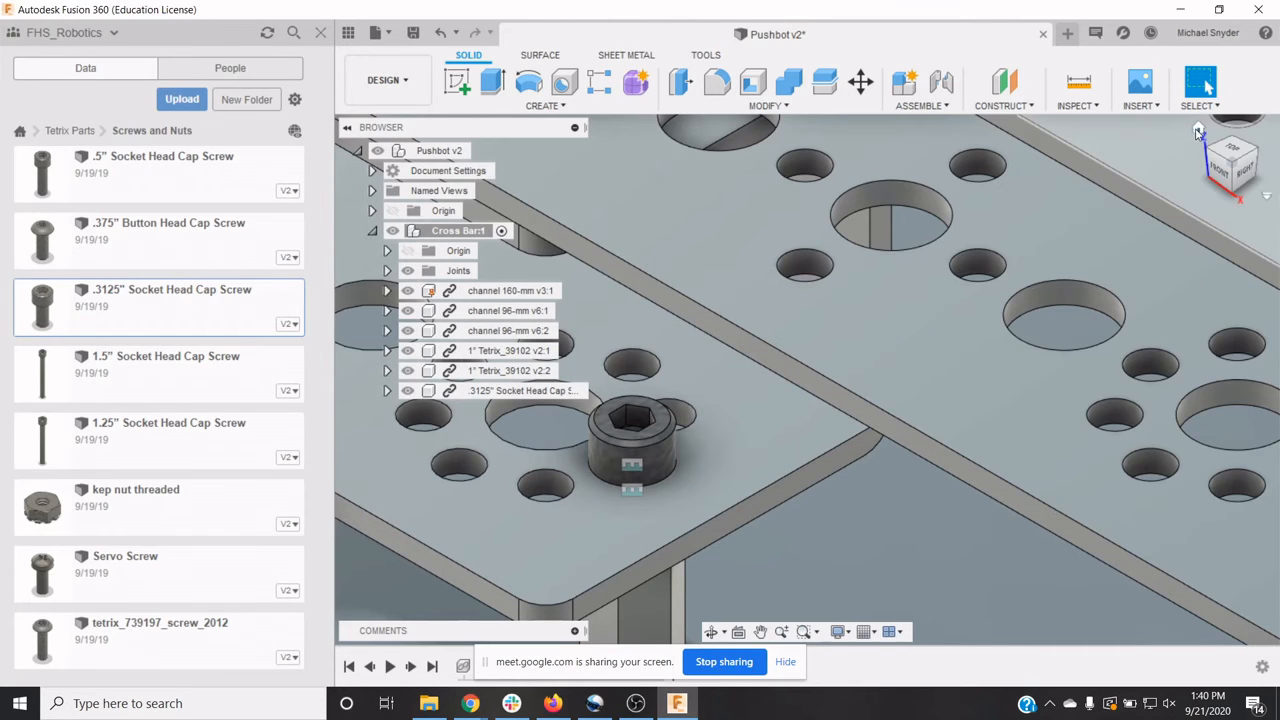
# Step: Insert a second .3125" Socket Head Cap Screw into the current design and accept its default placement
pyautogui.click(1199, 130)
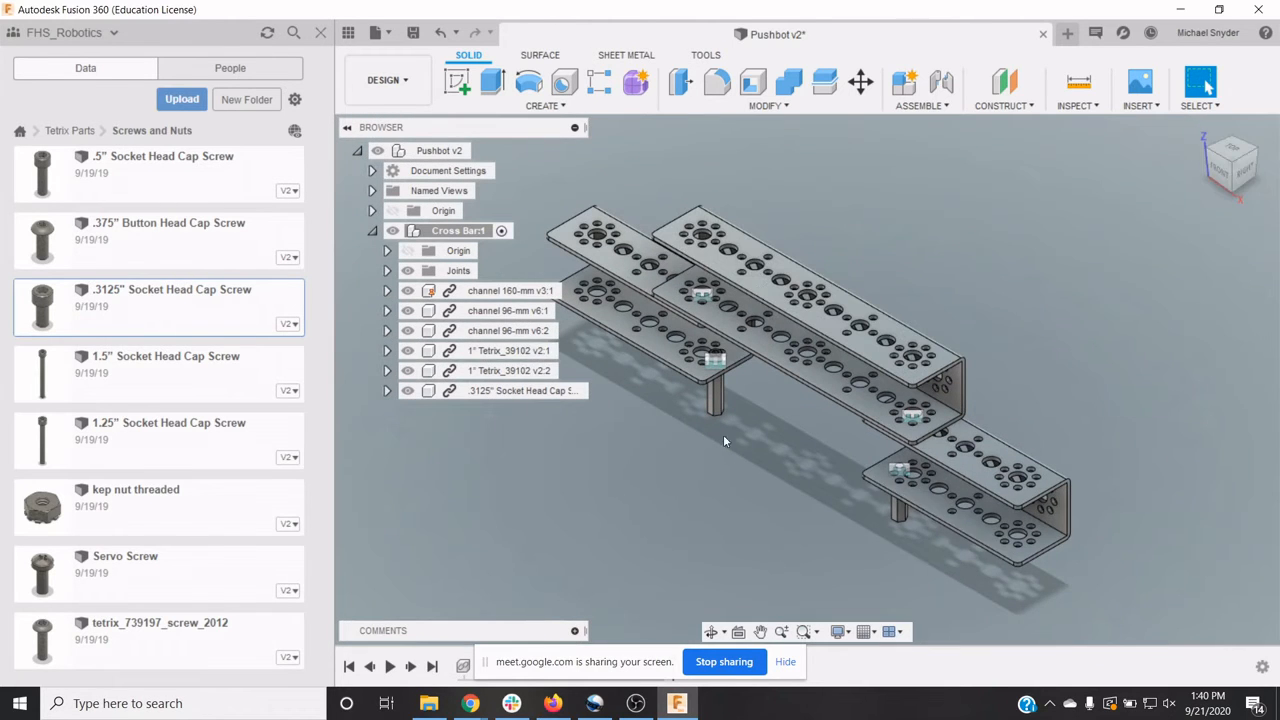
pyautogui.rightClick(140, 318)
pyautogui.click(172, 341)
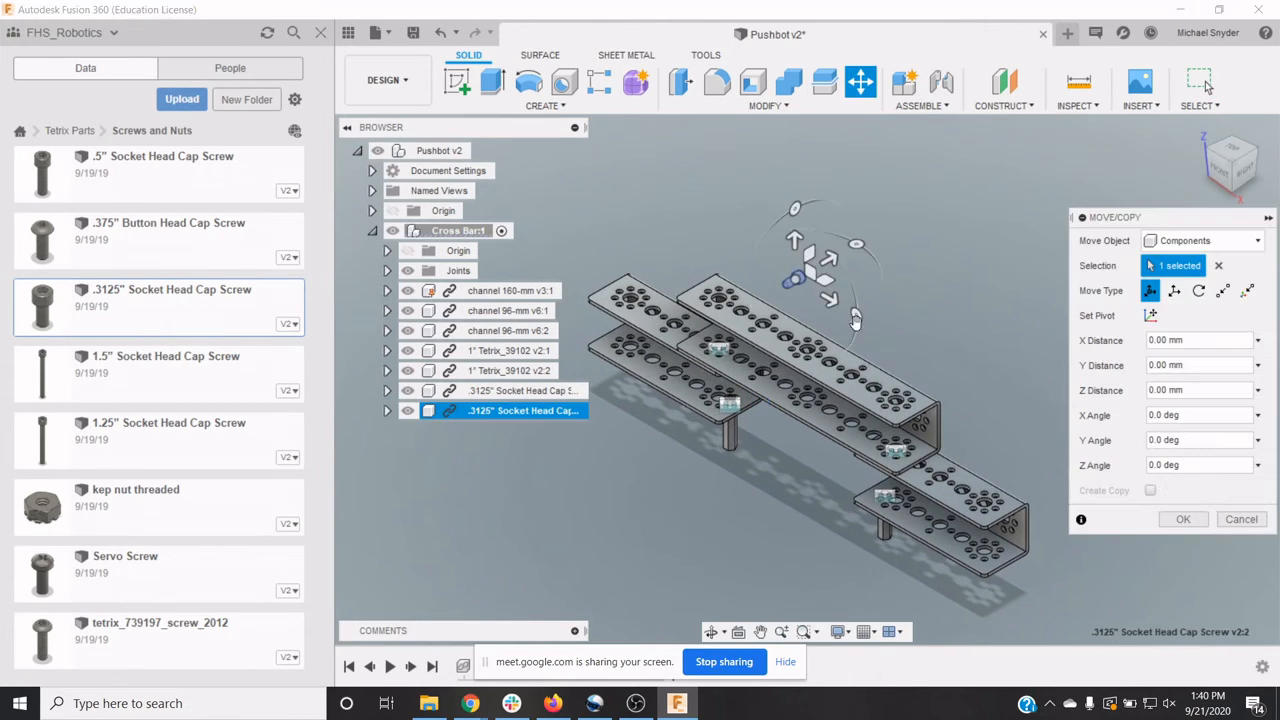
pyautogui.click(1182, 519)
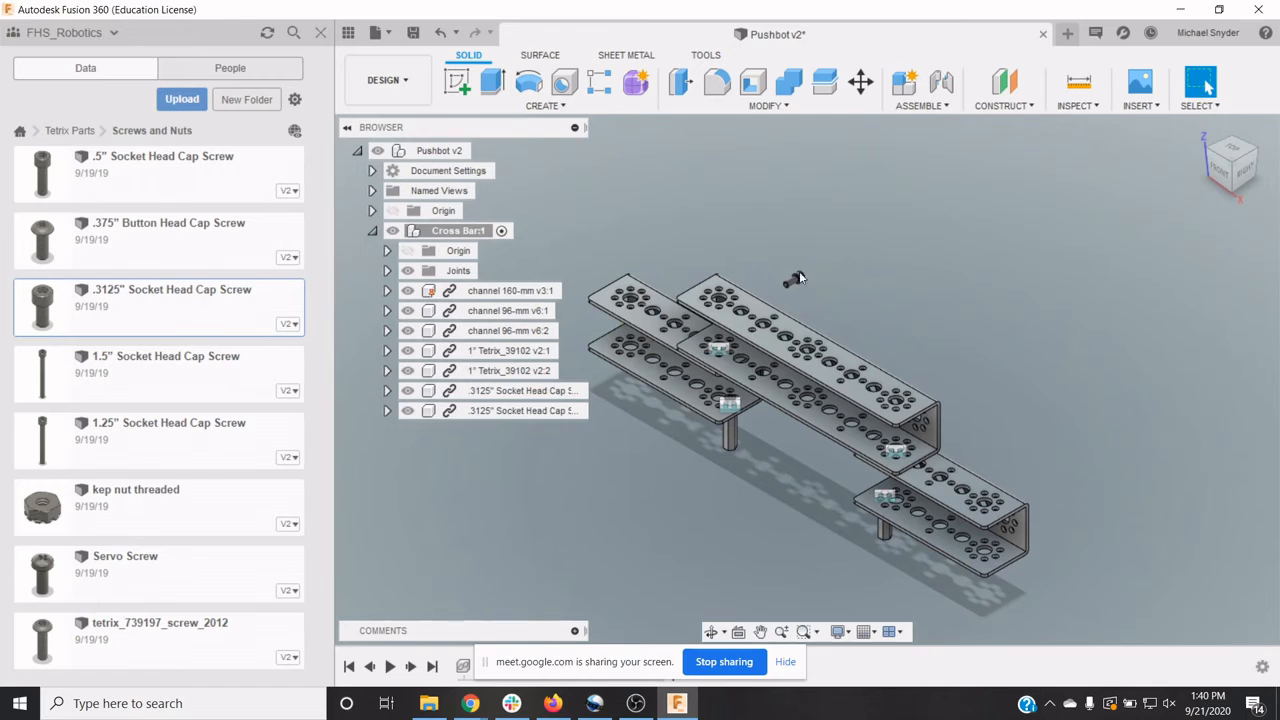
# Step: Start a joint with the centre of the second cap screw's shank where it meets the head as the Component 1 snap
pyautogui.scroll(5, 800, 280)
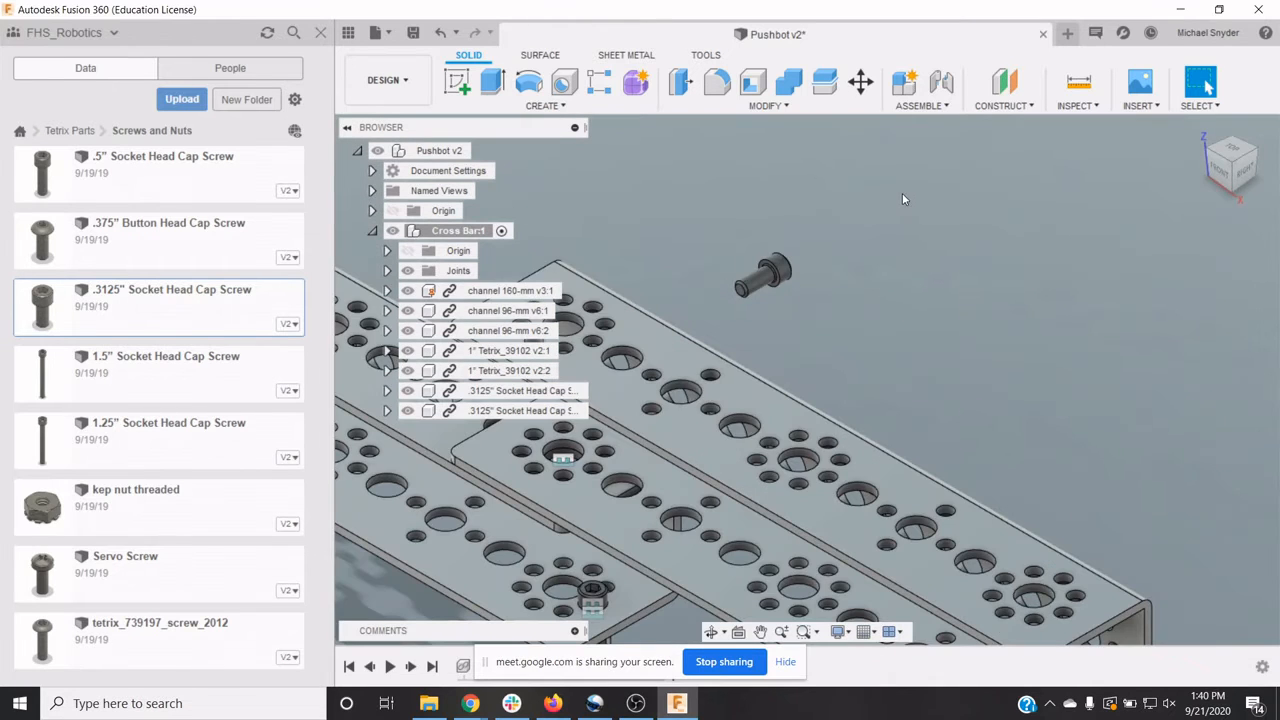
pyautogui.press('j')
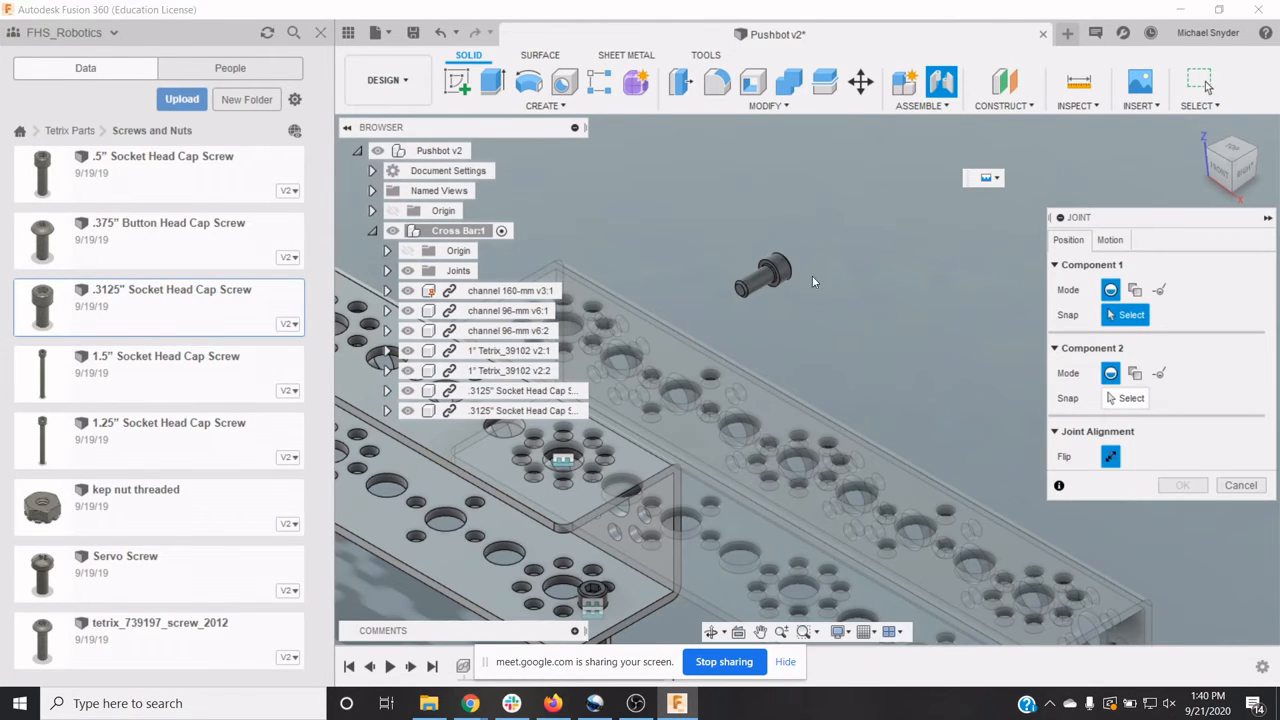
pyautogui.scroll(6, 777, 282)
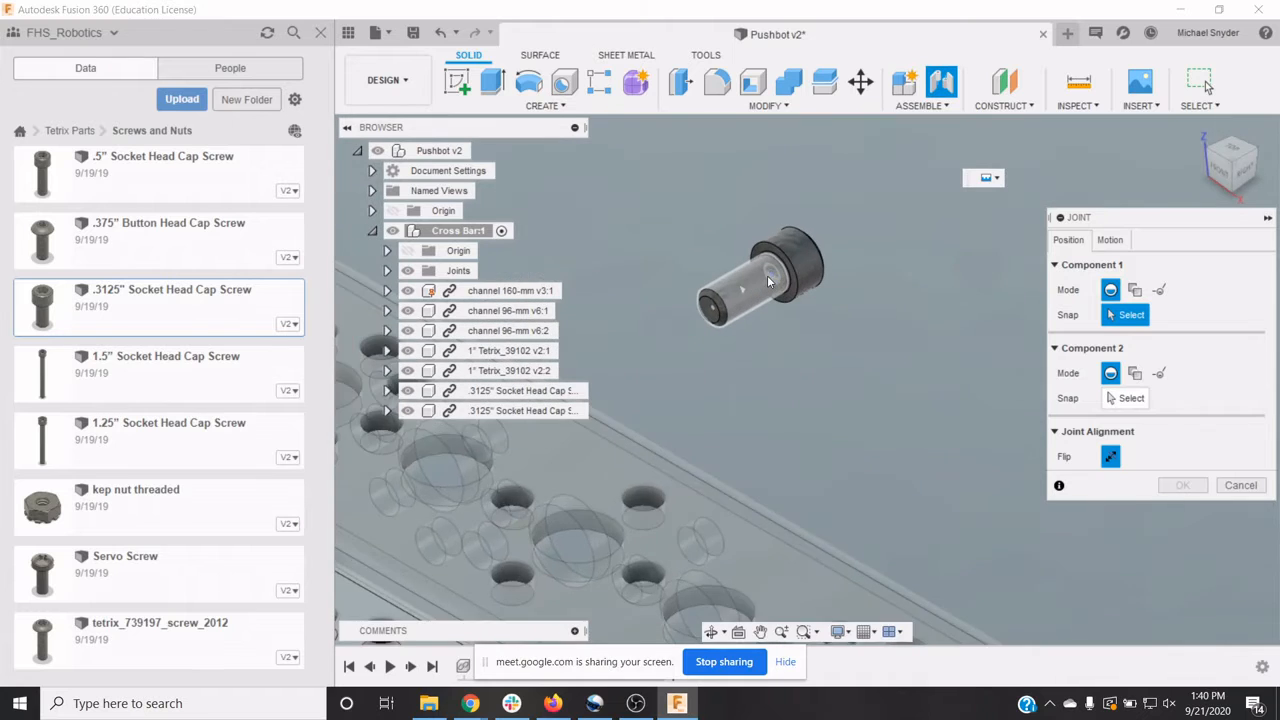
pyautogui.click(765, 273)
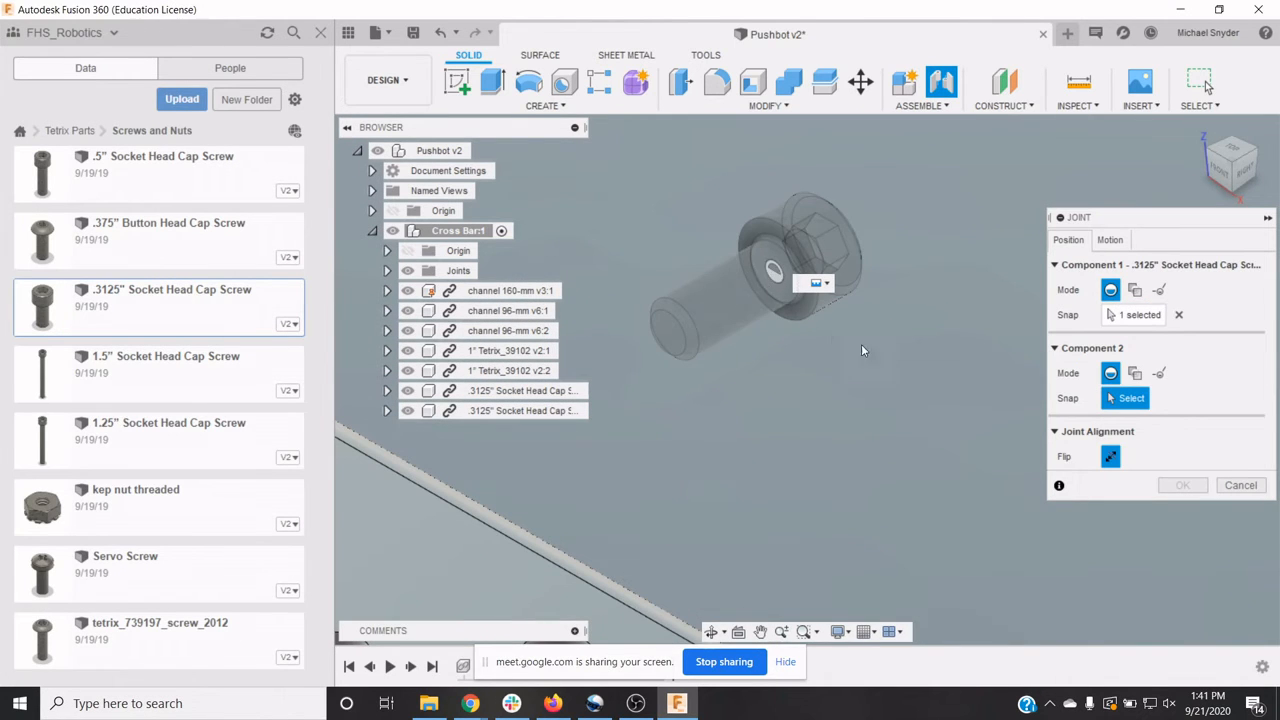
# Step: Snap the second cap screw to the small flange hole above the standoff on the other 96 mm channel, flip it and accept the joint
pyautogui.scroll(-6, 886, 378)
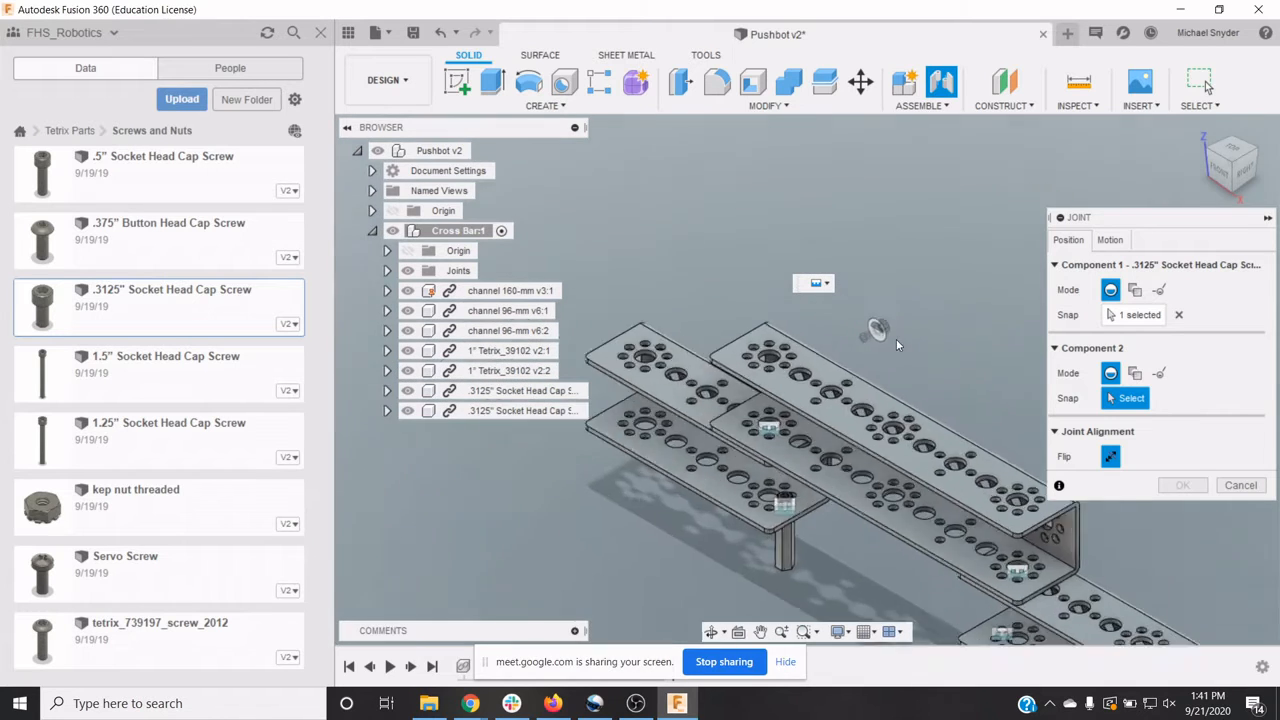
pyautogui.scroll(6, 1025, 581)
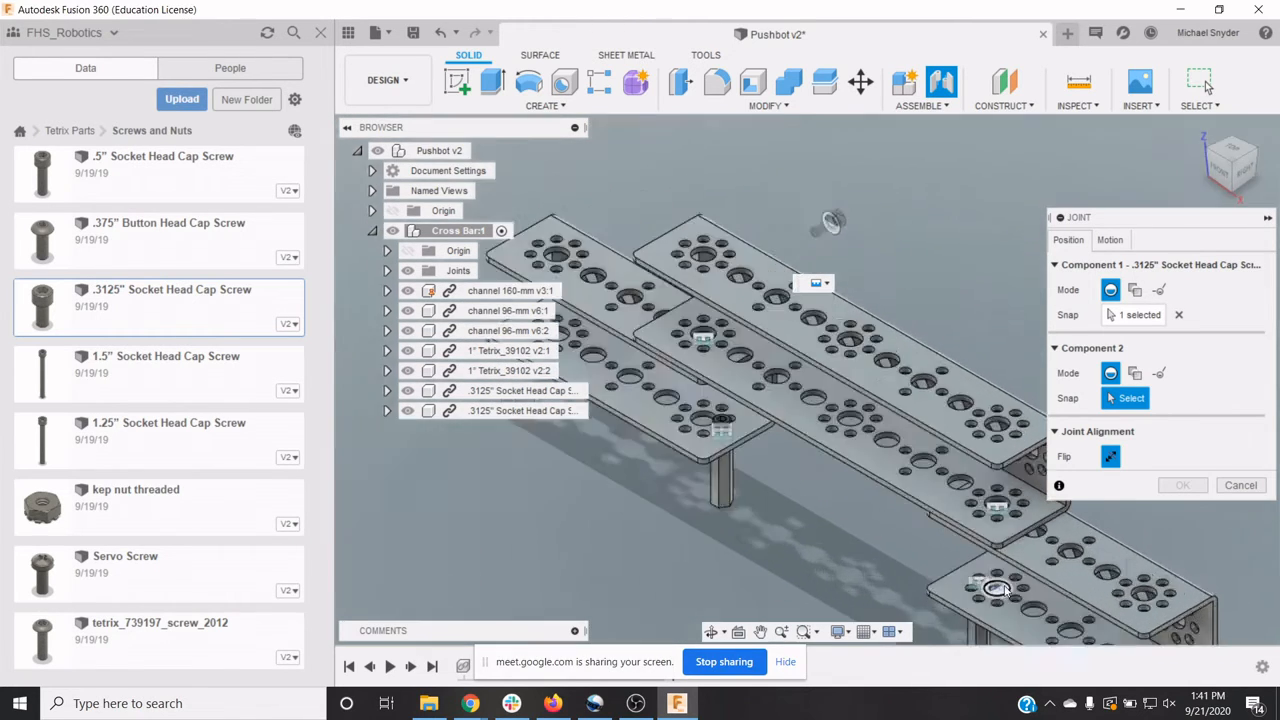
pyautogui.scroll(2, 995, 590)
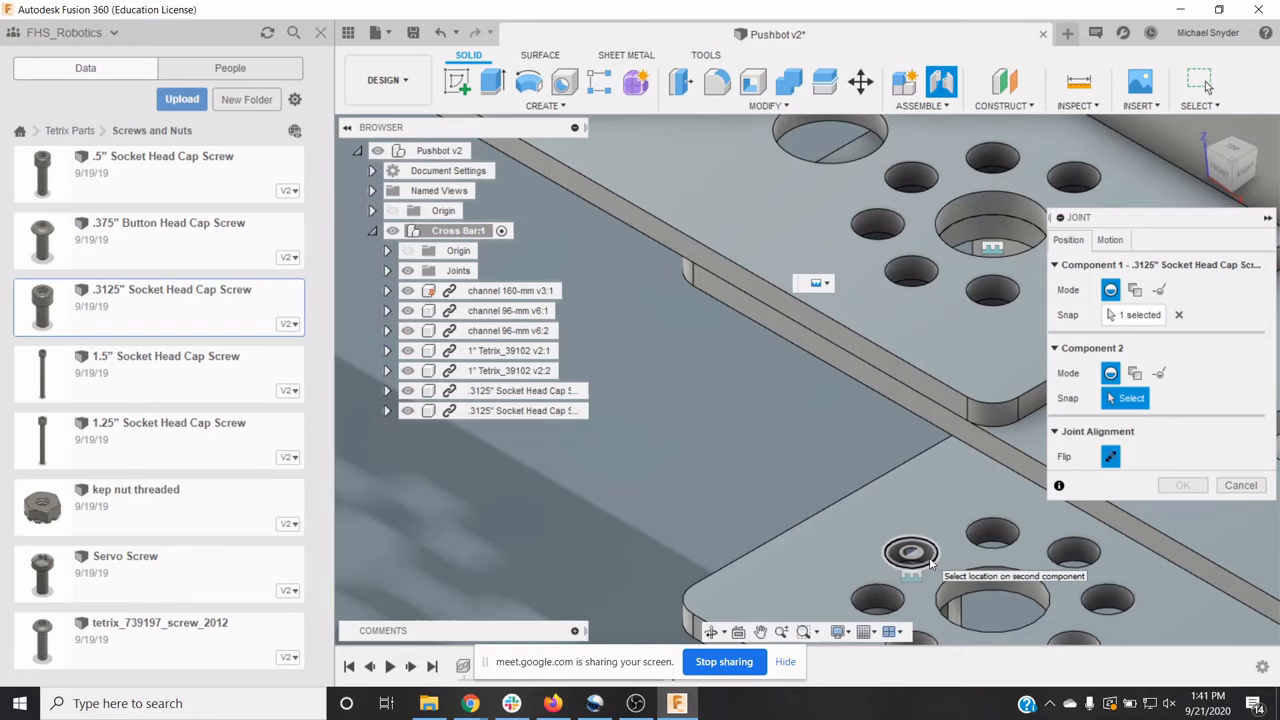
pyautogui.click(930, 563)
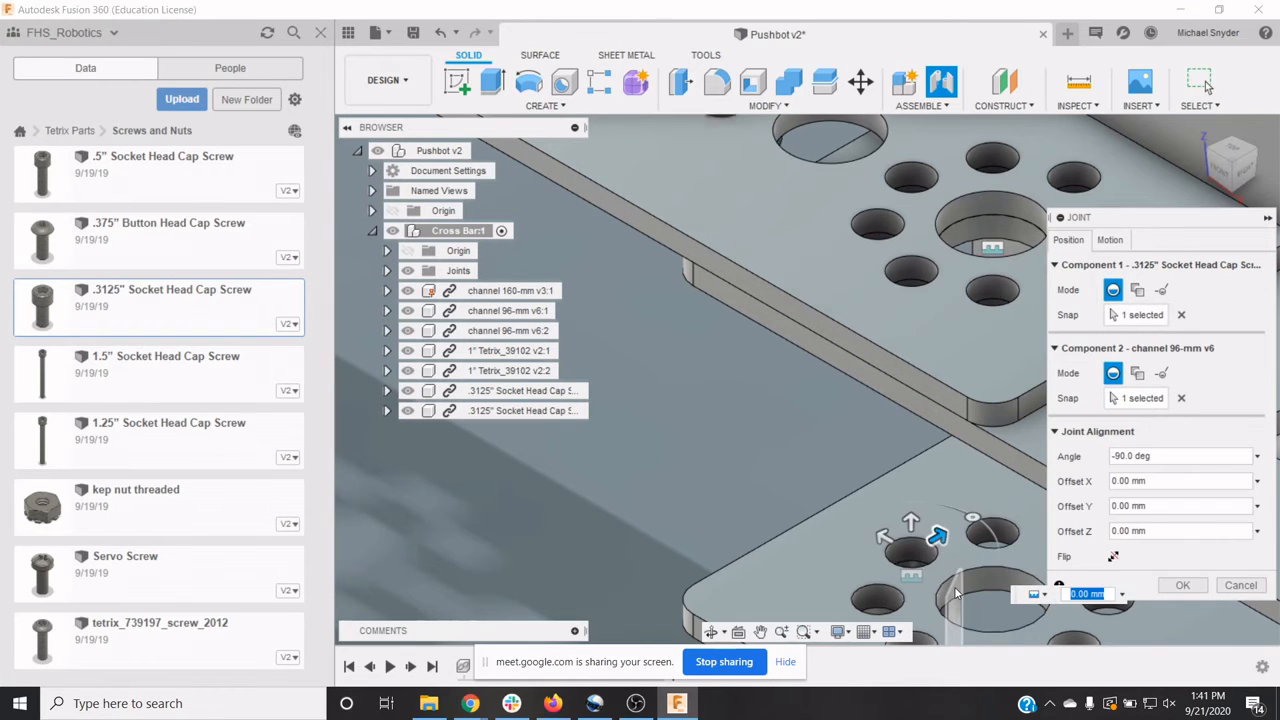
pyautogui.click(1114, 557)
pyautogui.click(1182, 585)
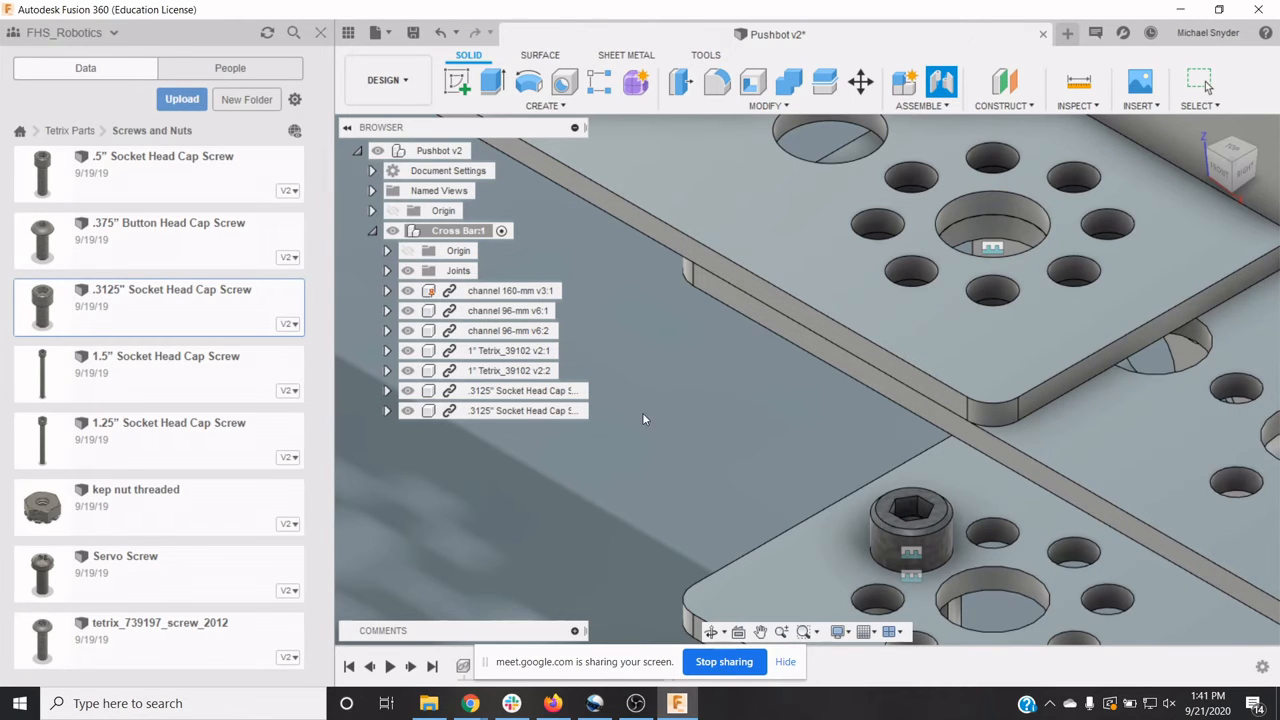
# Step: Insert a third .3125" Socket Head Cap Screw, check the Cross Bars step of the build guide in Chrome, and accept the screw's default placement
pyautogui.scroll(-8, 698, 383)
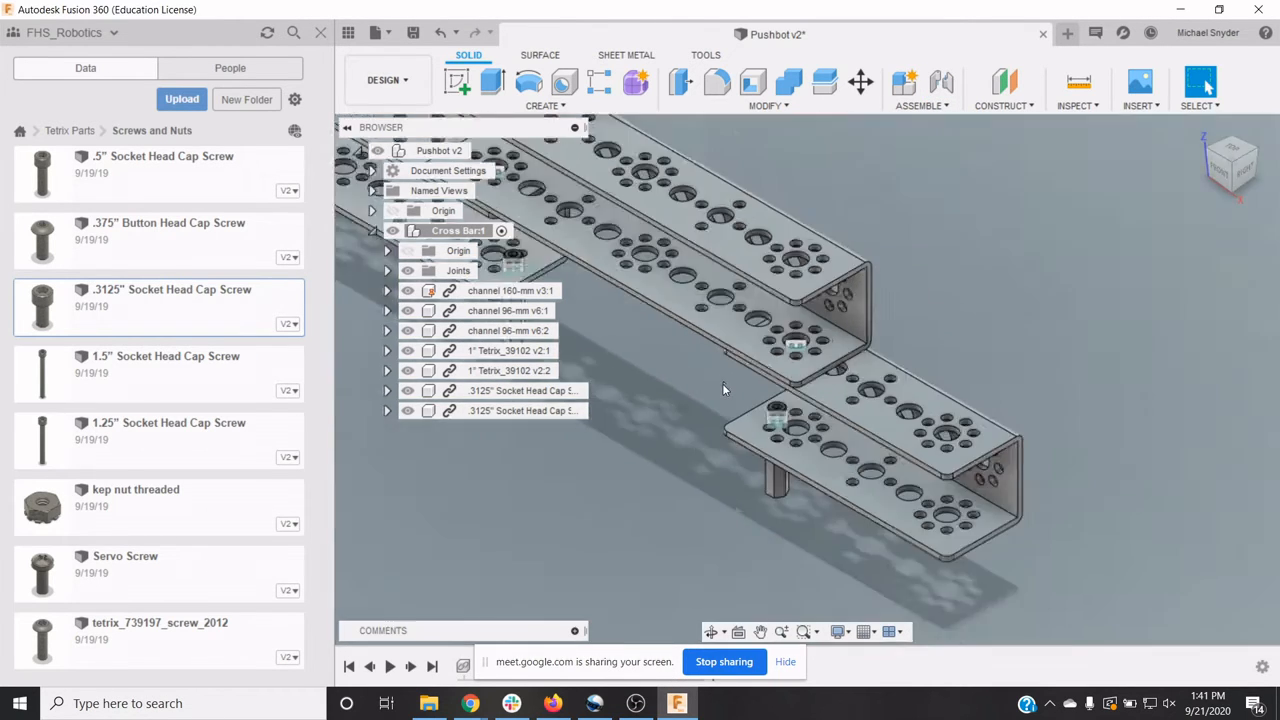
pyautogui.scroll(-5, 722, 383)
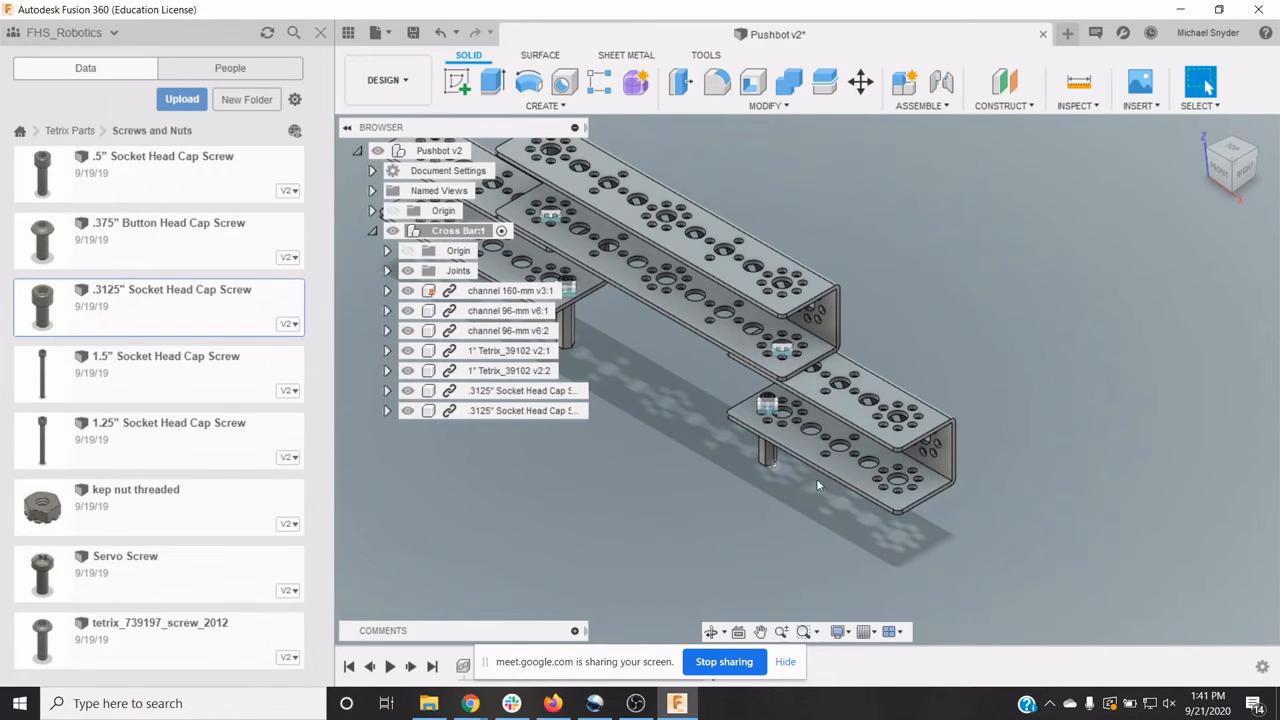
pyautogui.scroll(-4, 750, 410)
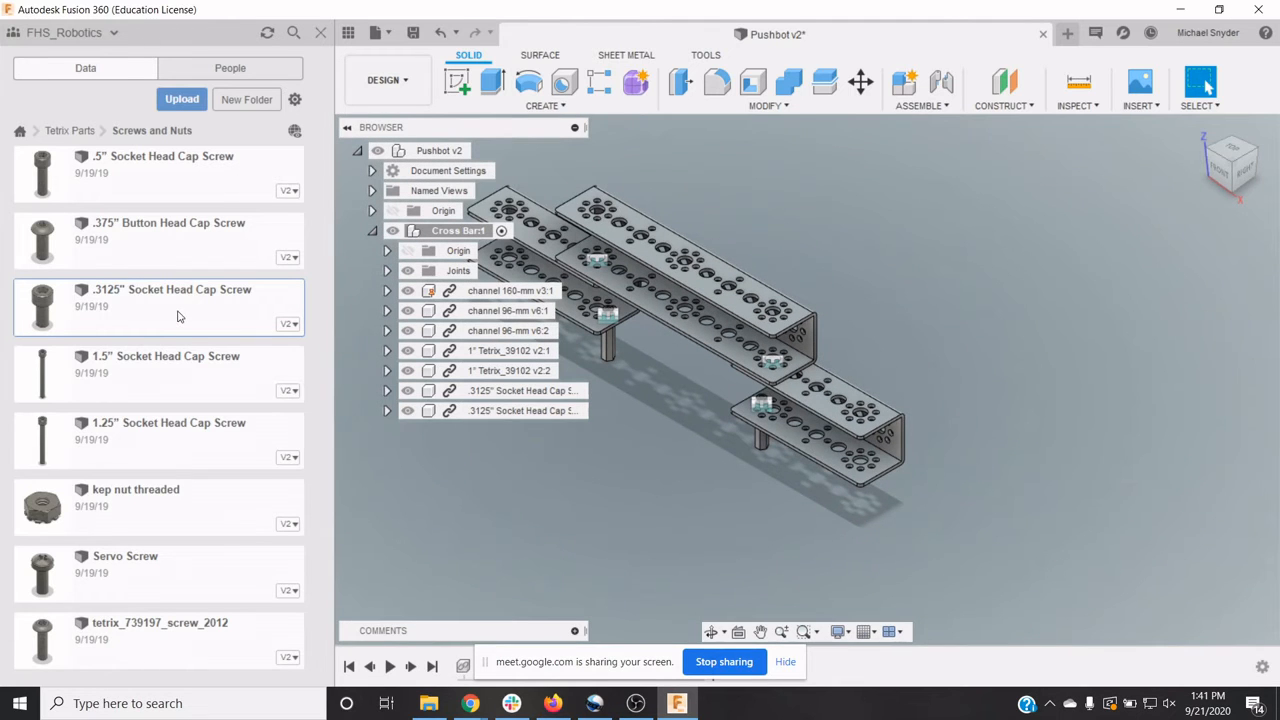
pyautogui.rightClick(178, 316)
pyautogui.click(191, 338)
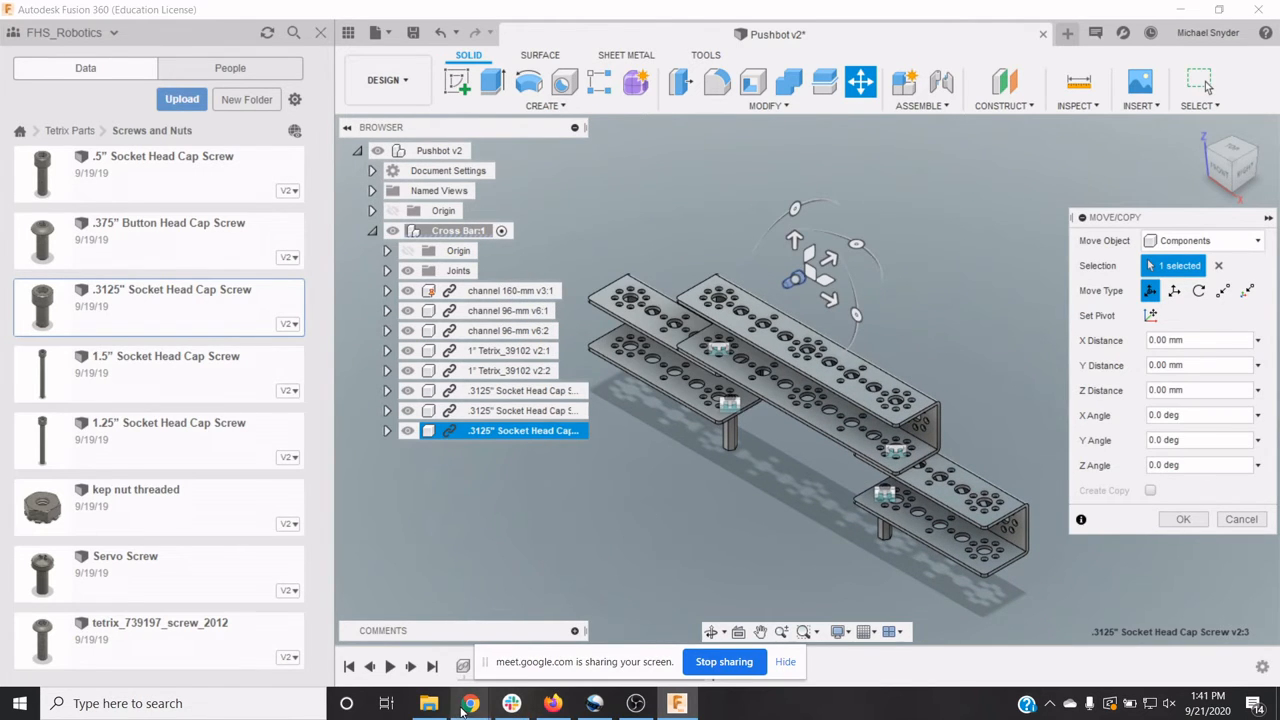
pyautogui.moveTo(467, 706)
pyautogui.click(365, 655)
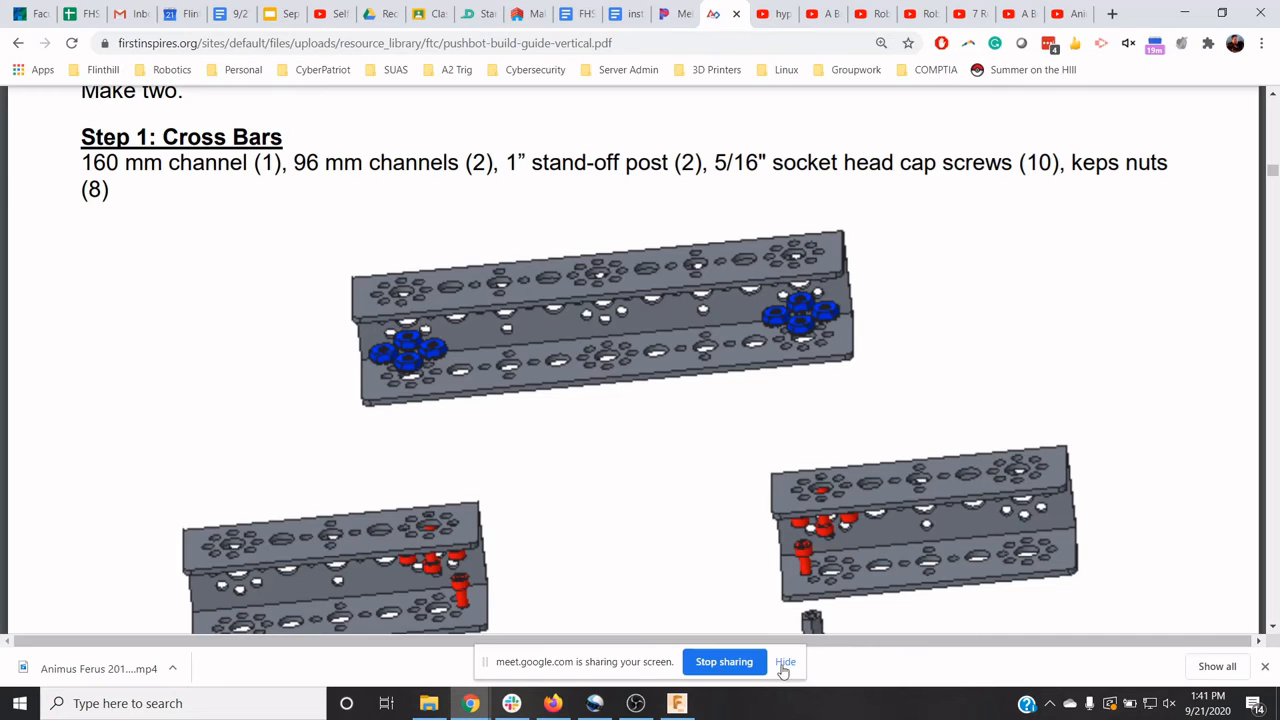
pyautogui.click(677, 703)
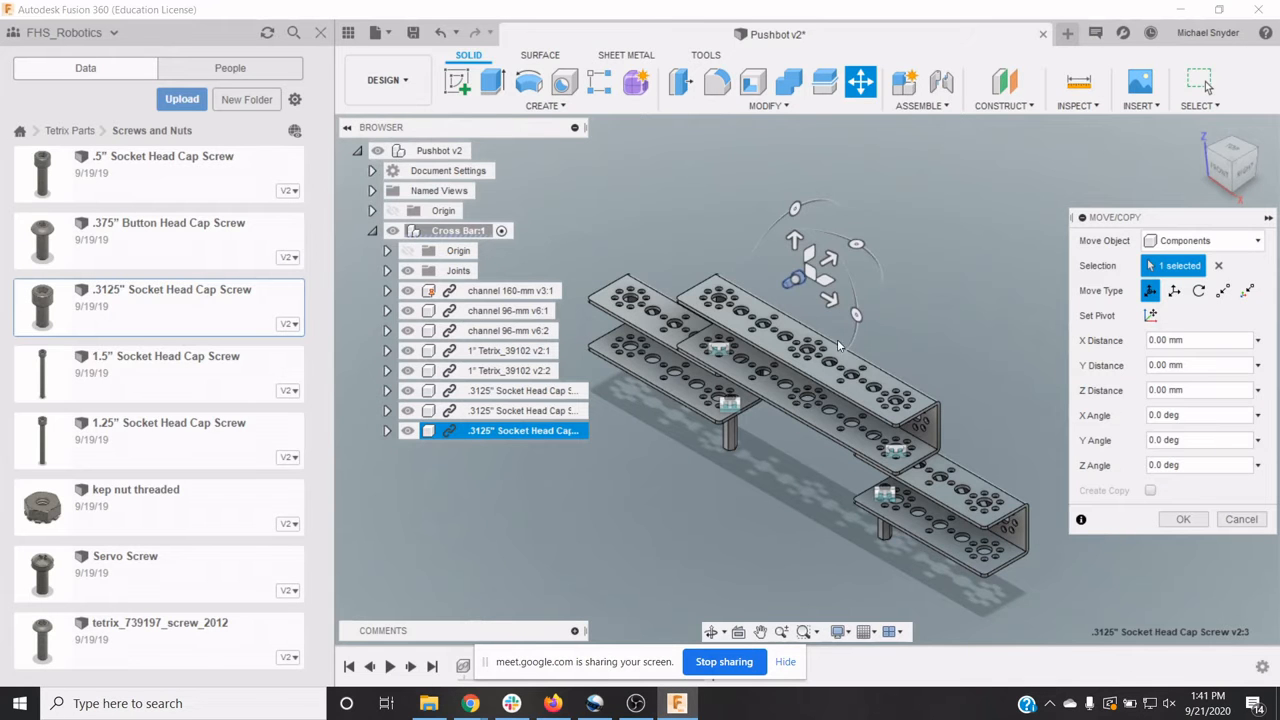
pyautogui.click(1183, 520)
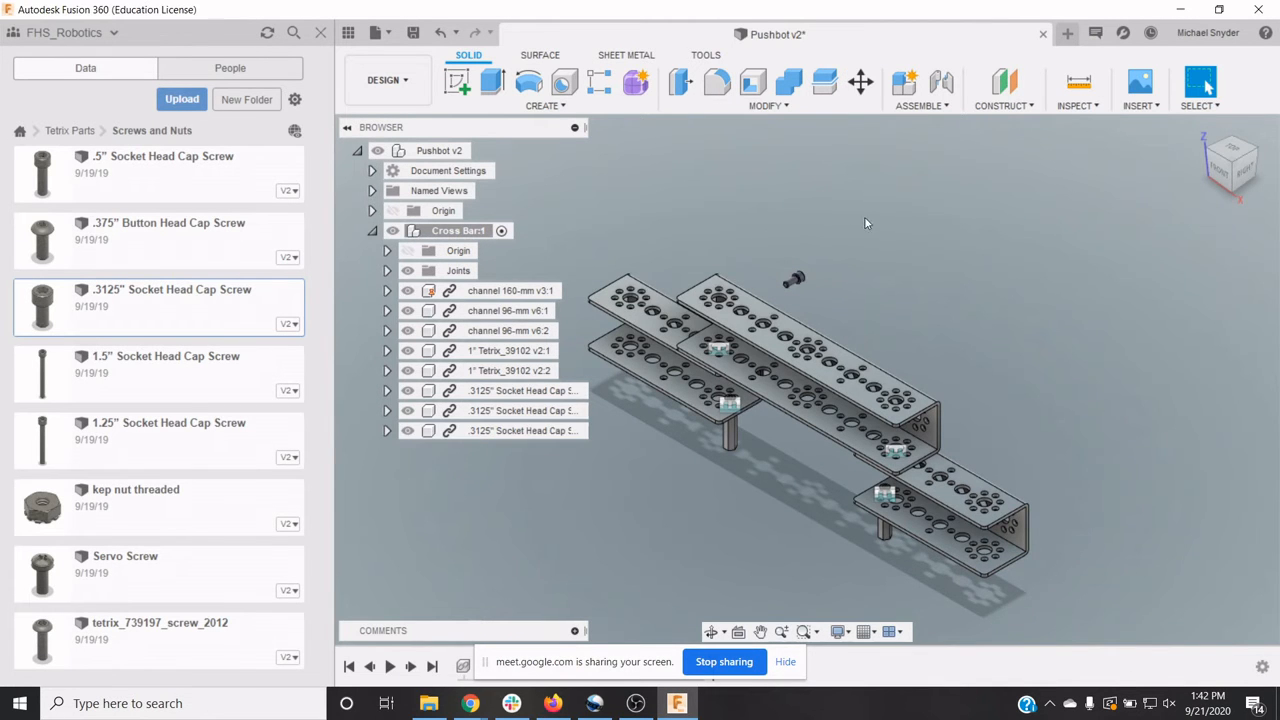
# Step: Joint the third cap screw, by its shank centre under the head, to the underside of the 96 mm channel's upper flange at the small hole nearest its inner end
pyautogui.scroll(10, 816, 250)
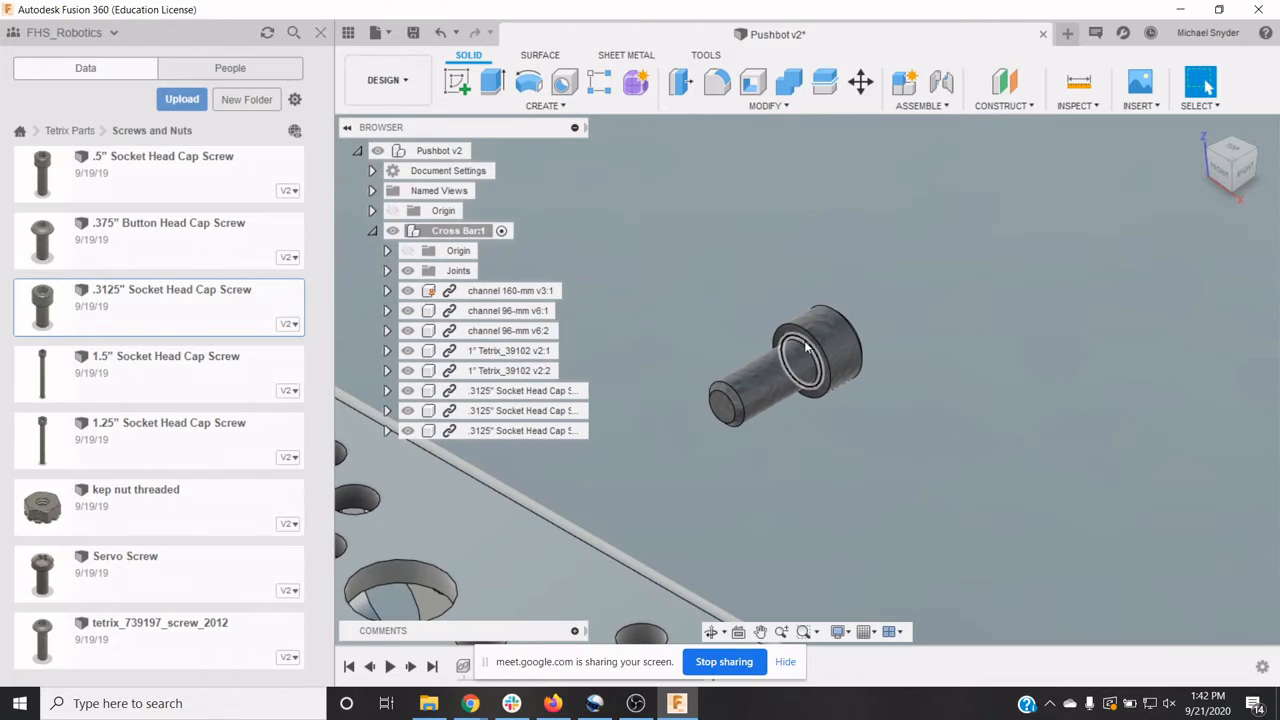
pyautogui.press('j')
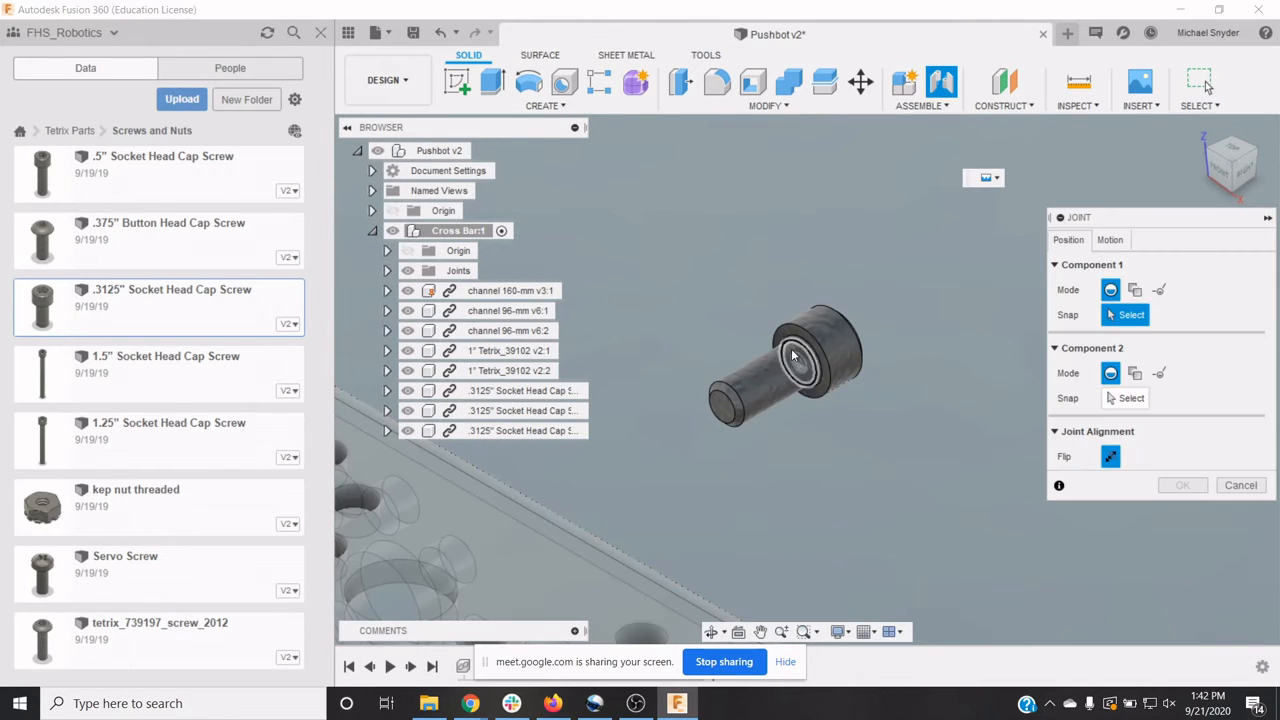
pyautogui.click(796, 360)
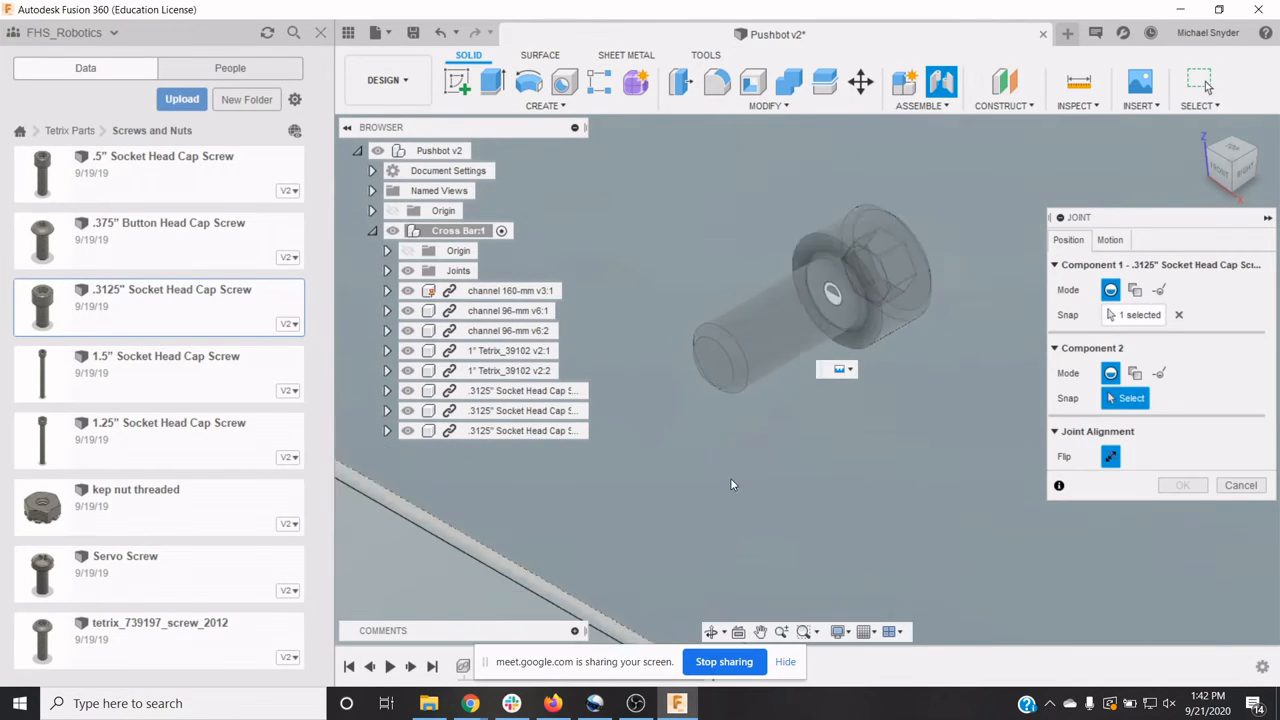
pyautogui.scroll(-8, 732, 436)
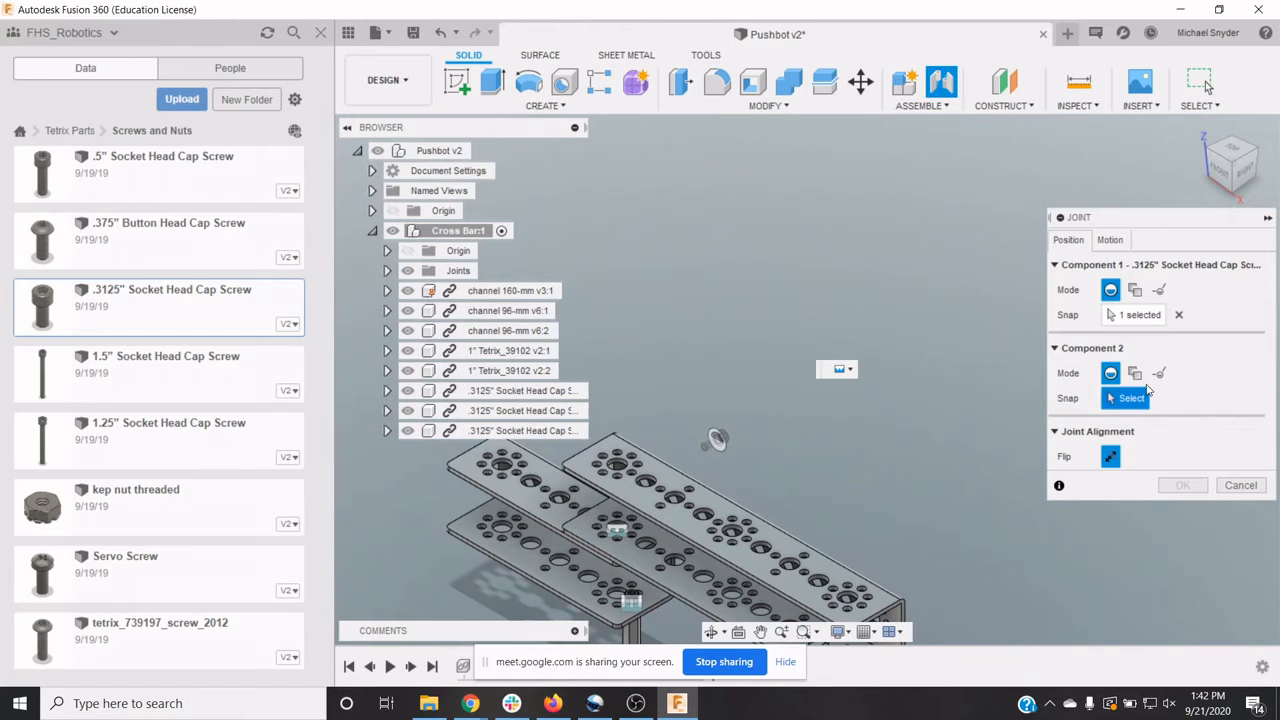
pyautogui.click(711, 631)
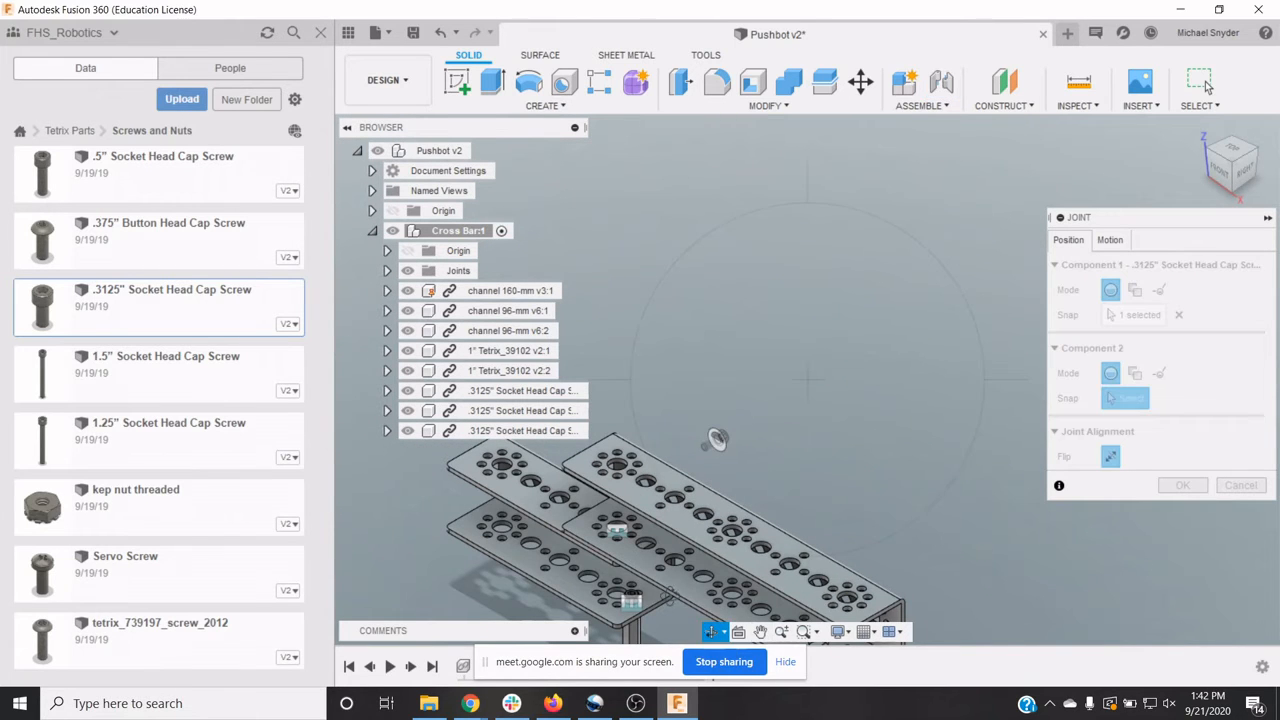
pyautogui.moveTo(717, 438); pyautogui.dragTo(797, 266)
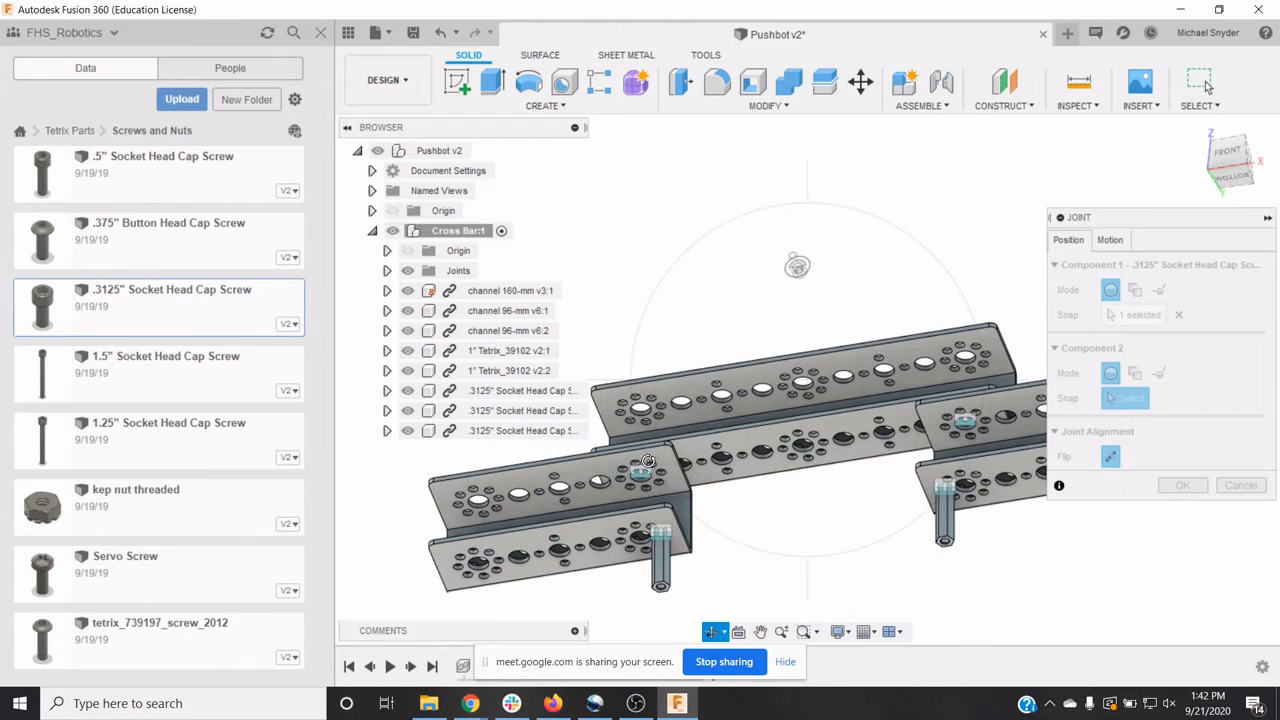
pyautogui.press('Escape')
pyautogui.scroll(6, 714, 498)
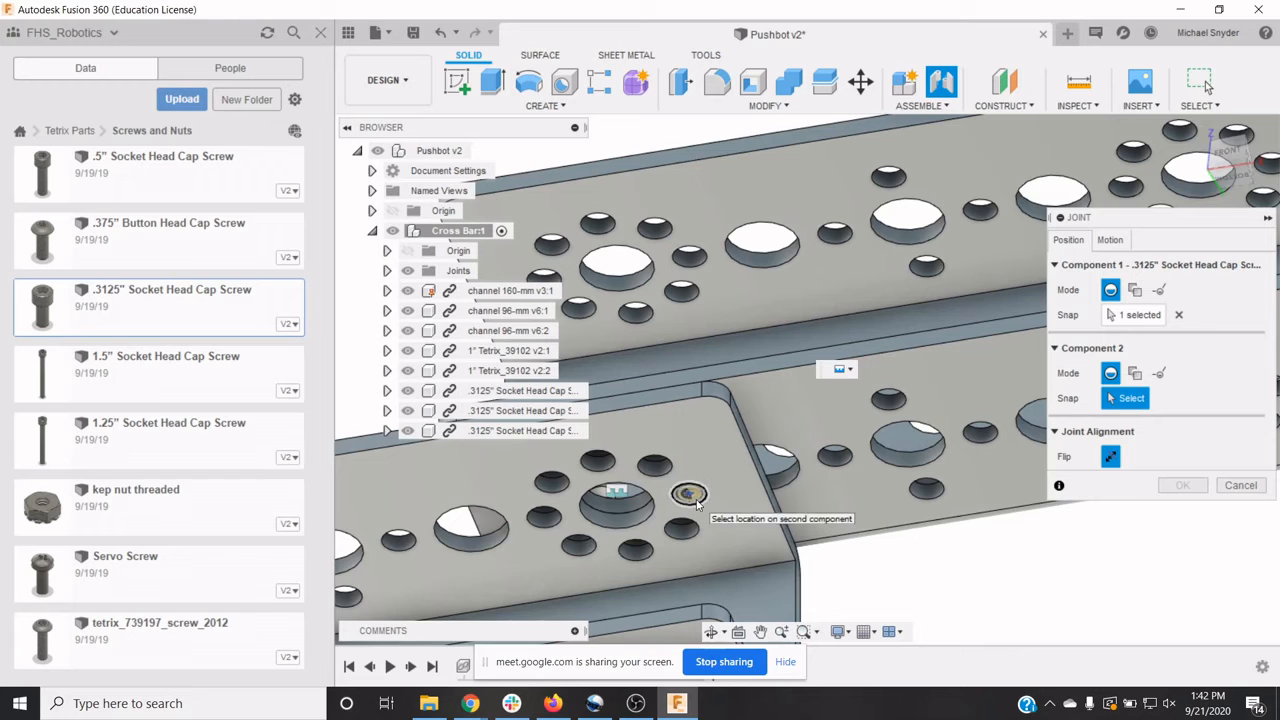
pyautogui.click(697, 503)
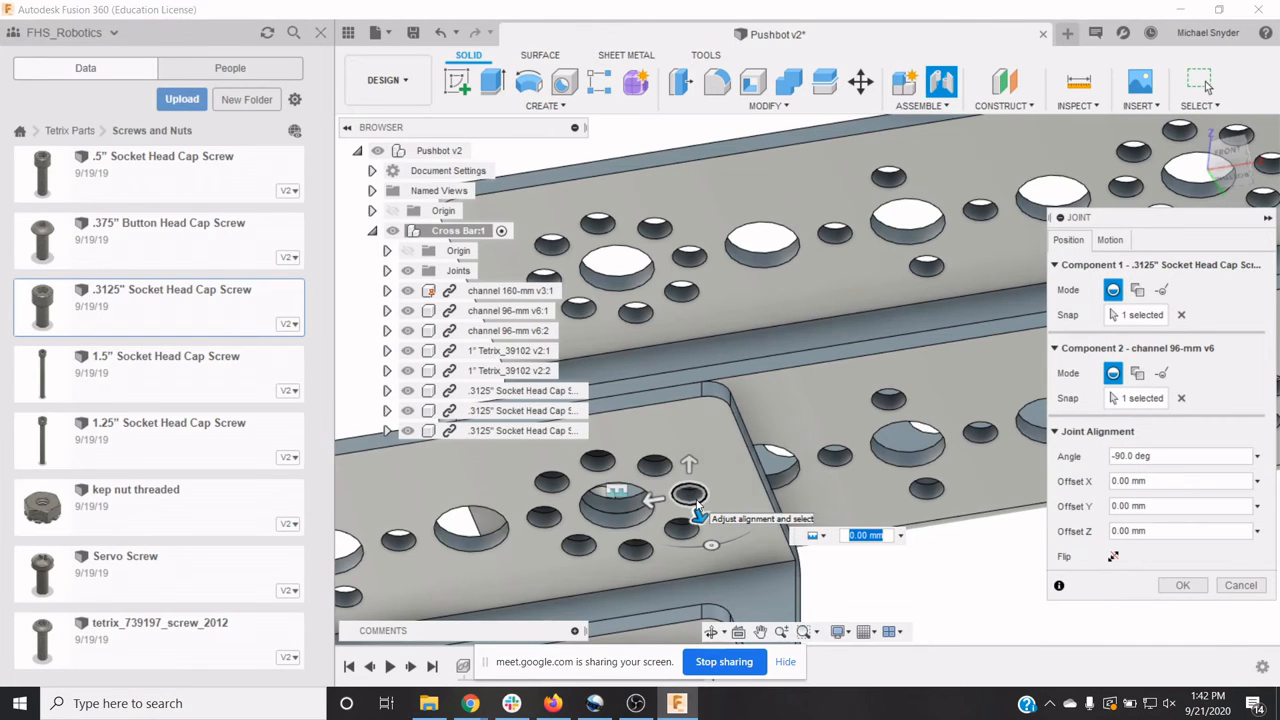
pyautogui.click(1182, 585)
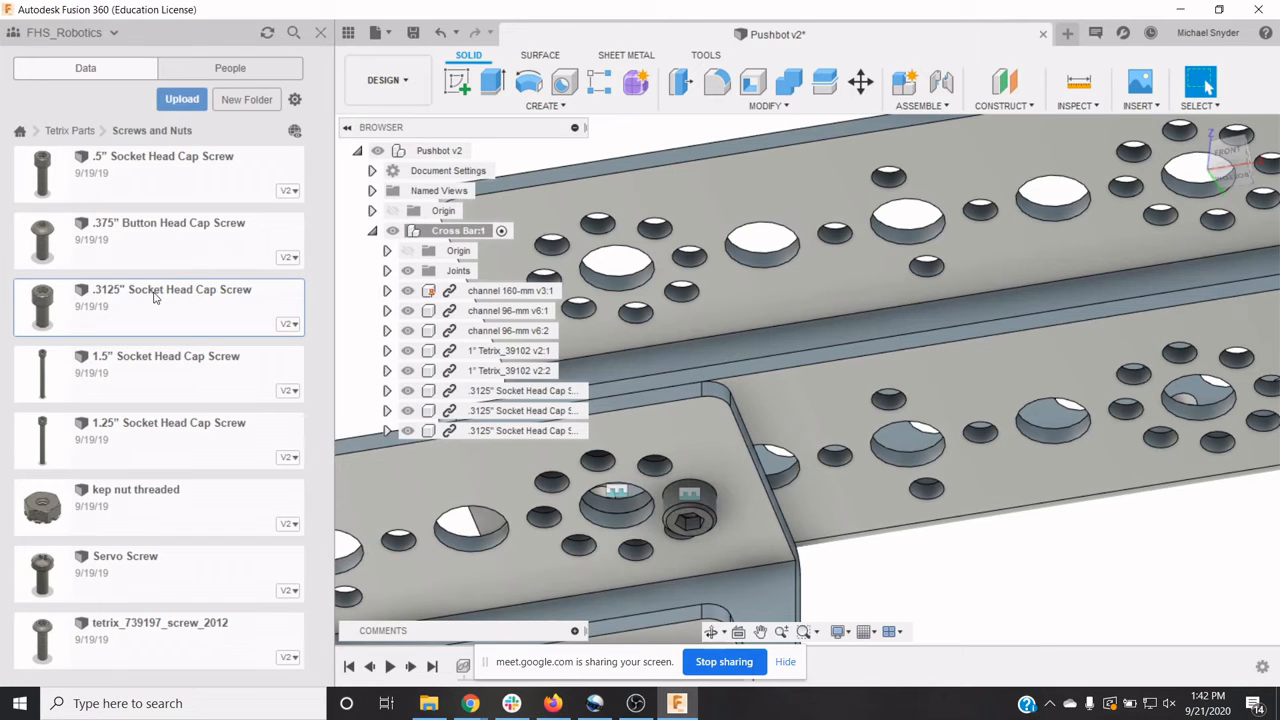
# Step: Insert a fourth .3125" Socket Head Cap Screw into the current design and accept its default placement
pyautogui.rightClick(155, 296)
pyautogui.click(182, 325)
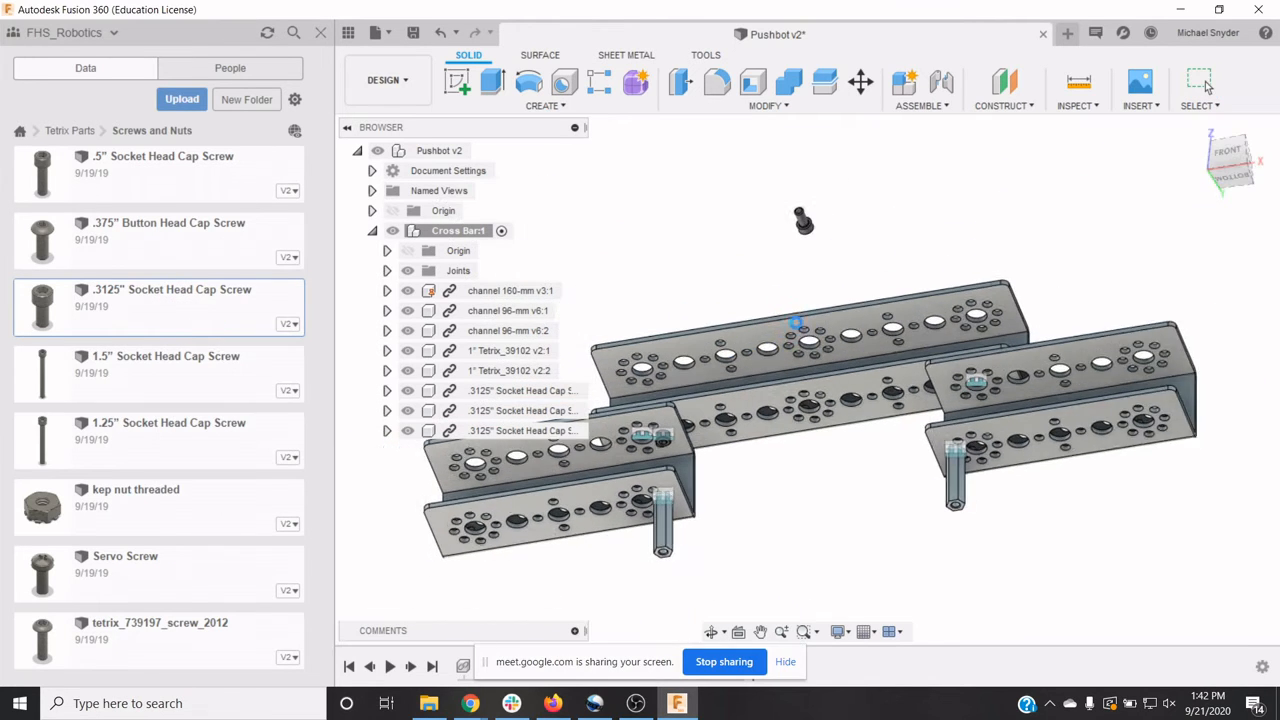
pyautogui.click(1184, 522)
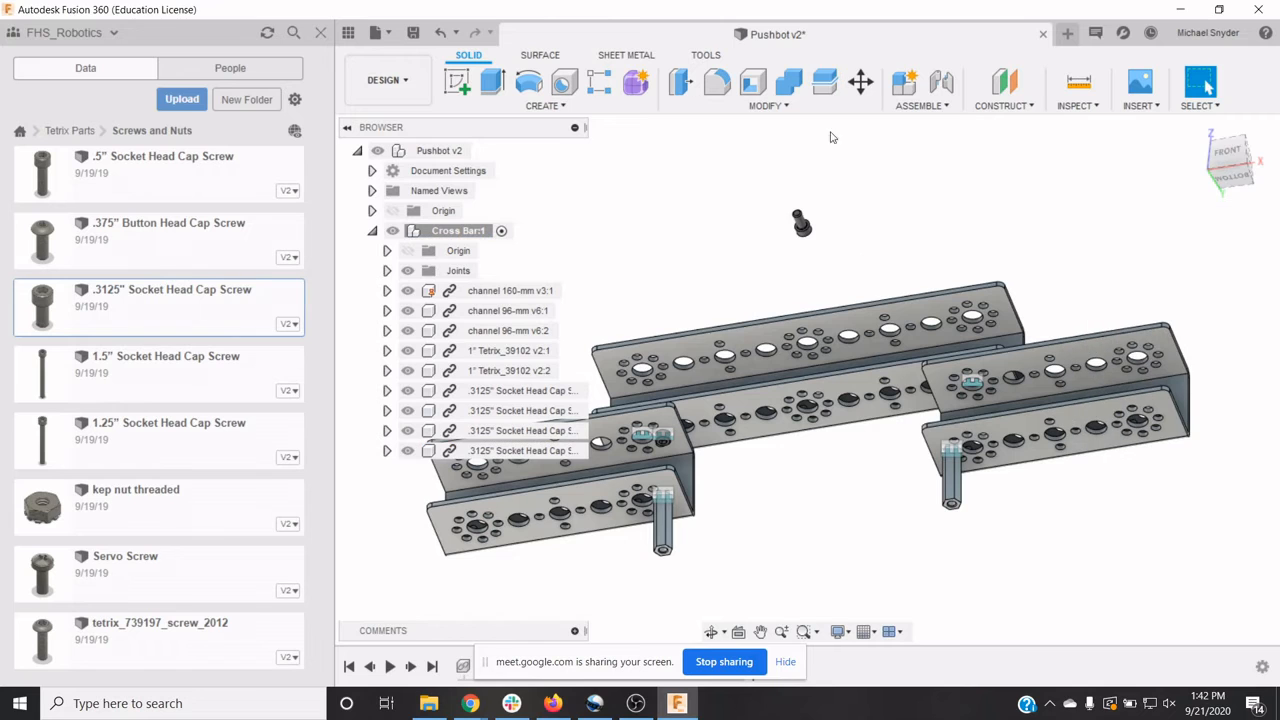
# Step: Joint the fourth cap screw, by its shank centre under the head, to another small hole around the same large hole, skipping one from the third screw
pyautogui.click(920, 105)
pyautogui.click(915, 147)
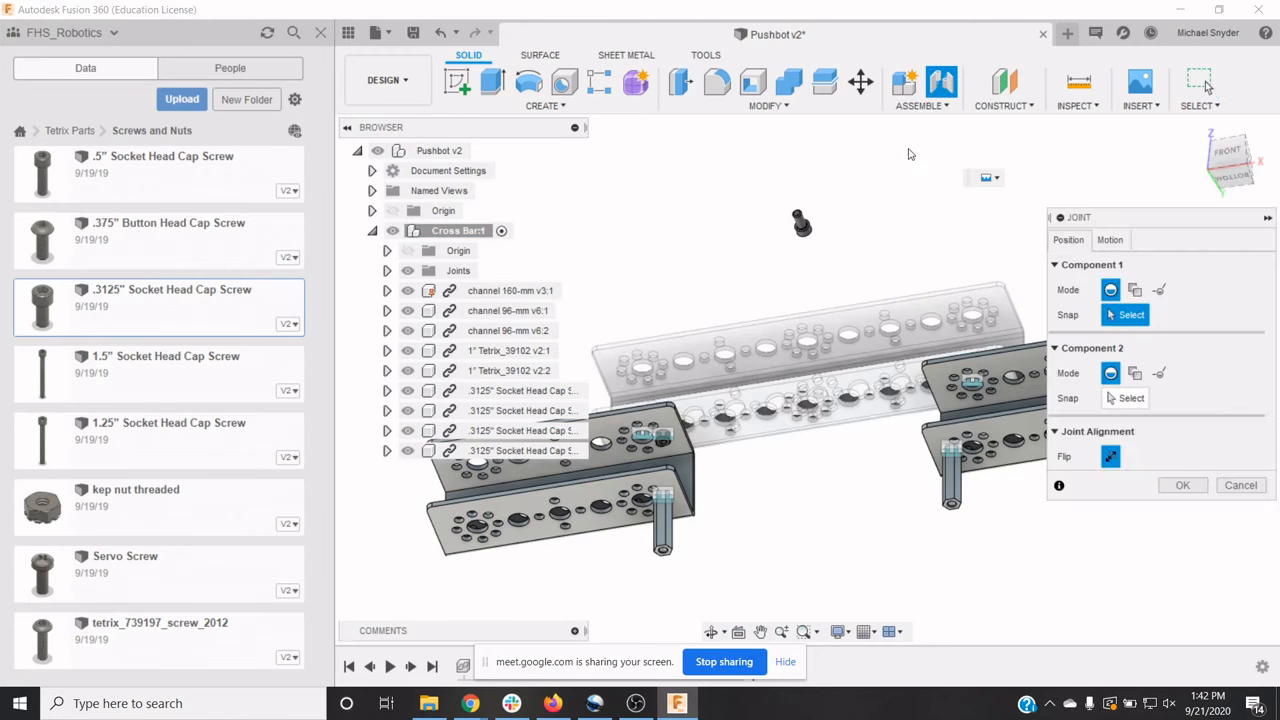
pyautogui.scroll(5, 800, 230)
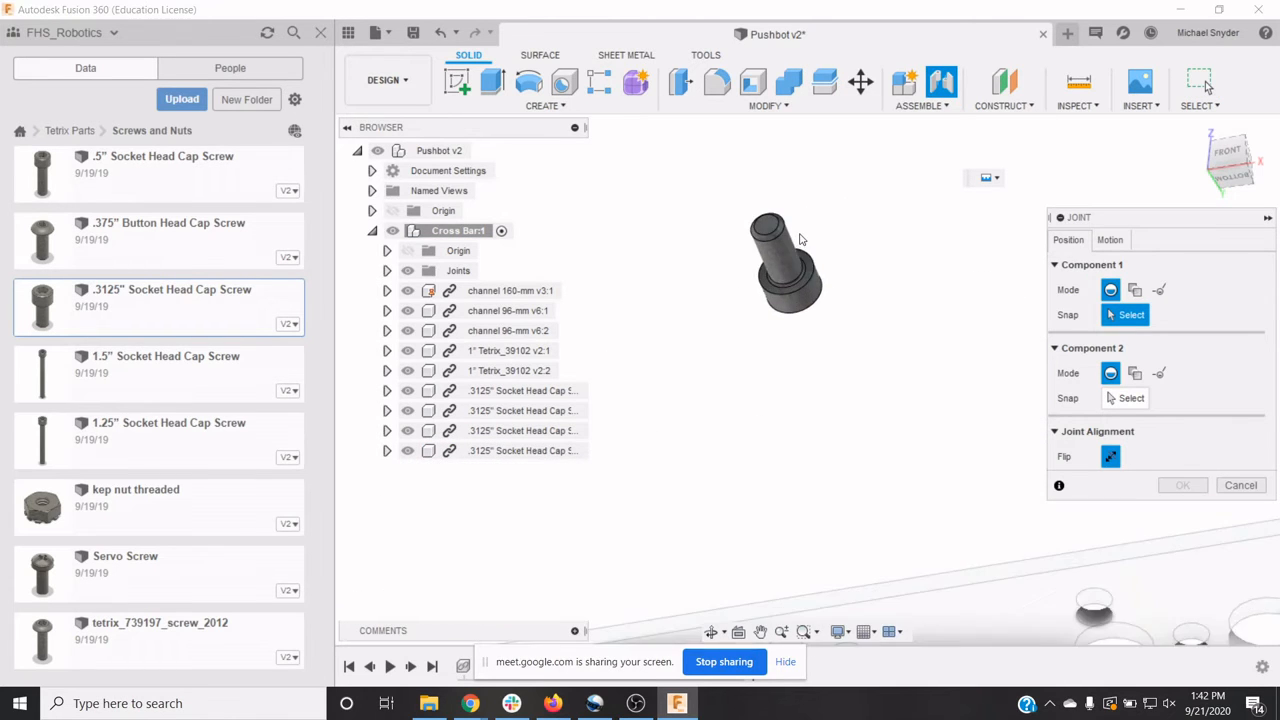
pyautogui.scroll(3, 796, 262)
pyautogui.click(780, 314)
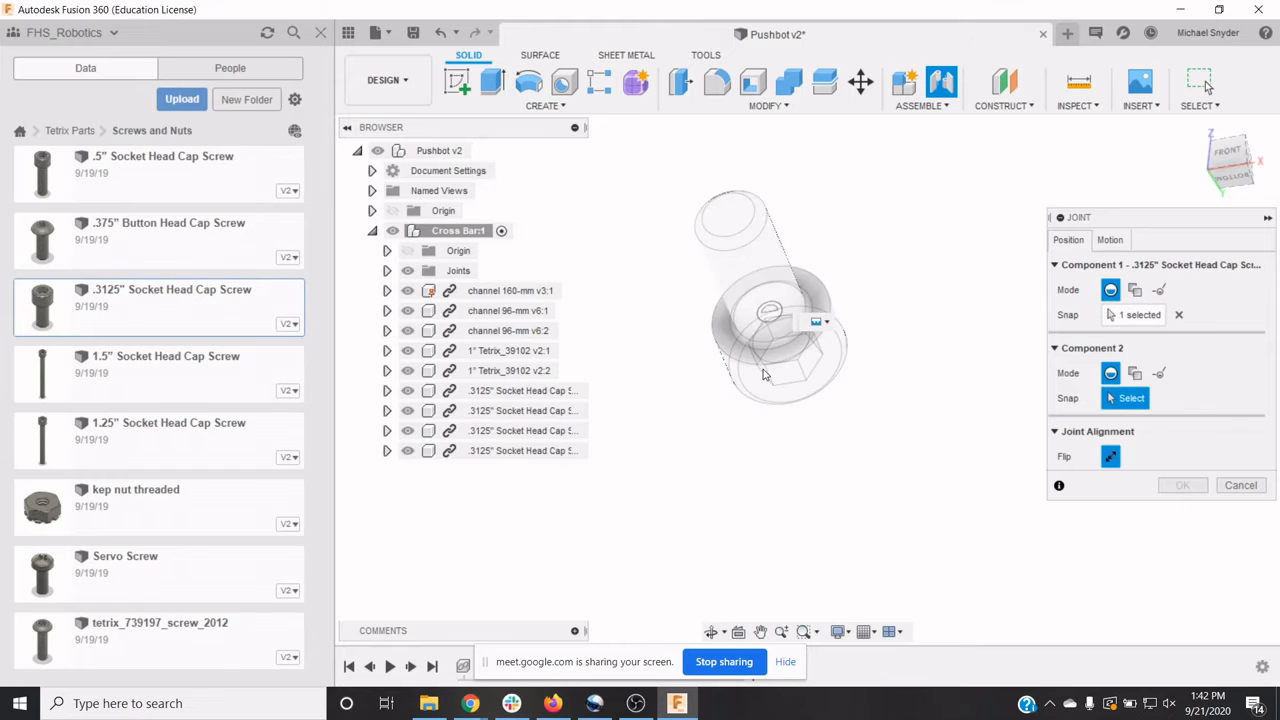
pyautogui.scroll(-5, 745, 362)
pyautogui.scroll(-3, 745, 362)
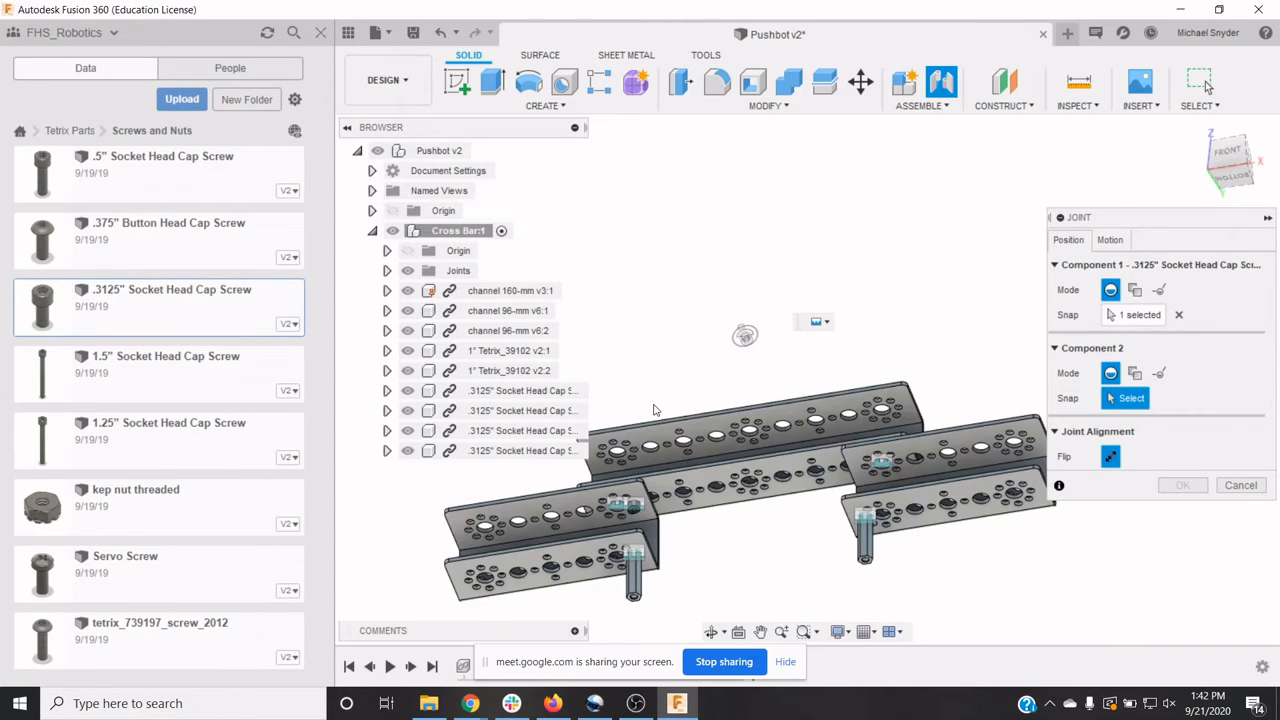
pyautogui.scroll(5, 610, 560)
pyautogui.scroll(3, 625, 490)
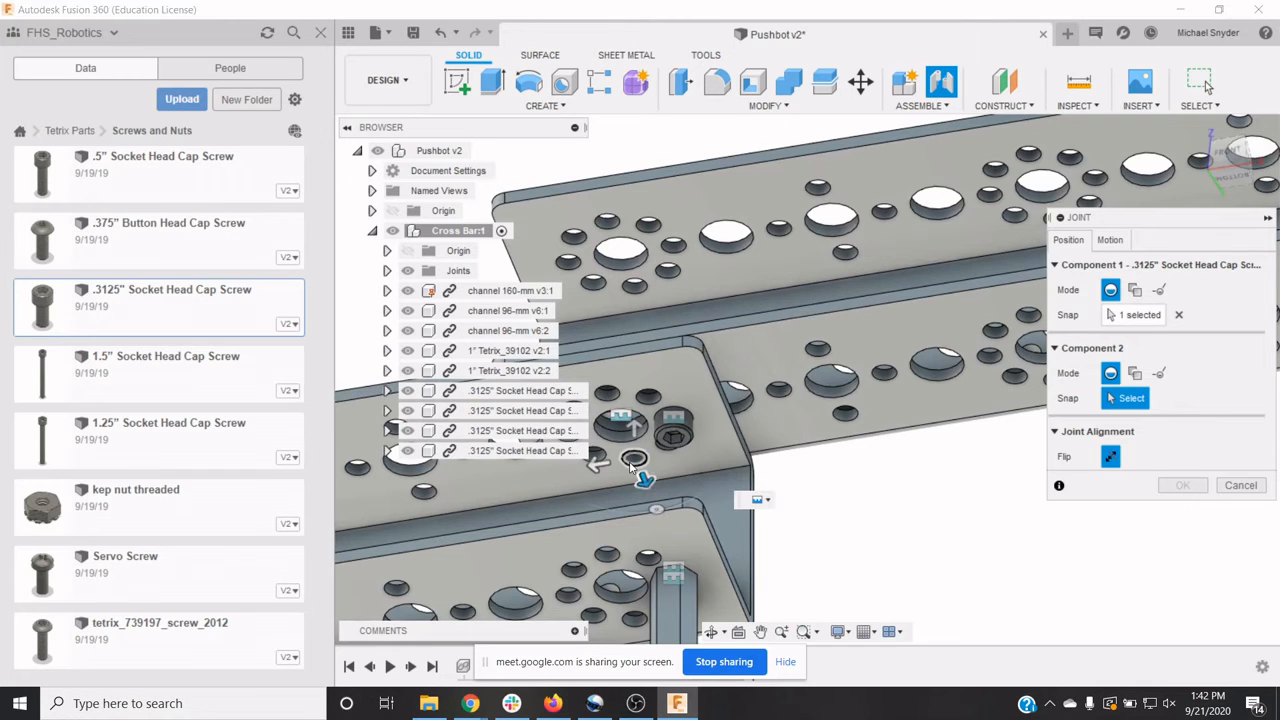
pyautogui.click(632, 462)
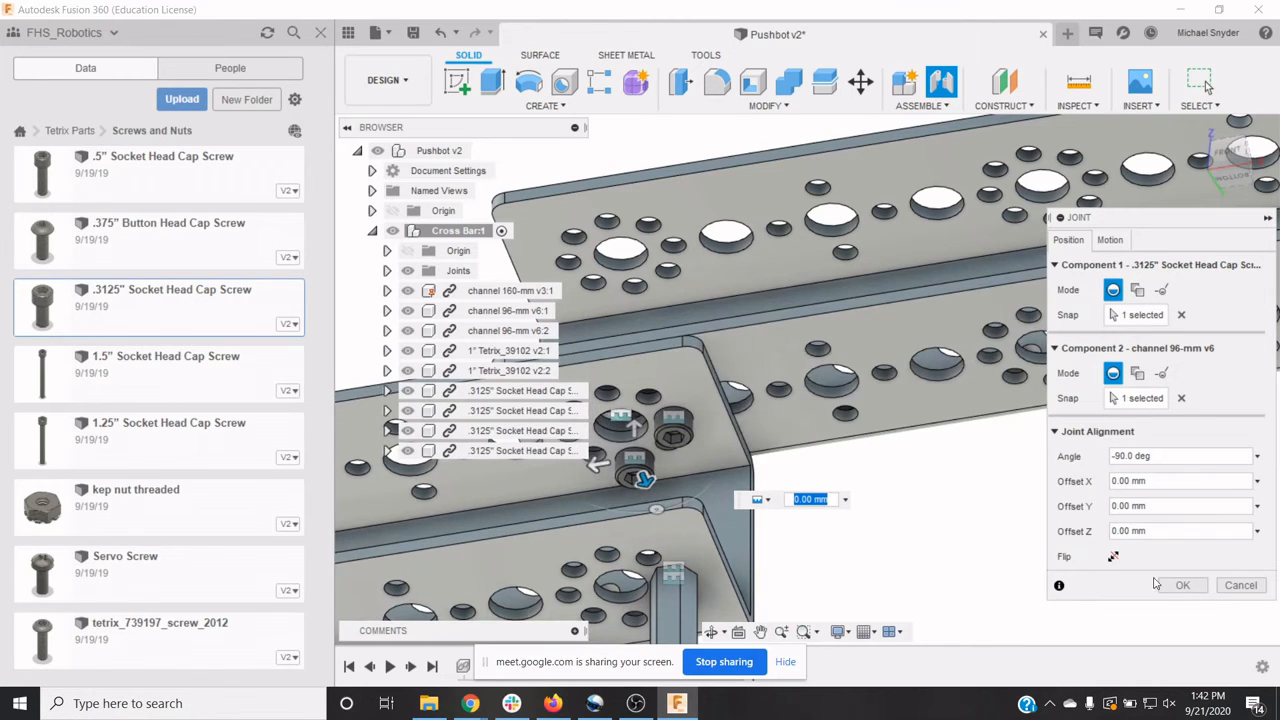
pyautogui.press('Return')
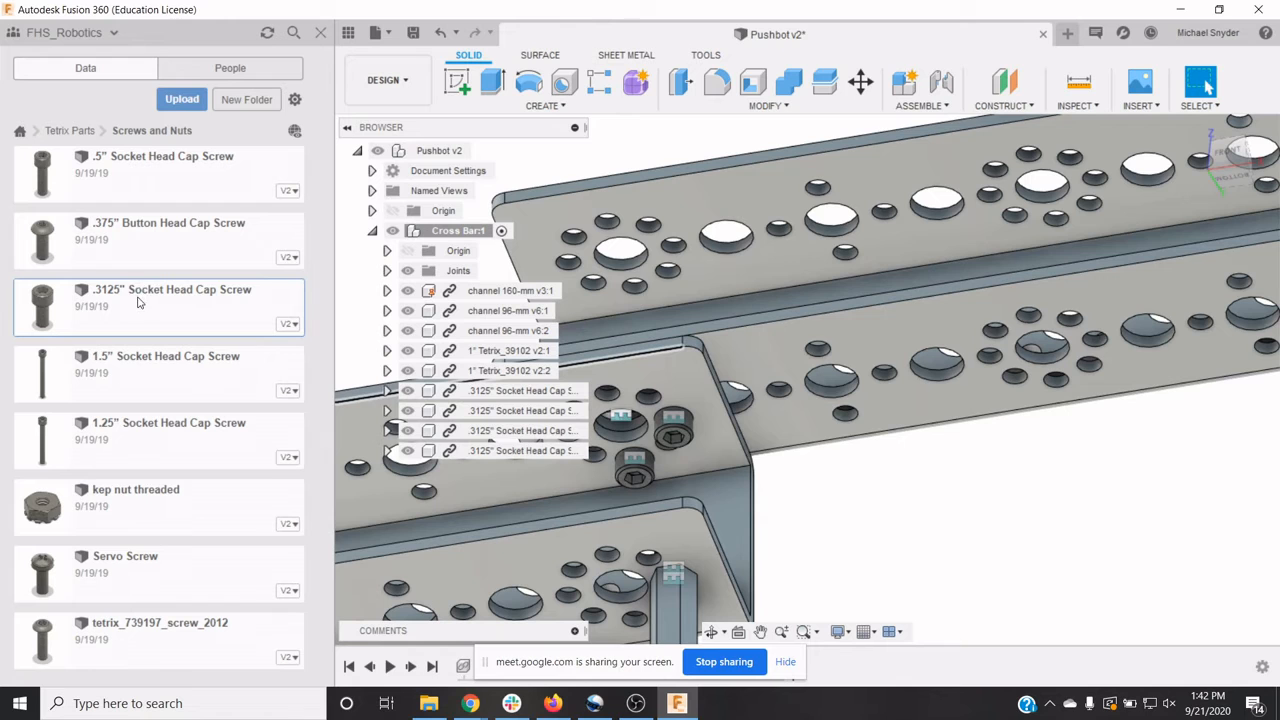
# Step: Insert a fifth .3125" Socket Head Cap Screw into the current design and accept its default placement
pyautogui.rightClick(139, 305)
pyautogui.click(165, 324)
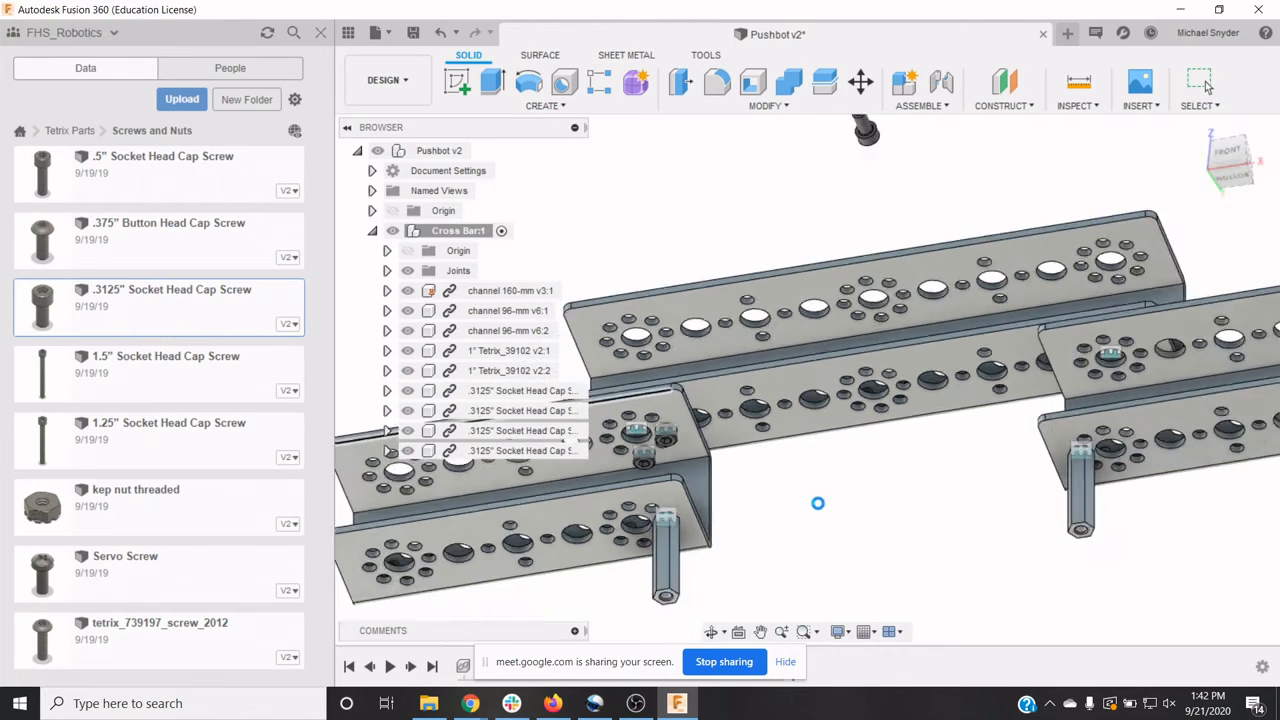
pyautogui.click(1180, 517)
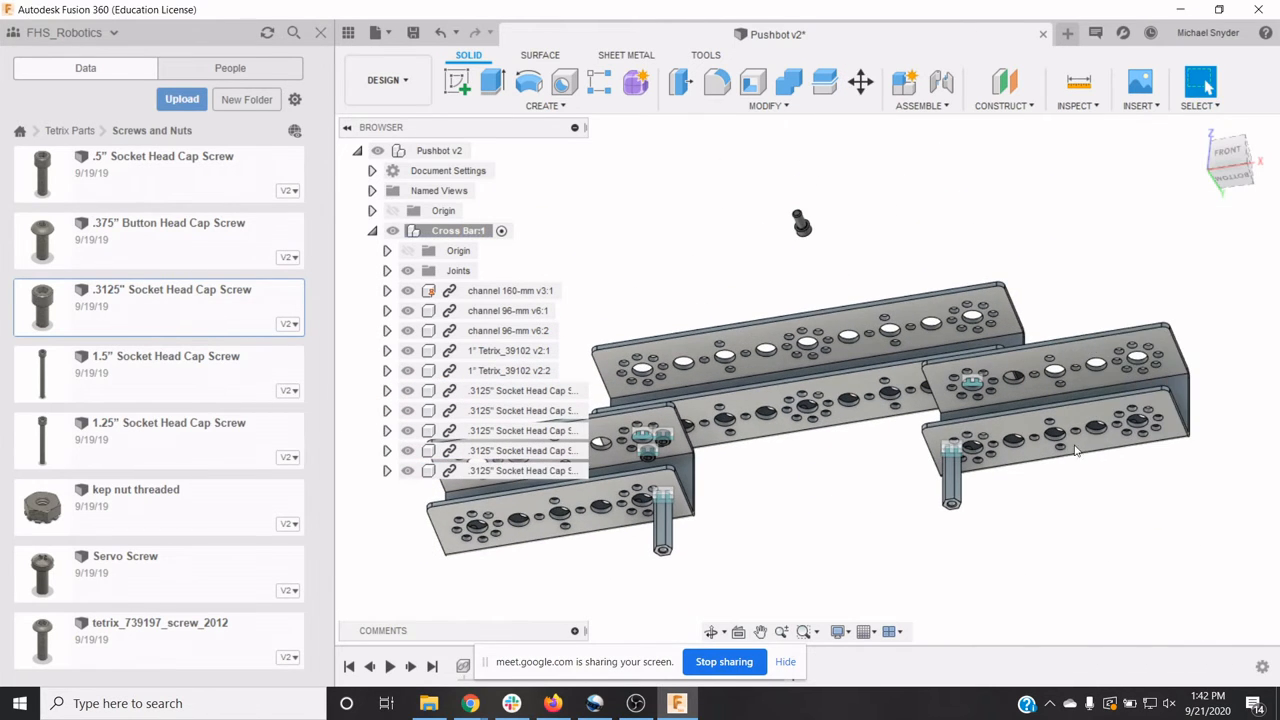
# Step: Joint the fifth cap screw, by its shank centre under the head, to the small hole opposite the third screw around the same large hole
pyautogui.scroll(-2, 824, 268)
pyautogui.scroll(5, 824, 268)
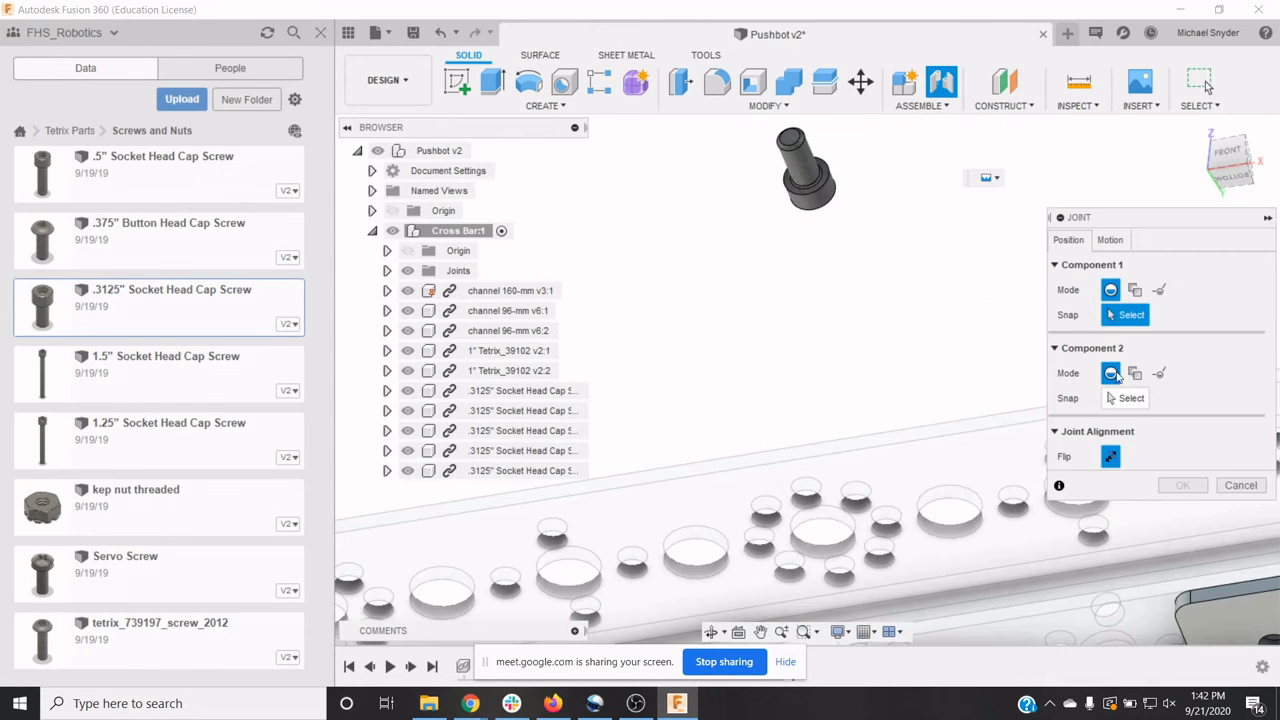
pyautogui.click(806, 180)
pyautogui.scroll(3, 711, 443)
pyautogui.scroll(-6, 711, 443)
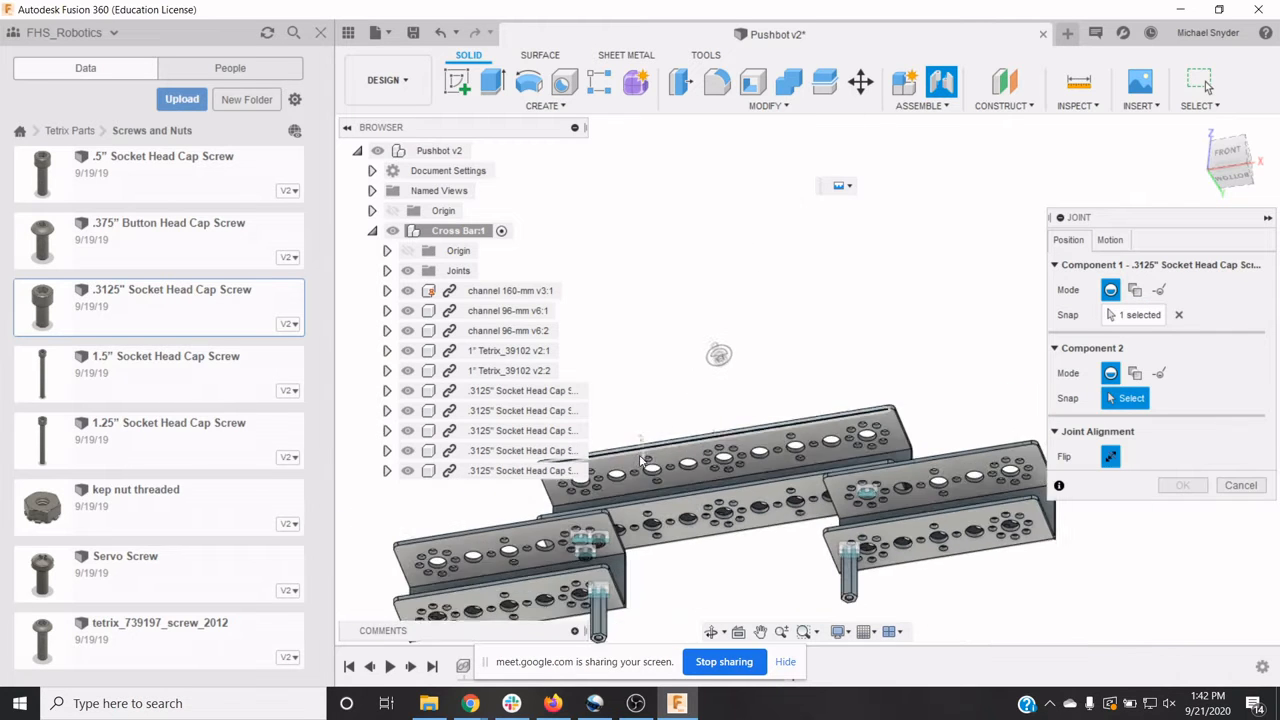
pyautogui.scroll(5, 573, 537)
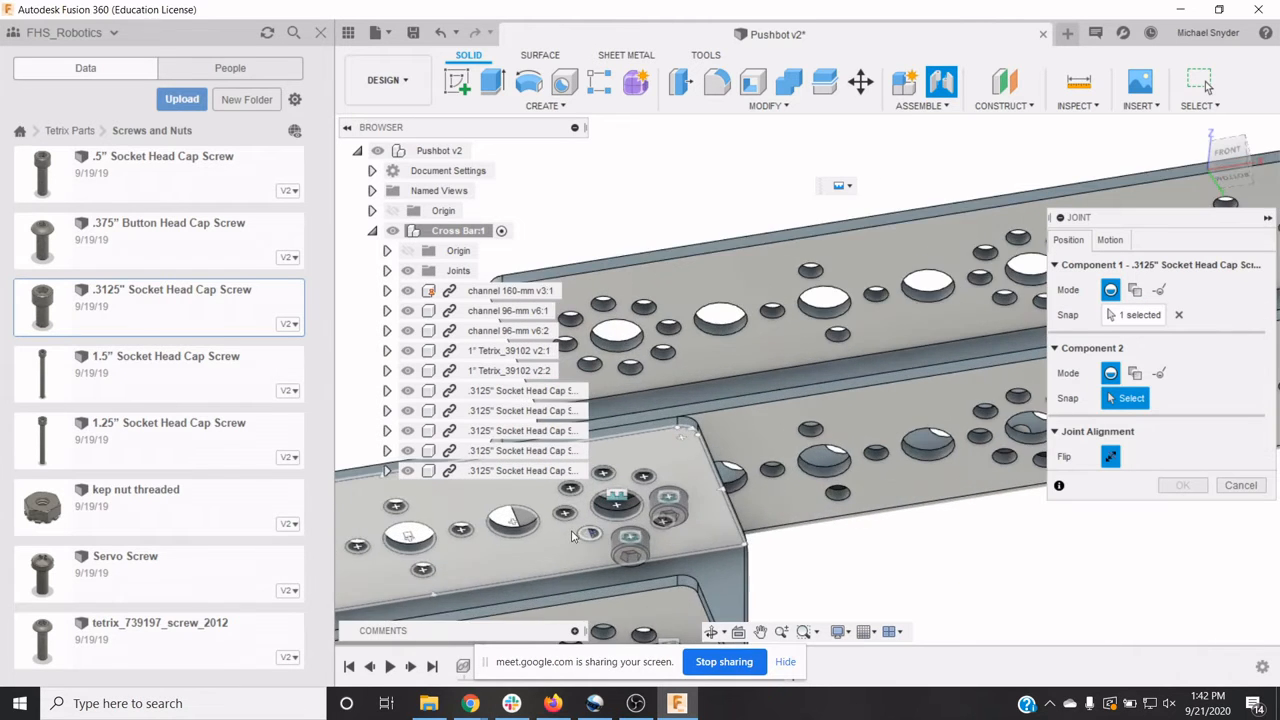
pyautogui.scroll(2, 573, 537)
pyautogui.click(573, 517)
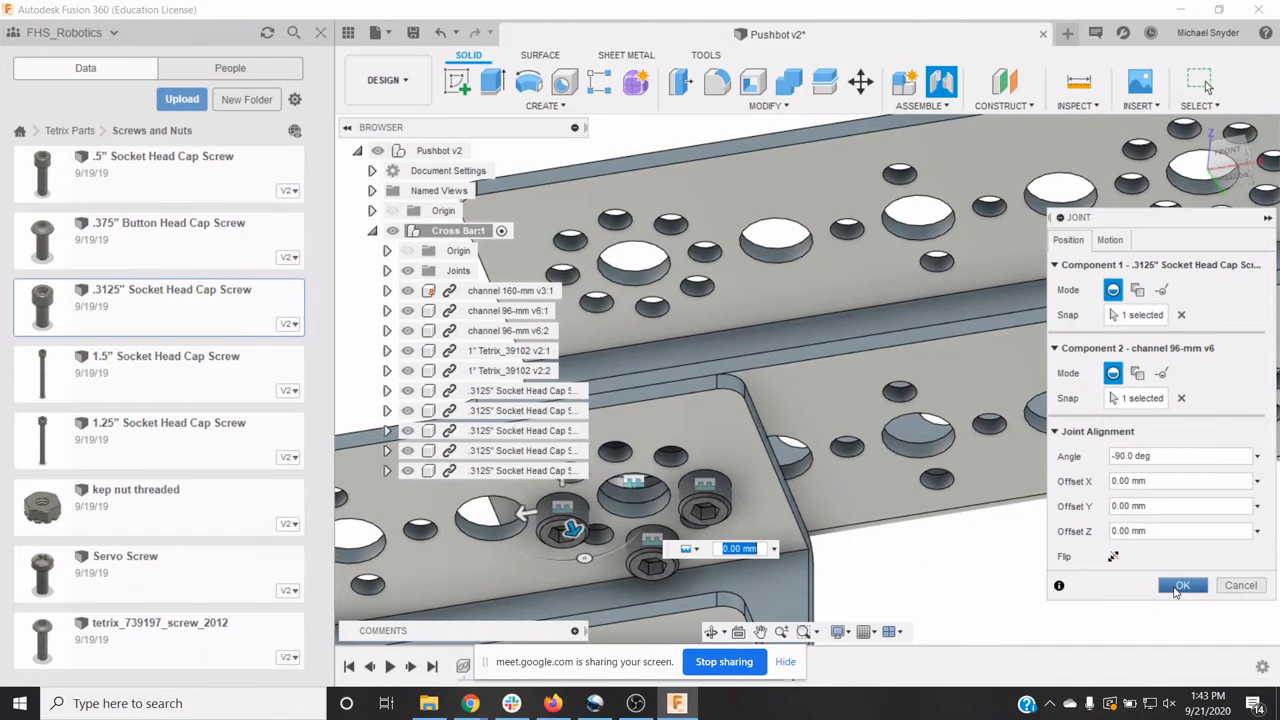
pyautogui.click(1180, 586)
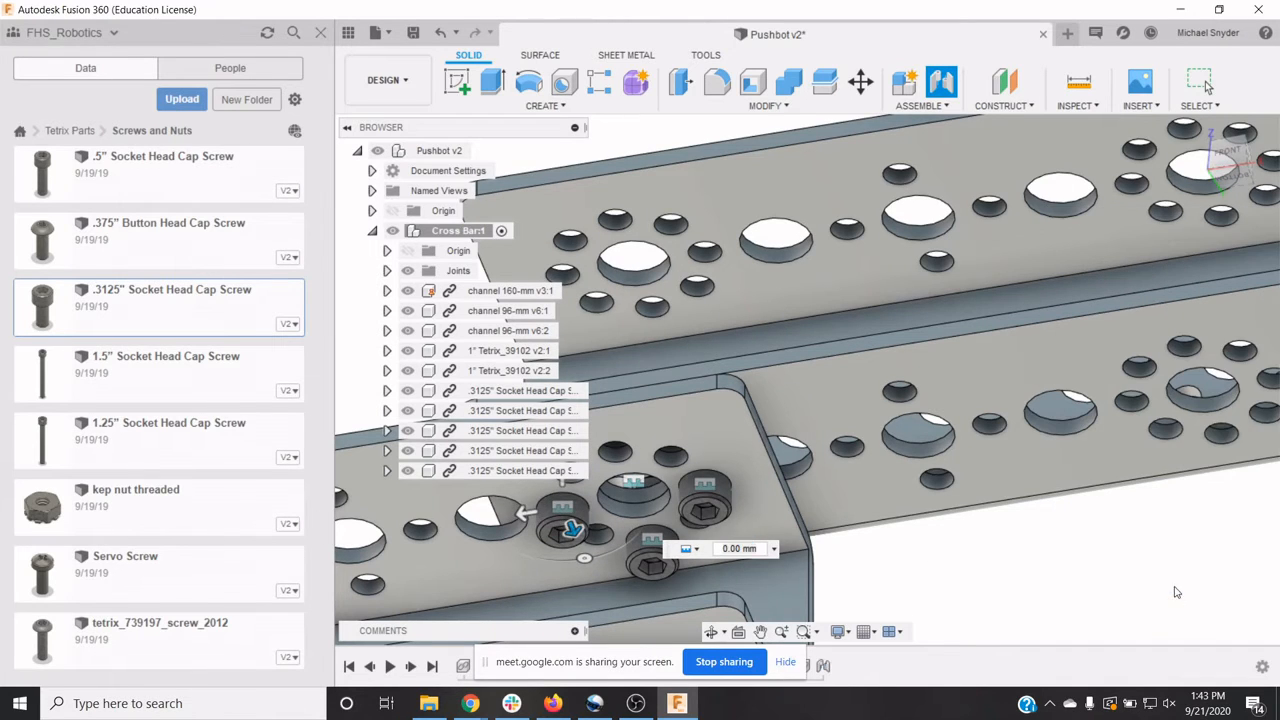
# Step: Insert a sixth .3125" Socket Head Cap Screw into the current design and accept its default placement
pyautogui.rightClick(140, 297)
pyautogui.click(166, 322)
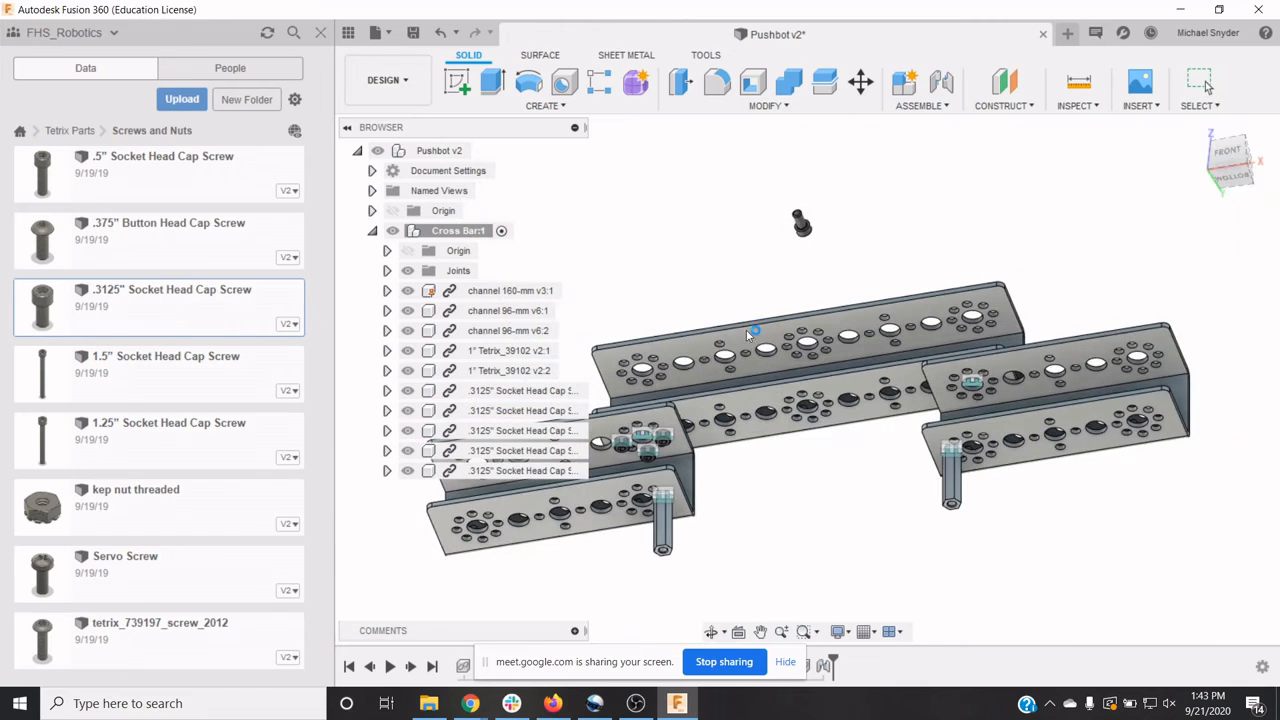
pyautogui.click(1183, 519)
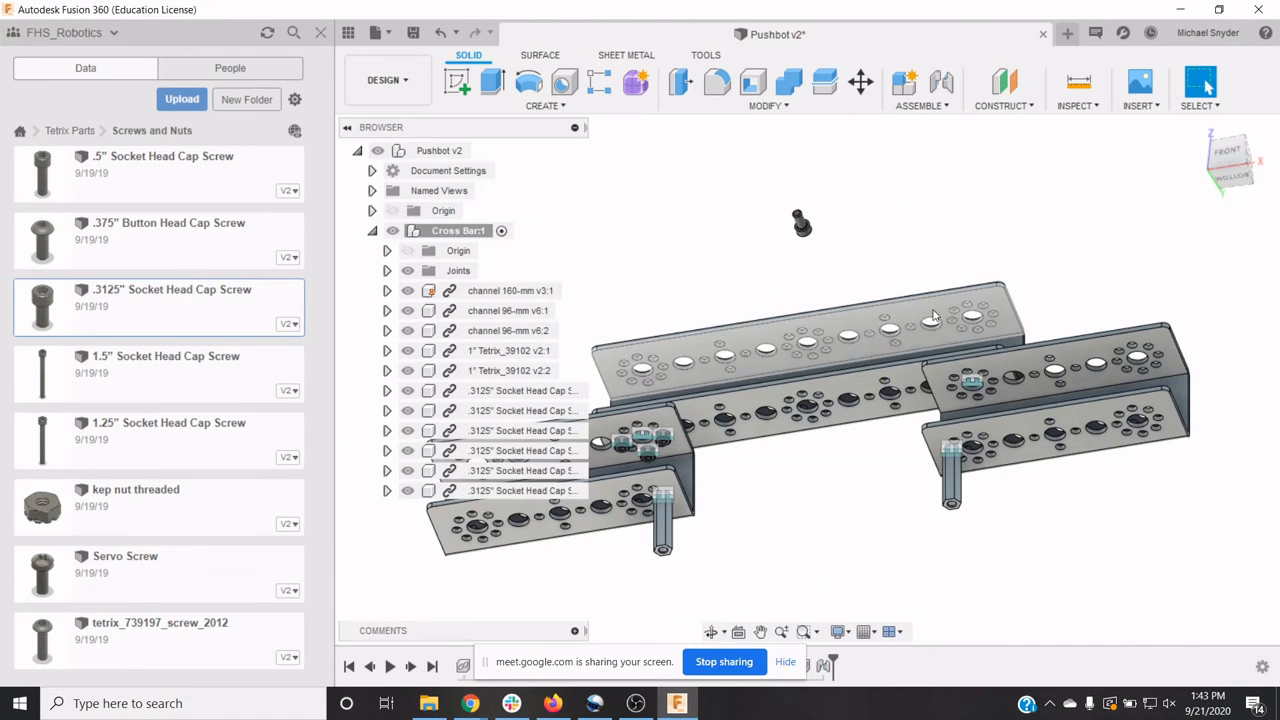
# Step: Joint the sixth cap screw, by its shank centre under the head, to the small hole opposite the fourth screw around the same large hole
pyautogui.press('j')
pyautogui.scroll(-2, 795, 215)
pyautogui.scroll(5, 795, 215)
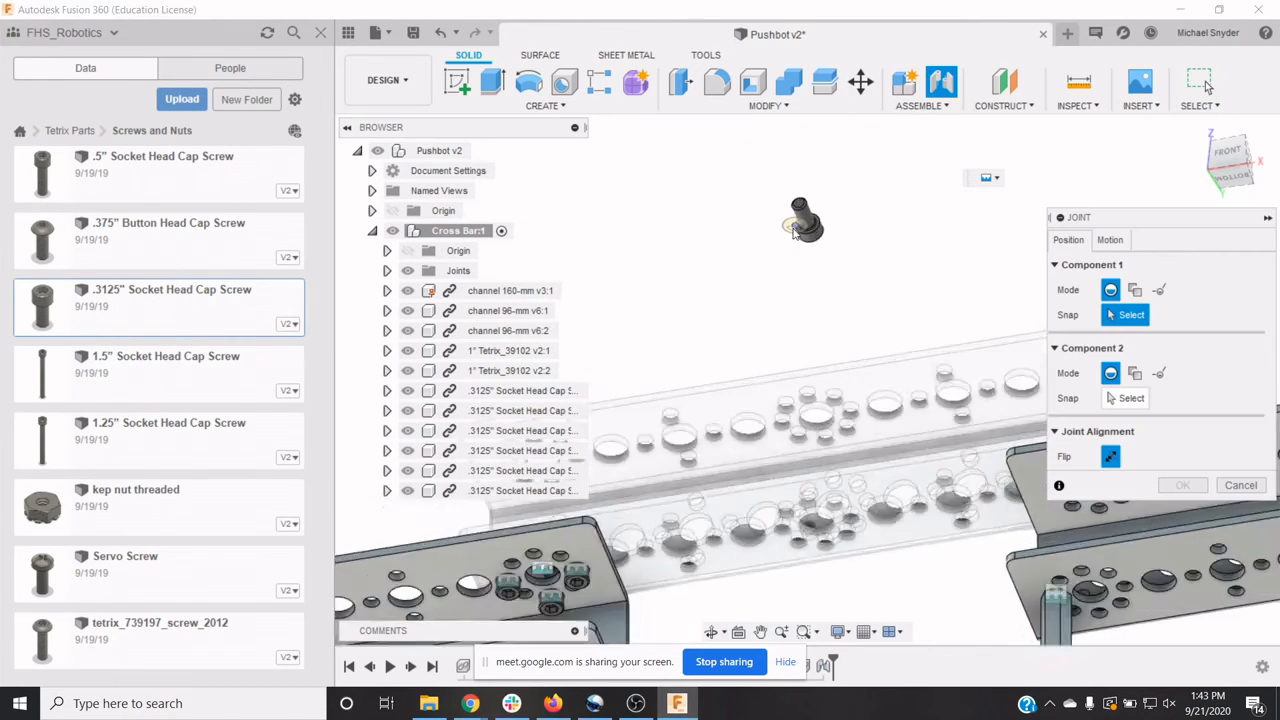
pyautogui.click(835, 228)
pyautogui.scroll(-5, 790, 265)
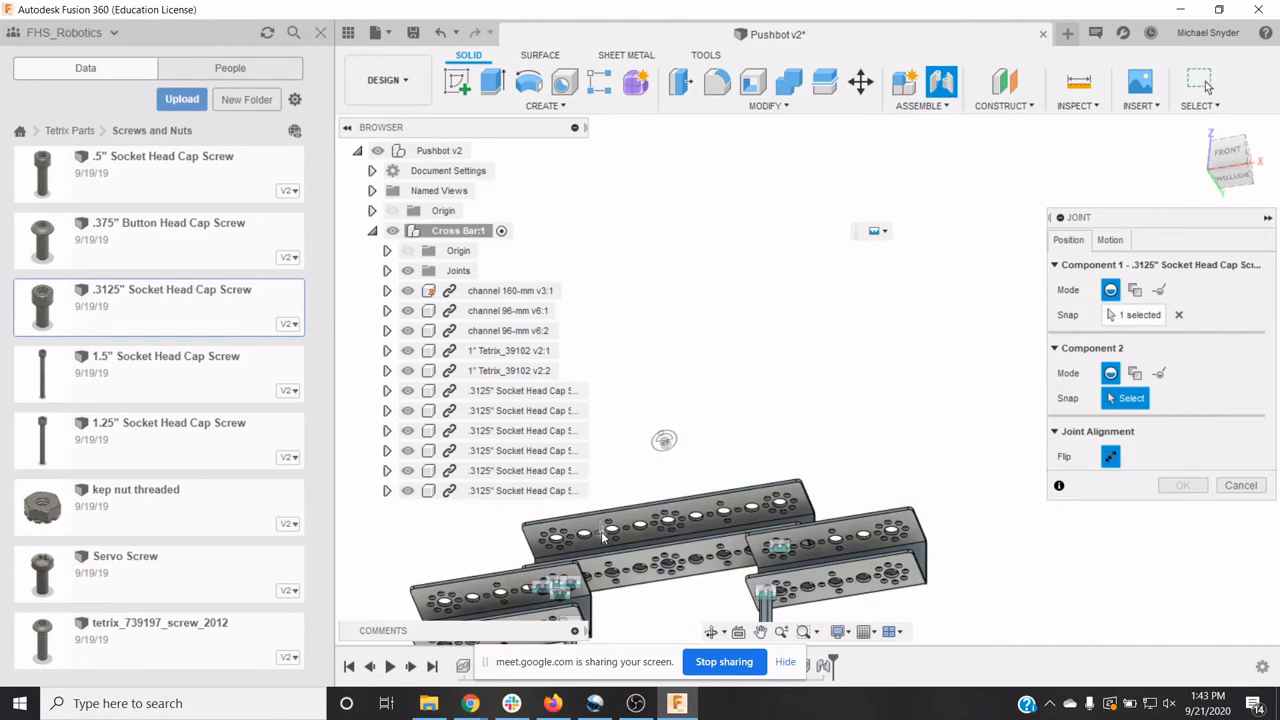
pyautogui.scroll(5, 578, 605)
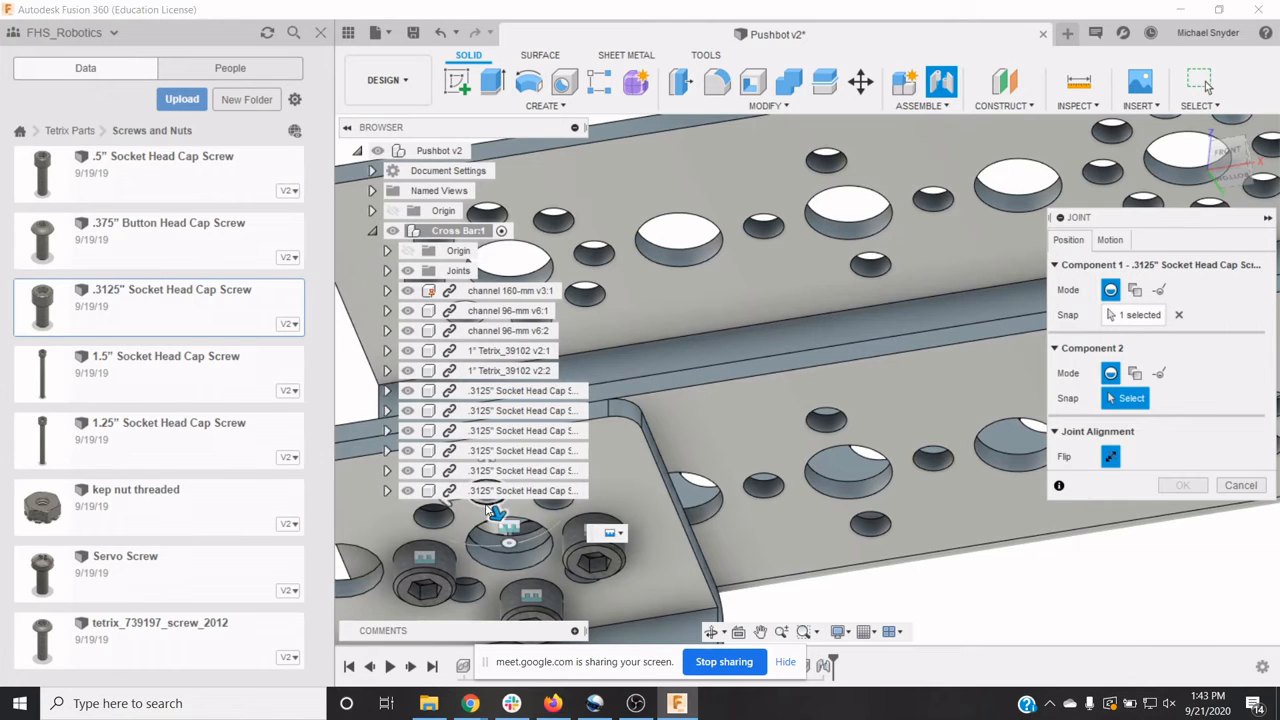
pyautogui.click(503, 520)
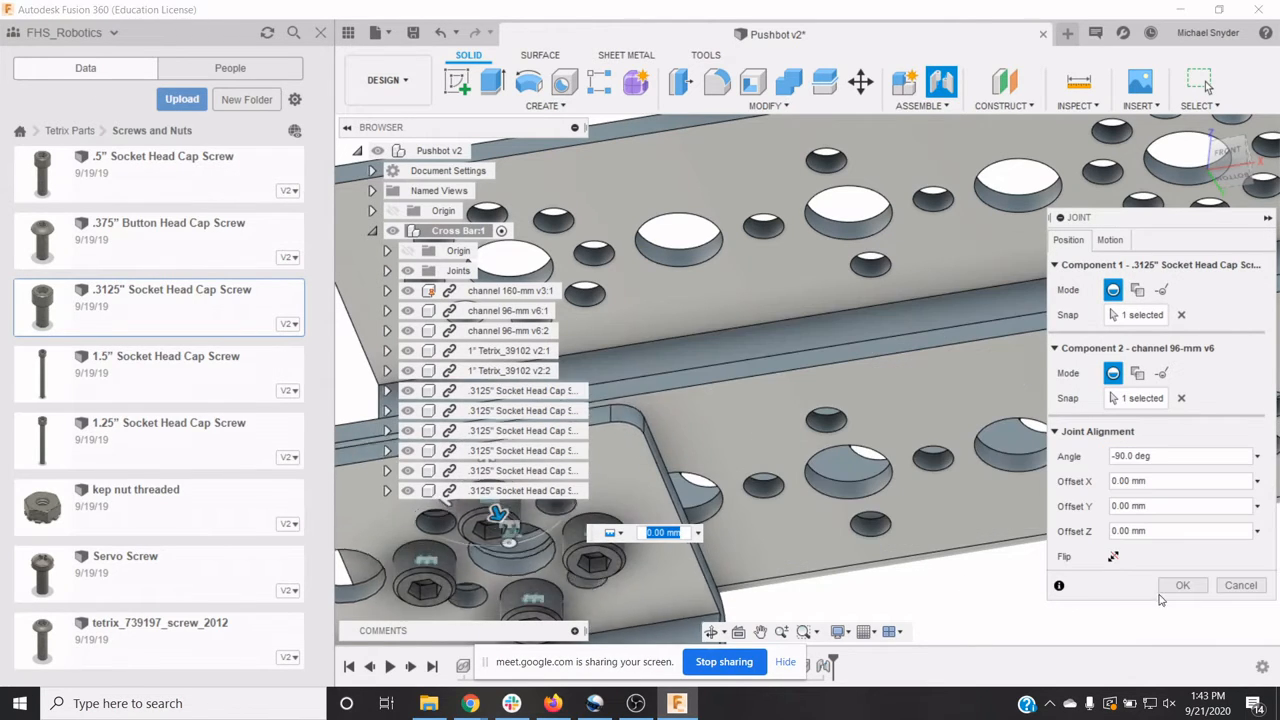
pyautogui.press('Return')
pyautogui.scroll(5, 820, 427)
pyautogui.scroll(-5, 820, 427)
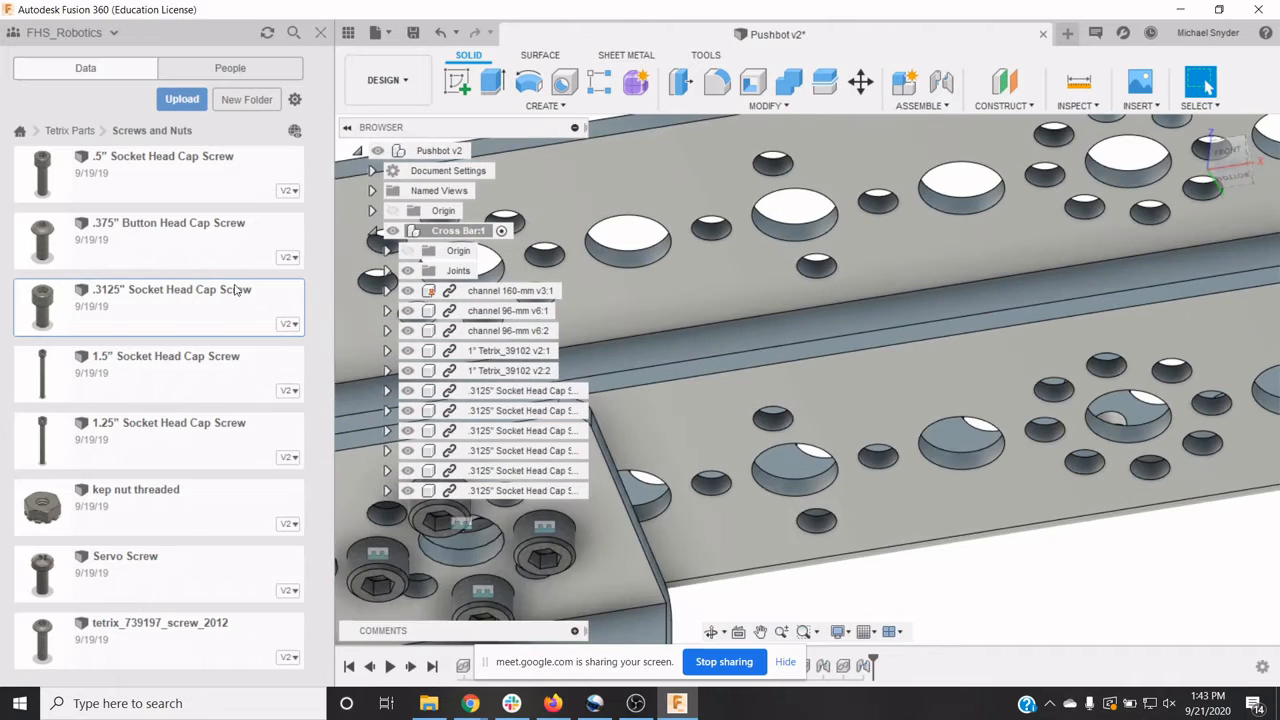
# Step: Insert a seventh .3125" Socket Head Cap Screw into the current design and accept its default placement
pyautogui.rightClick(177, 303)
pyautogui.click(190, 322)
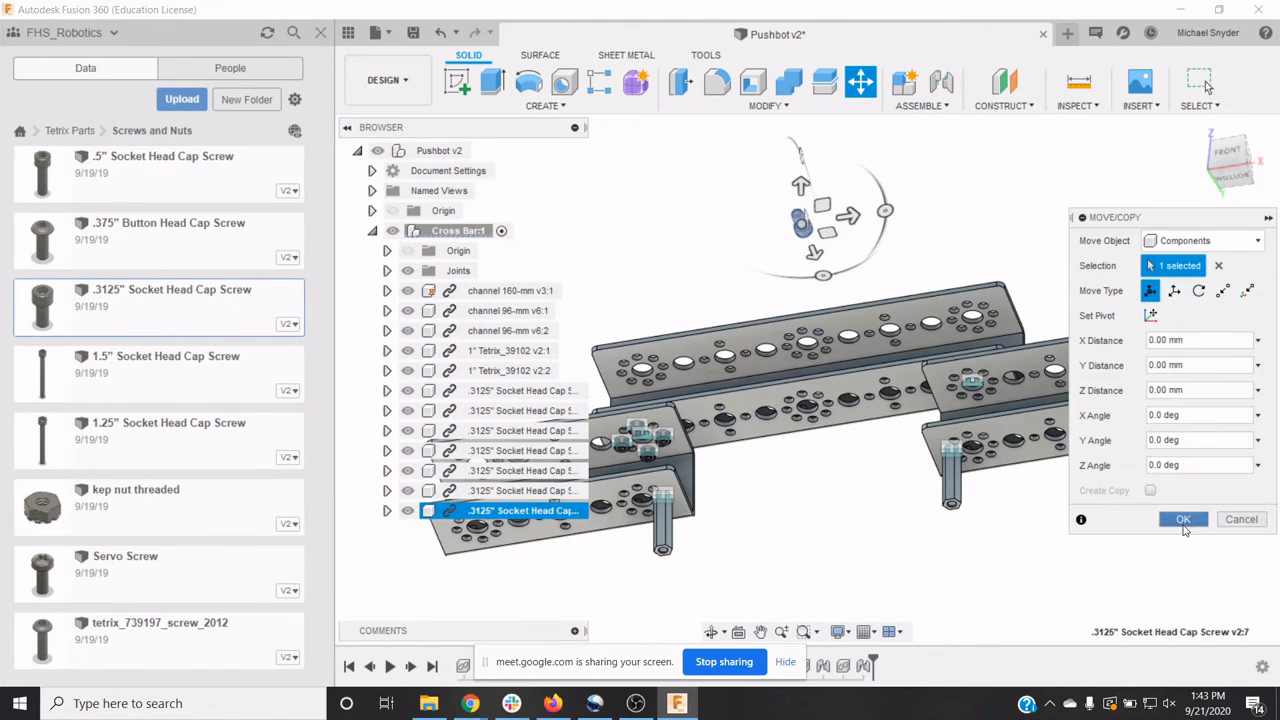
pyautogui.click(1183, 520)
# Step: Joint the seventh cap screw, by its shank centre under the head, to the other 96 mm channel's upper flange at the small hole nearest its inner end
pyautogui.scroll(10, 820, 245)
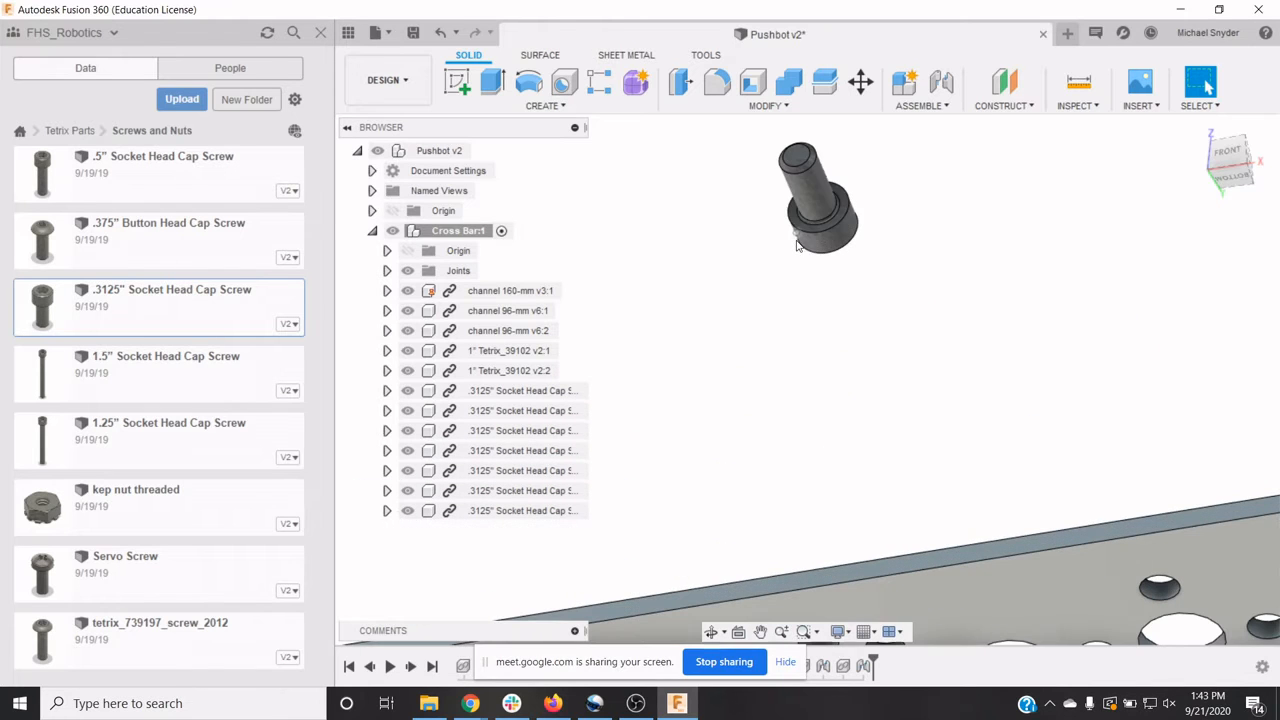
pyautogui.press('j')
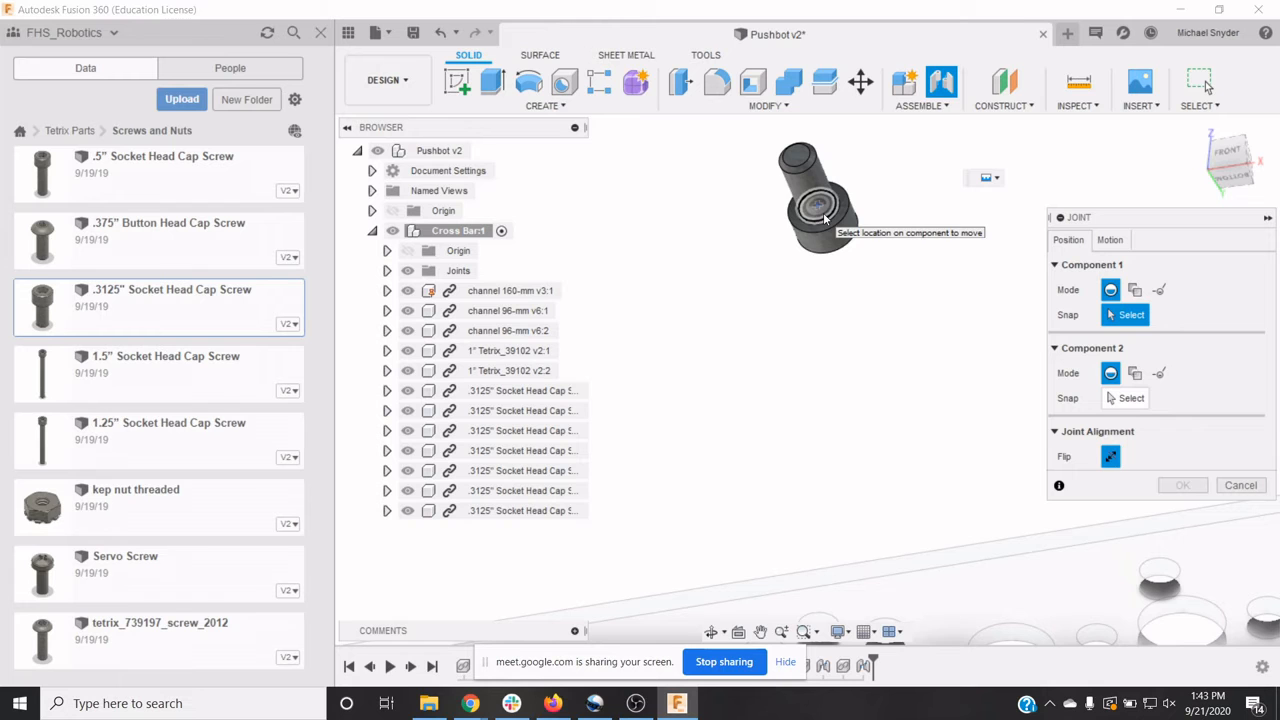
pyautogui.click(824, 218)
pyautogui.scroll(-5, 958, 445)
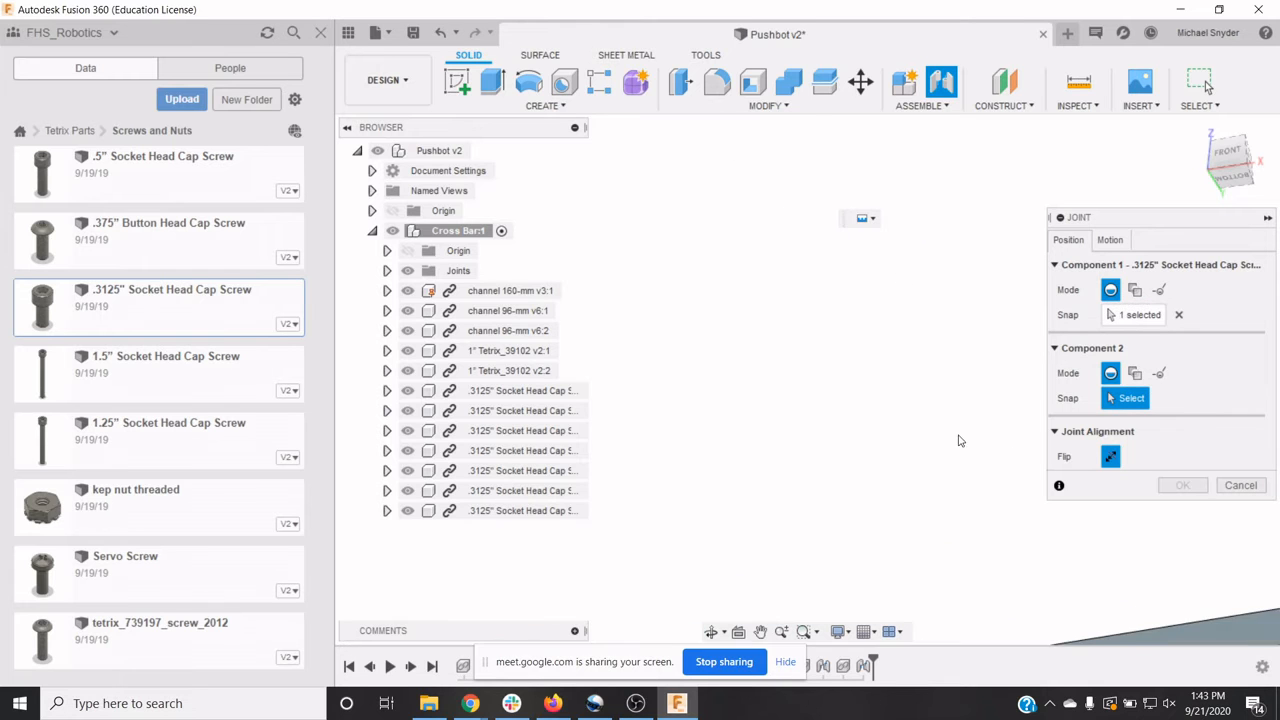
pyautogui.scroll(5, 1083, 524)
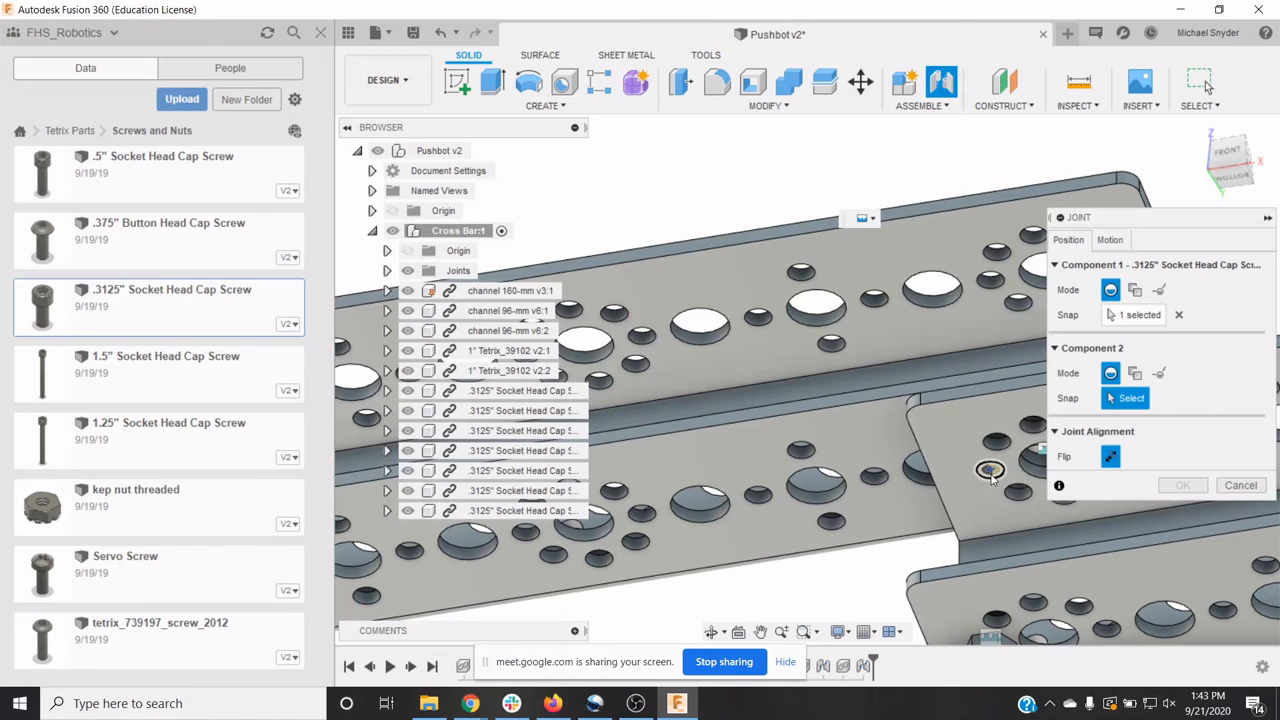
pyautogui.click(990, 474)
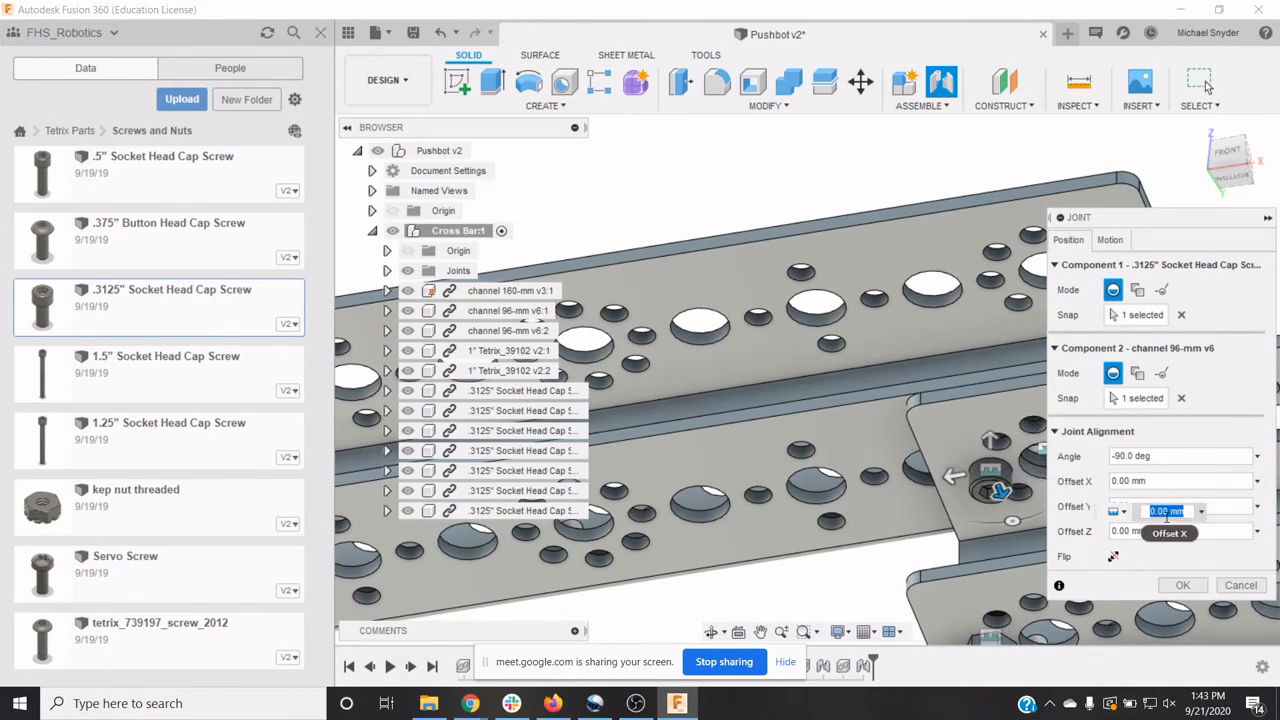
pyautogui.click(1183, 586)
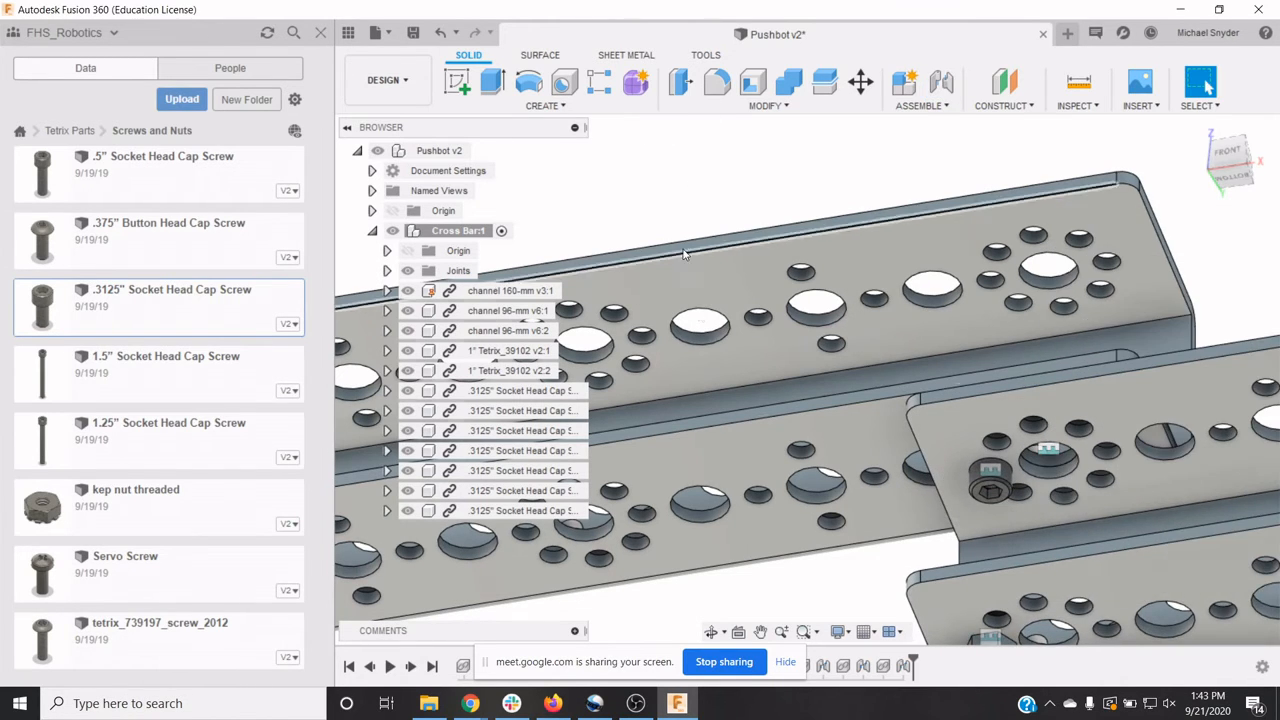
# Step: Insert an eighth .3125" Socket Head Cap Screw into the current design and accept its default placement
pyautogui.rightClick(200, 319)
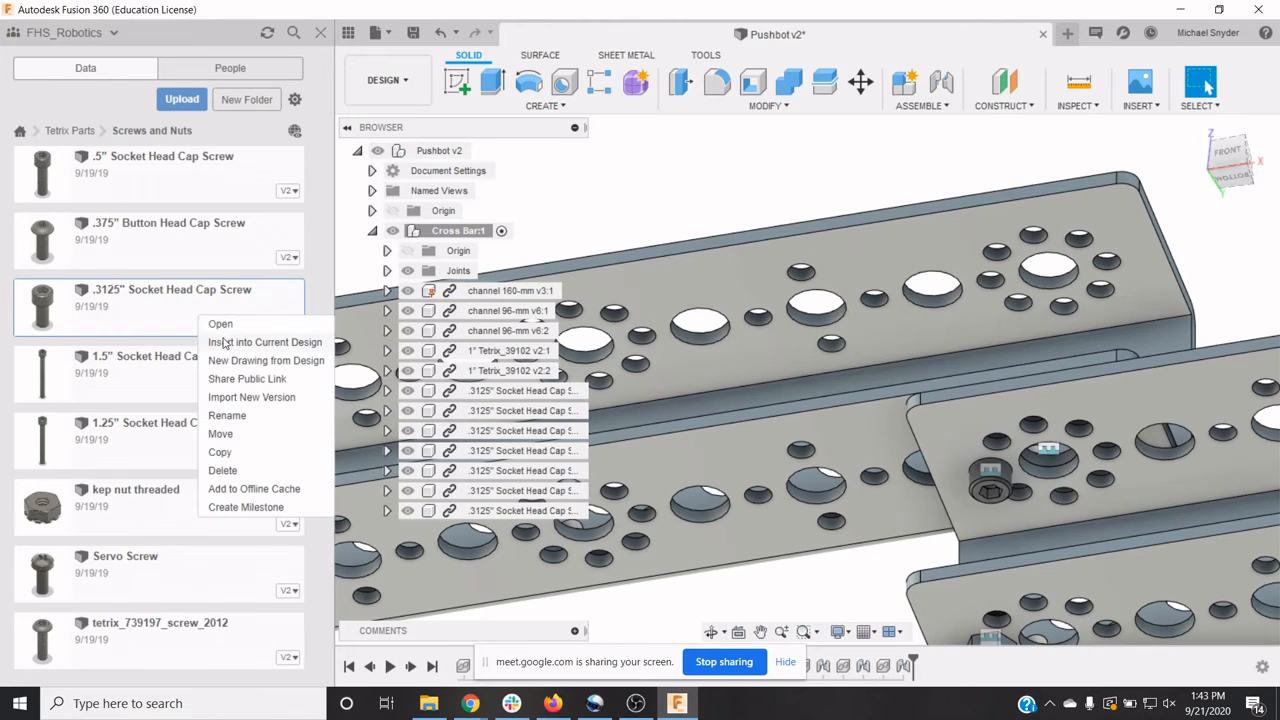
pyautogui.click(224, 340)
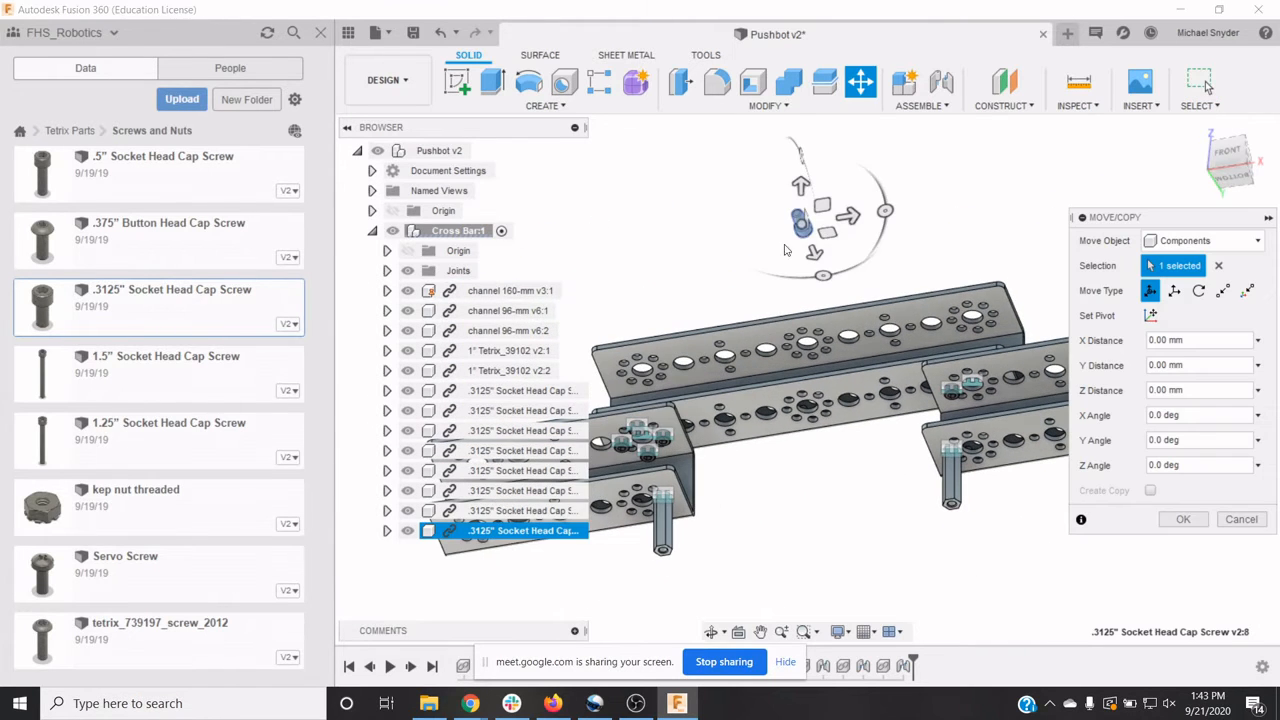
pyautogui.click(1183, 519)
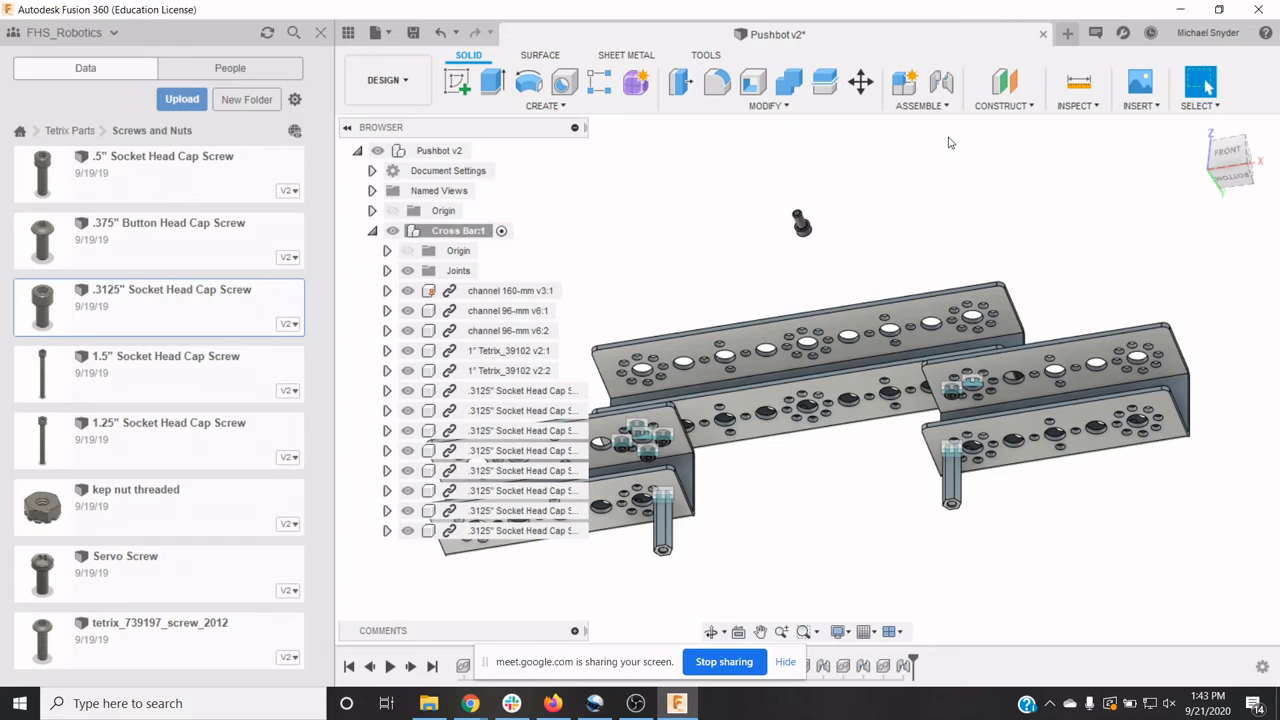
# Step: Joint the eighth cap screw, by its shank centre under the head, to a small hole around the same large hole, skipping one from the seventh screw
pyautogui.click(932, 110)
pyautogui.click(926, 148)
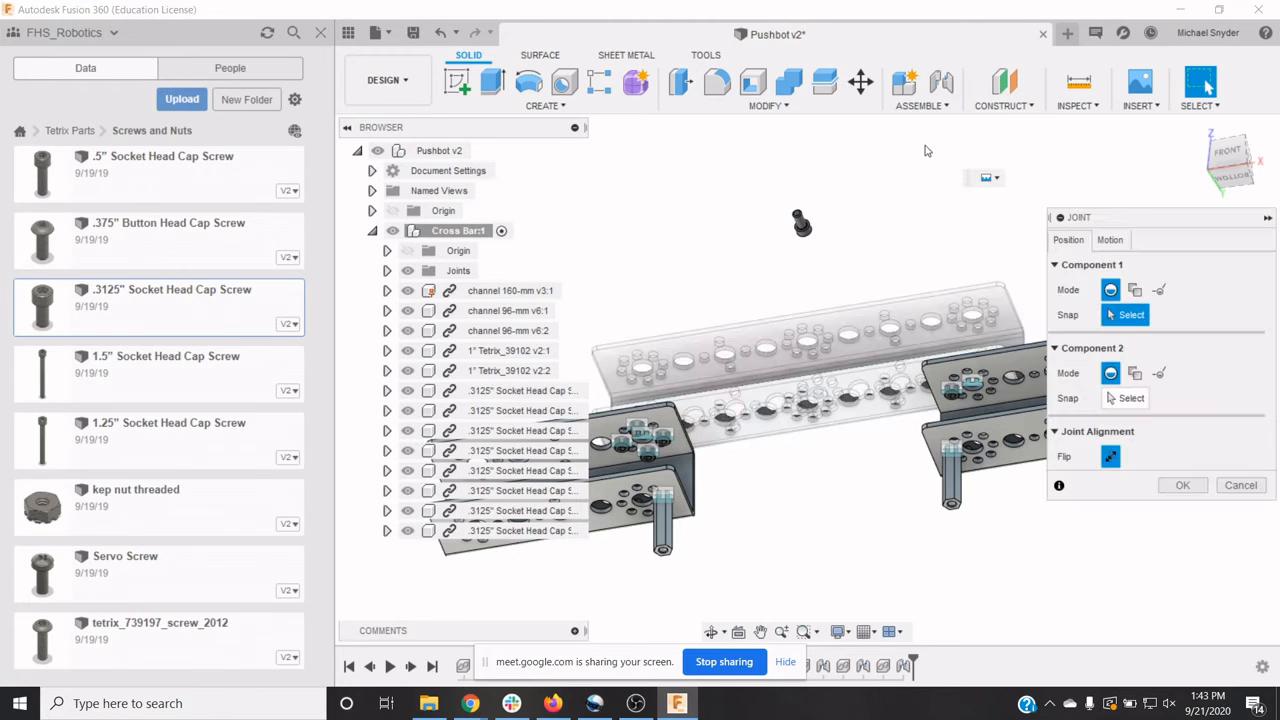
pyautogui.scroll(5, 800, 224)
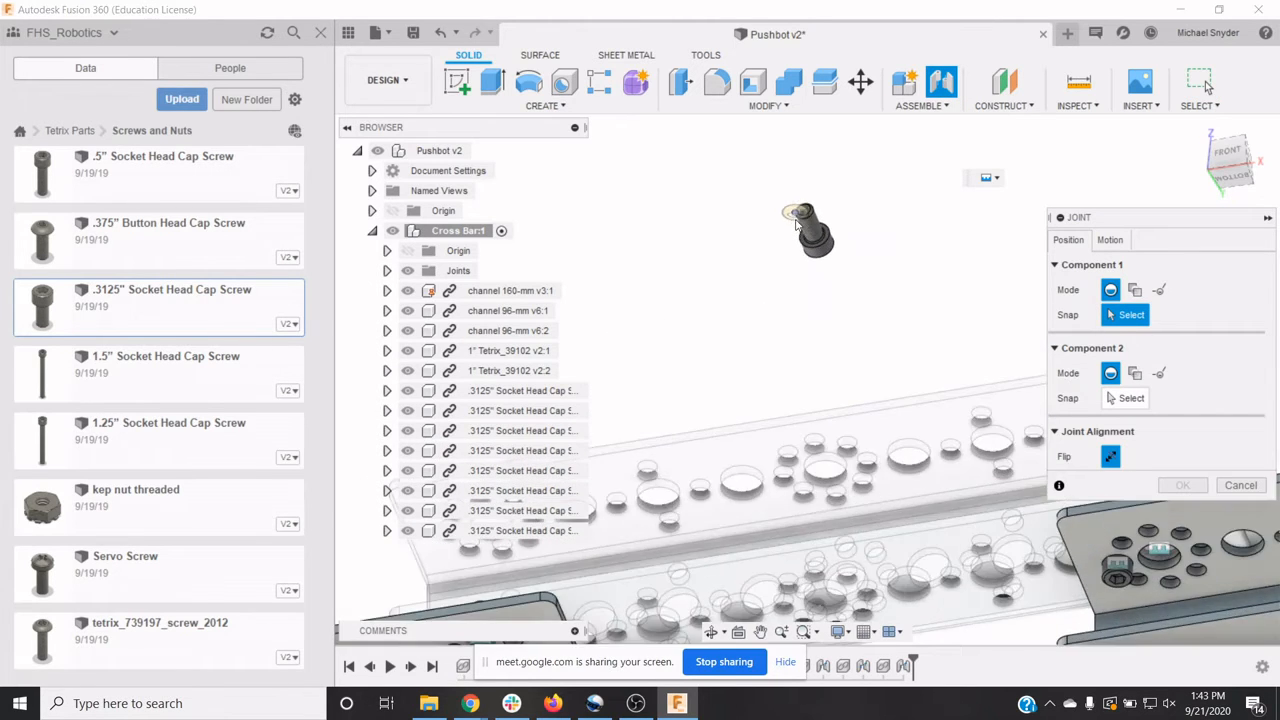
pyautogui.scroll(2, 800, 224)
pyautogui.click(858, 276)
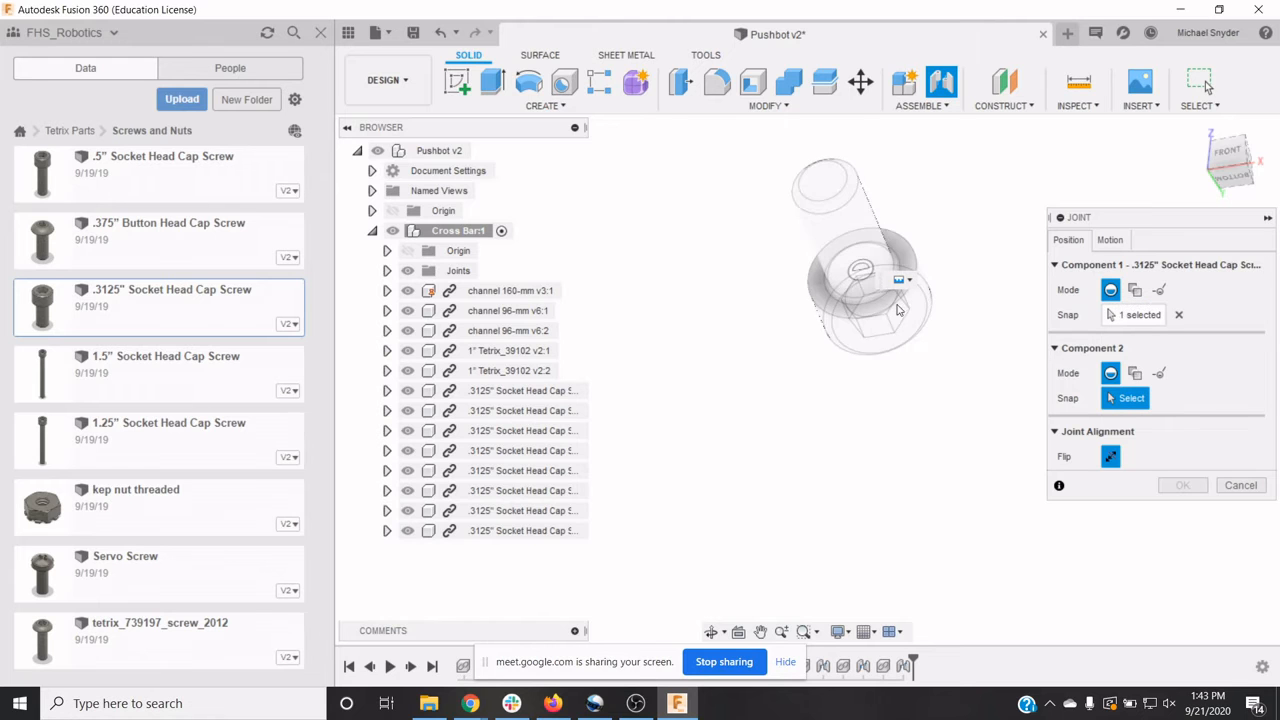
pyautogui.scroll(-5, 935, 390)
pyautogui.scroll(-3, 960, 428)
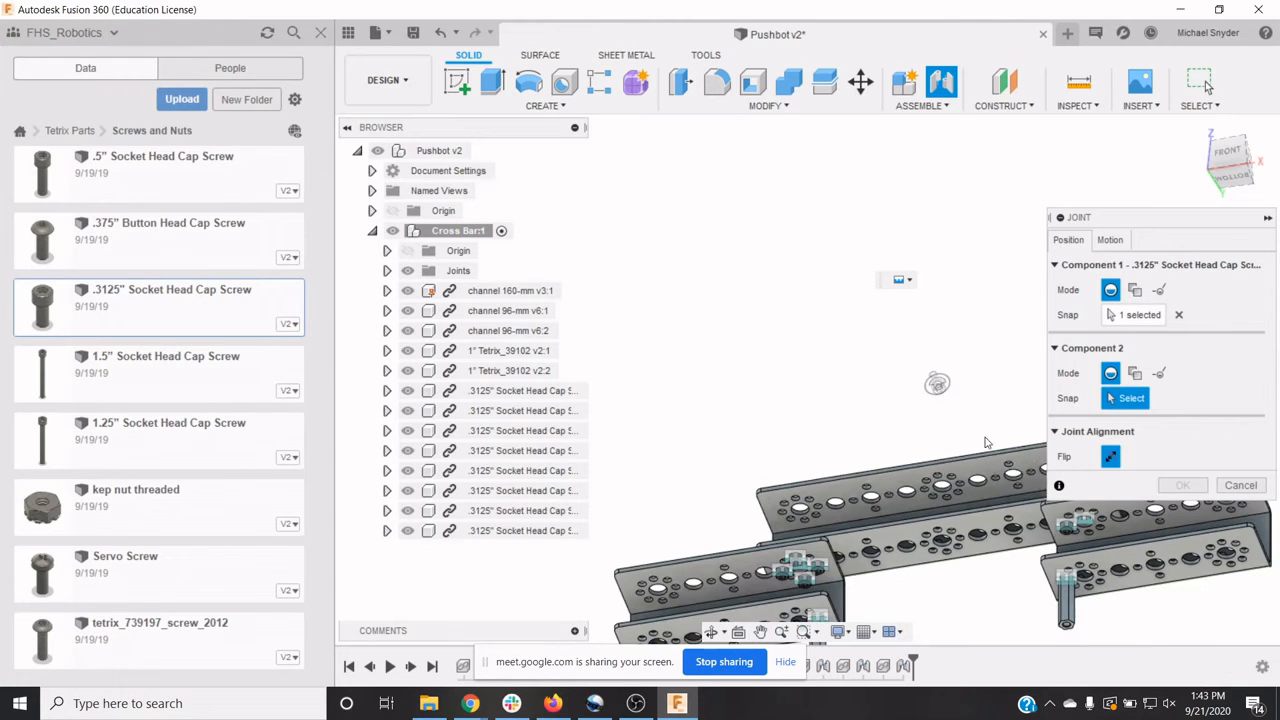
pyautogui.scroll(5, 1075, 535)
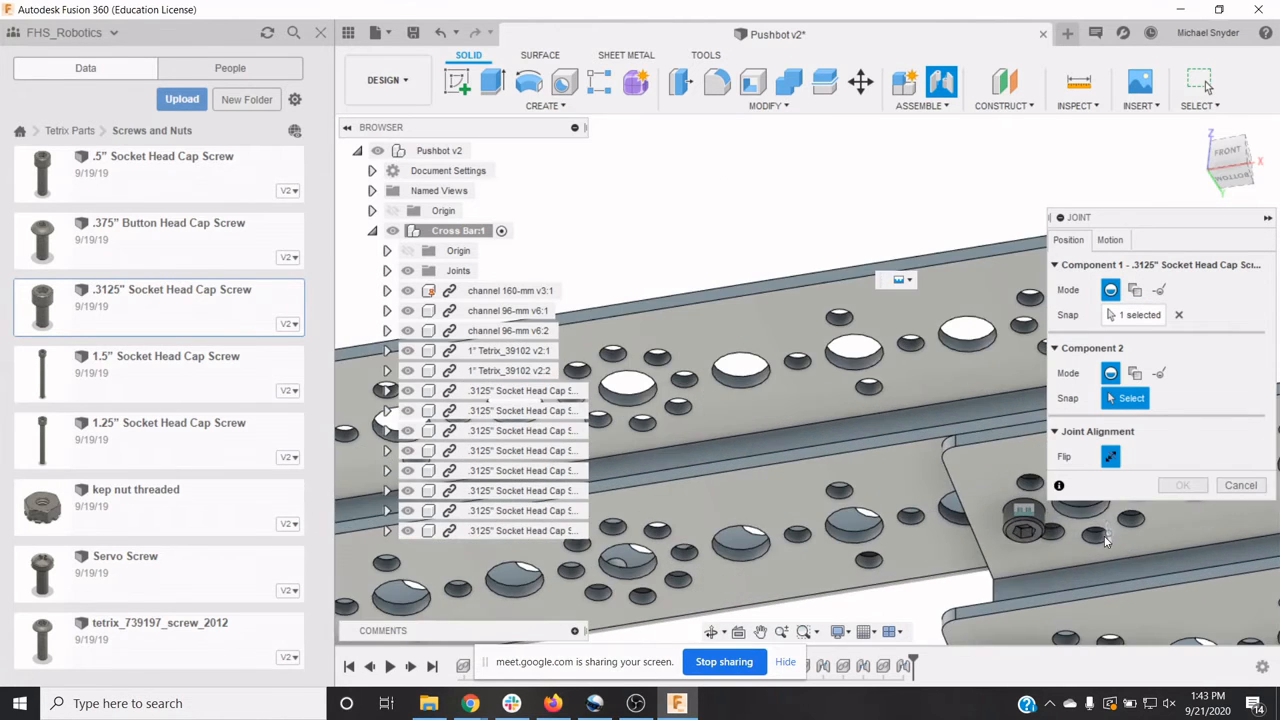
pyautogui.click(1097, 538)
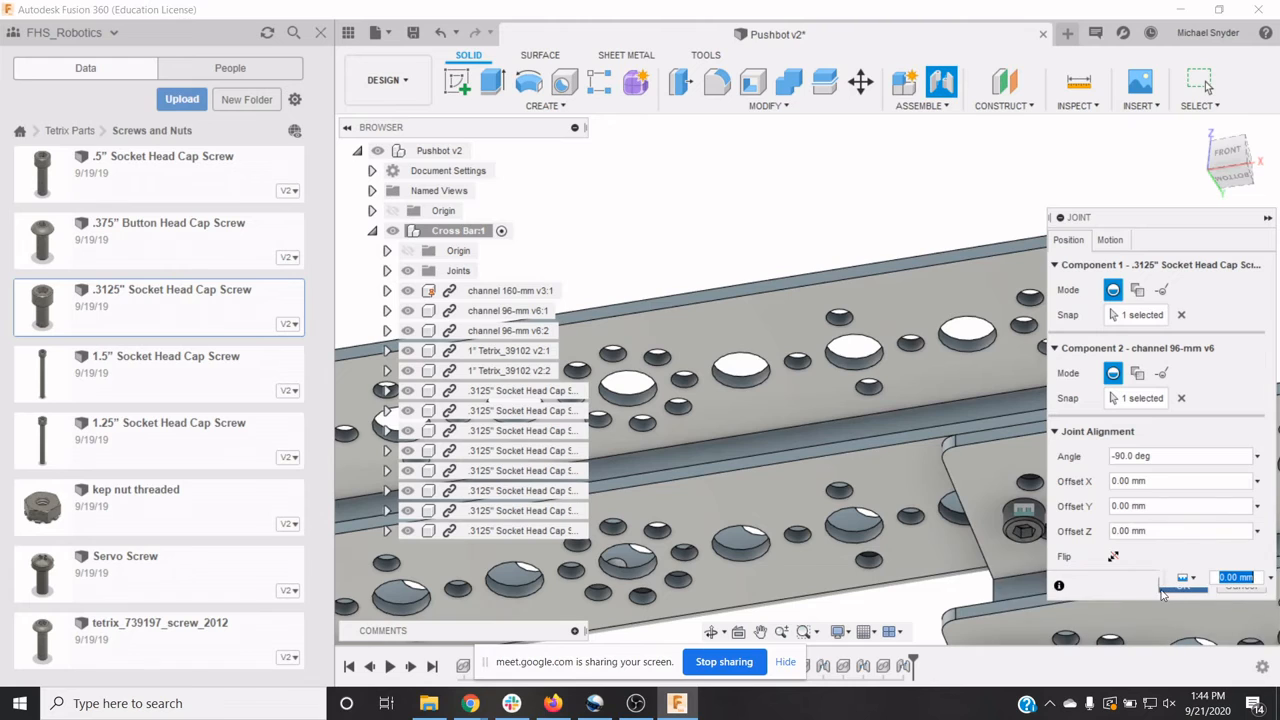
pyautogui.click(1178, 589)
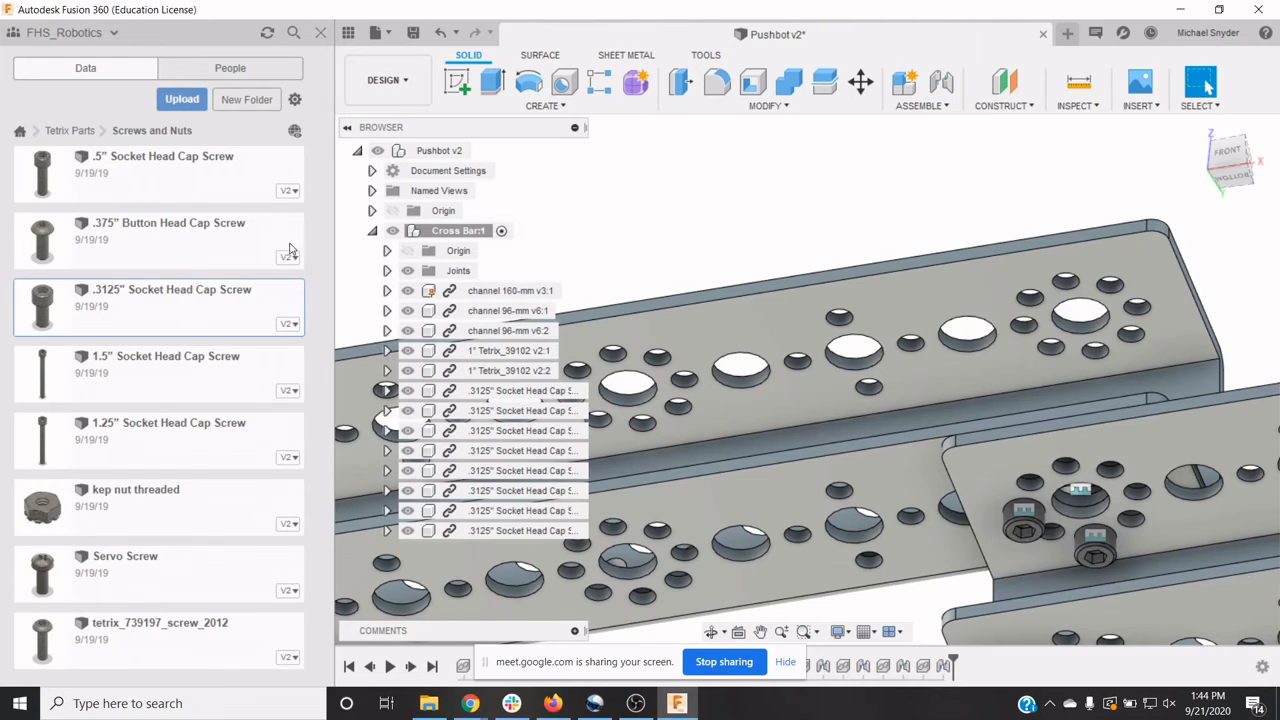
# Step: Insert a ninth .3125" Socket Head Cap Screw into the current design
pyautogui.rightClick(160, 289)
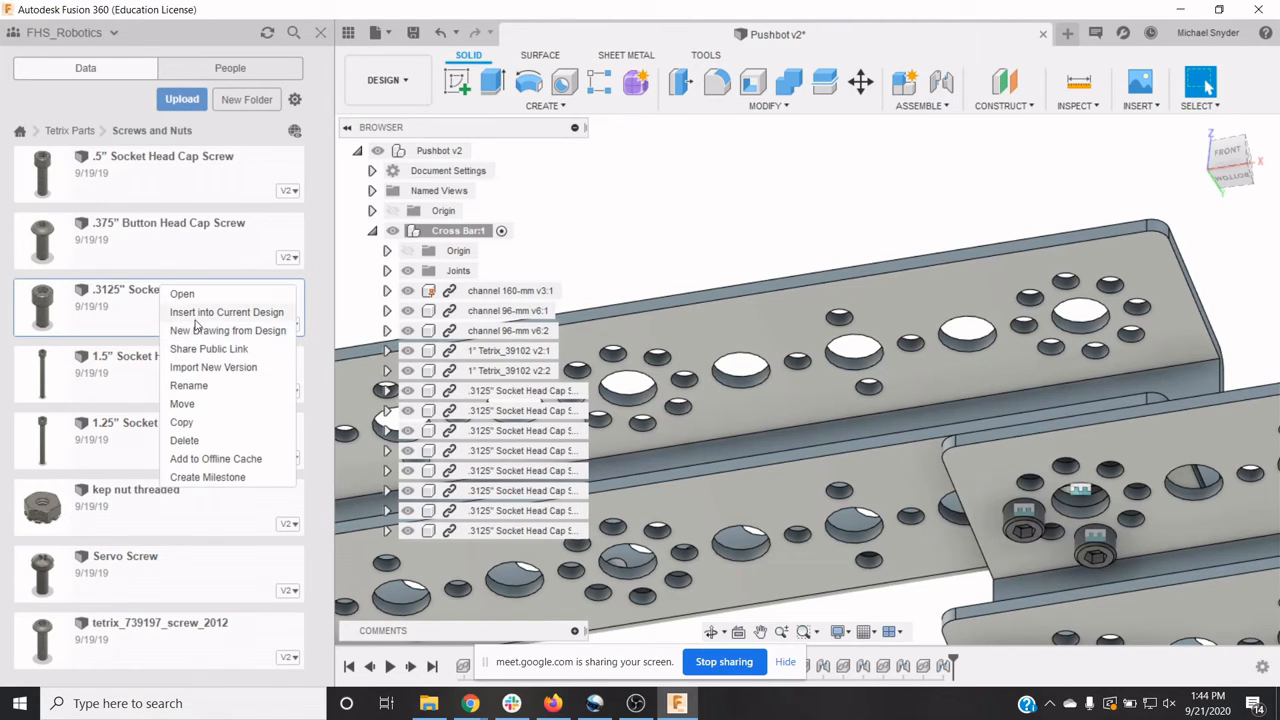
pyautogui.click(200, 312)
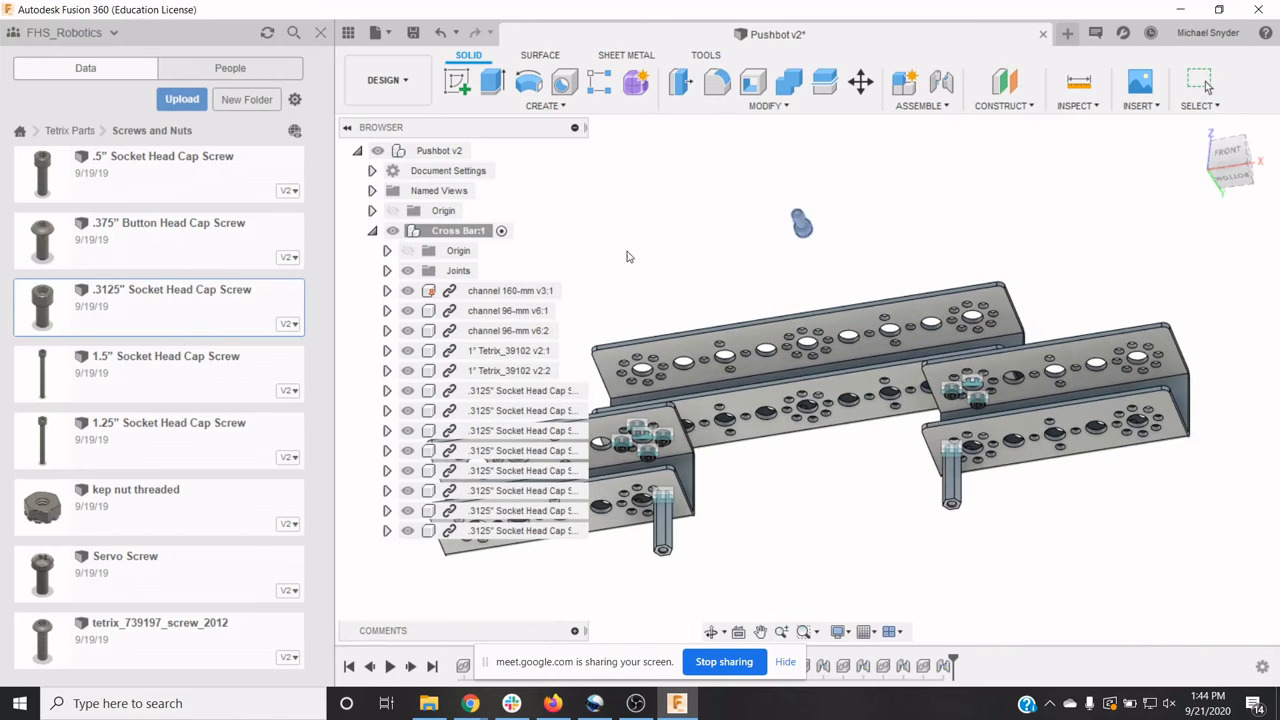
# Step: Joint the ninth cap screw, by its shank centre under the head, to the 96 mm channel's small hole opposite the seventh screw
pyautogui.press('j')
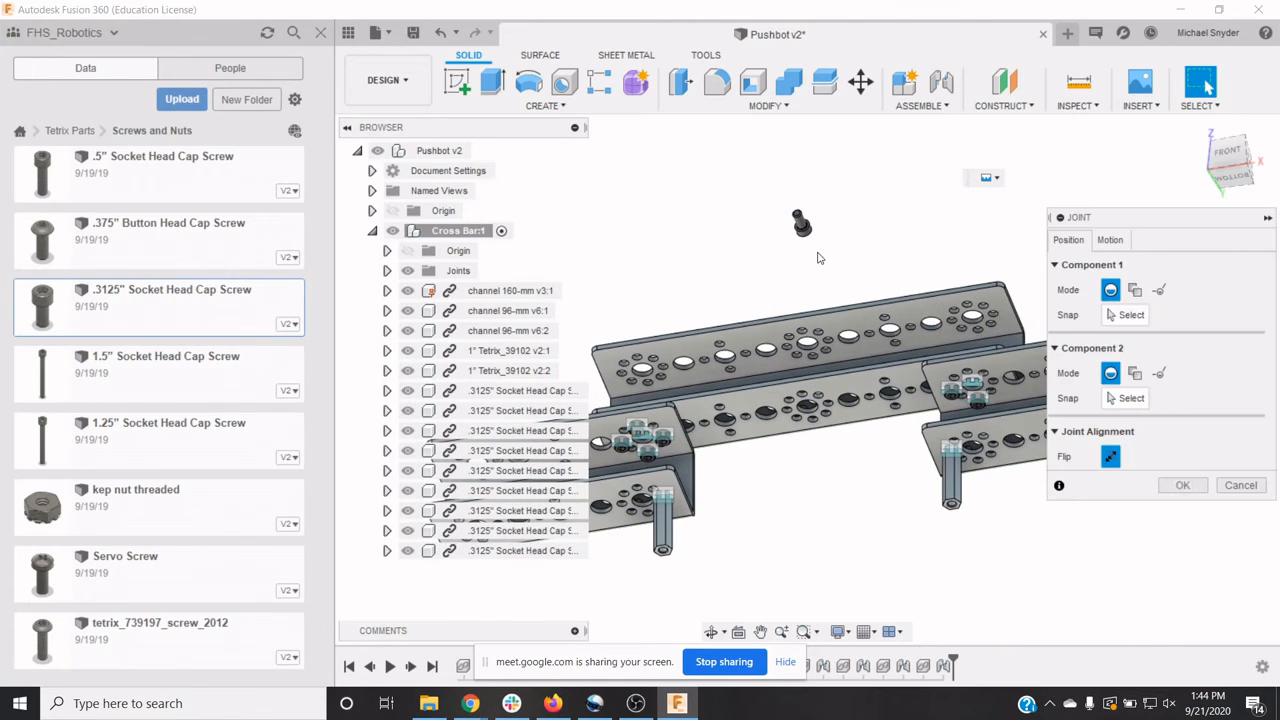
pyautogui.scroll(5, 805, 228)
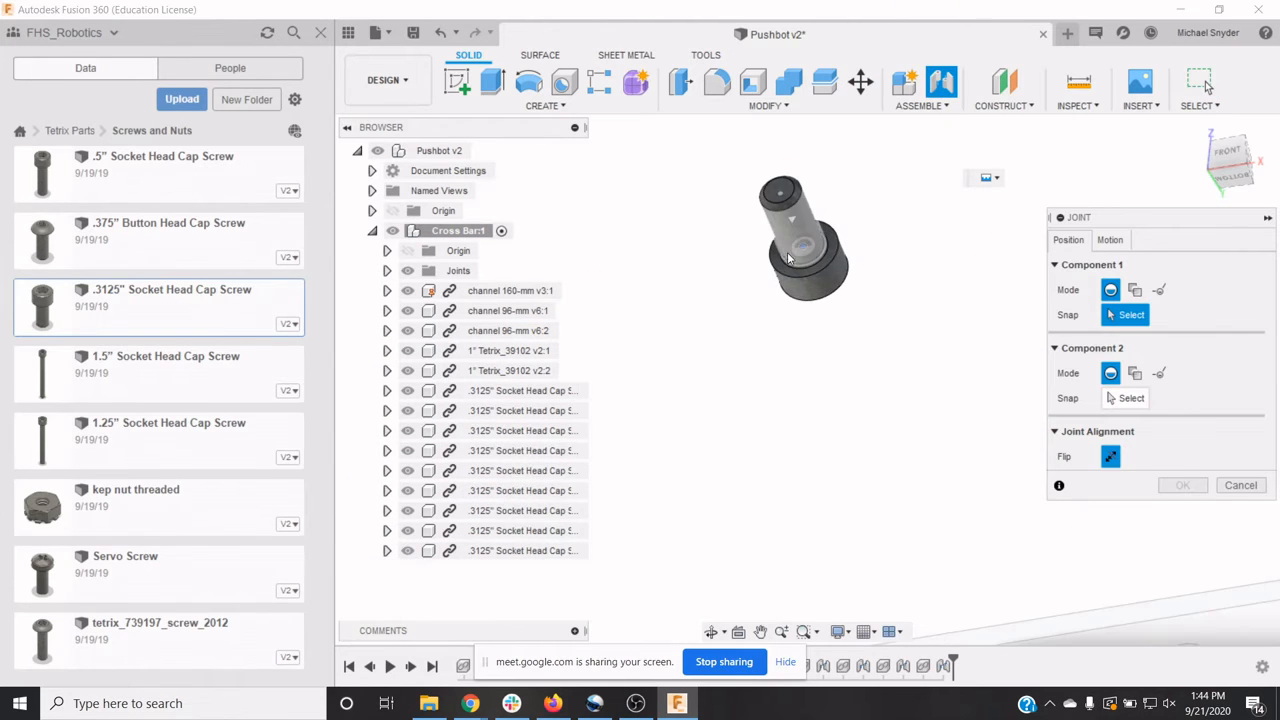
pyautogui.click(813, 258)
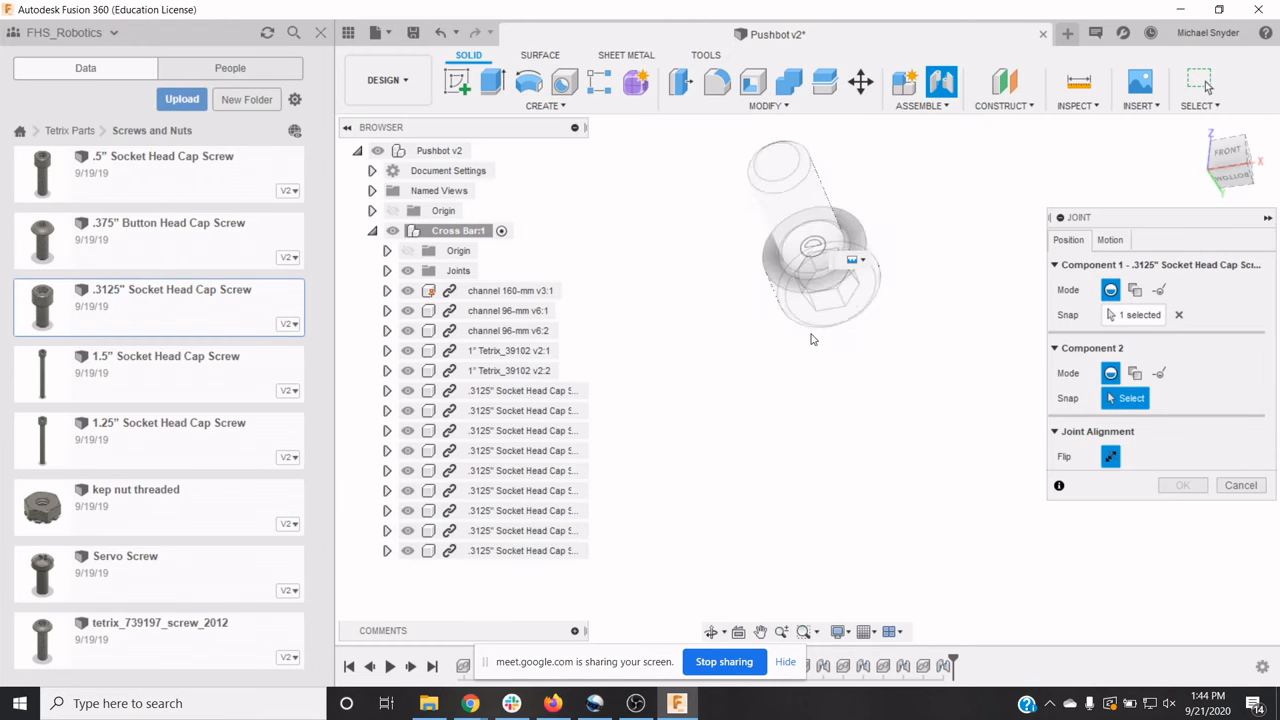
pyautogui.scroll(-5, 884, 352)
pyautogui.scroll(5, 1018, 480)
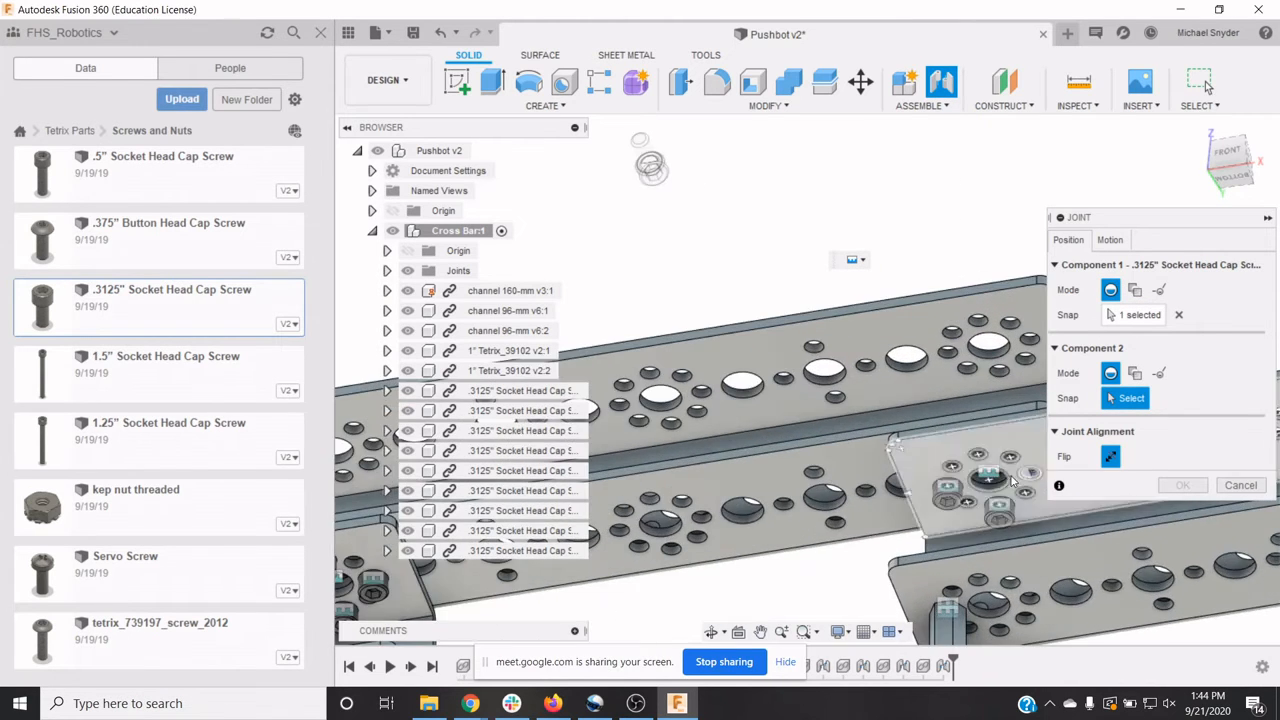
pyautogui.click(1033, 478)
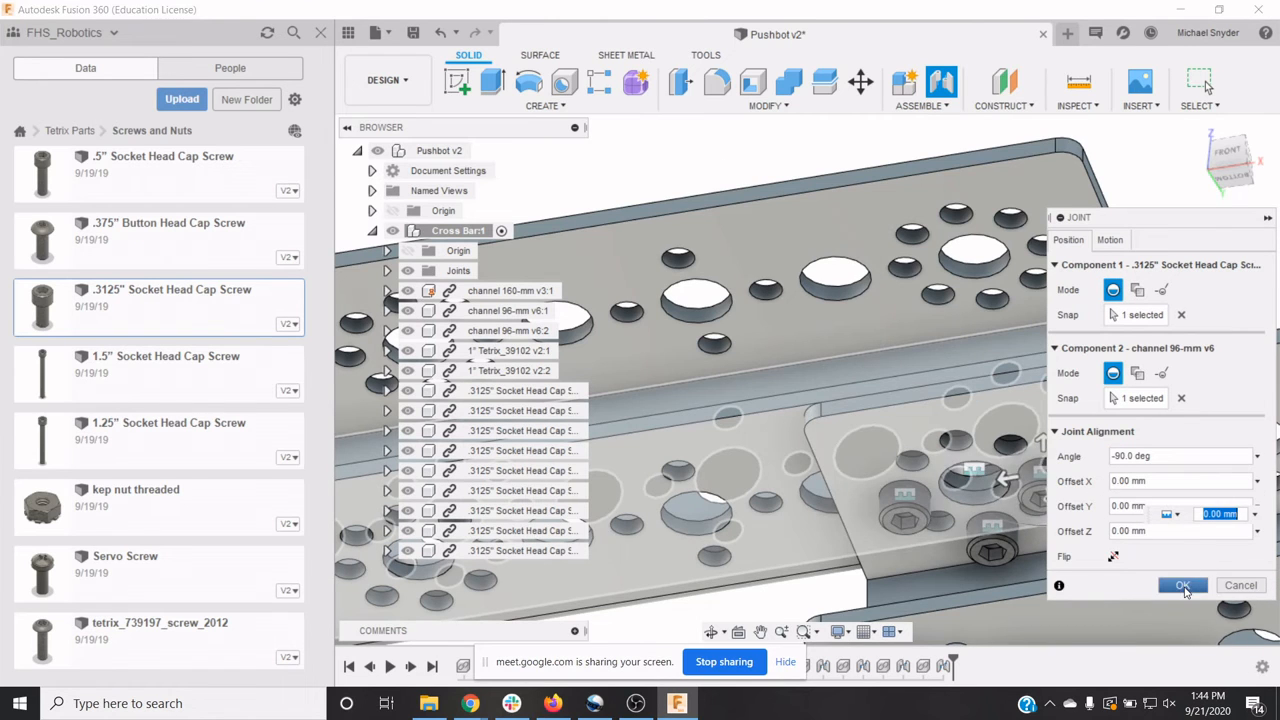
pyautogui.click(1183, 587)
# Step: Insert a tenth .3125" Socket Head Cap Screw into the current design and accept its default placement
pyautogui.rightClick(174, 306)
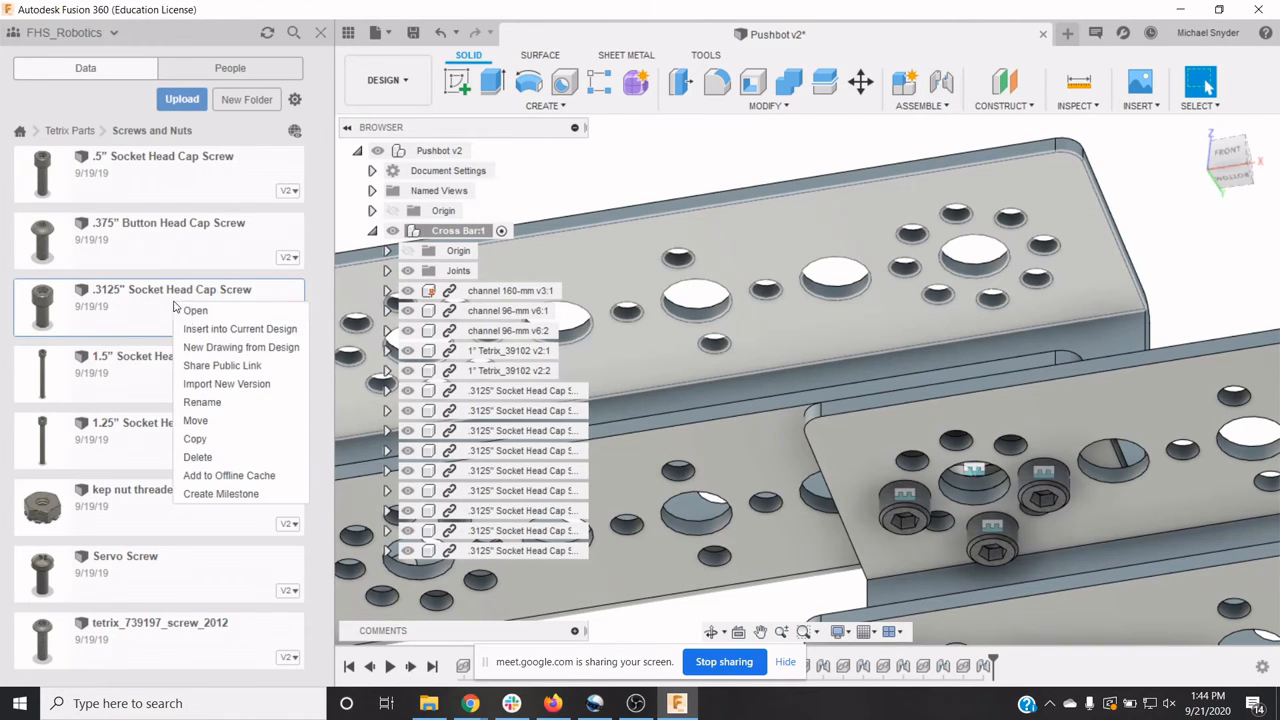
pyautogui.click(192, 330)
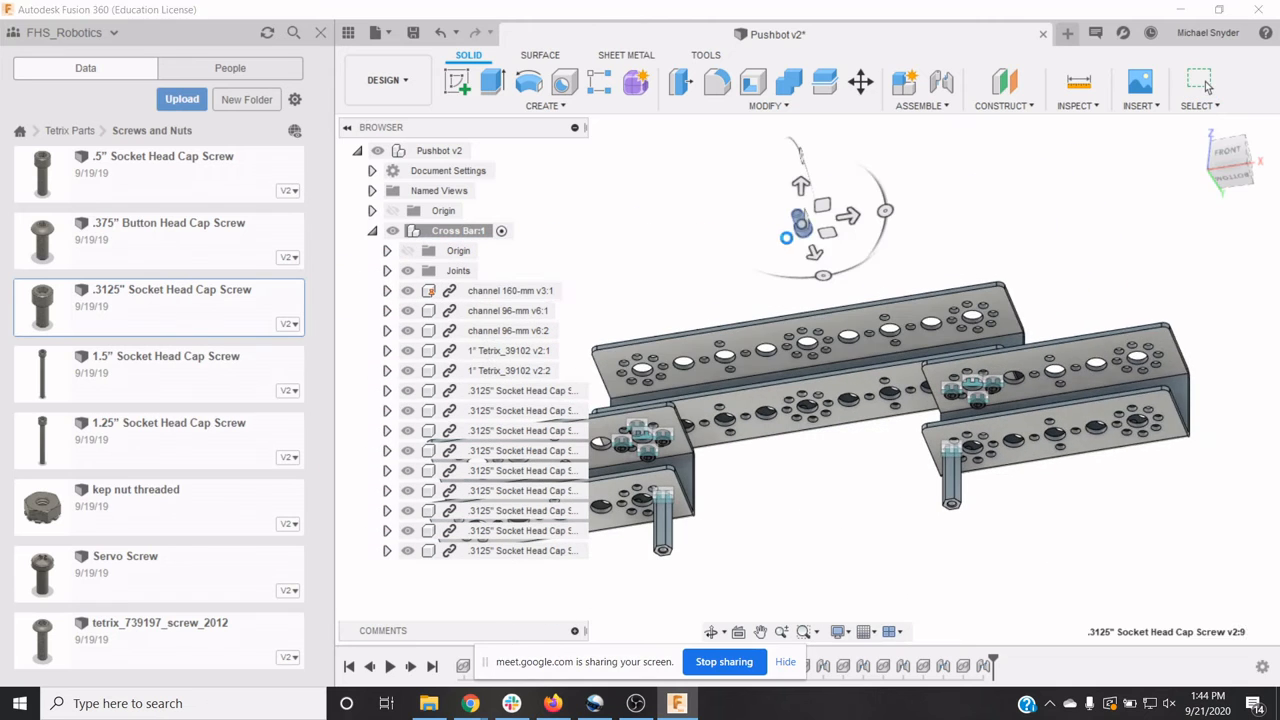
pyautogui.press('Return')
# Step: Joint the tenth cap screw, by its shank centre under the head, to the small hole opposite the eighth screw around the same large hole
pyautogui.press('j')
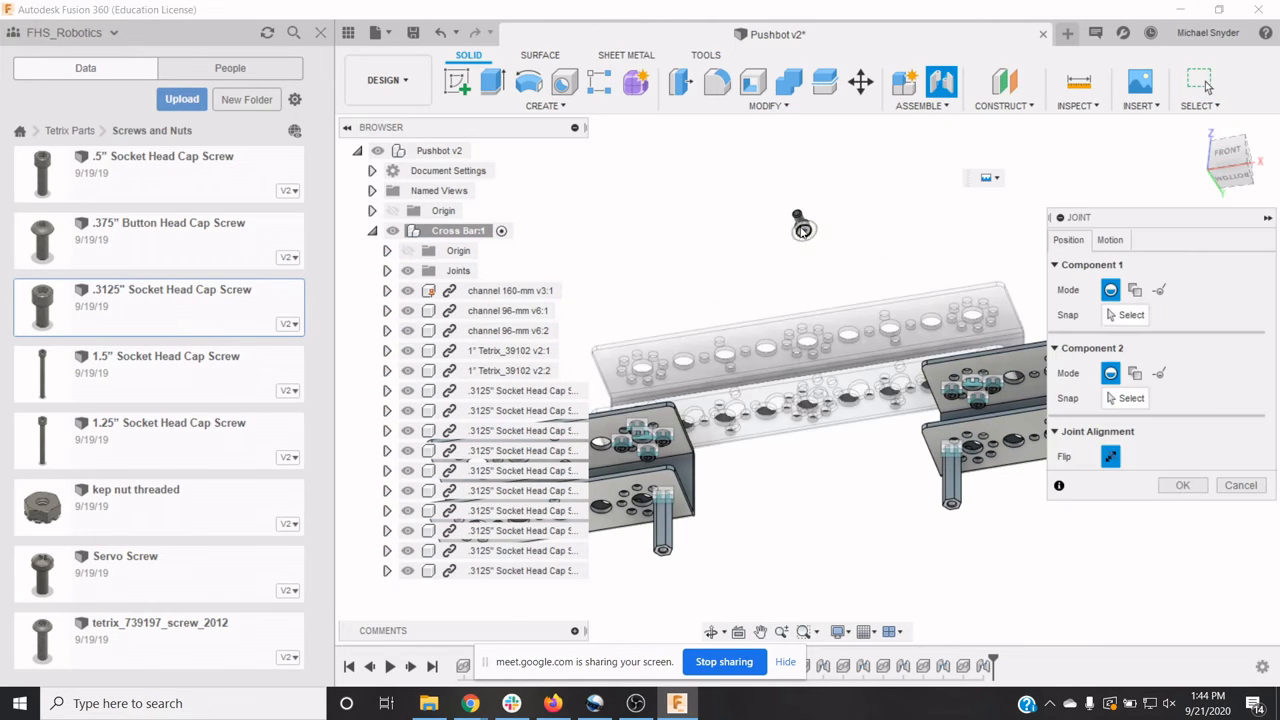
pyautogui.scroll(6, 797, 226)
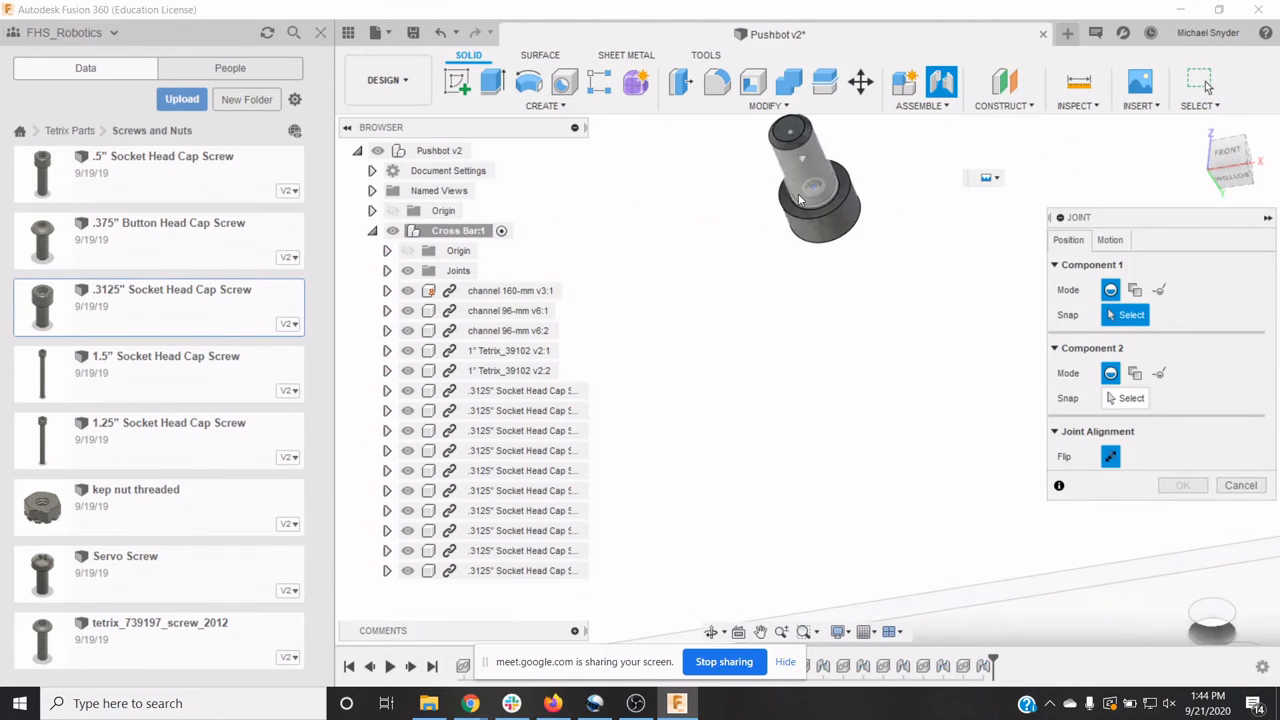
pyautogui.click(812, 204)
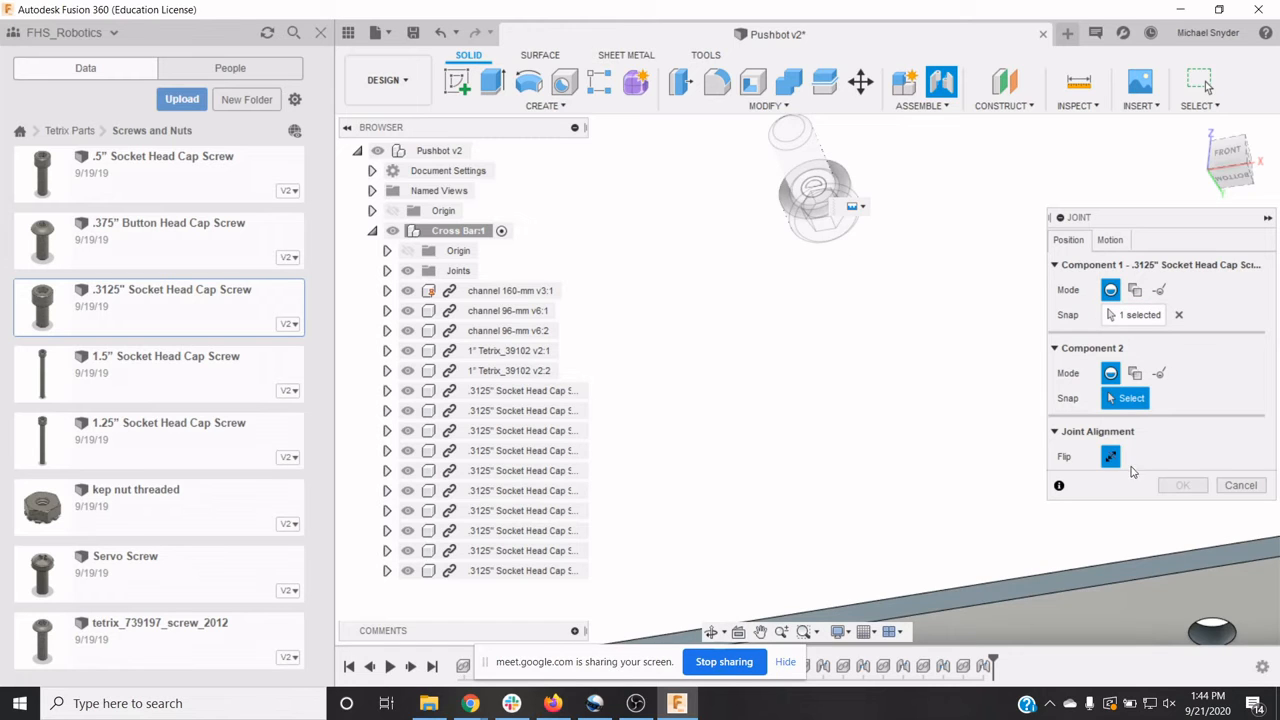
pyautogui.scroll(-5, 940, 452)
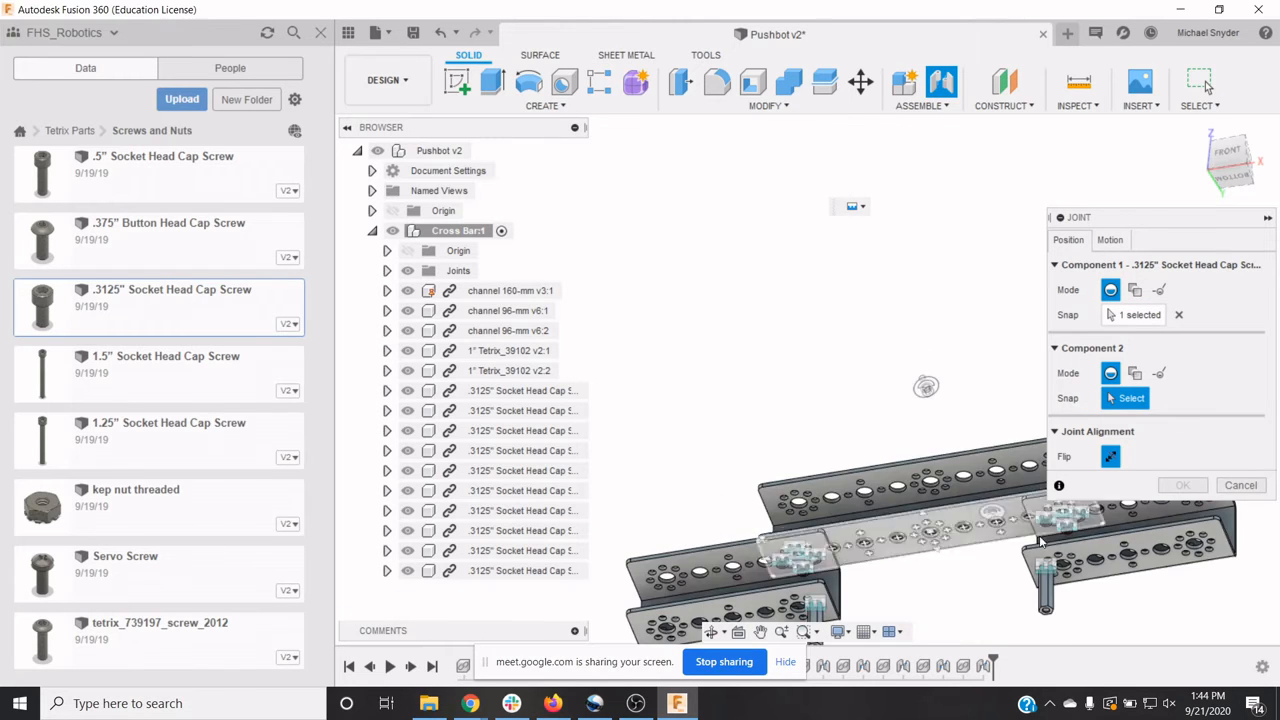
pyautogui.scroll(5, 1055, 535)
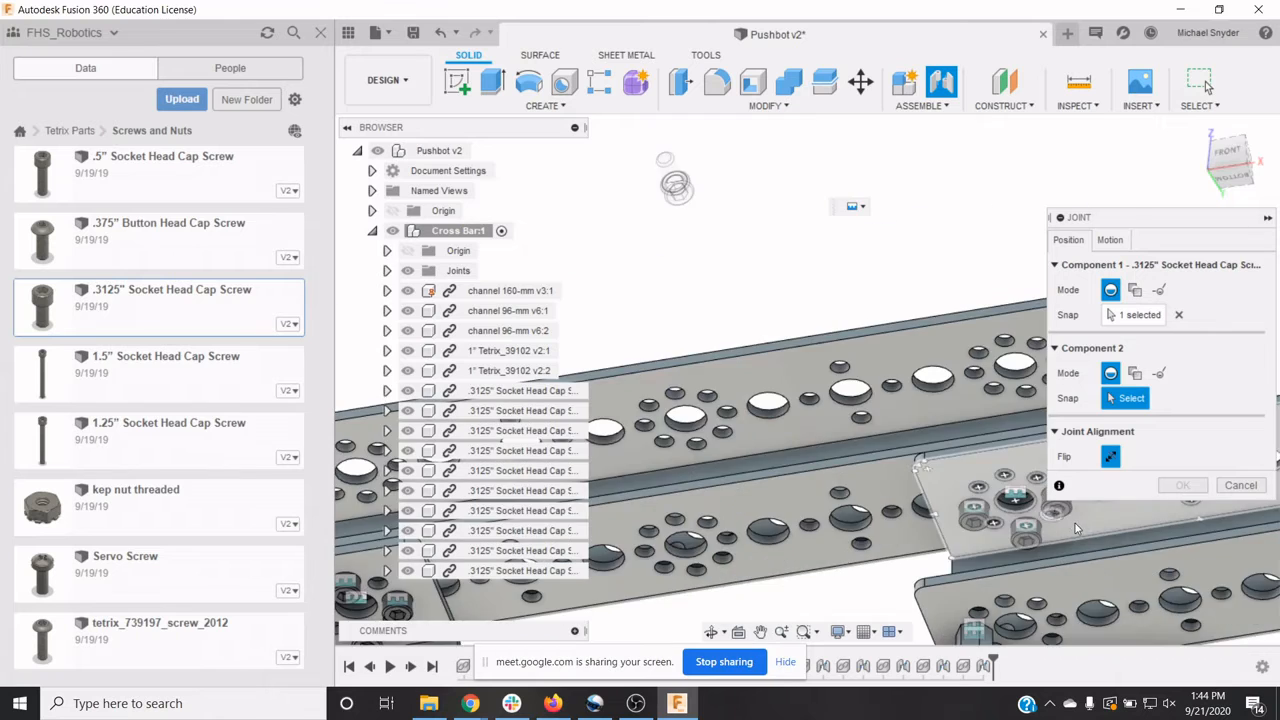
pyautogui.scroll(3, 1075, 523)
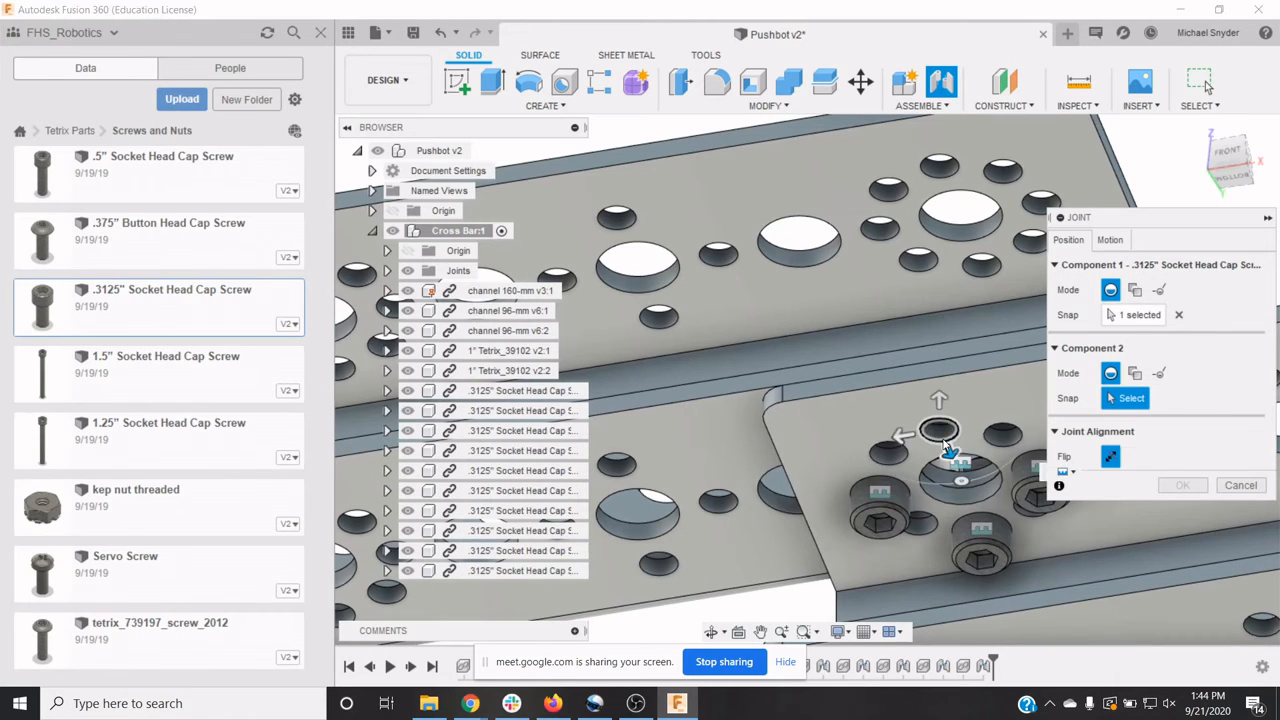
pyautogui.click(940, 436)
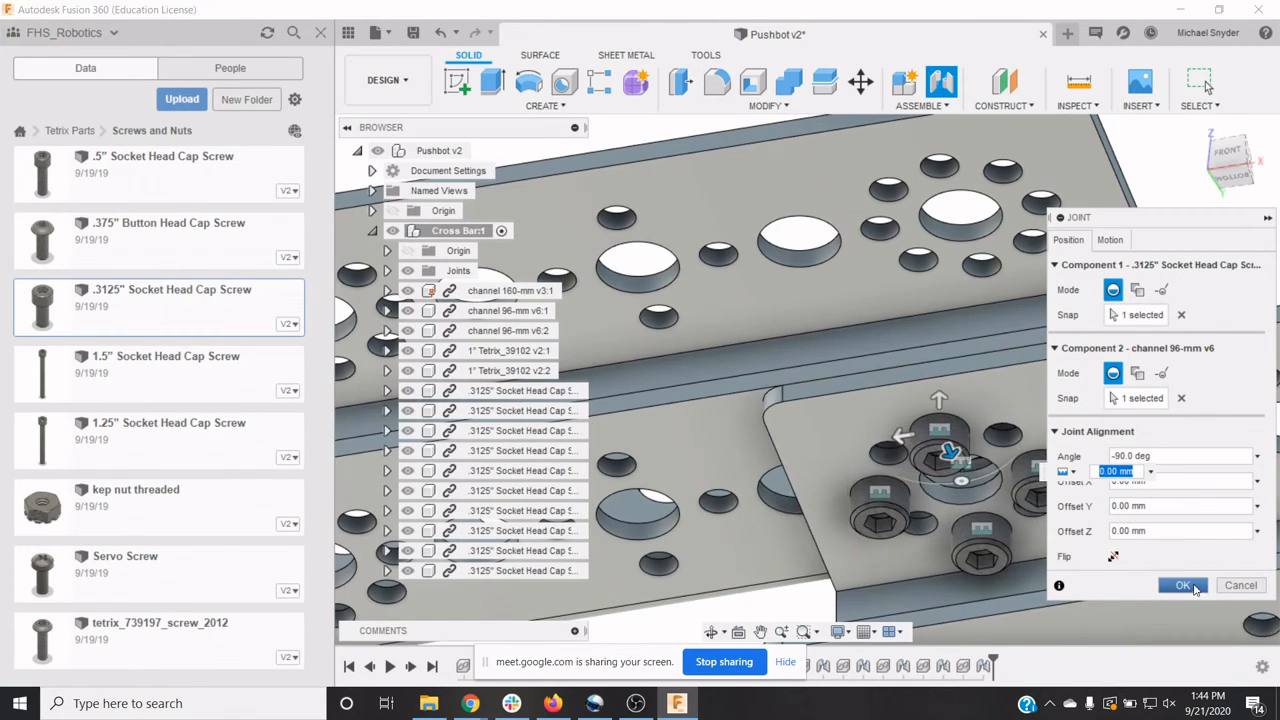
pyautogui.click(1183, 586)
# Step: Insert a threaded kep nut into the current design and accept its default placement
pyautogui.scroll(-5, 953, 437)
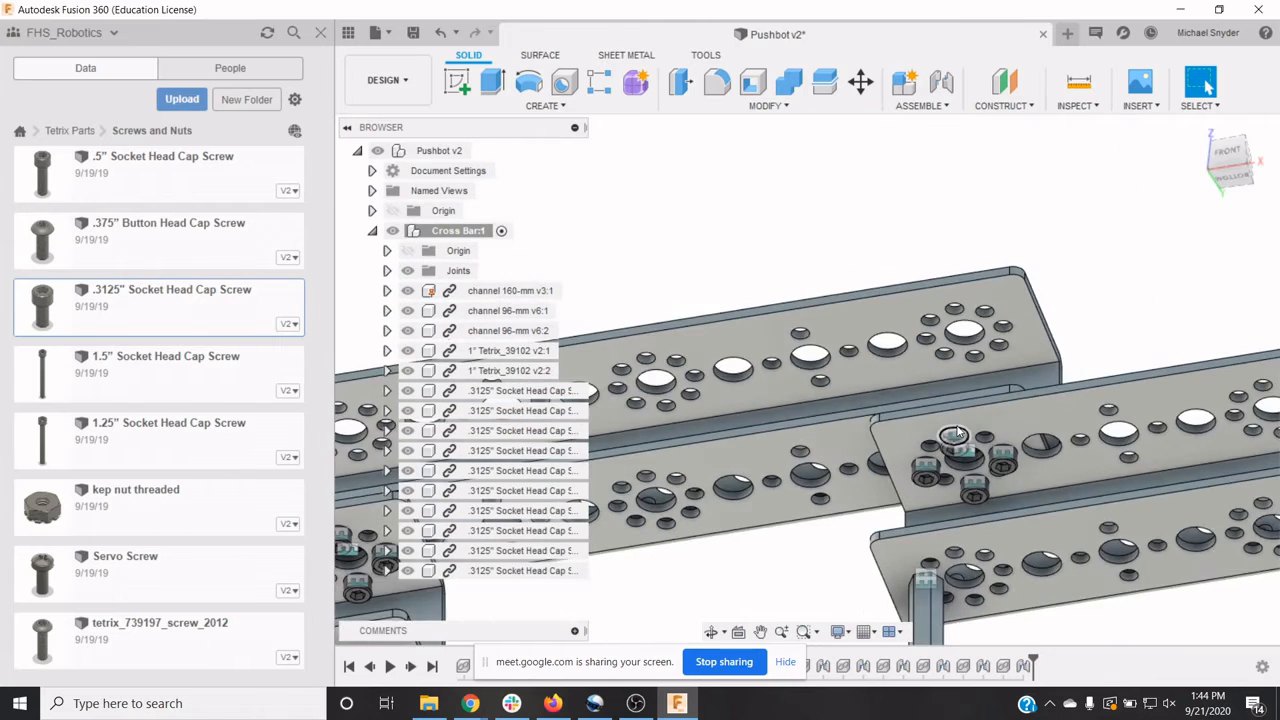
pyautogui.scroll(-3, 953, 437)
pyautogui.scroll(2, 888, 455)
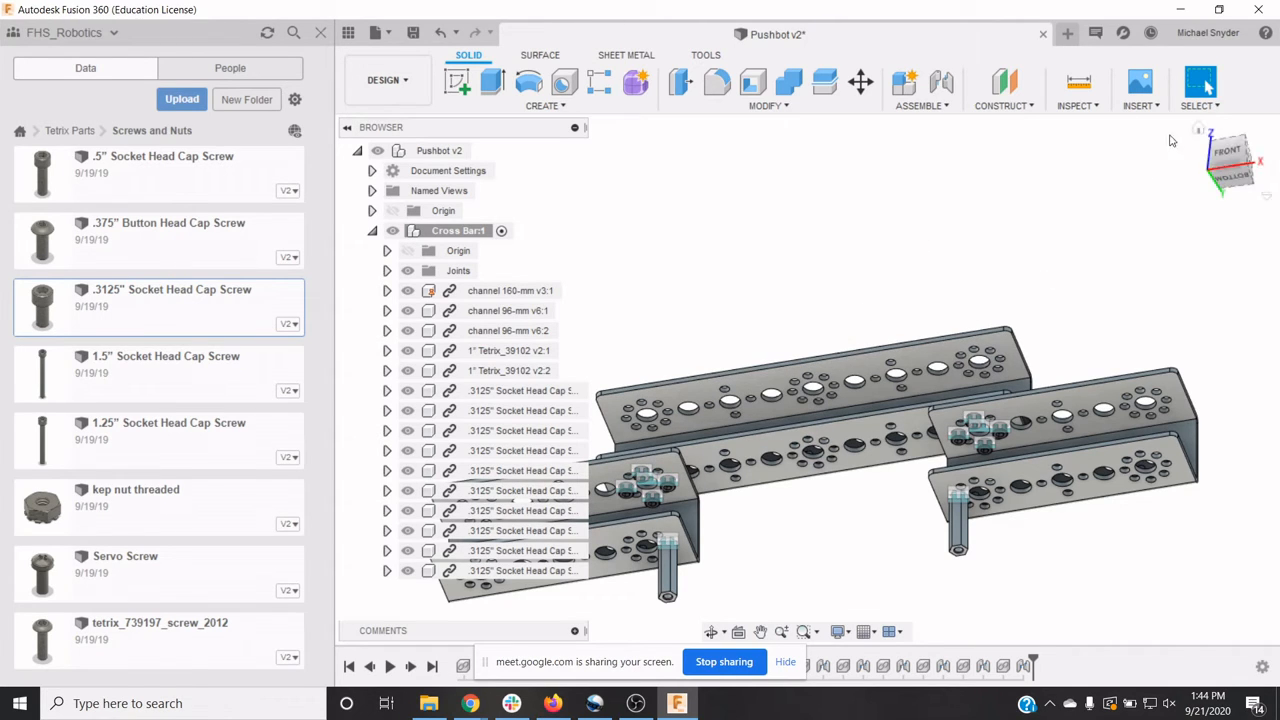
pyautogui.click(1199, 131)
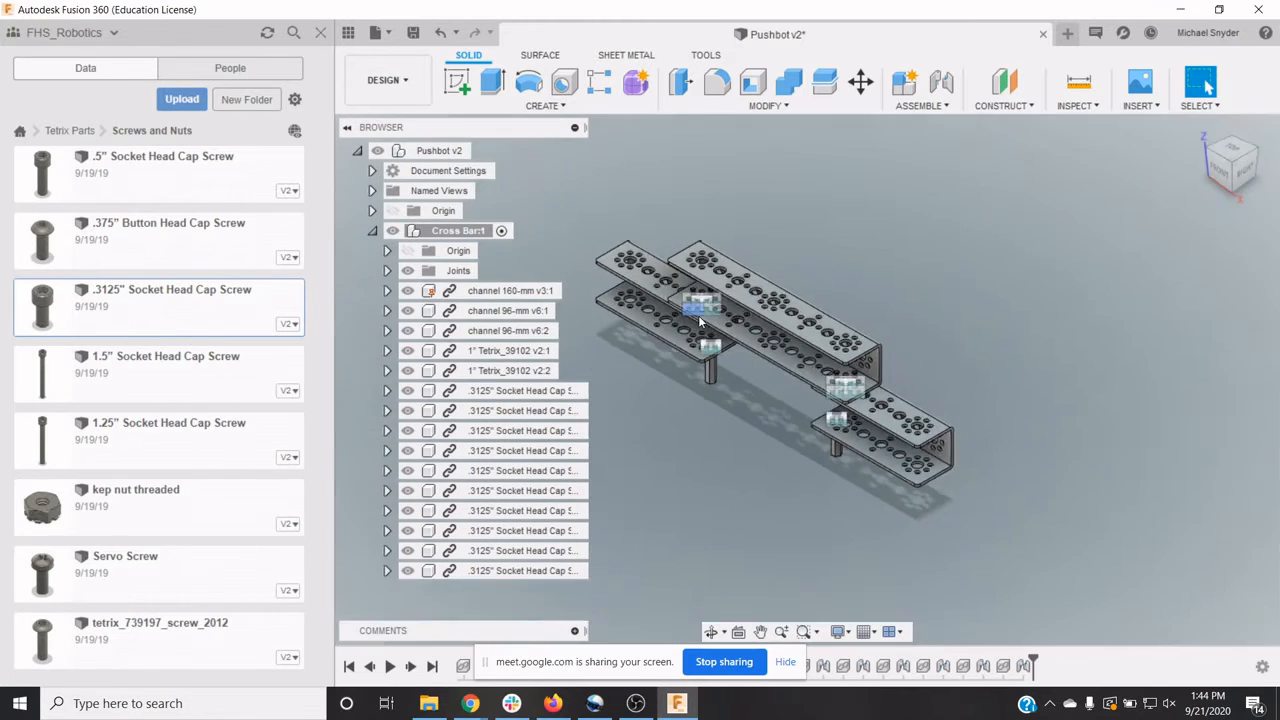
pyautogui.scroll(5, 706, 325)
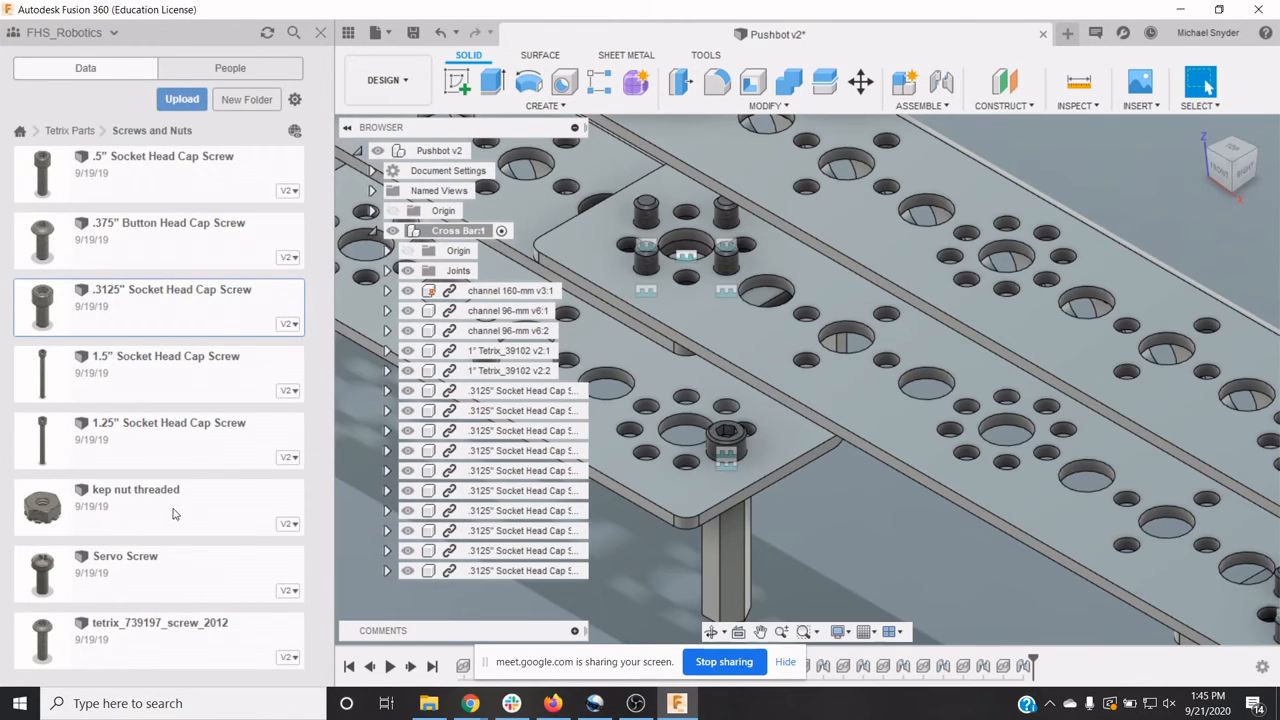
pyautogui.rightClick(166, 519)
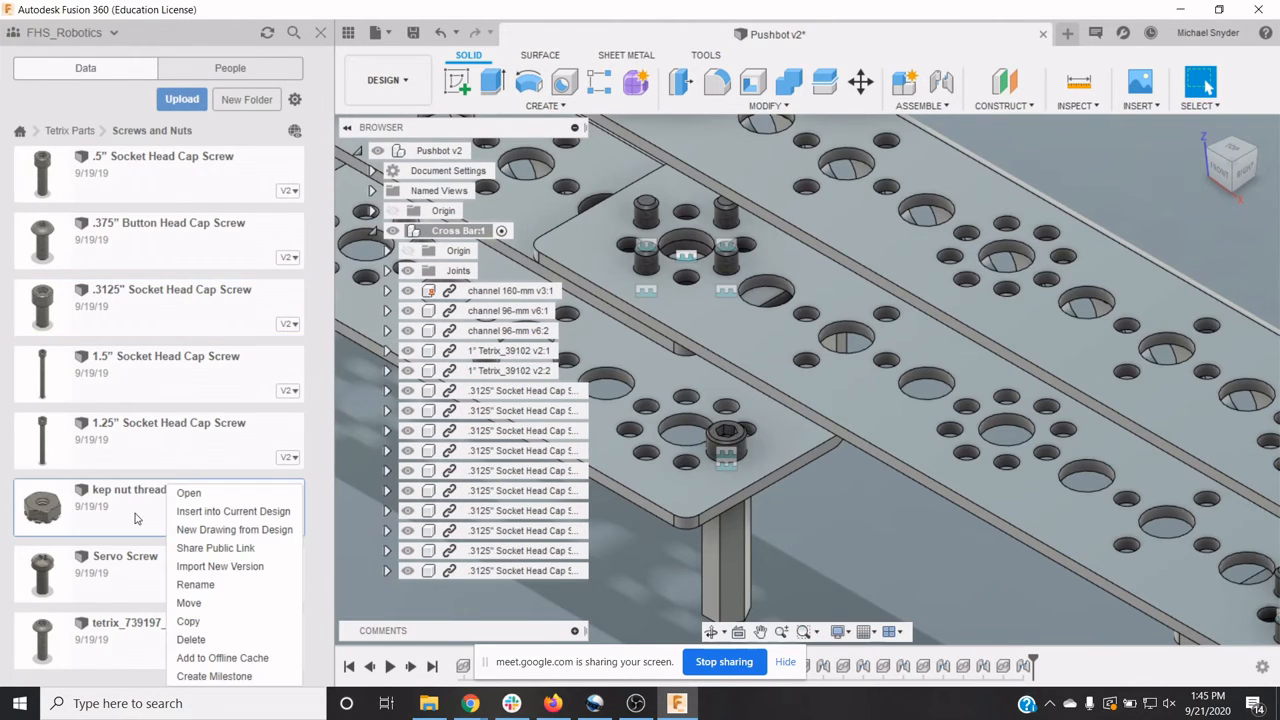
pyautogui.click(190, 511)
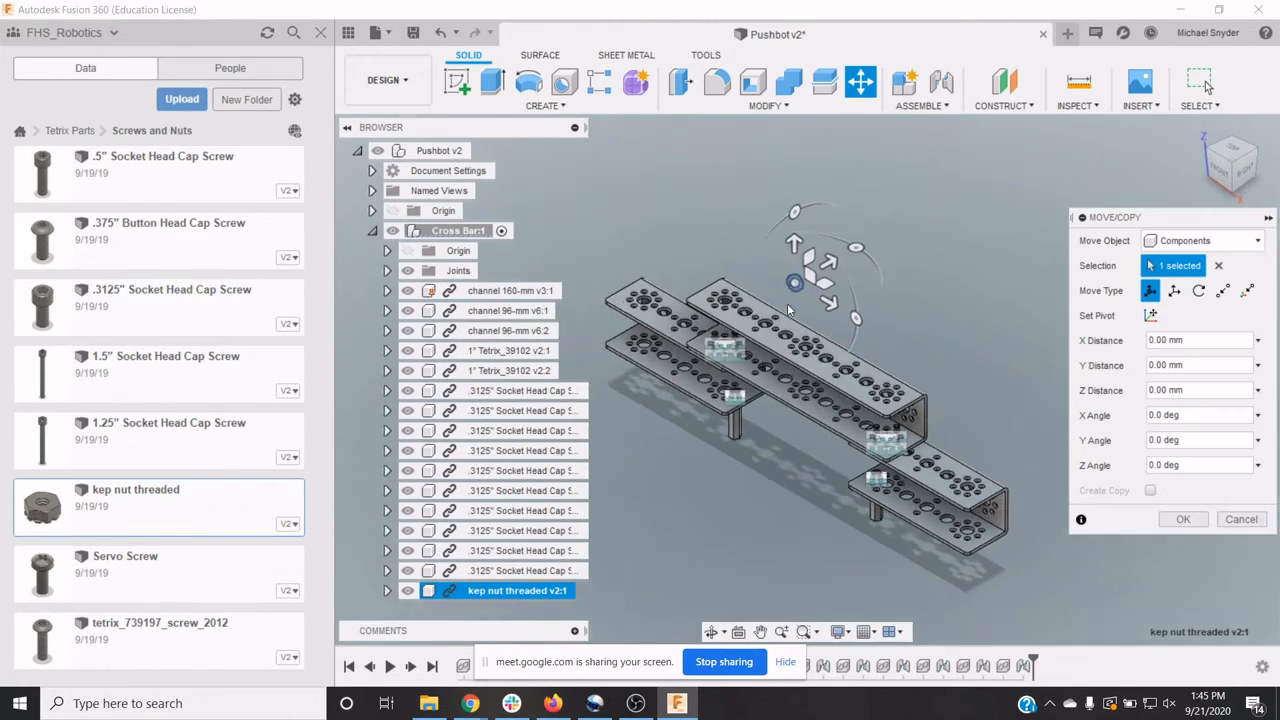
pyautogui.scroll(3, 787, 298)
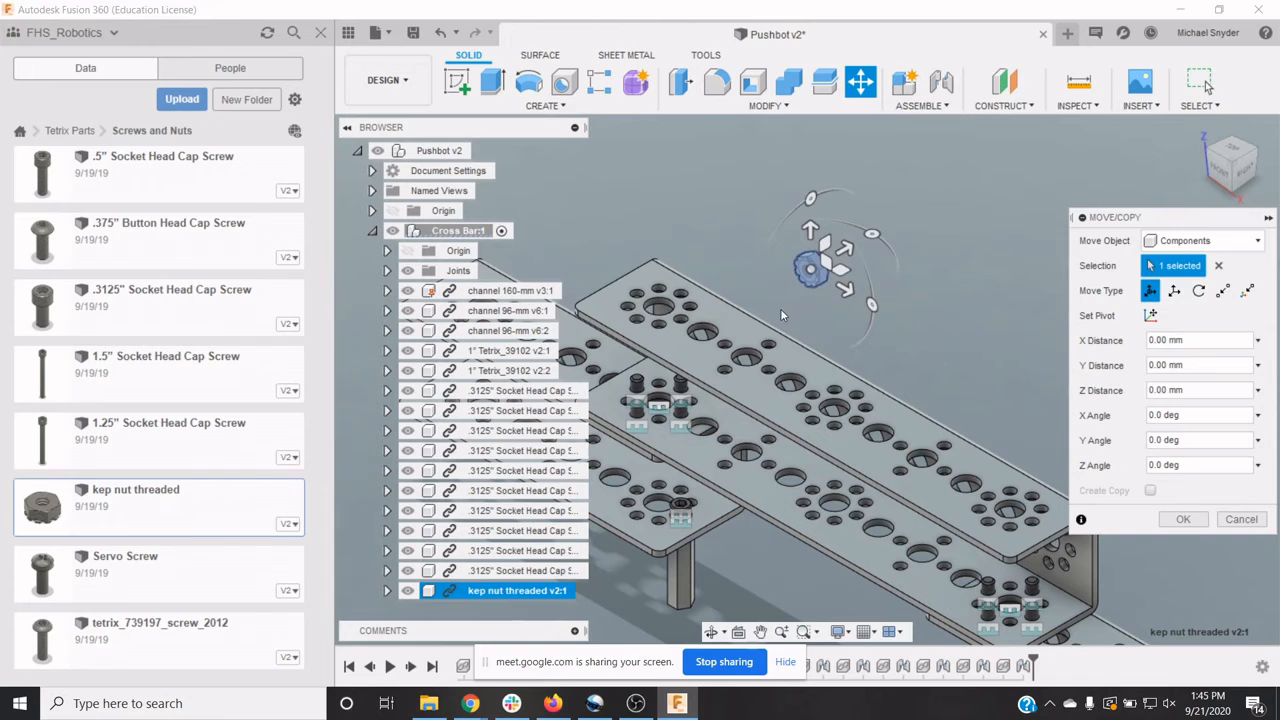
pyautogui.press('Return')
# Step: Joint the kep nut, by the centre of its serrated side, to the hole around a cap screw on the 160 mm channel's lower flange, flipped
pyautogui.press('j')
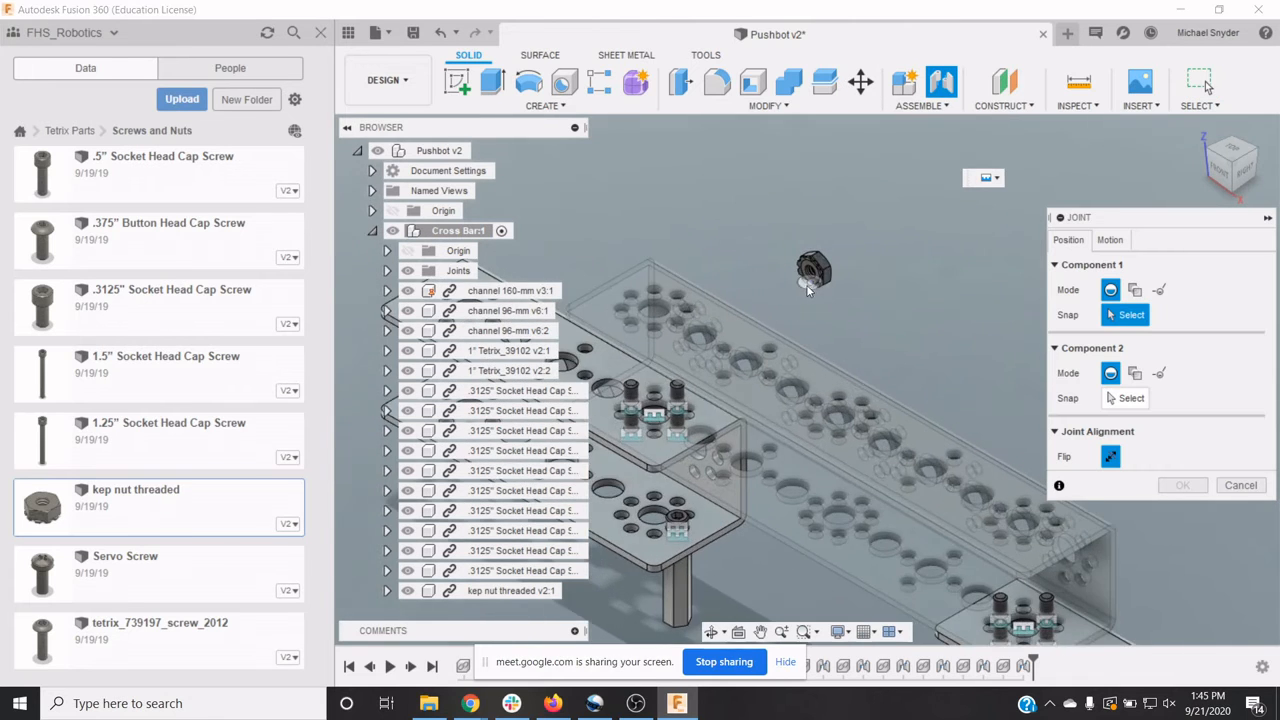
pyautogui.scroll(5, 806, 290)
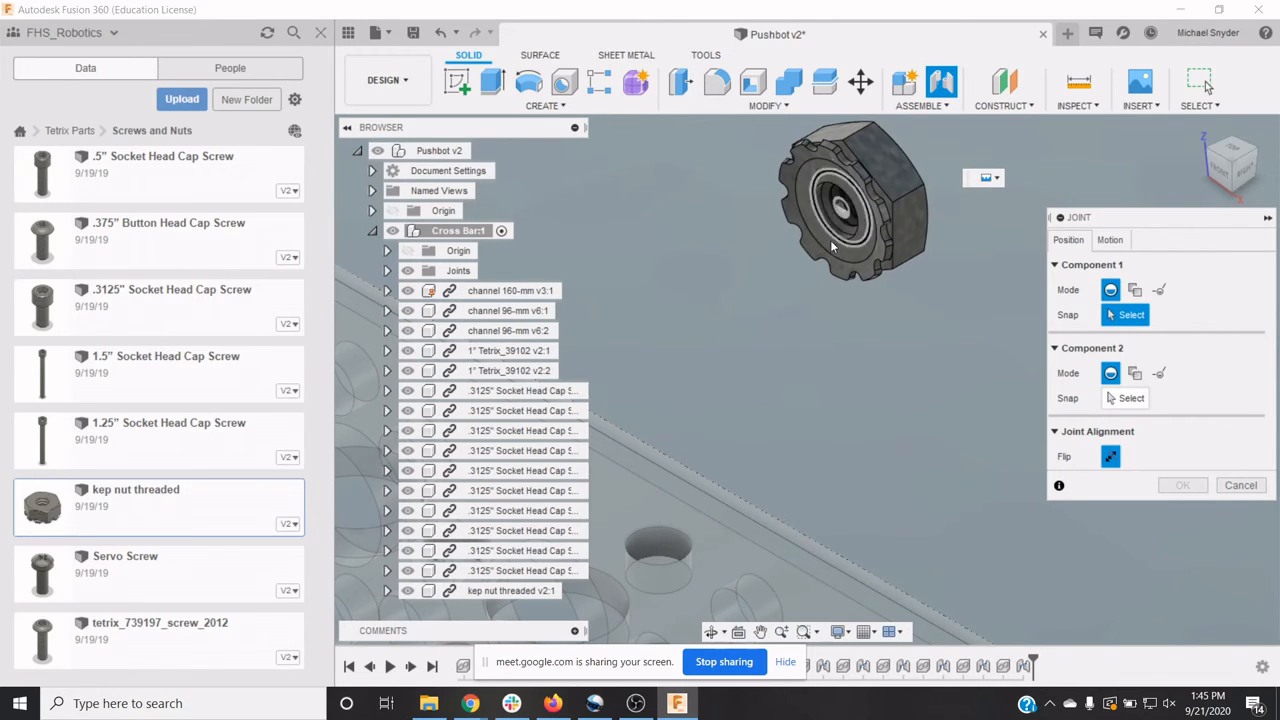
pyautogui.click(825, 190)
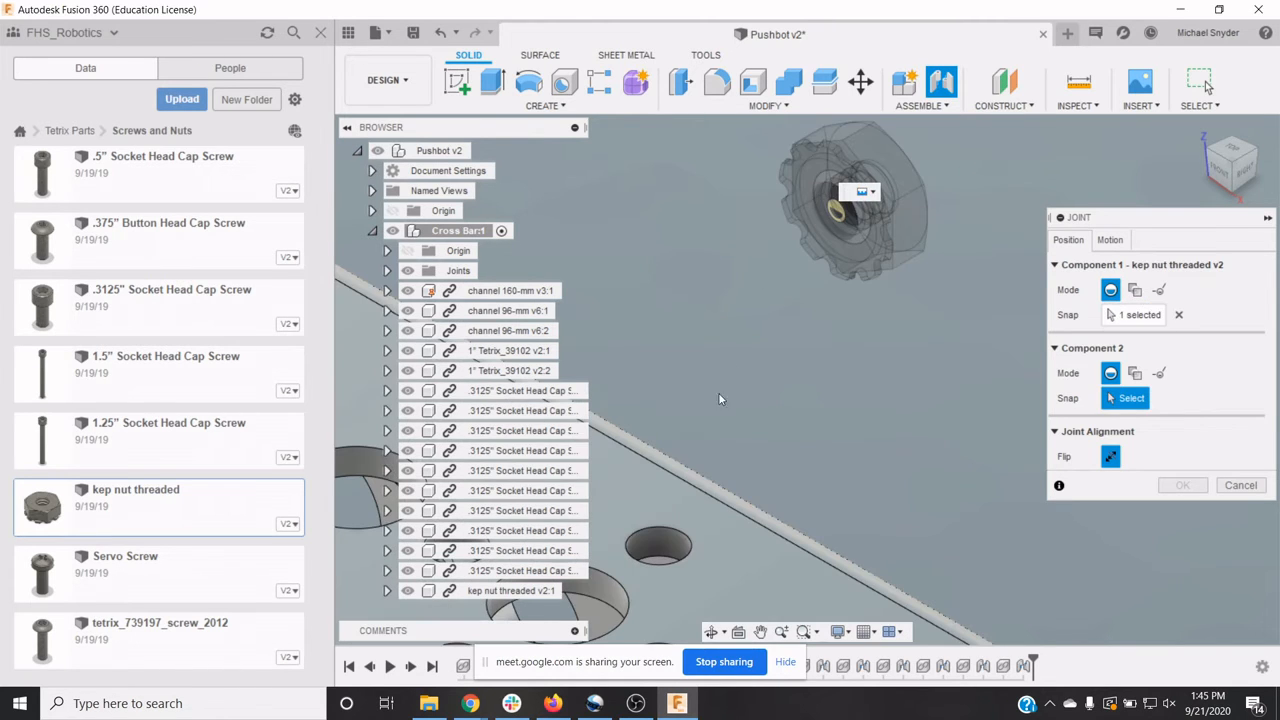
pyautogui.scroll(-5, 705, 420)
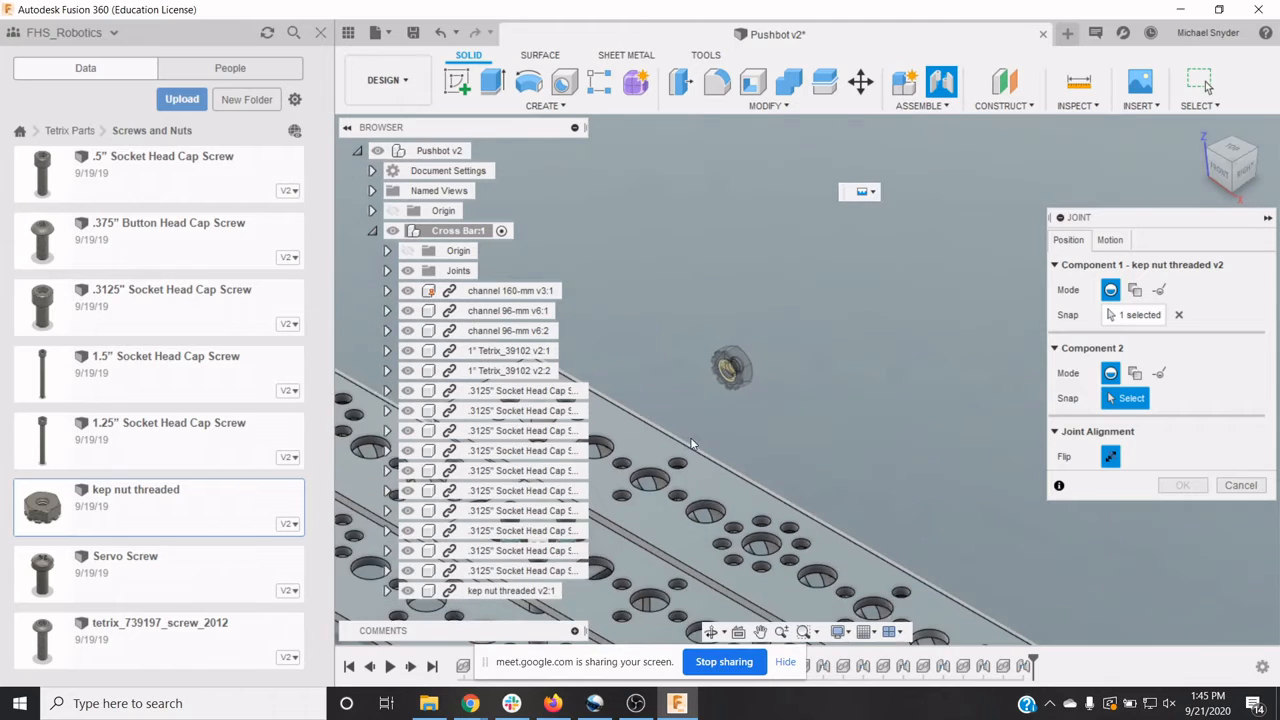
pyautogui.scroll(-4, 692, 443)
pyautogui.scroll(3, 609, 497)
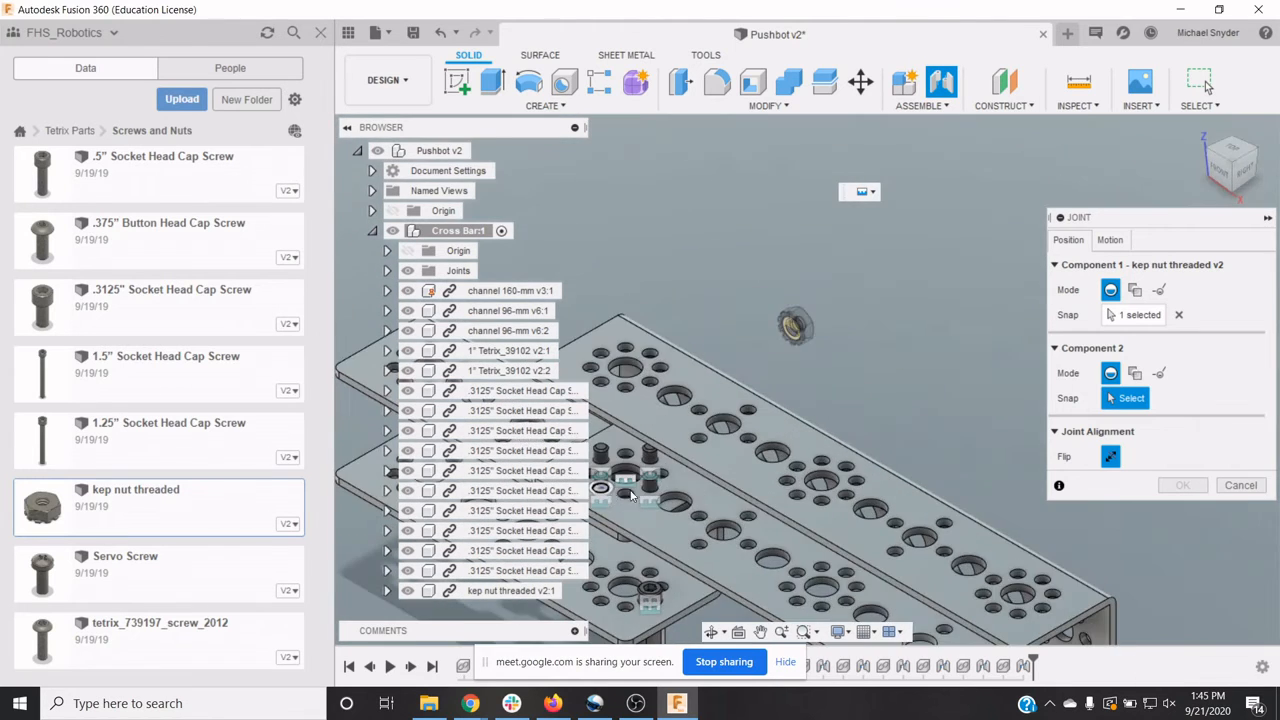
pyautogui.scroll(8, 630, 495)
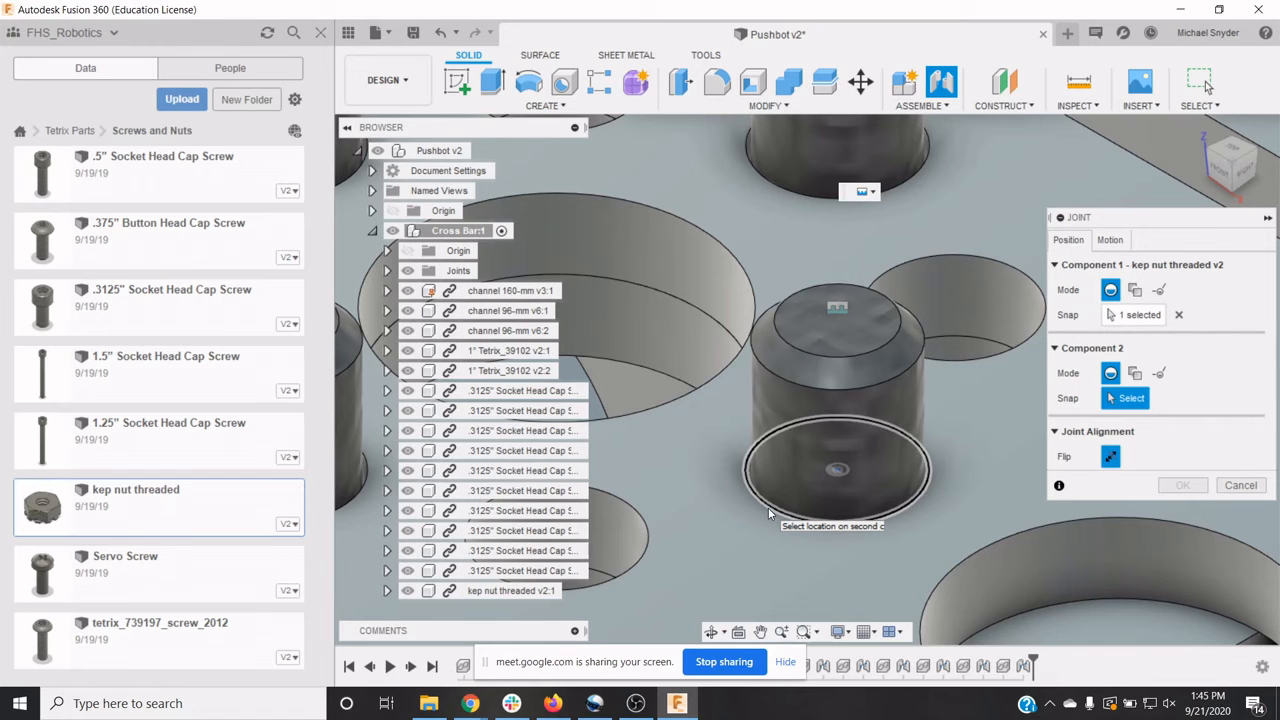
pyautogui.click(769, 513)
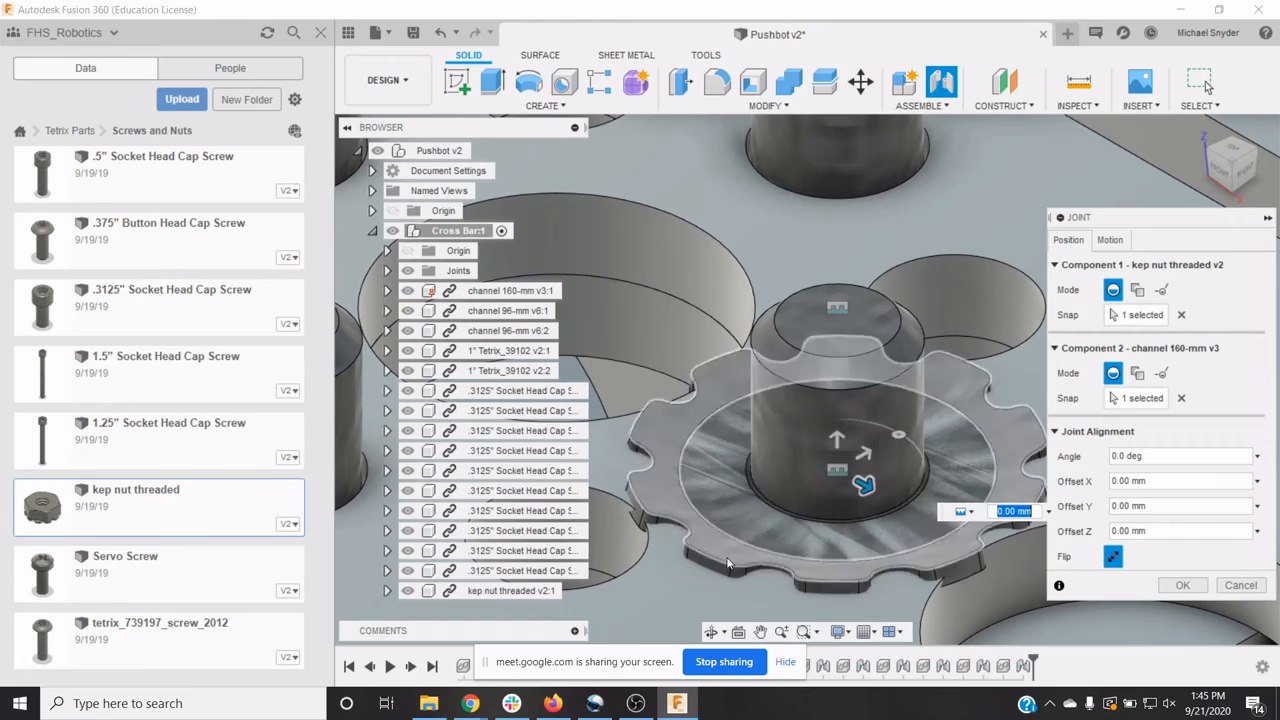
pyautogui.click(1113, 558)
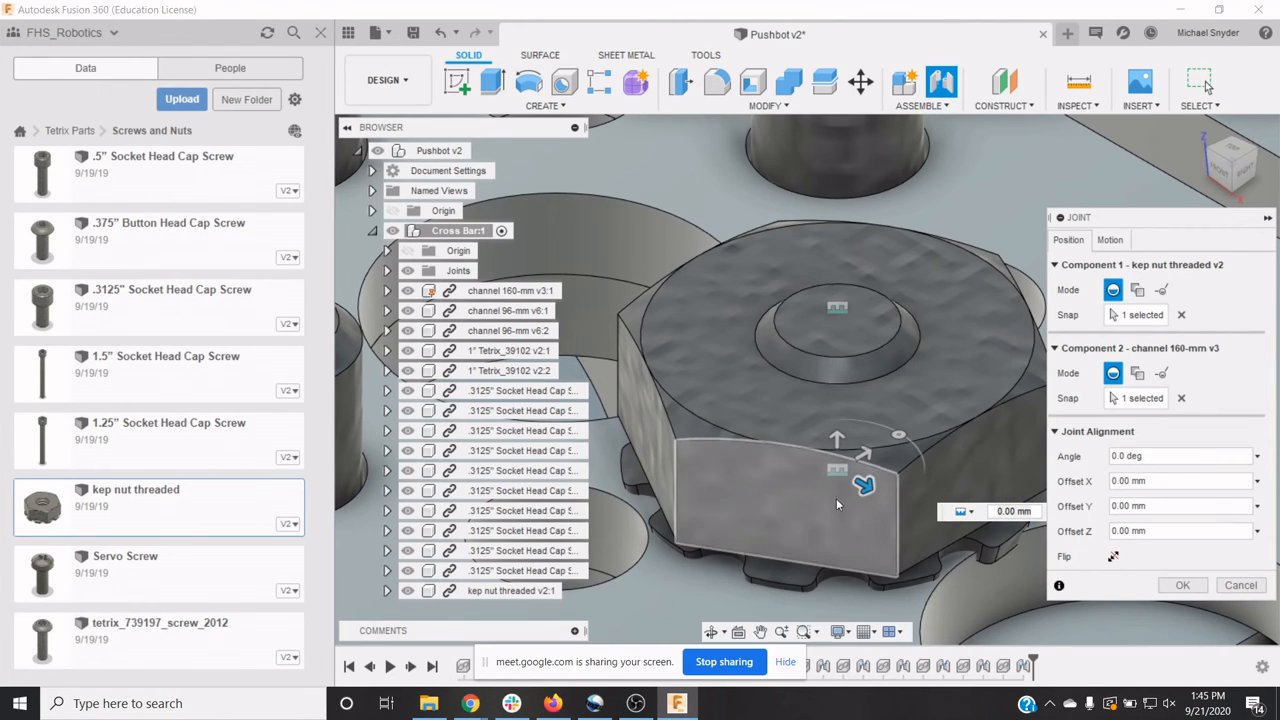
pyautogui.click(1183, 586)
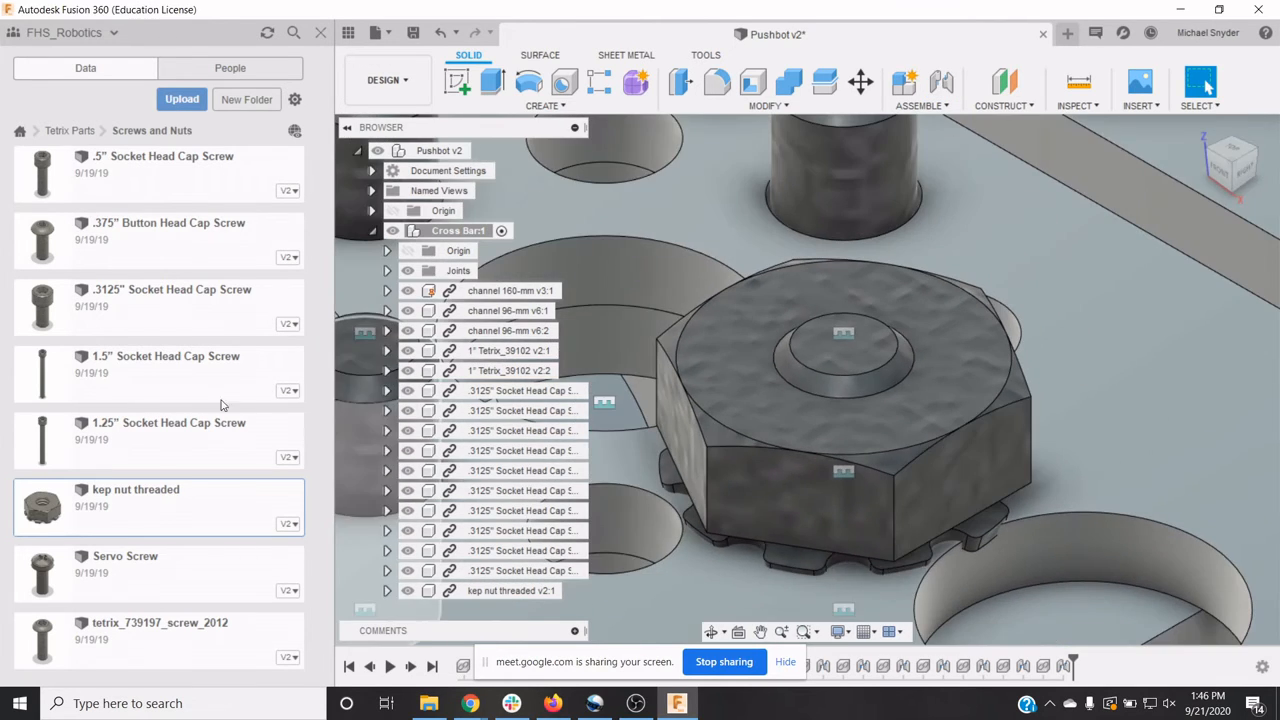
# Step: Insert a second threaded kep nut into the current design and accept its default placement
pyautogui.rightClick(131, 522)
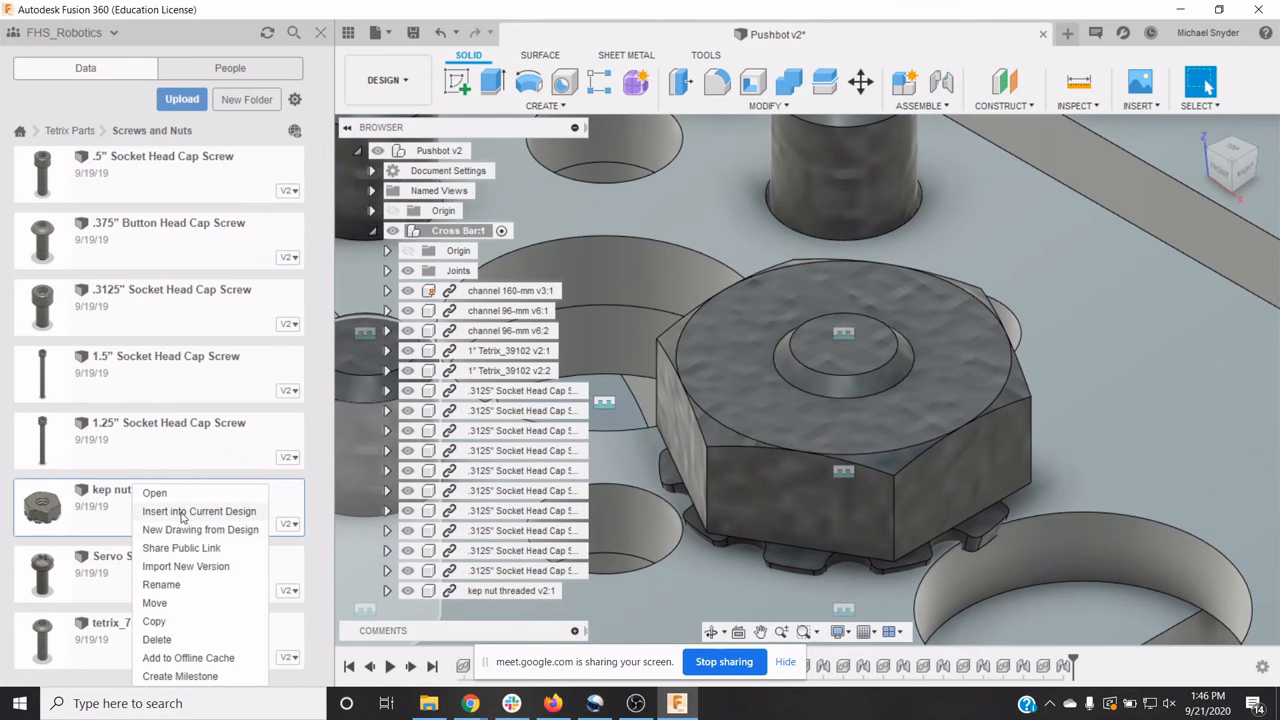
pyautogui.click(182, 513)
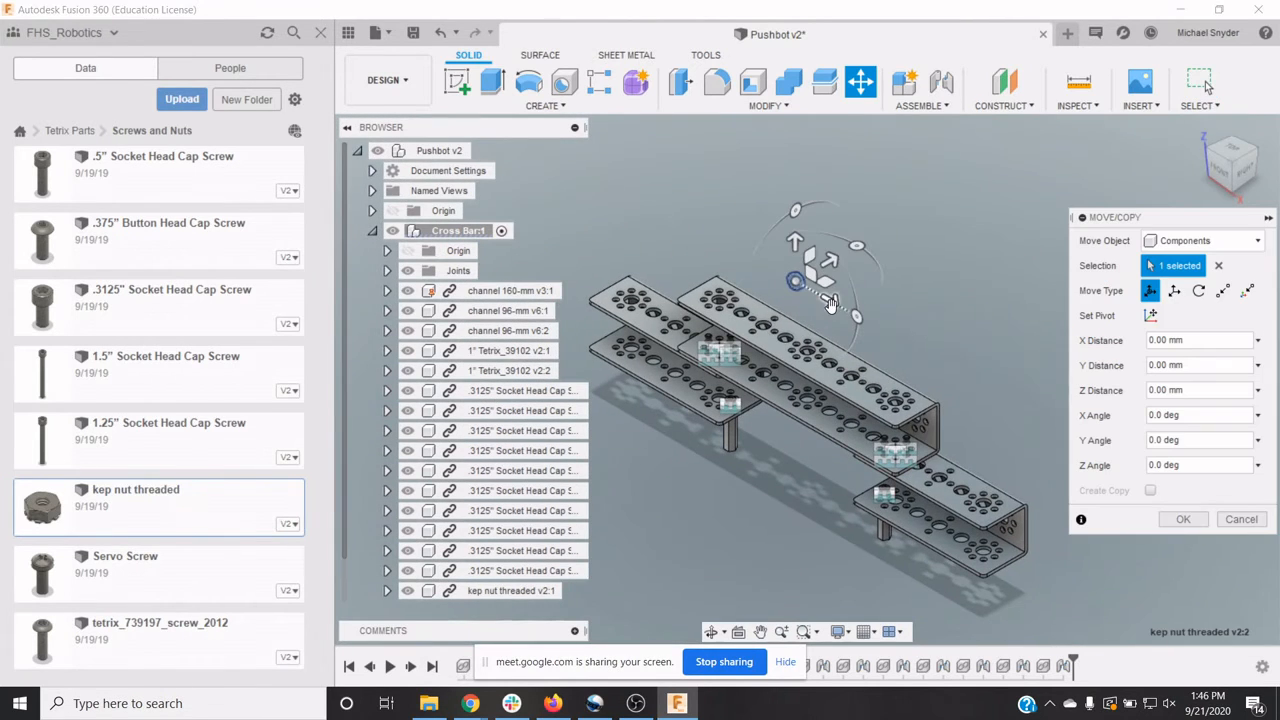
pyautogui.press('Return')
# Step: Joint the second kep nut, by the centre of its serrated side, to the 160 mm channel hole around the cap screw beside the first nut, flipped
pyautogui.press('j')
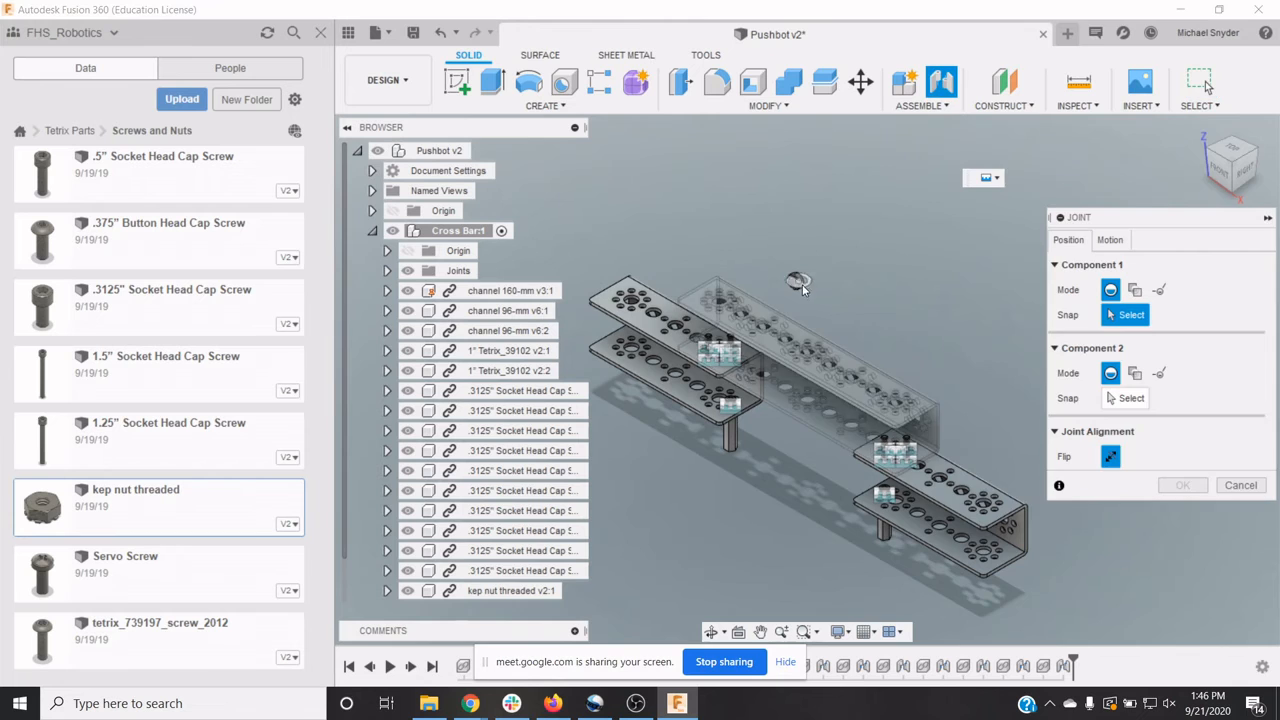
pyautogui.scroll(10, 795, 293)
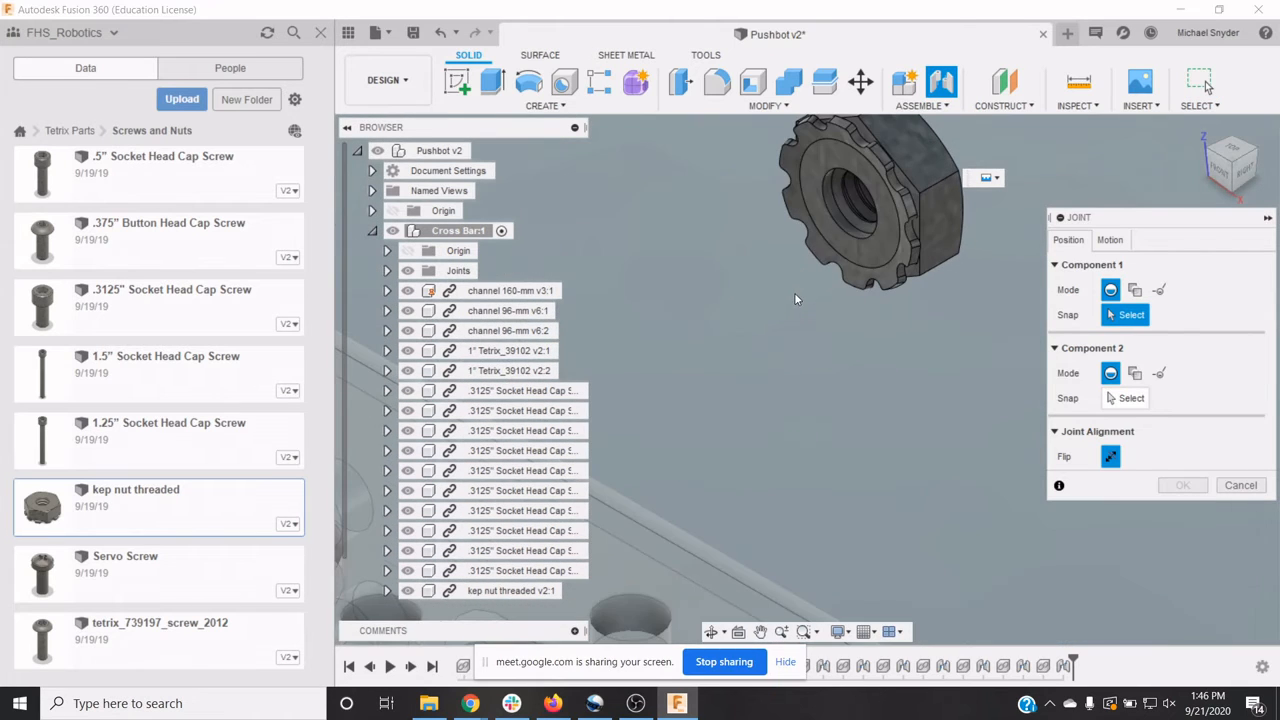
pyautogui.scroll(8, 845, 240)
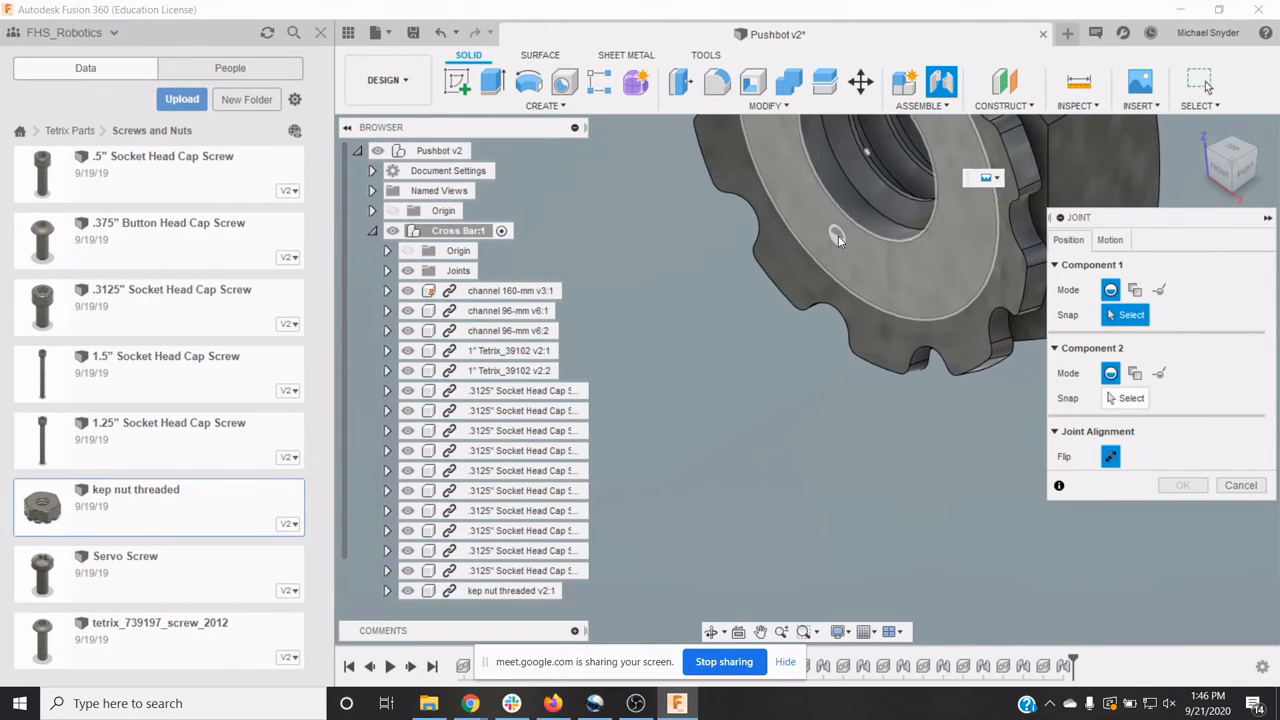
pyautogui.click(840, 215)
pyautogui.scroll(-6, 615, 434)
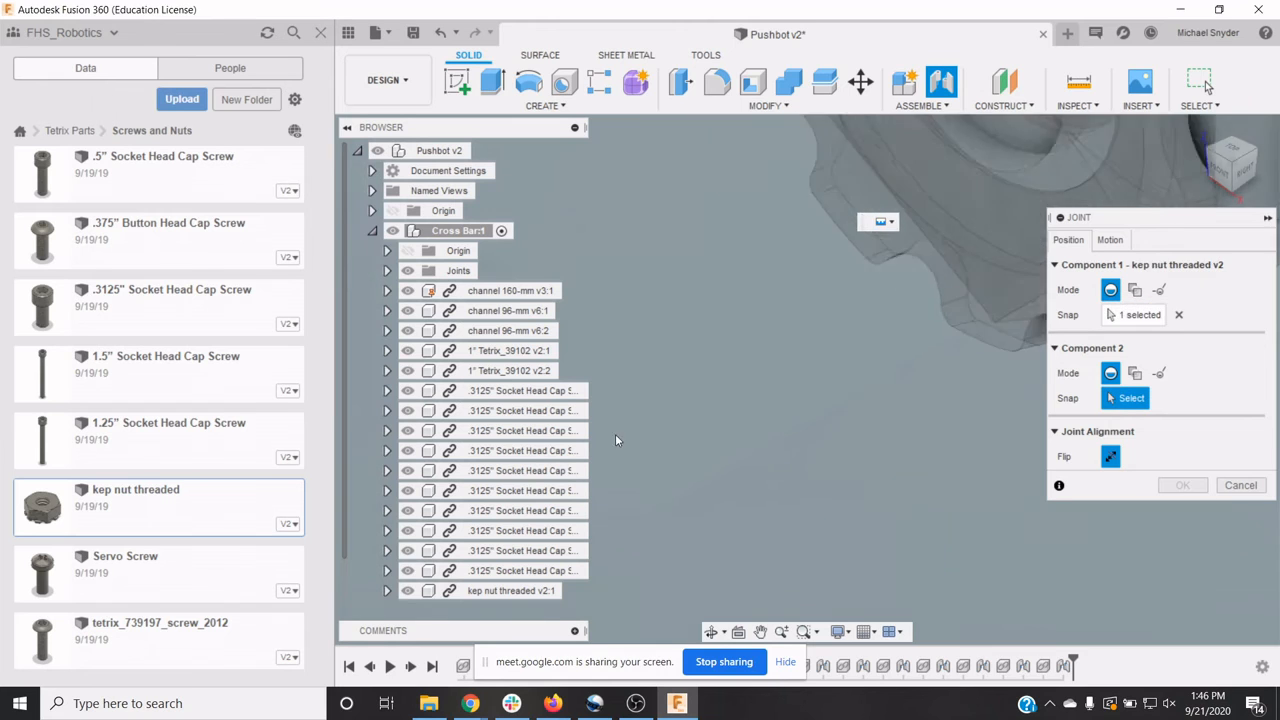
pyautogui.scroll(-8, 643, 440)
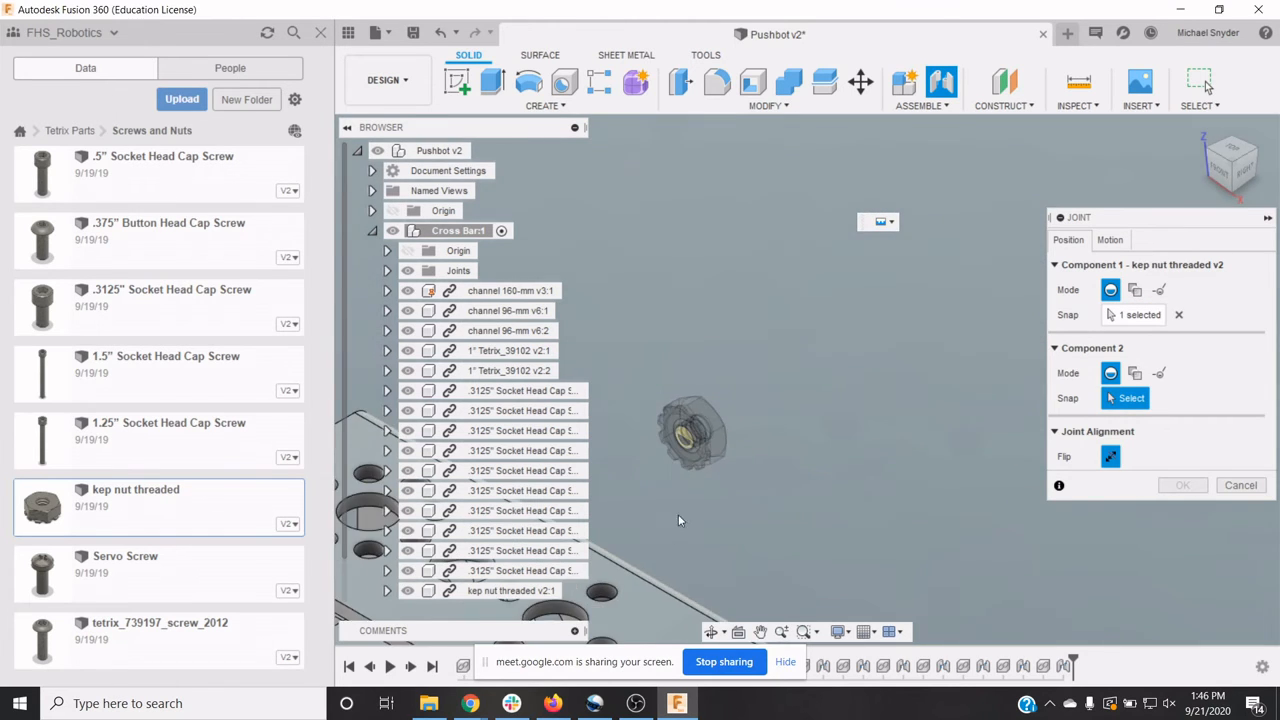
pyautogui.scroll(10, 592, 598)
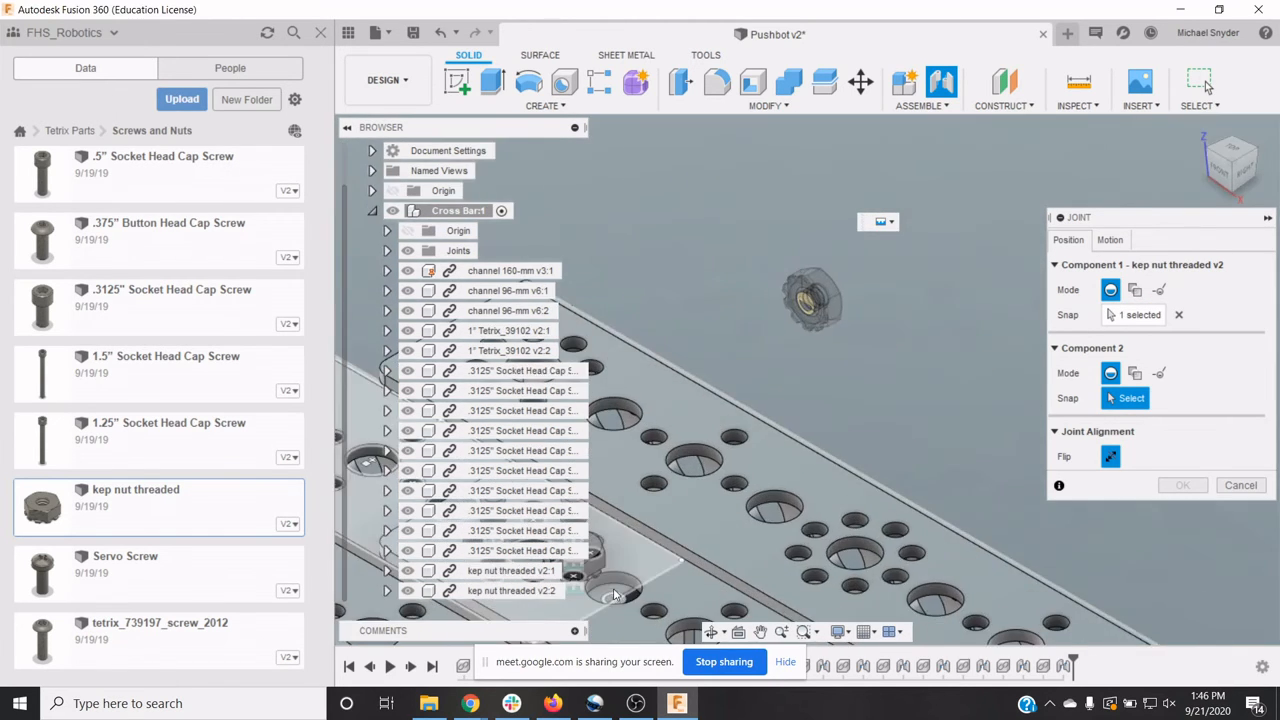
pyautogui.click(762, 635)
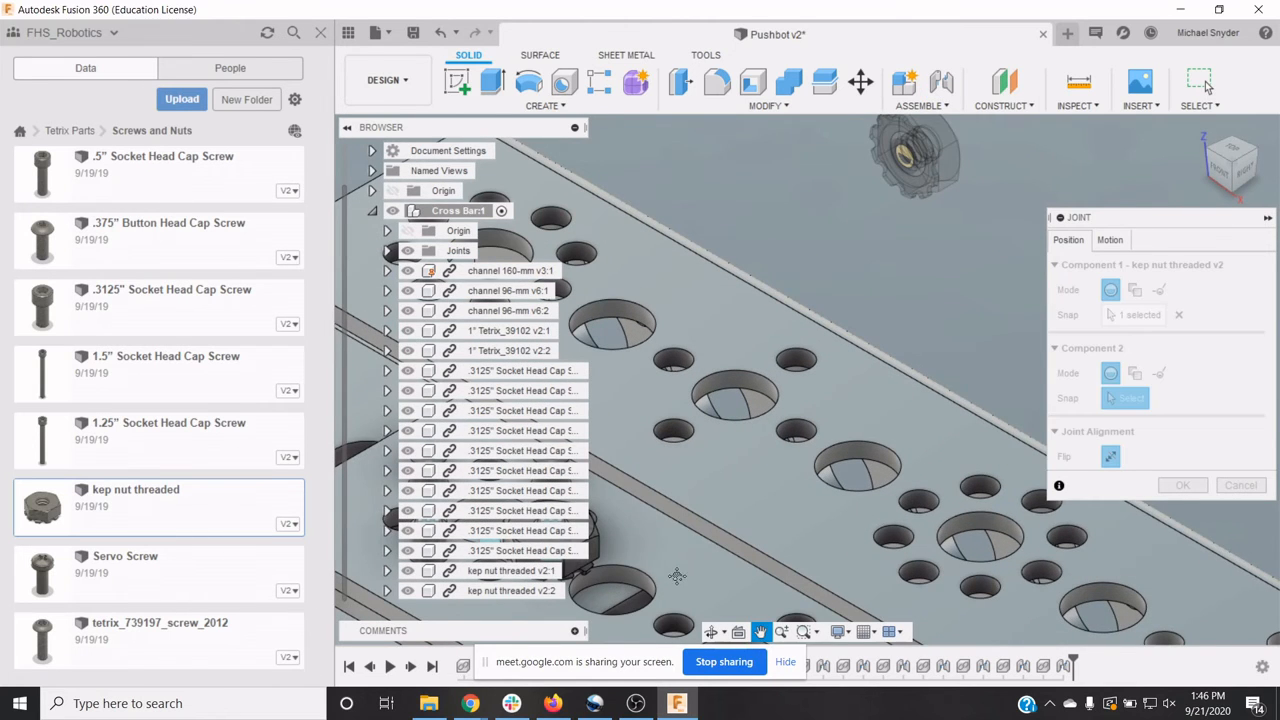
pyautogui.moveTo(675, 571); pyautogui.dragTo(923, 566)
pyautogui.keyDown('shift'); pyautogui.moveTo(928, 563); pyautogui.dragTo(864, 524, button='middle'); pyautogui.keyUp('shift')
pyautogui.scroll(5, 766, 498)
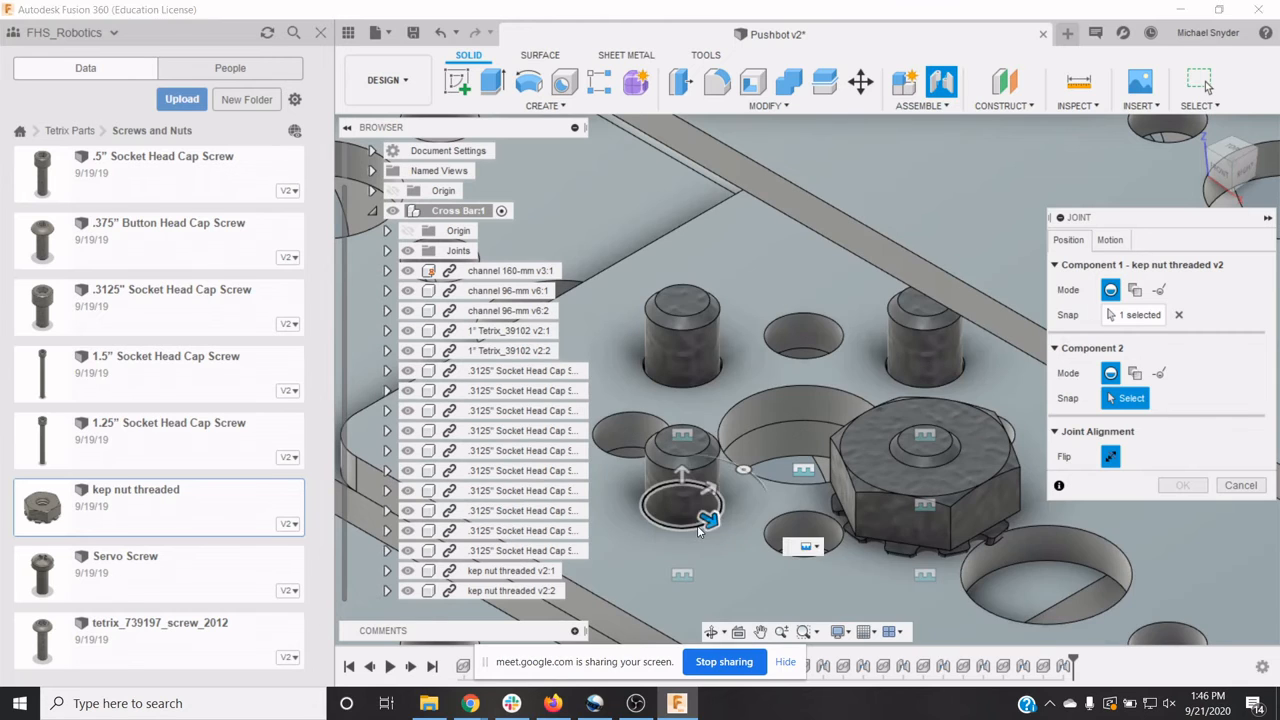
pyautogui.click(698, 528)
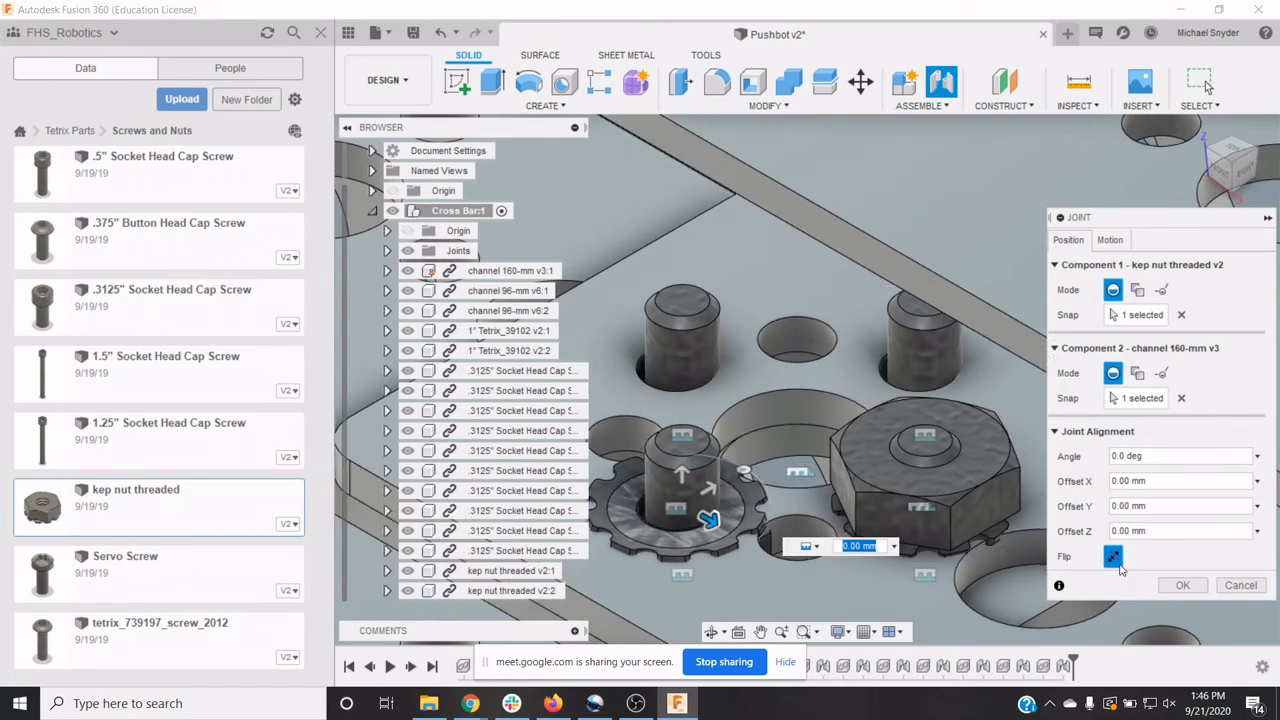
pyautogui.click(1118, 562)
pyautogui.click(1175, 585)
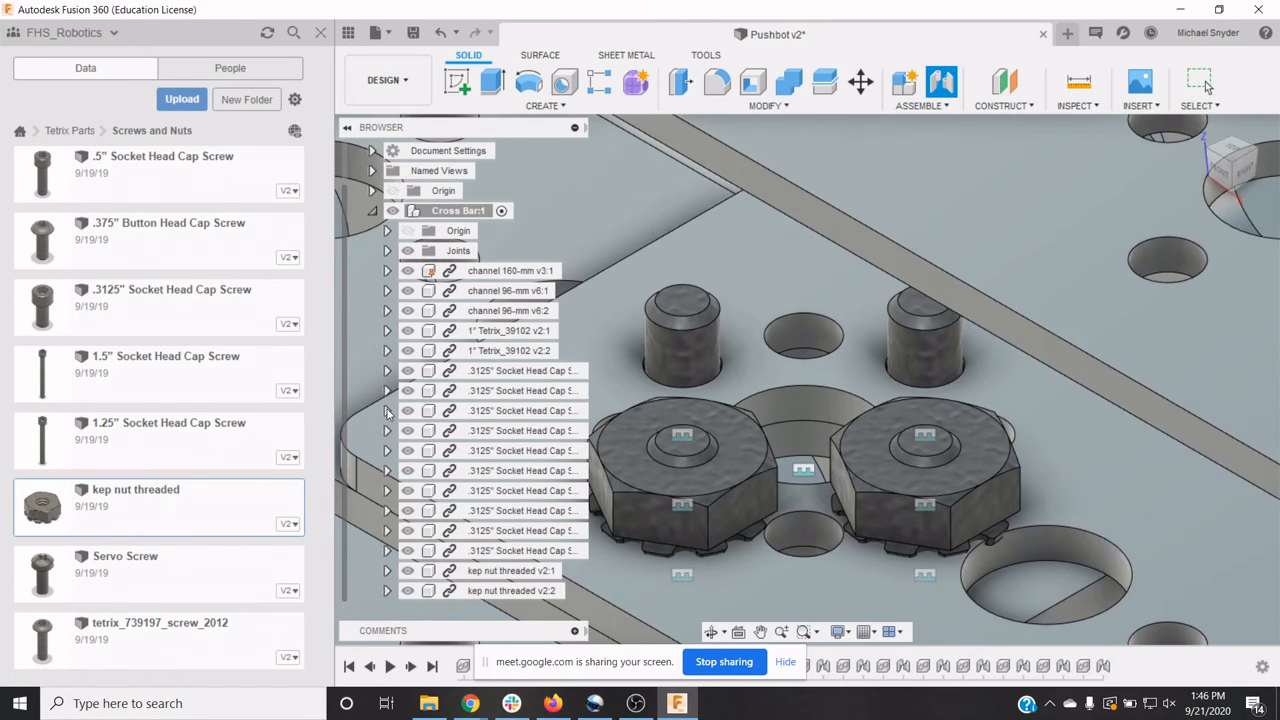
# Step: Insert a third threaded kep nut into the current design, collapse the component browser, and accept the nut's default placement
pyautogui.rightClick(147, 513)
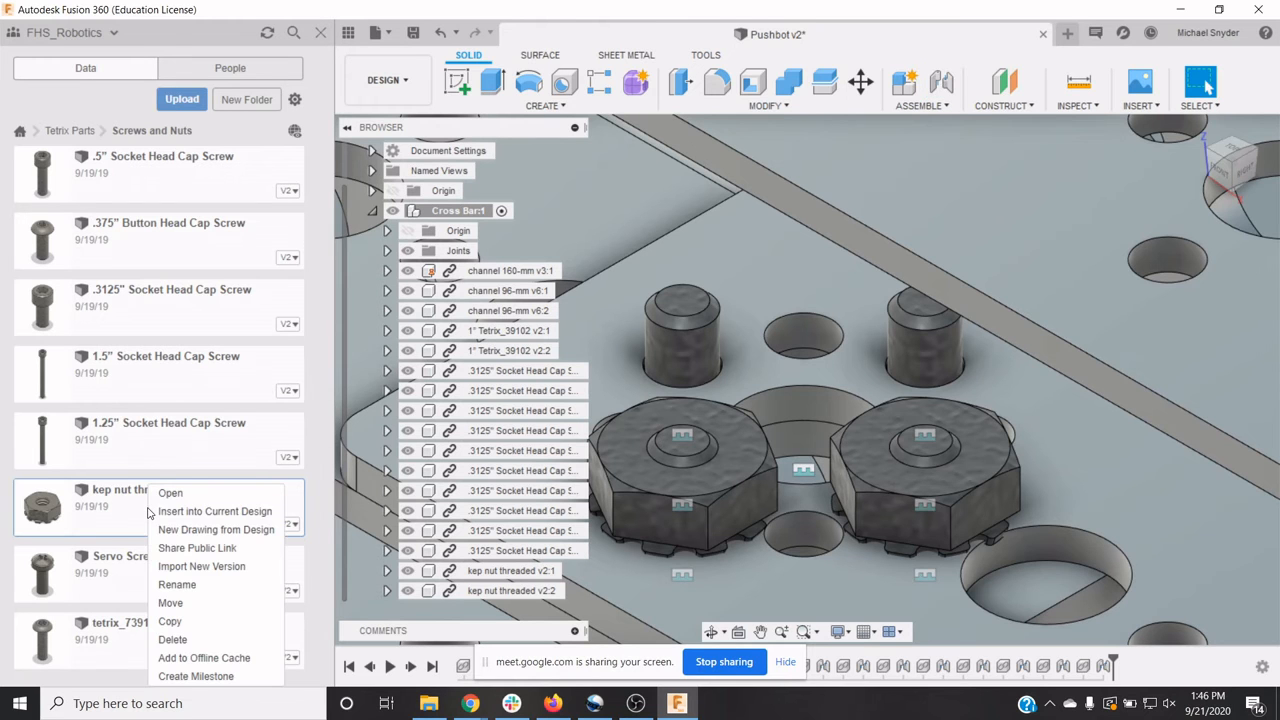
pyautogui.click(163, 512)
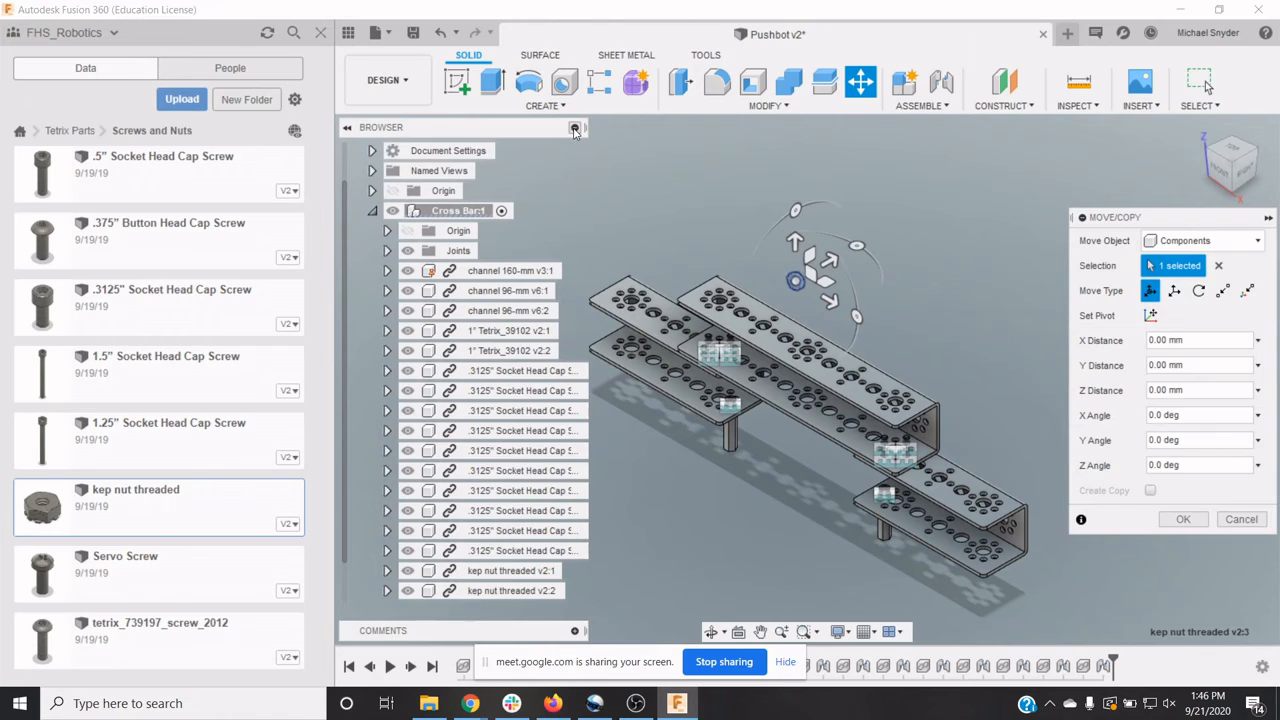
pyautogui.click(574, 128)
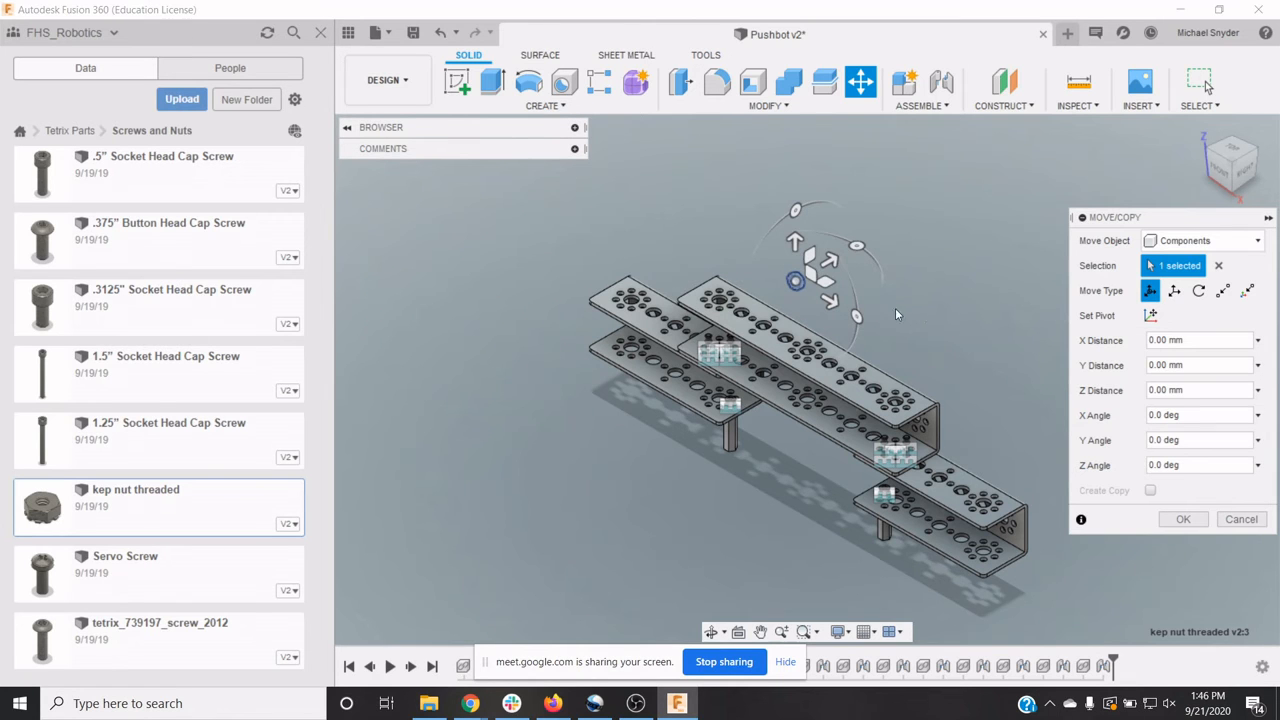
pyautogui.scroll(-1, 806, 290)
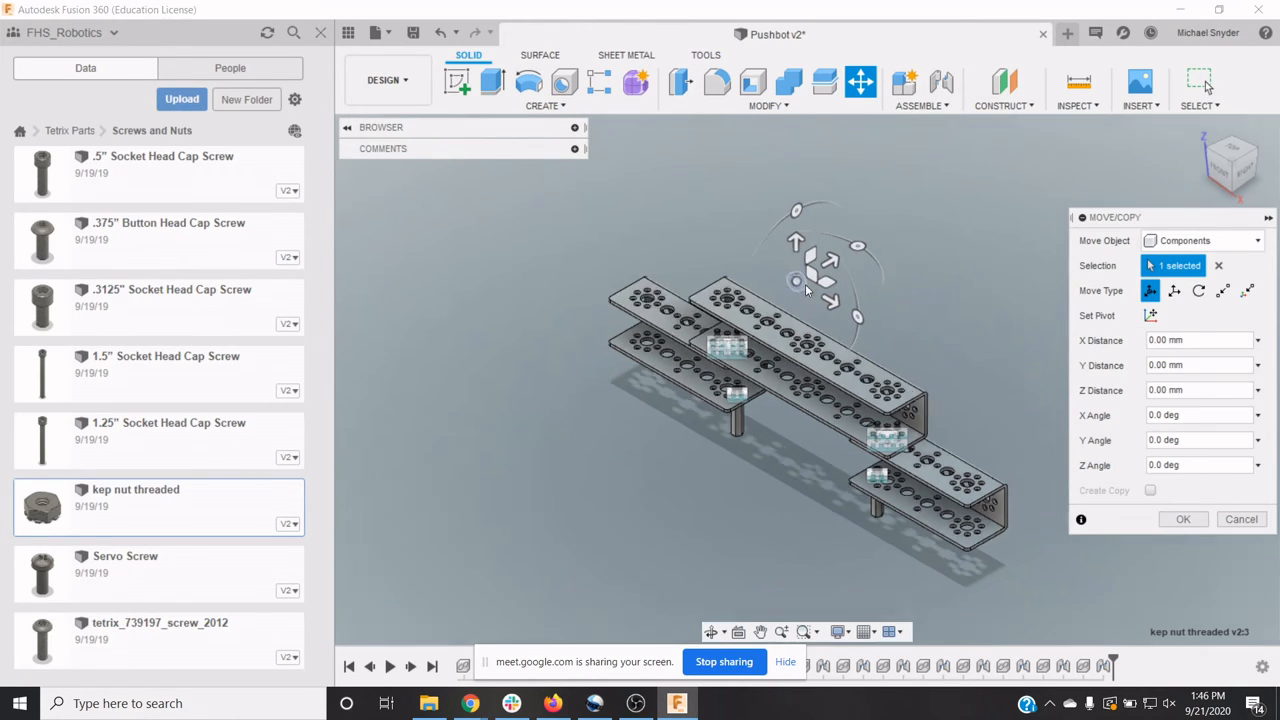
pyautogui.scroll(6, 806, 290)
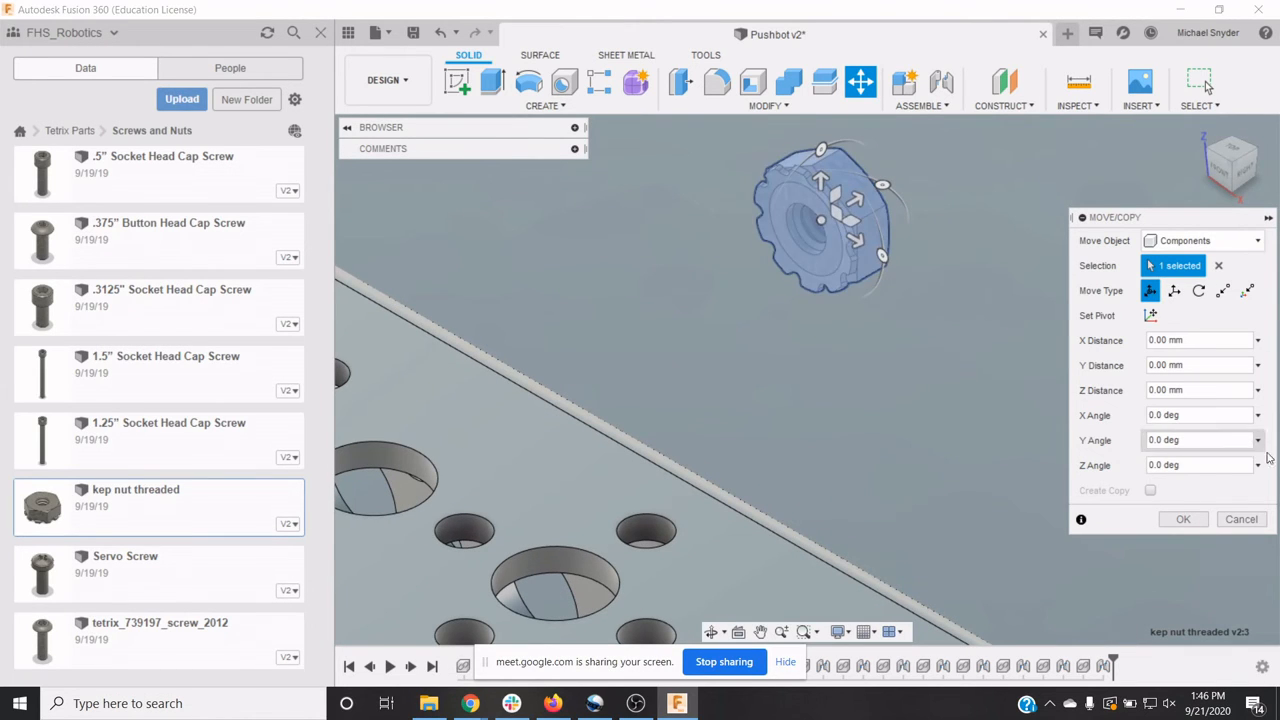
pyautogui.click(1183, 519)
# Step: Joint the third kep nut, by its serrated side's centre, to the 160 mm channel hole around the screw diagonally opposite the first nut, flipped
pyautogui.press('j')
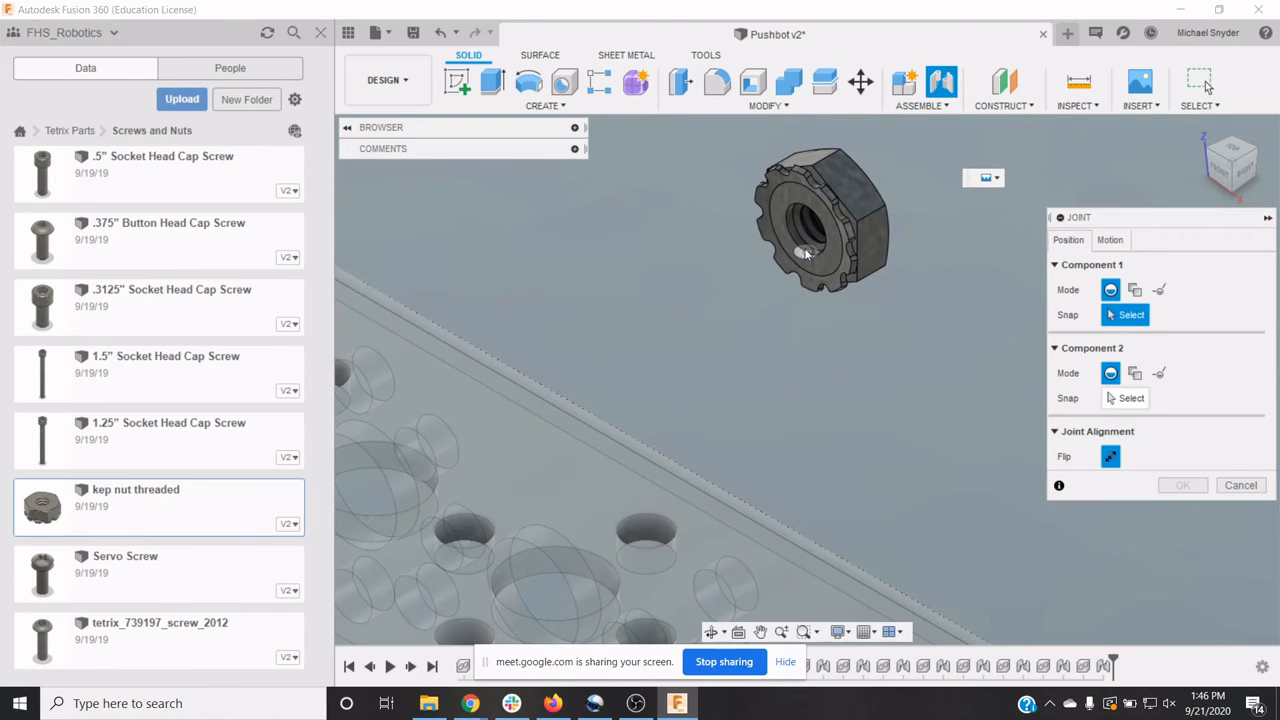
pyautogui.scroll(4, 806, 256)
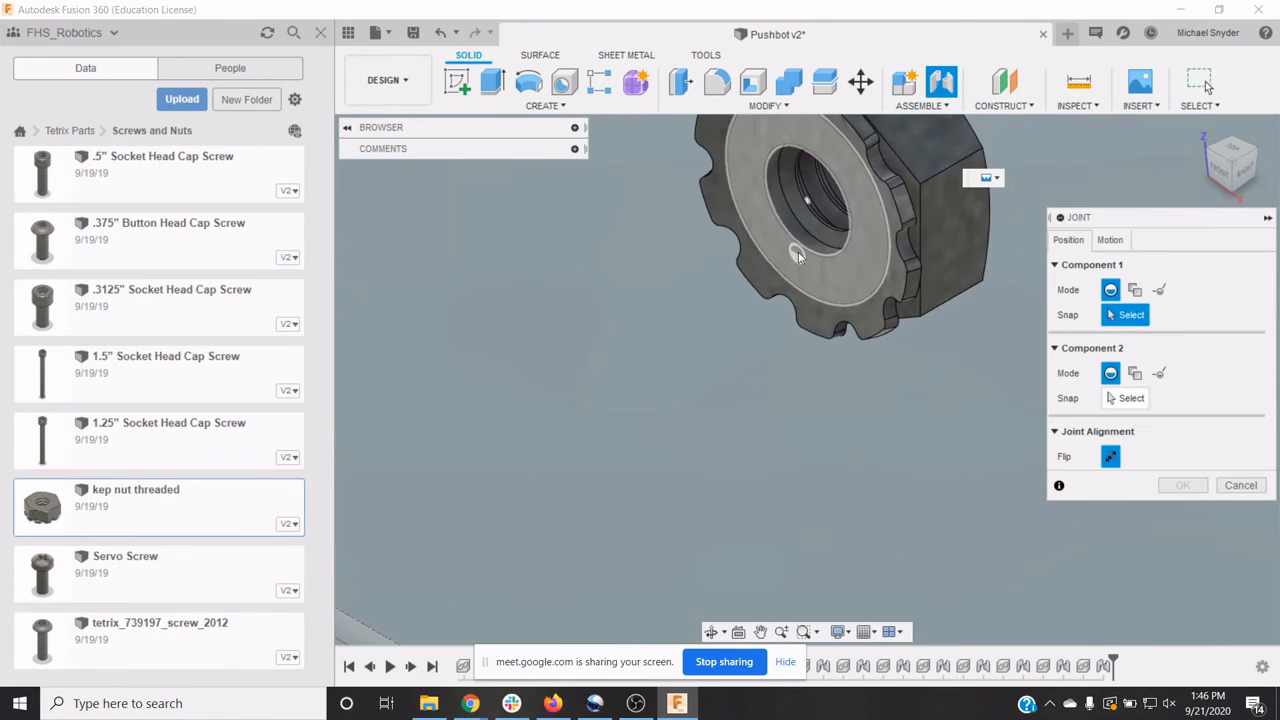
pyautogui.click(800, 256)
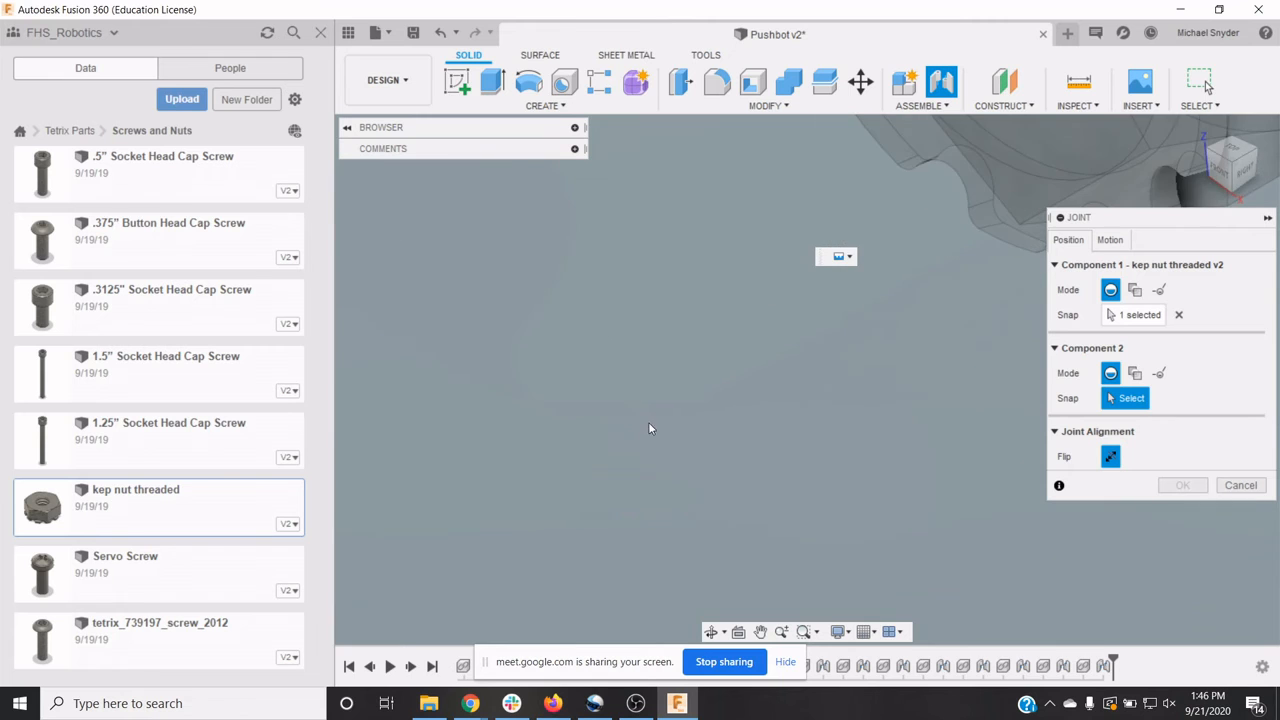
pyautogui.scroll(-5, 675, 434)
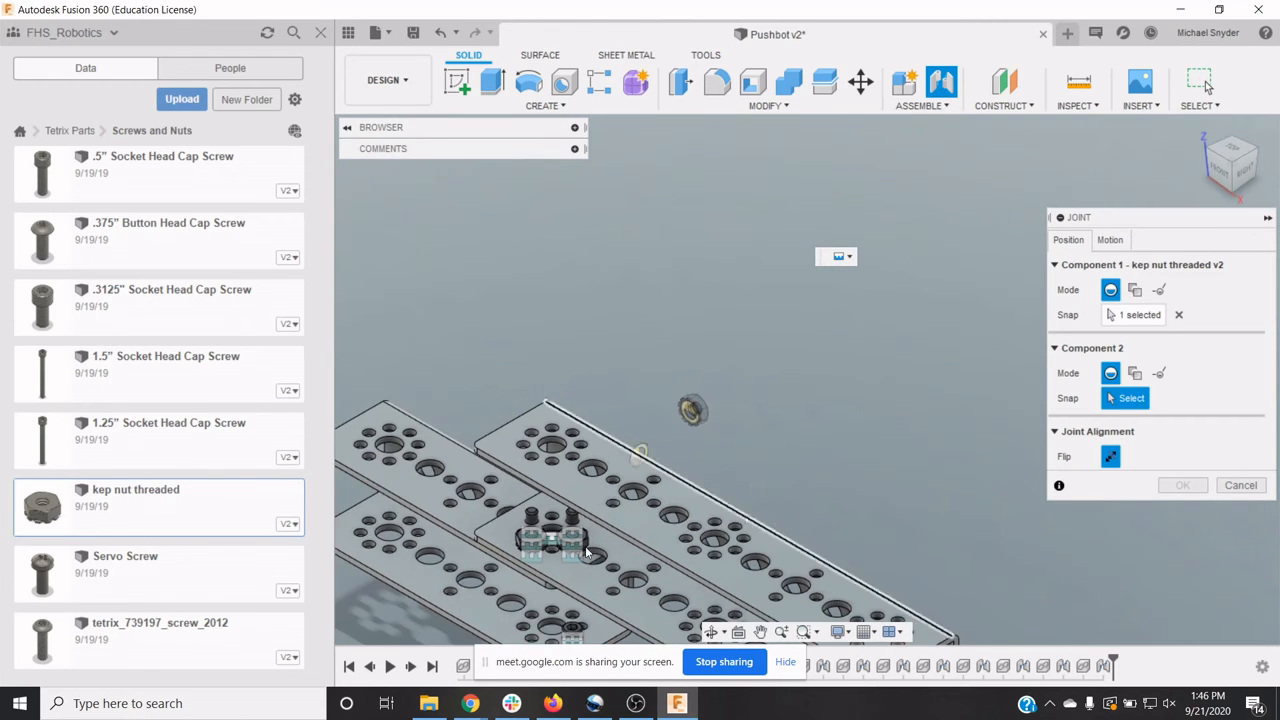
pyautogui.scroll(5, 587, 553)
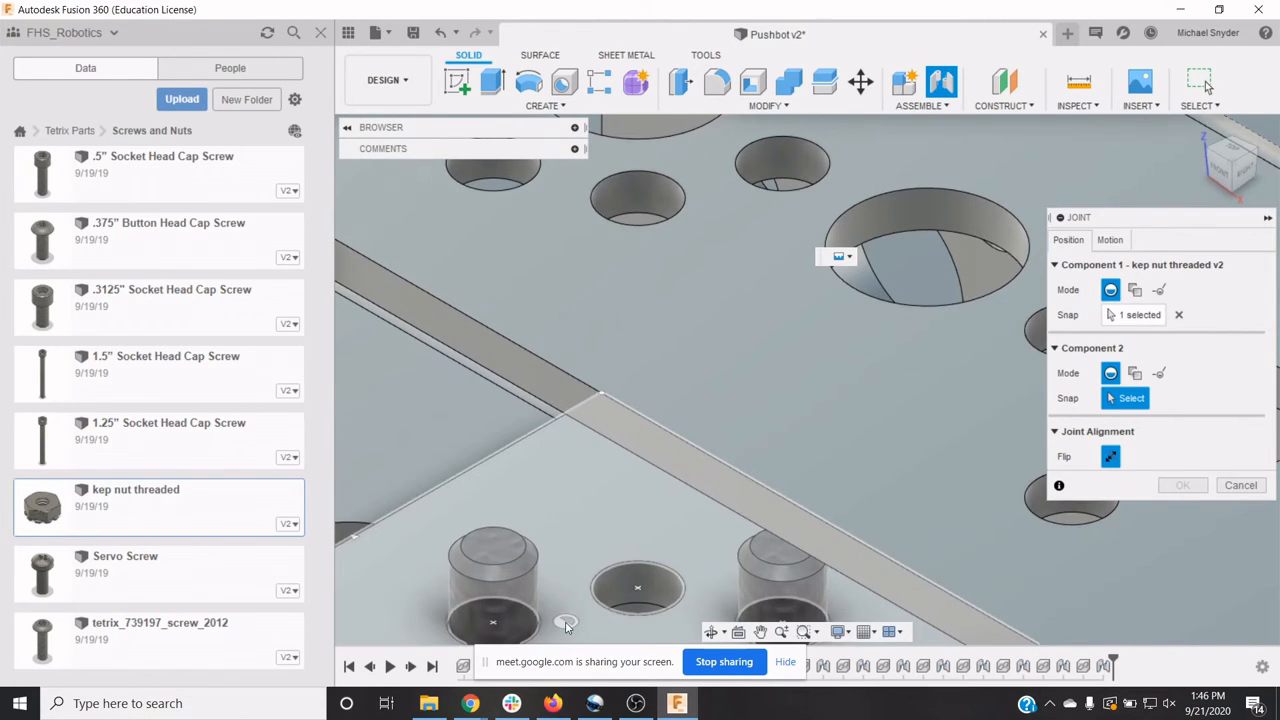
pyautogui.scroll(-4, 565, 625)
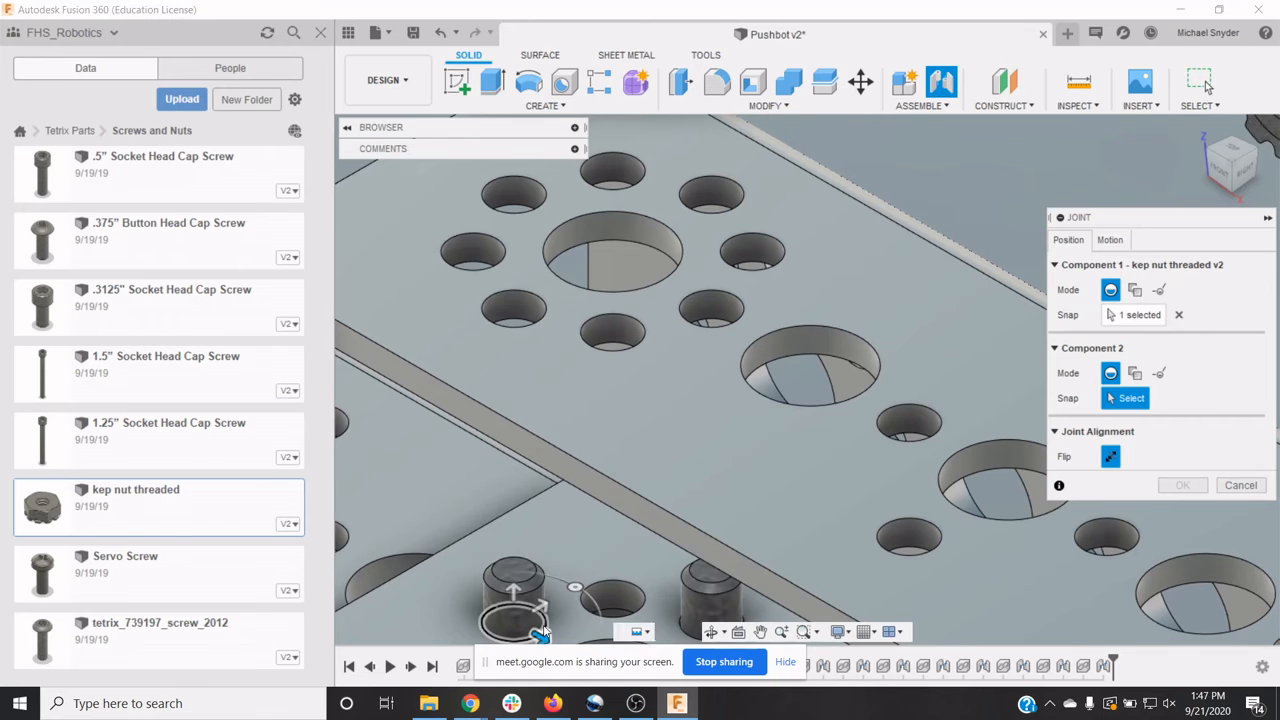
pyautogui.click(543, 627)
pyautogui.click(1114, 558)
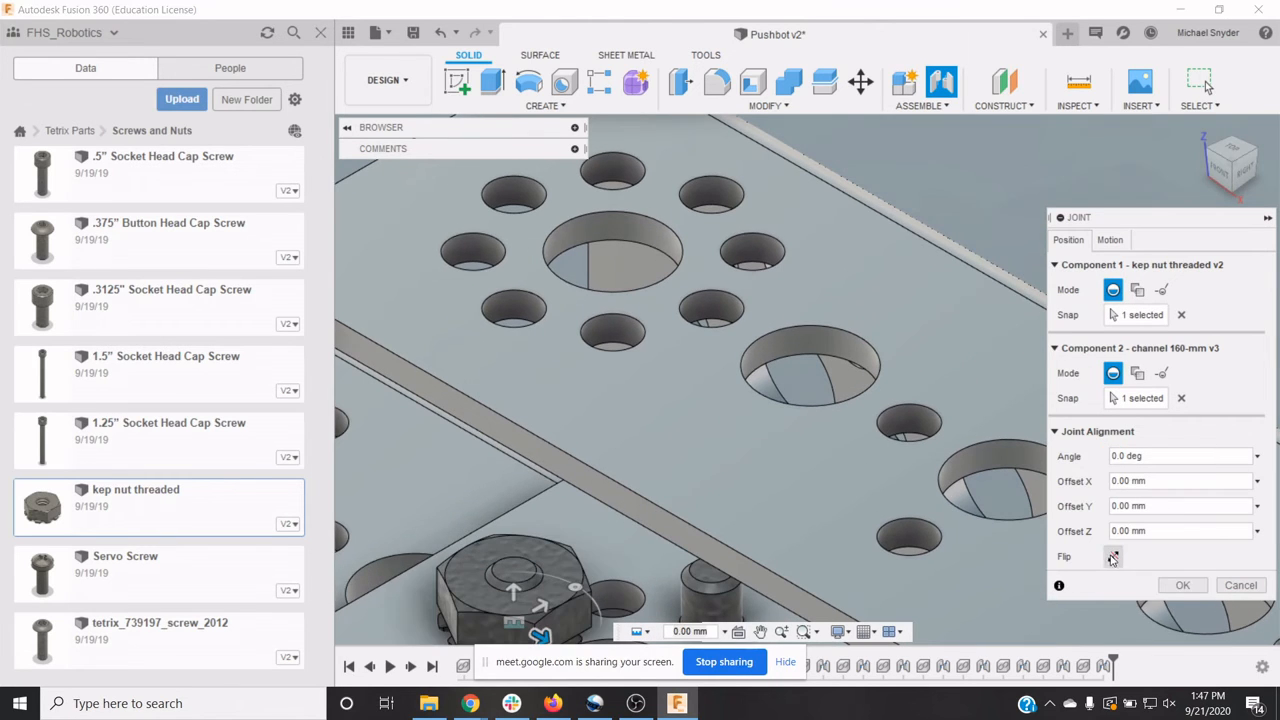
pyautogui.click(1181, 585)
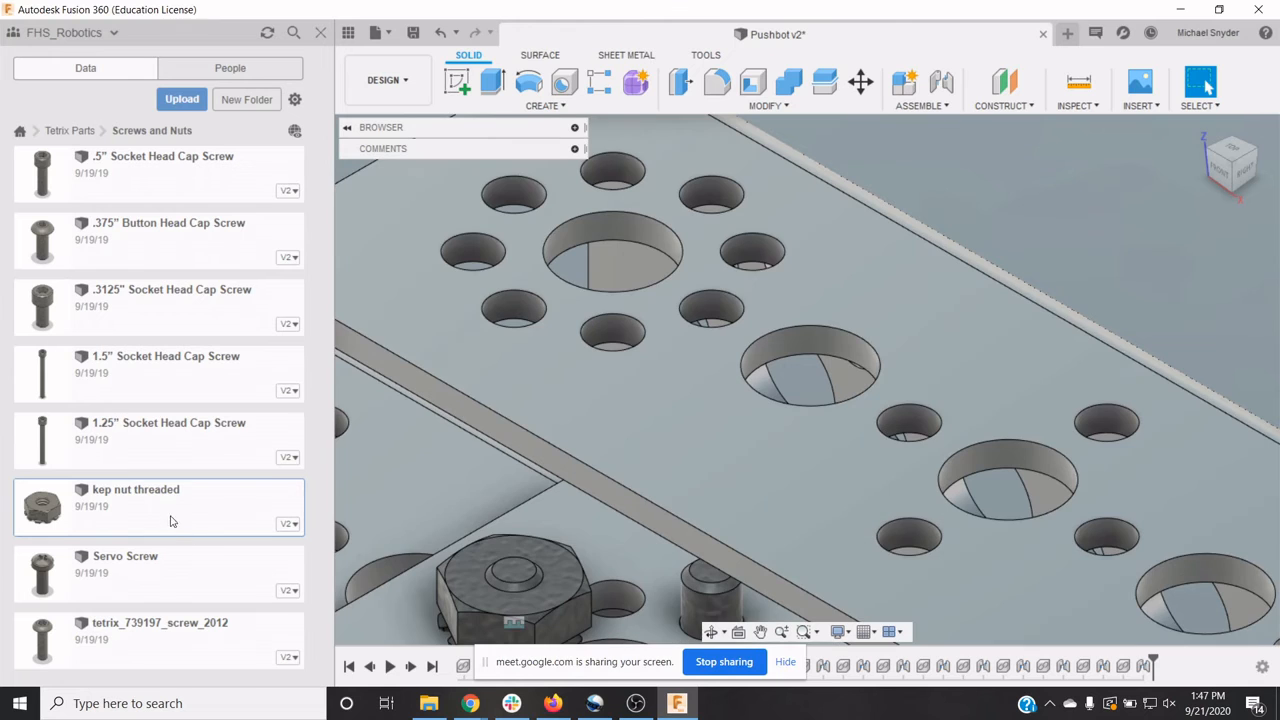
# Step: Insert a fourth threaded kep nut into the current design and accept its default placement
pyautogui.rightClick(168, 517)
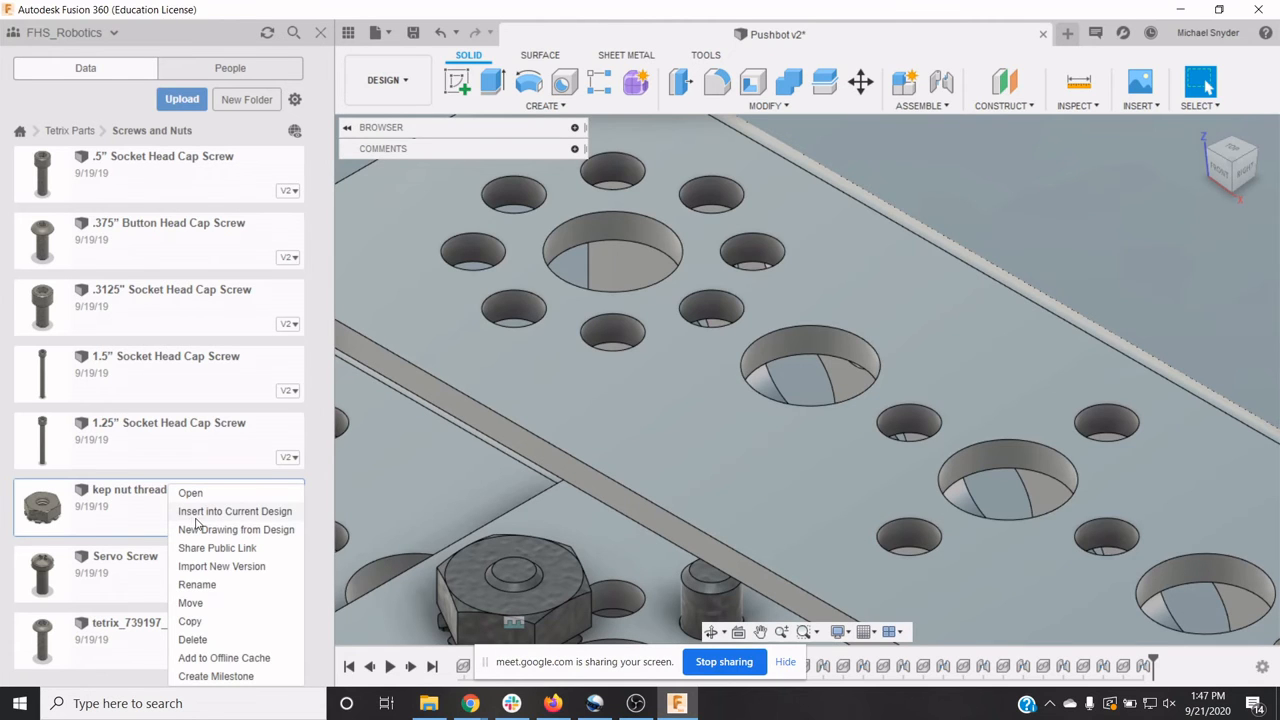
pyautogui.click(200, 512)
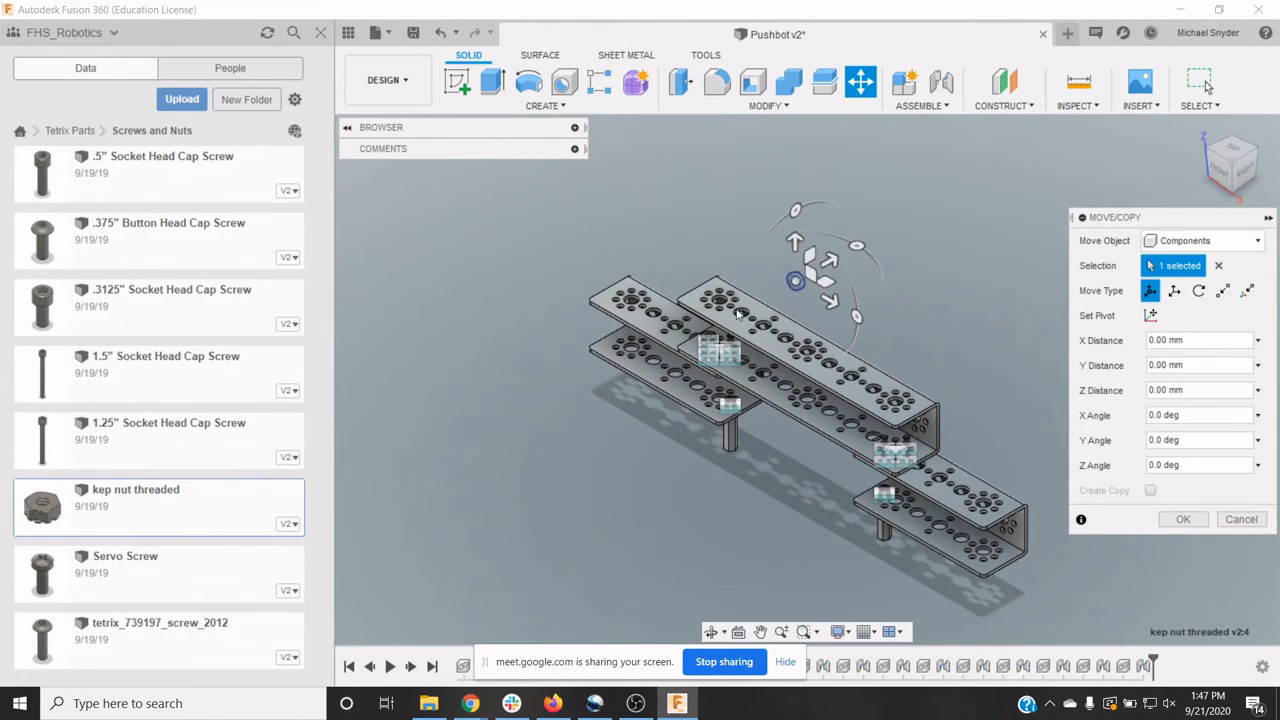
pyautogui.press('Return')
# Step: Joint the fourth kep nut, by its serrated side's centre, to the hole around the last bare cap screw in the same 160 mm channel cluster, flipped
pyautogui.press('j')
pyautogui.scroll(-2, 793, 295)
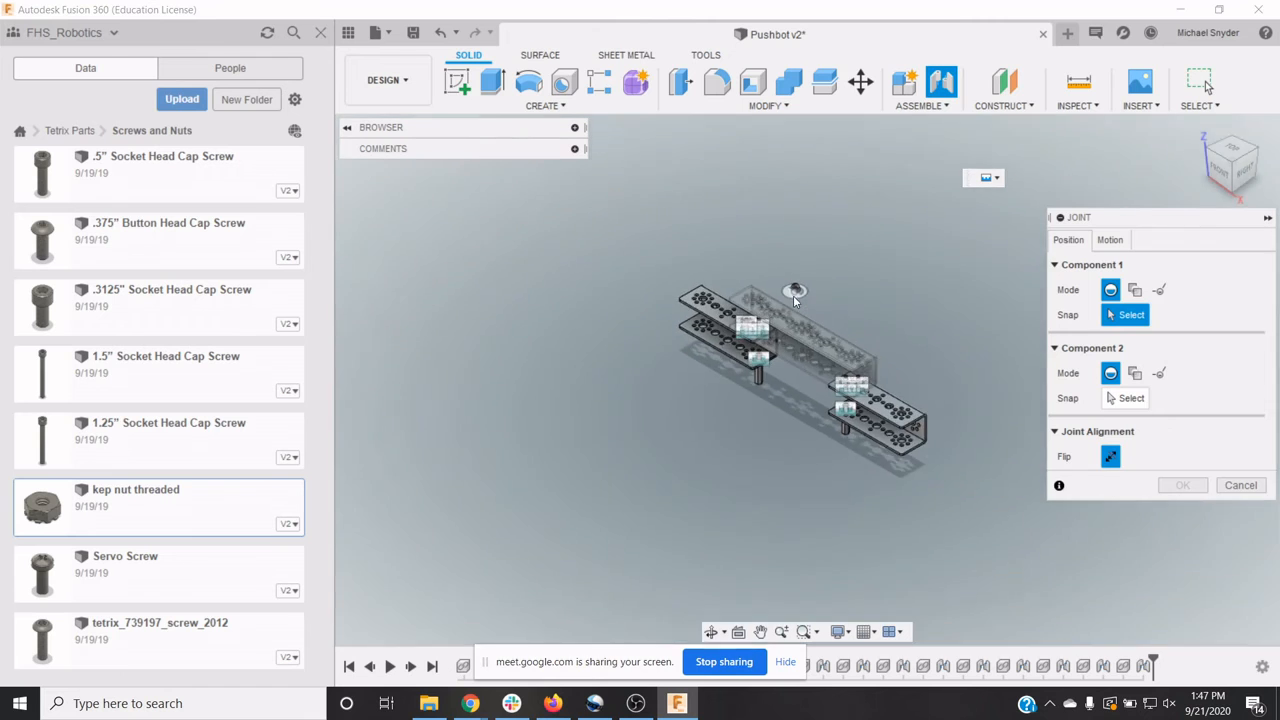
pyautogui.scroll(6, 790, 296)
pyautogui.scroll(3, 804, 305)
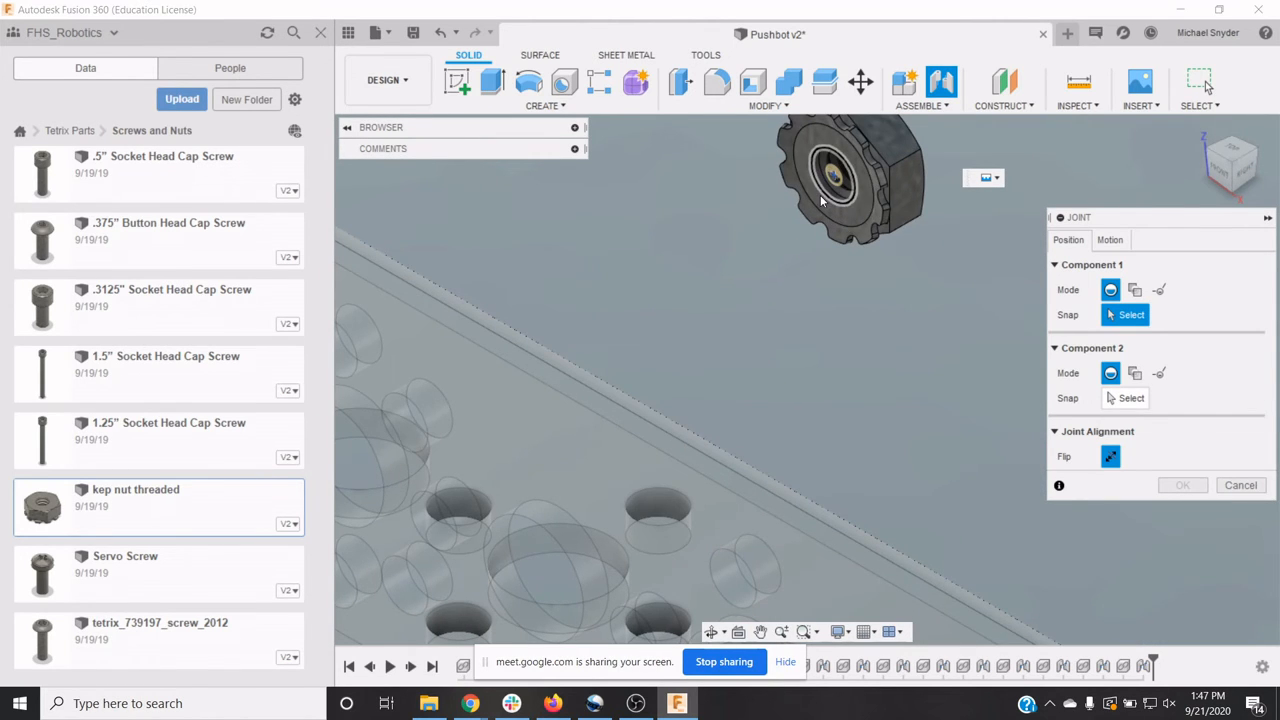
pyautogui.click(822, 202)
pyautogui.scroll(-8, 646, 378)
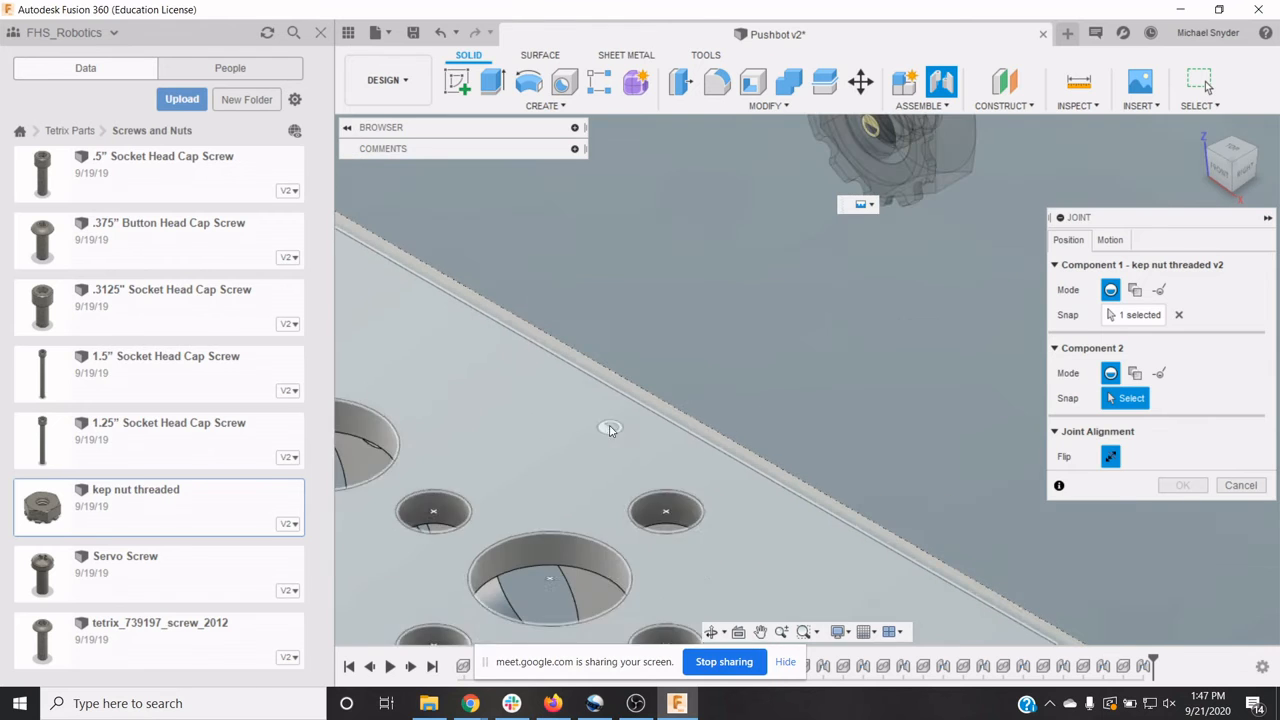
pyautogui.scroll(5, 586, 504)
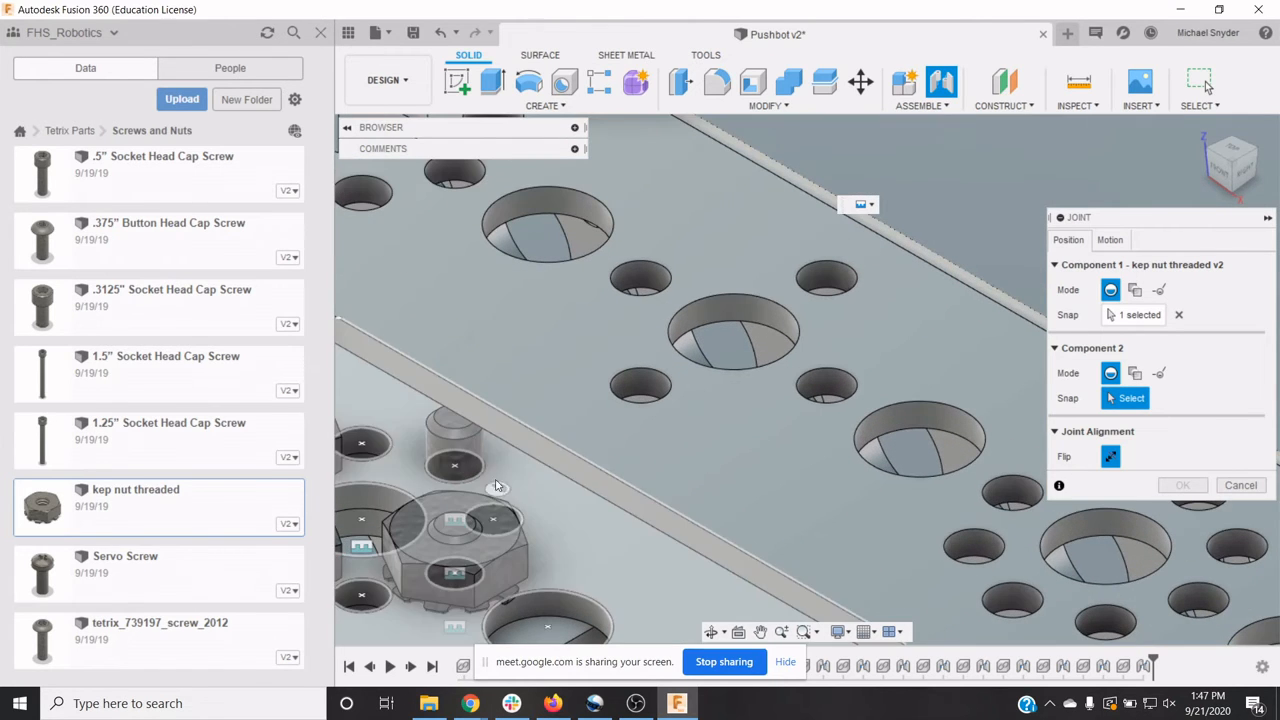
pyautogui.click(490, 477)
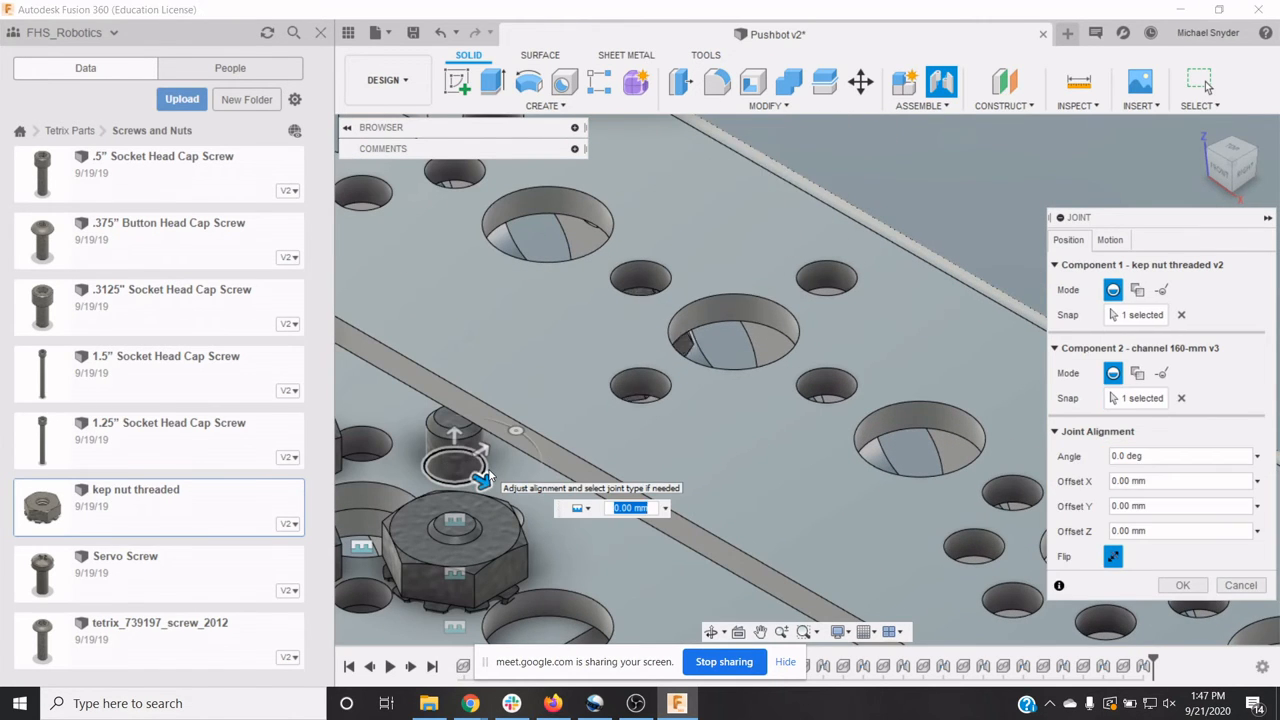
pyautogui.click(1113, 557)
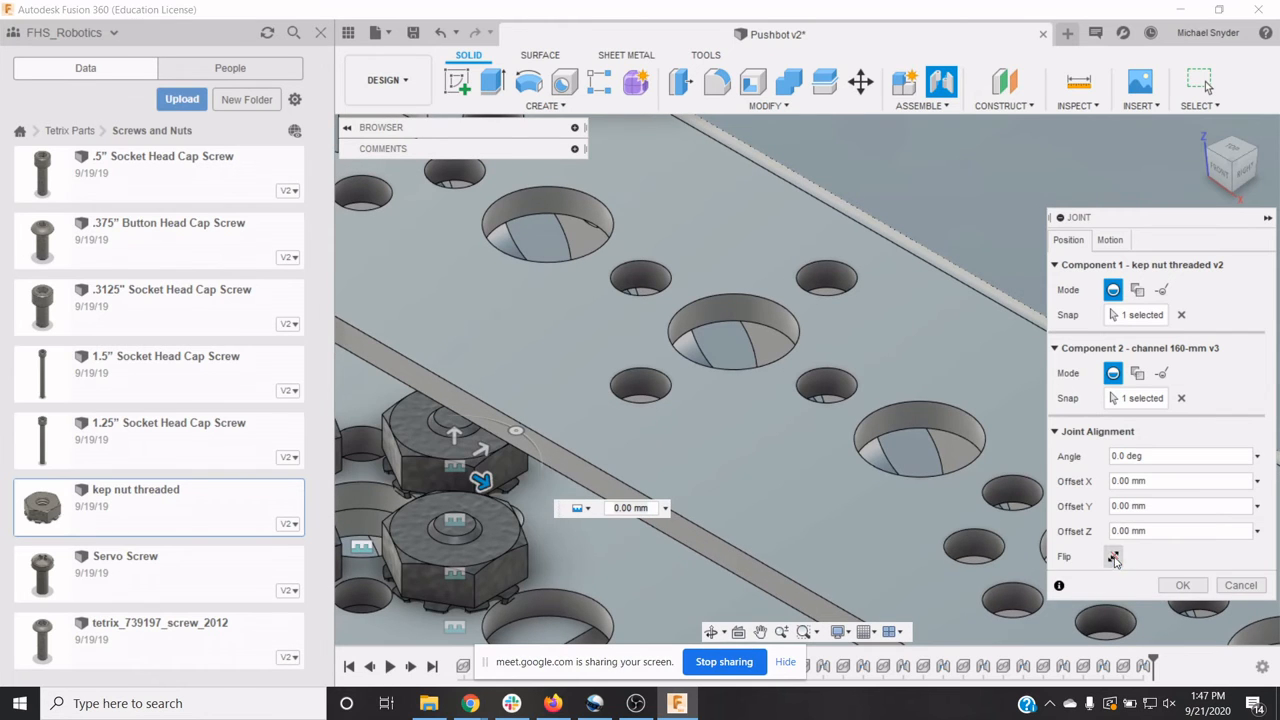
pyautogui.click(1183, 586)
# Step: Insert a fifth threaded kep nut into the current design and accept its default placement
pyautogui.keyDown('shift'); pyautogui.moveTo(1183, 586); pyautogui.dragTo(794, 480, button='middle'); pyautogui.keyUp('shift')
pyautogui.scroll(-5, 794, 479)
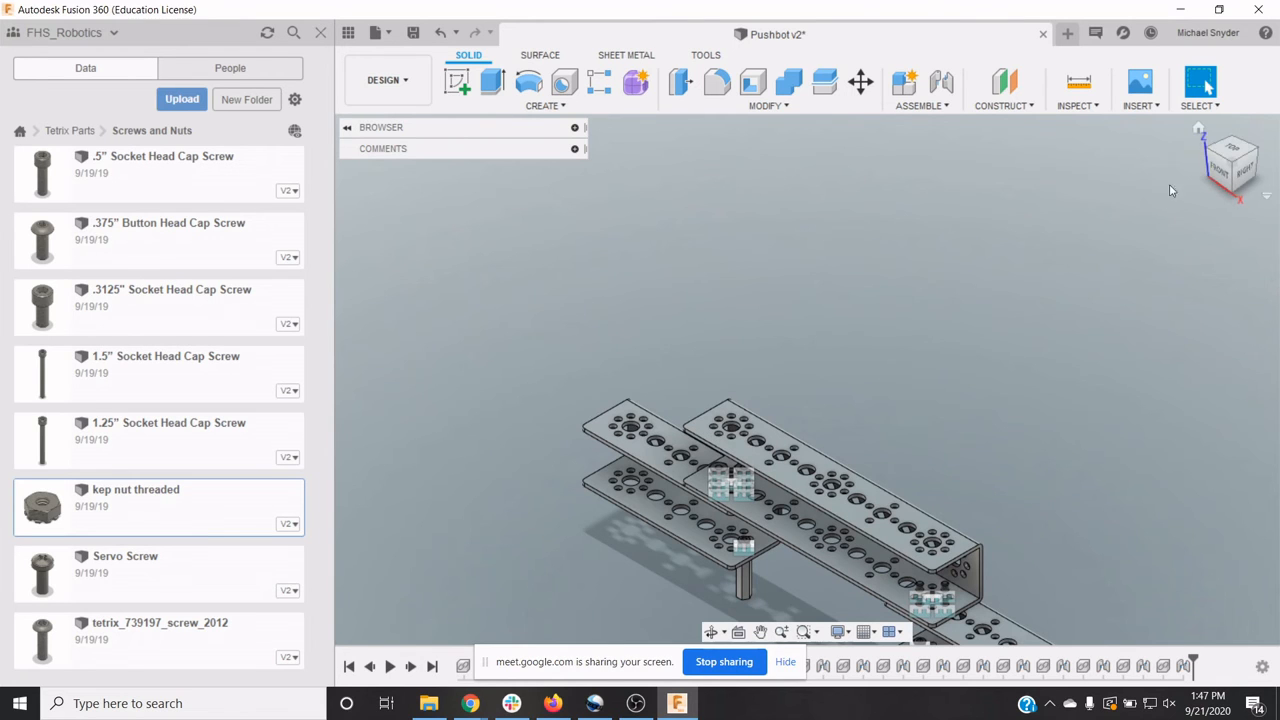
pyautogui.click(1198, 131)
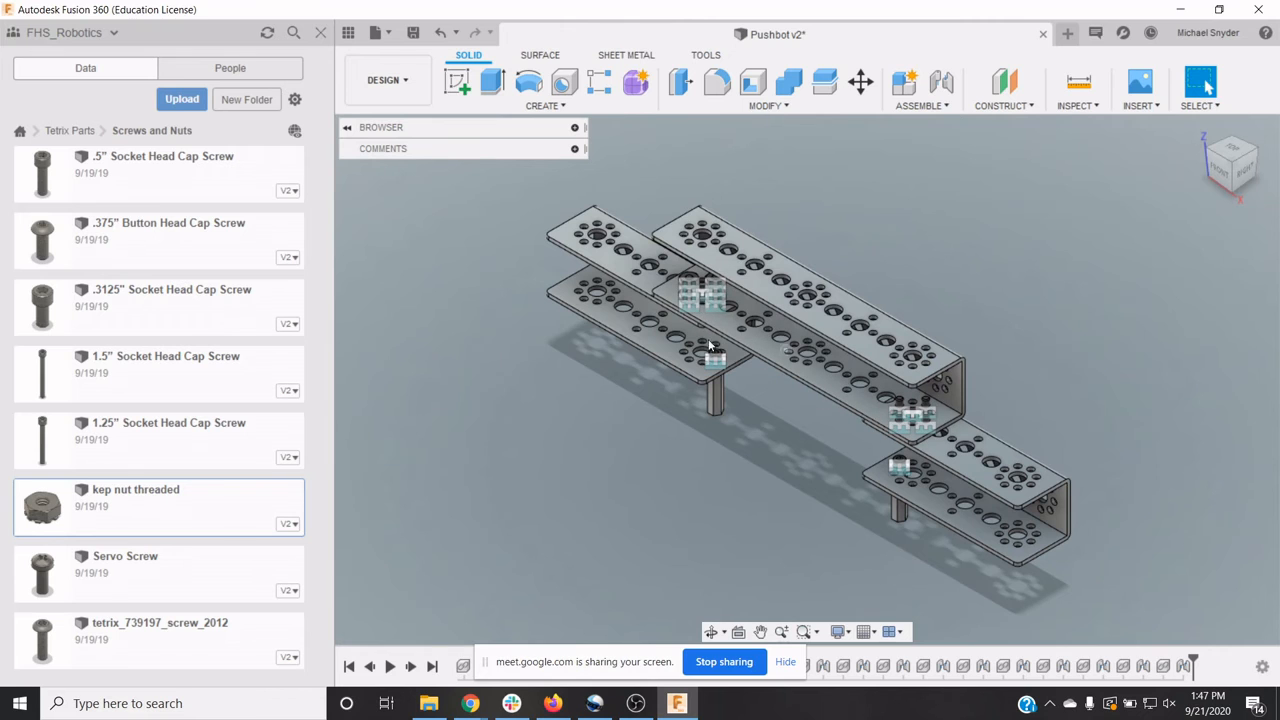
pyautogui.rightClick(125, 501)
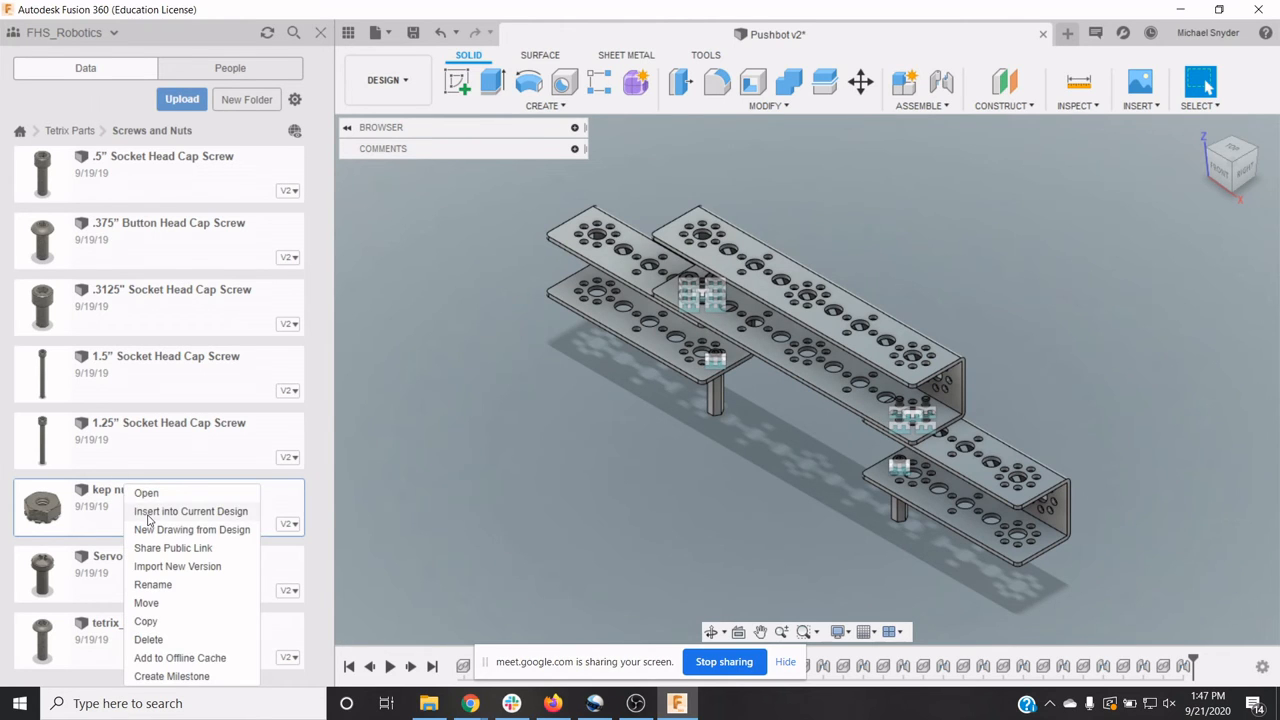
pyautogui.click(148, 512)
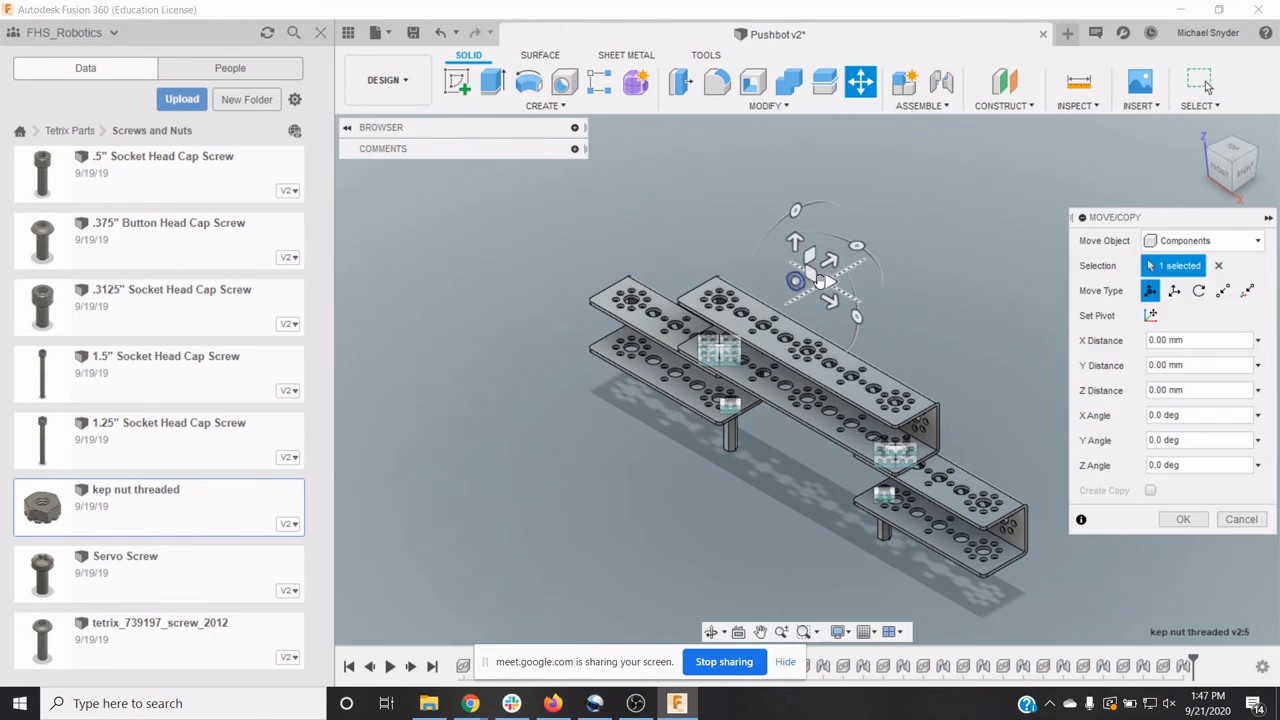
pyautogui.press('Return')
# Step: Joint the fifth kep nut, by its serrated side's centre, to the 160 mm channel hole around the end cluster's screw nearest the web, flipped
pyautogui.press('j')
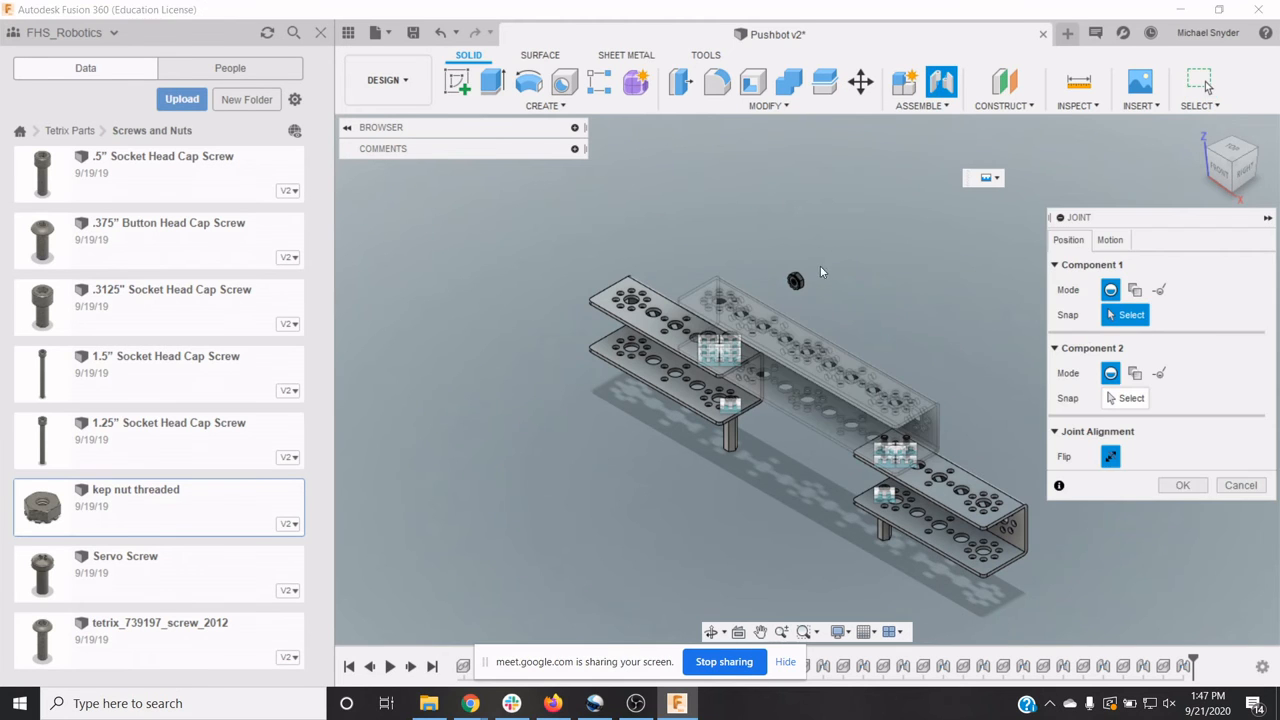
pyautogui.scroll(10, 805, 283)
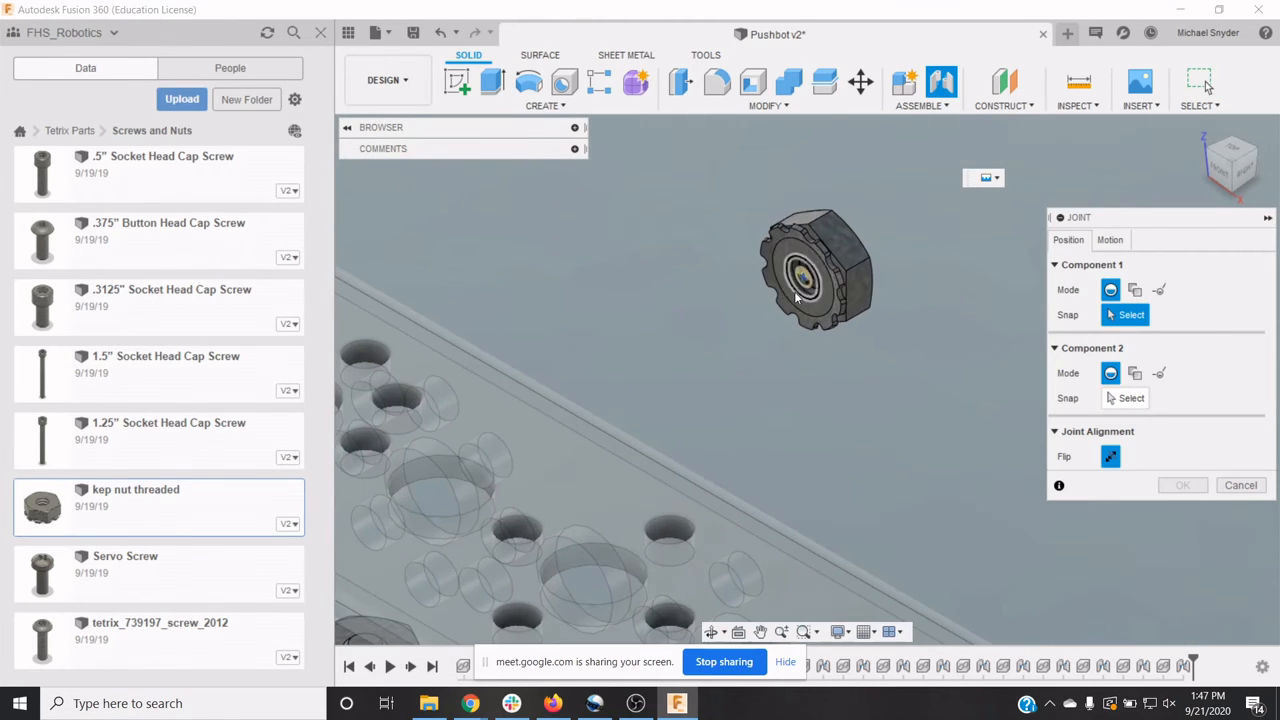
pyautogui.click(800, 295)
pyautogui.scroll(-8, 780, 350)
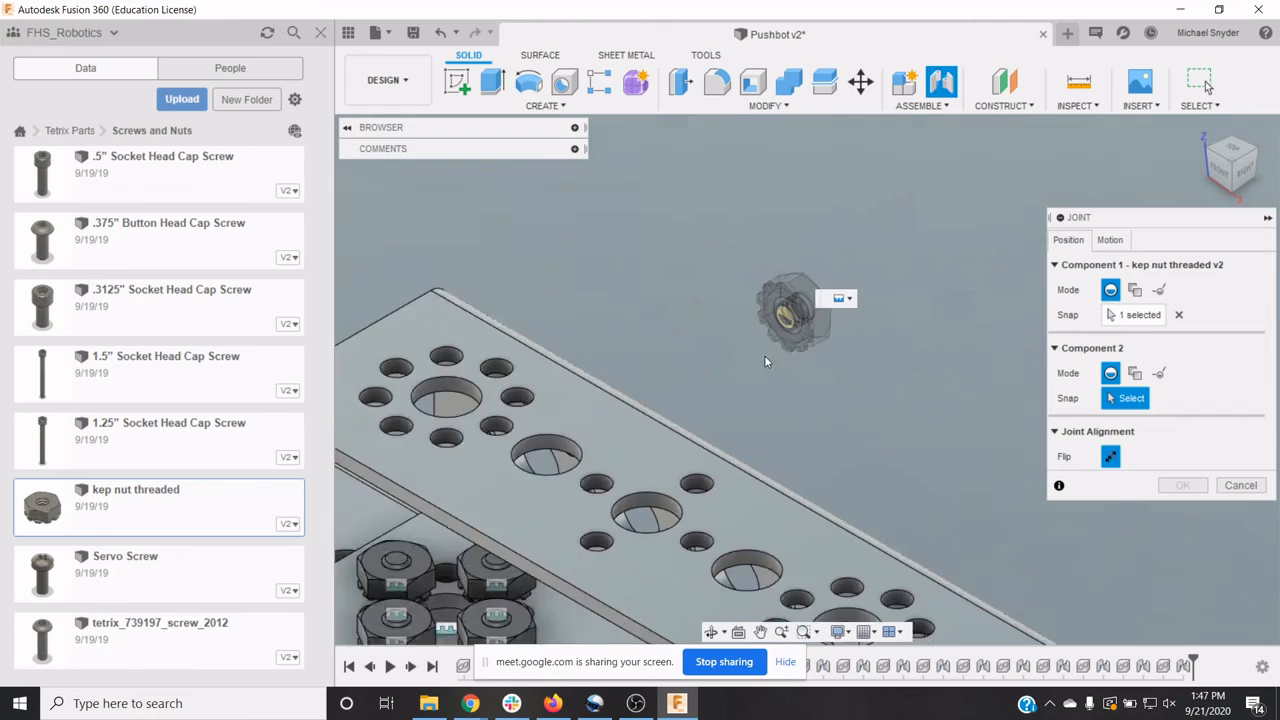
pyautogui.scroll(5, 910, 603)
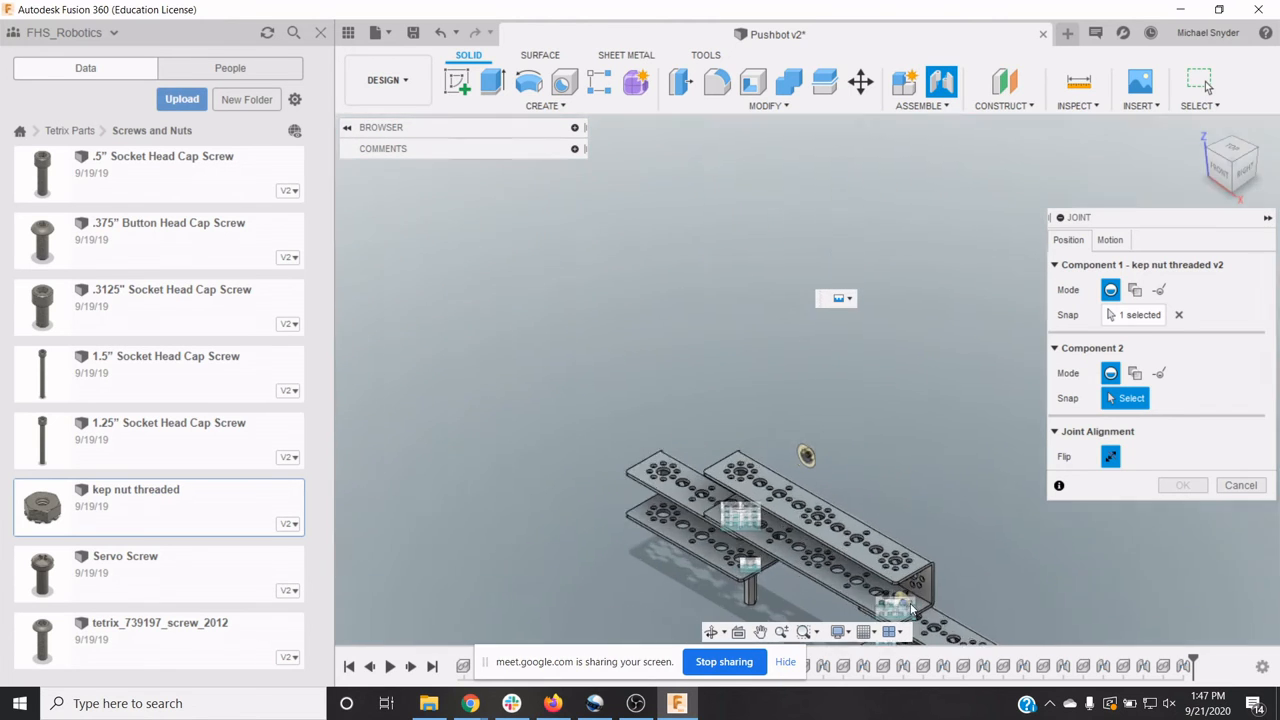
pyautogui.scroll(3, 910, 603)
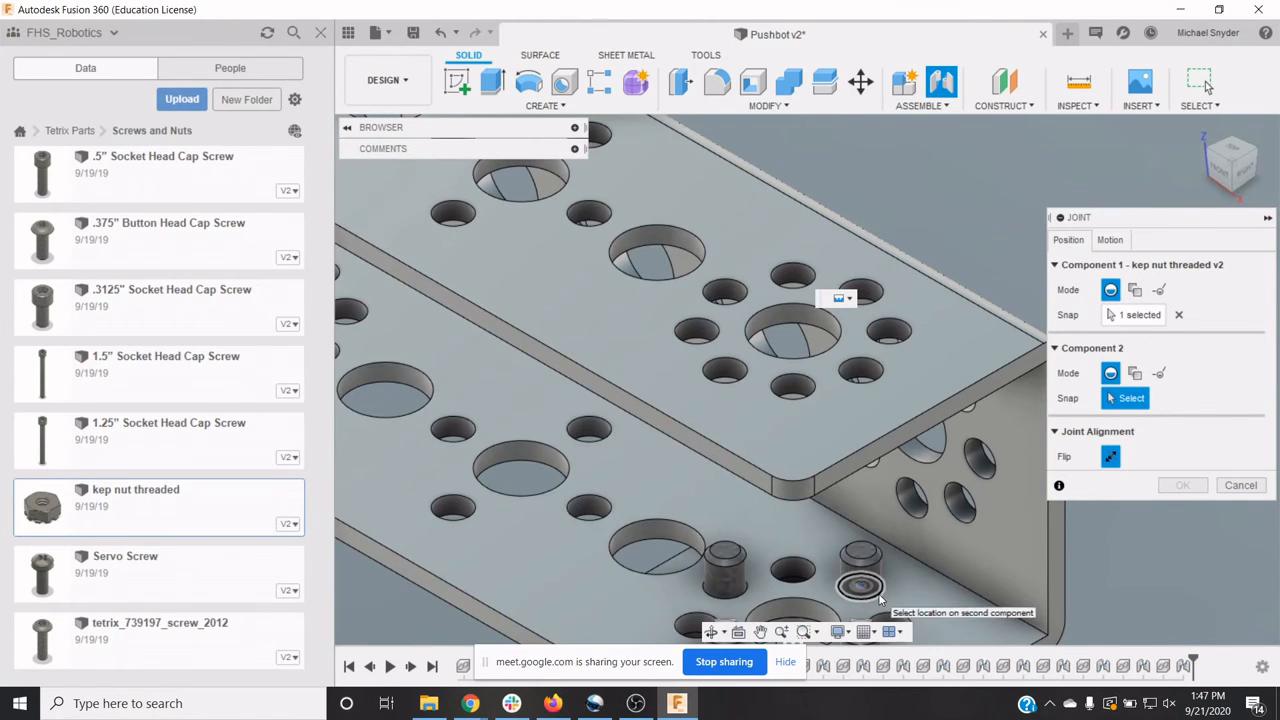
pyautogui.click(885, 598)
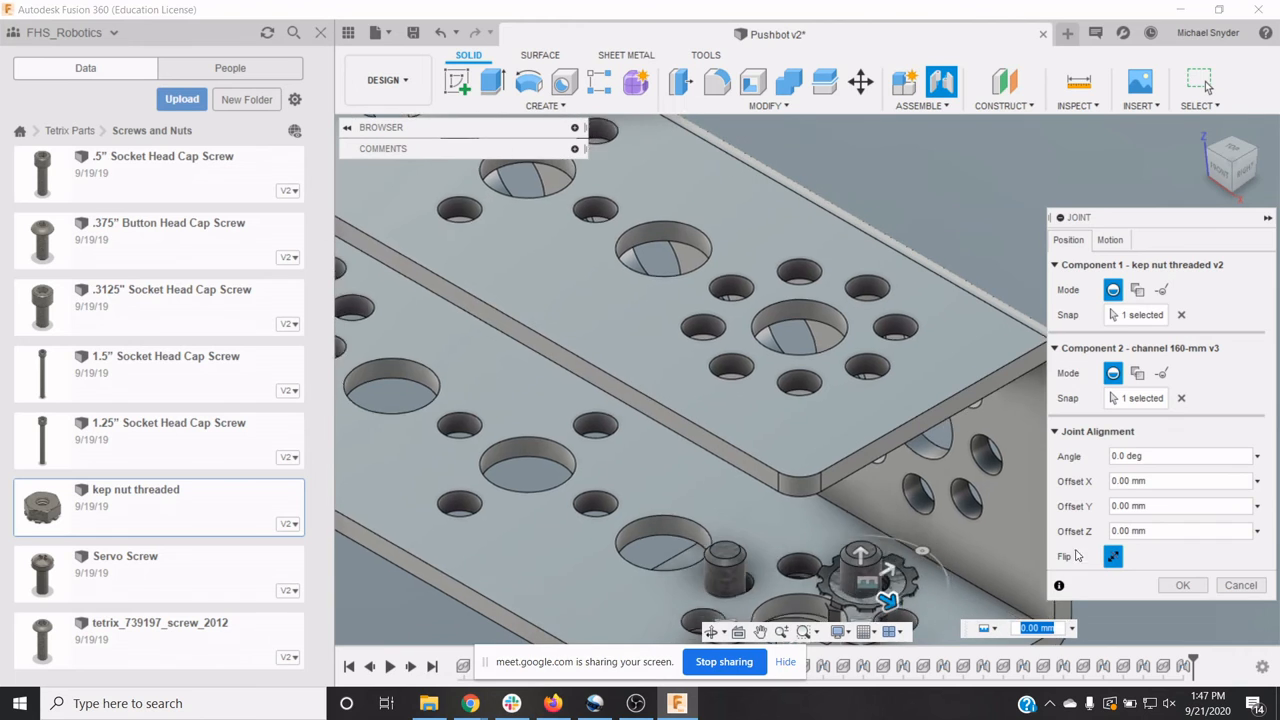
pyautogui.click(1112, 558)
pyautogui.click(1185, 585)
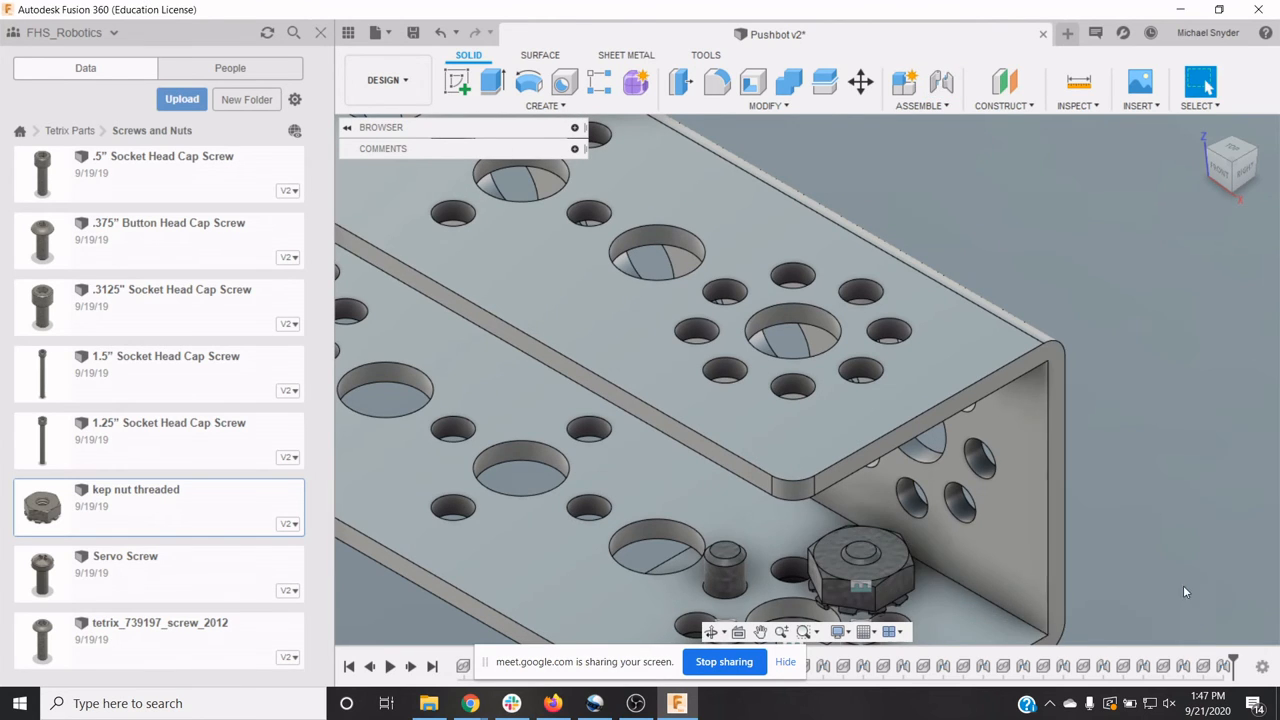
# Step: Insert a sixth threaded kep nut into the current design and accept its default placement
pyautogui.rightClick(211, 501)
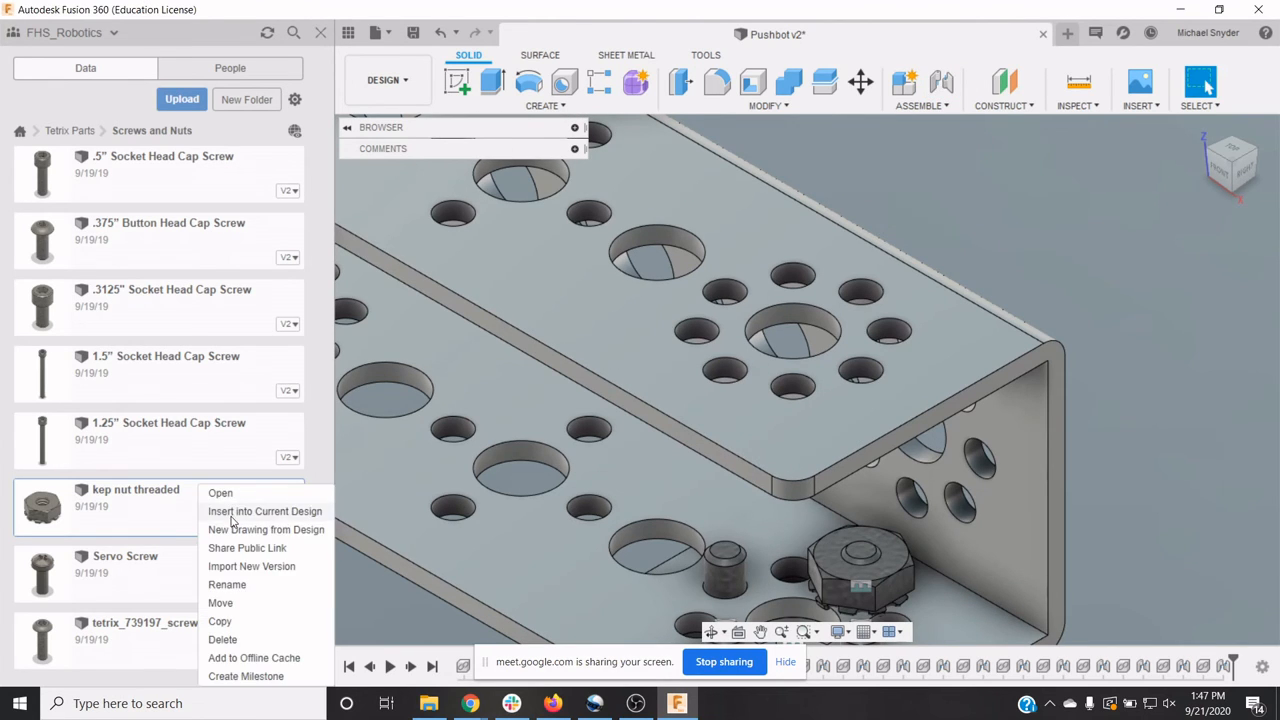
pyautogui.click(231, 511)
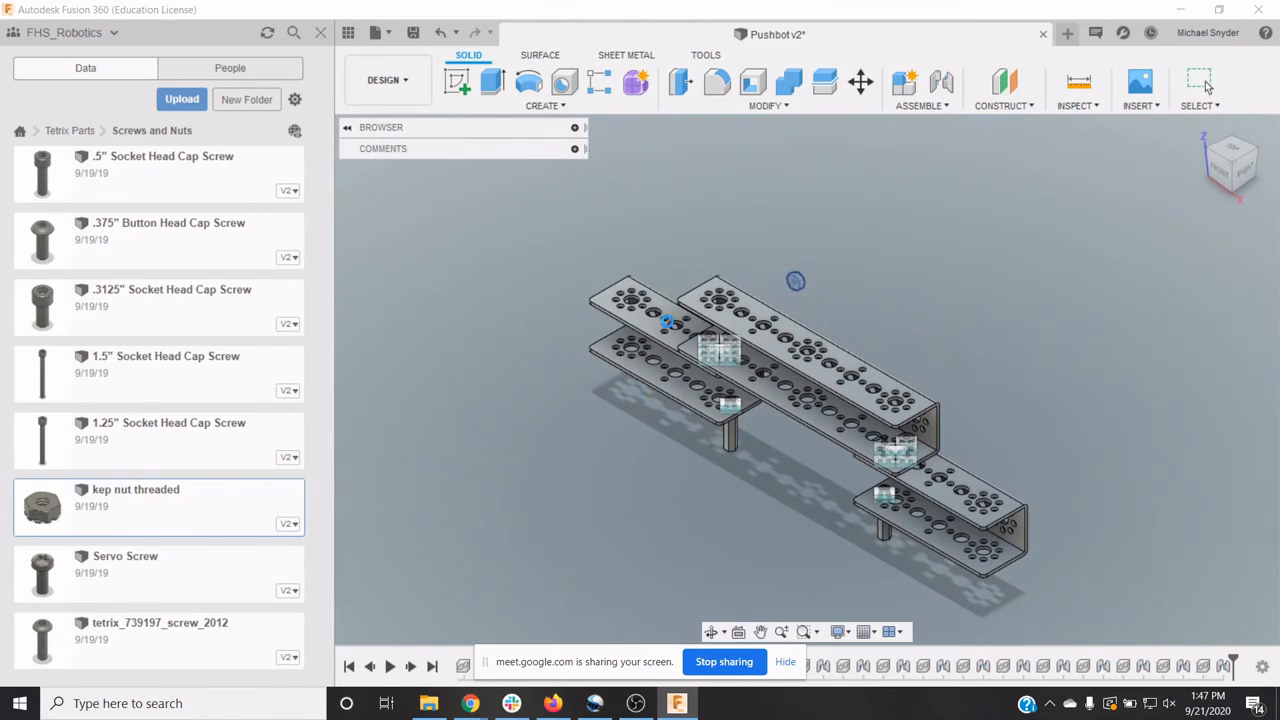
pyautogui.press('Return')
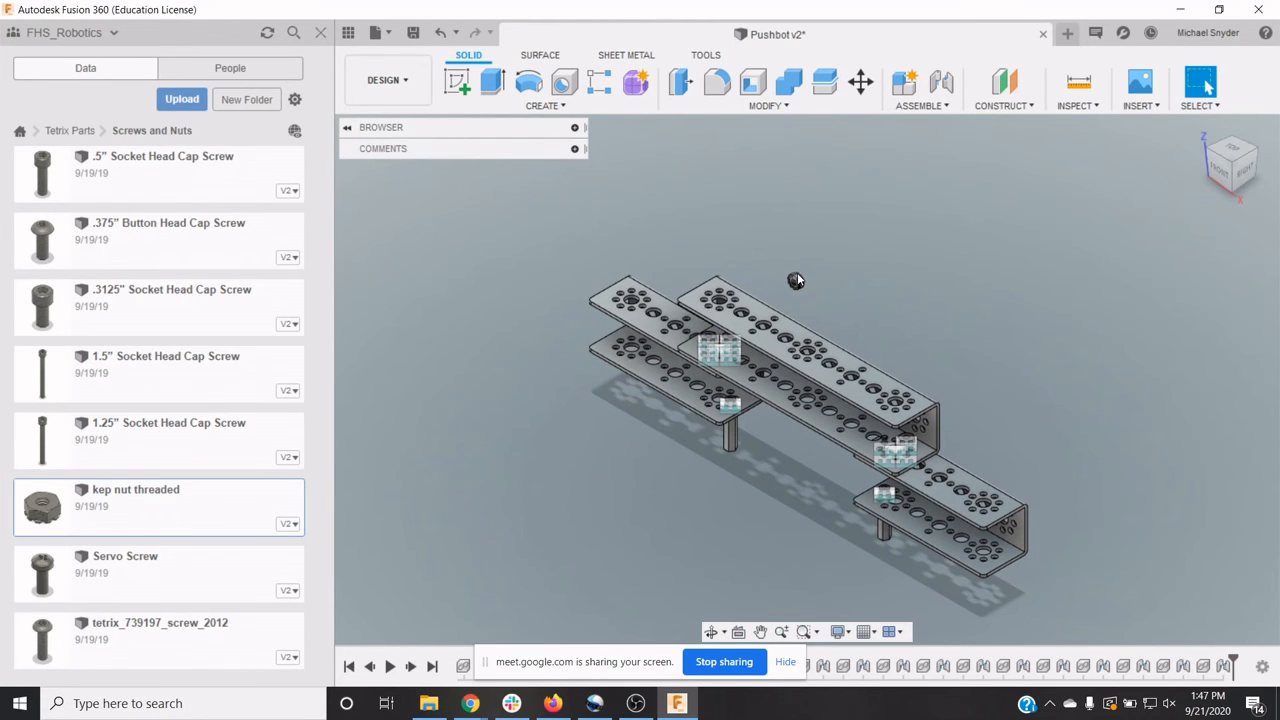
# Step: Joint the sixth kep nut, by its serrated side's centre, to the hole around the cap screw nearest the 160 mm channel's end, flipped
pyautogui.press('j')
pyautogui.scroll(5, 805, 272)
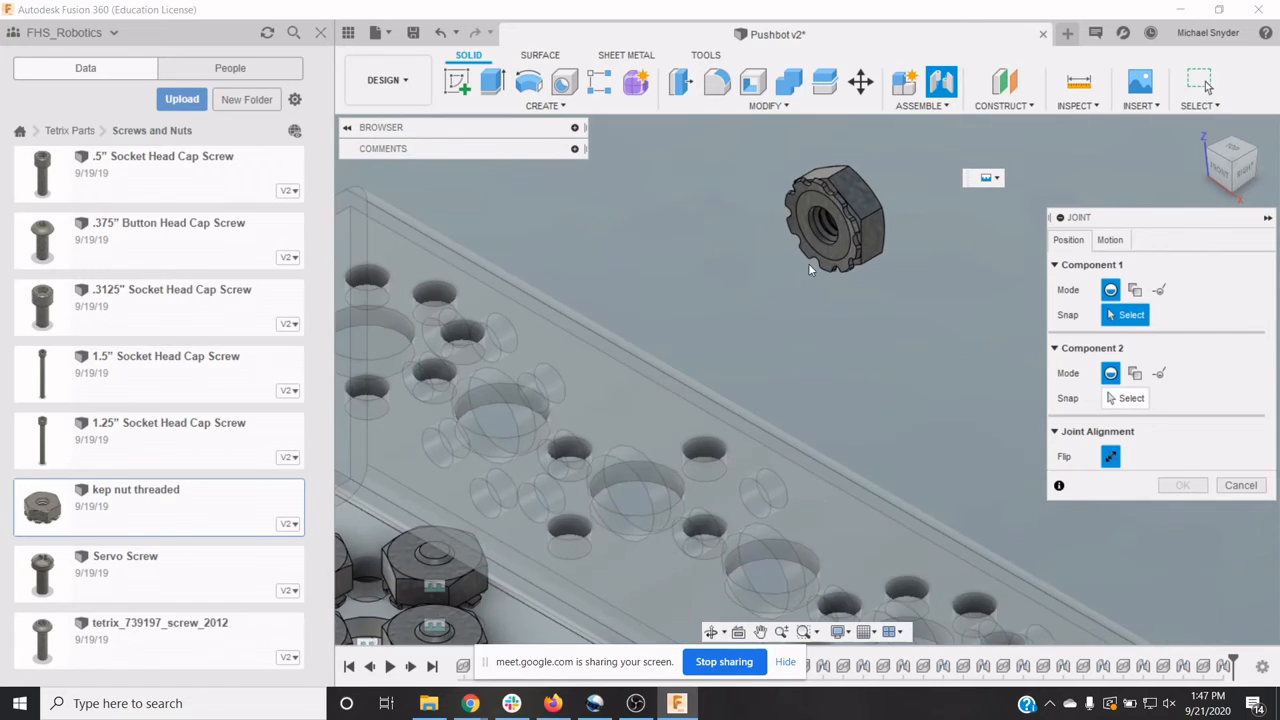
pyautogui.scroll(2, 810, 268)
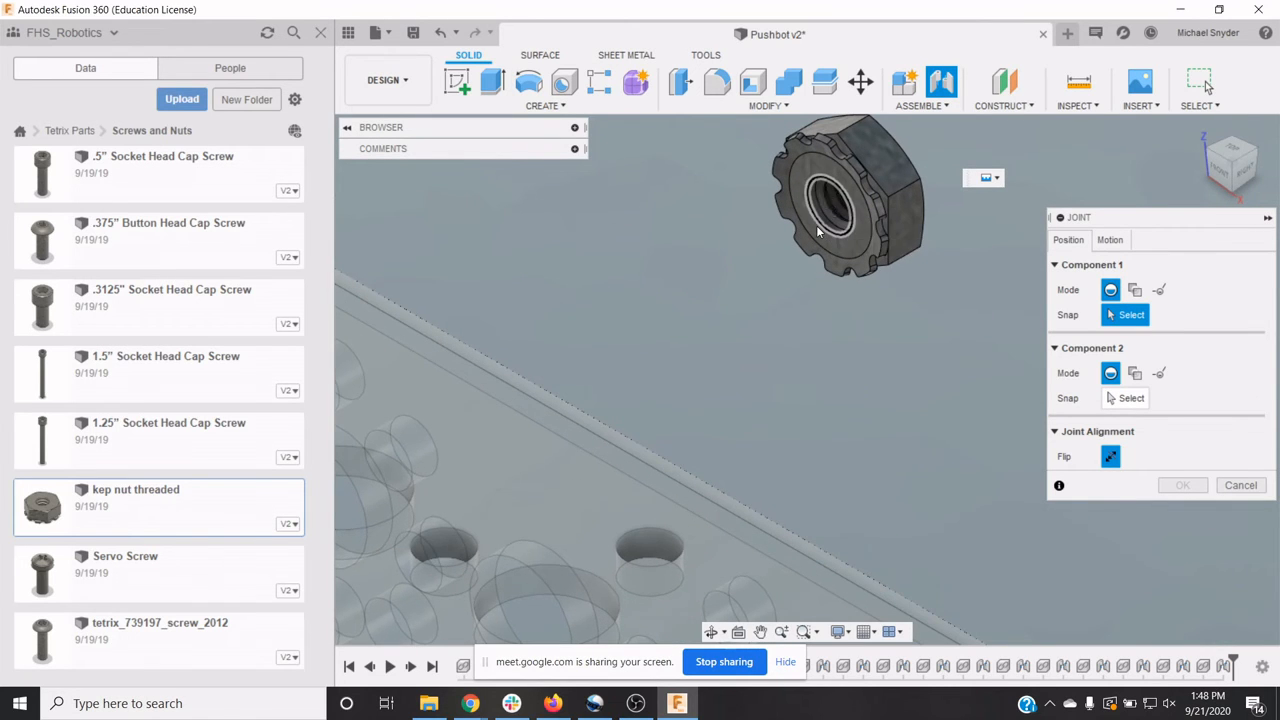
pyautogui.click(827, 236)
pyautogui.scroll(3, 871, 366)
pyautogui.scroll(-10, 862, 380)
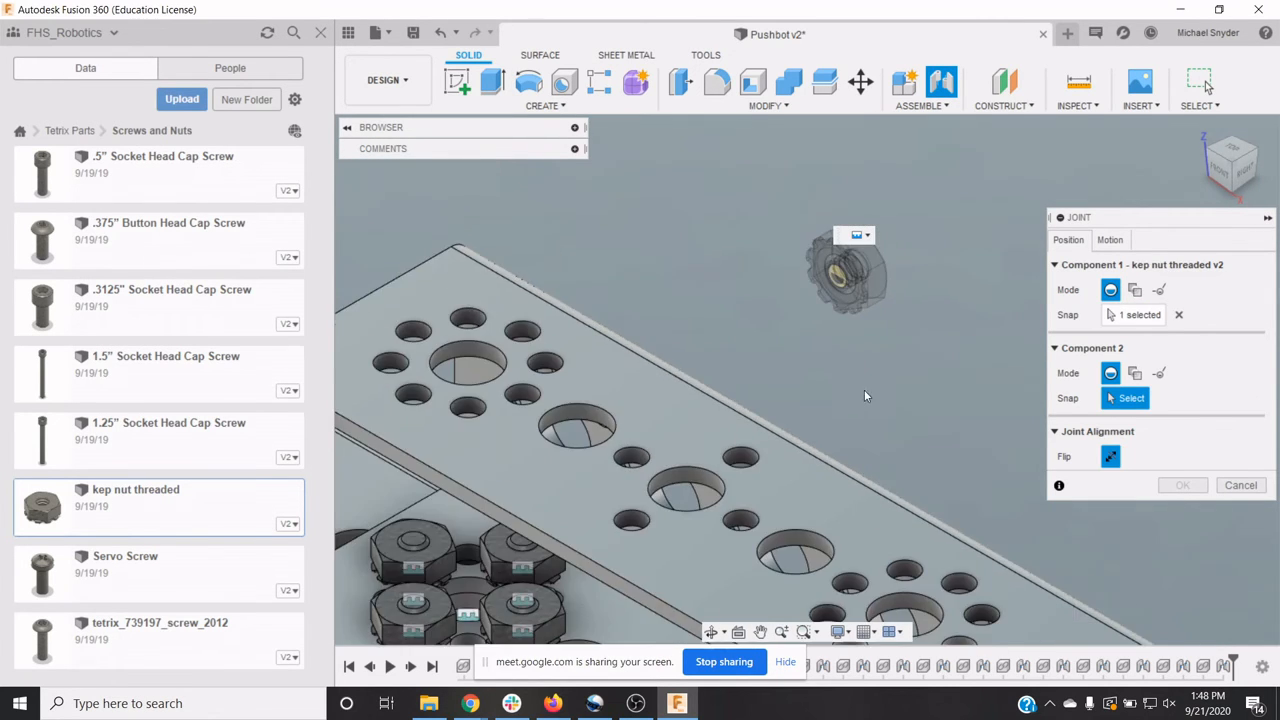
pyautogui.scroll(10, 922, 533)
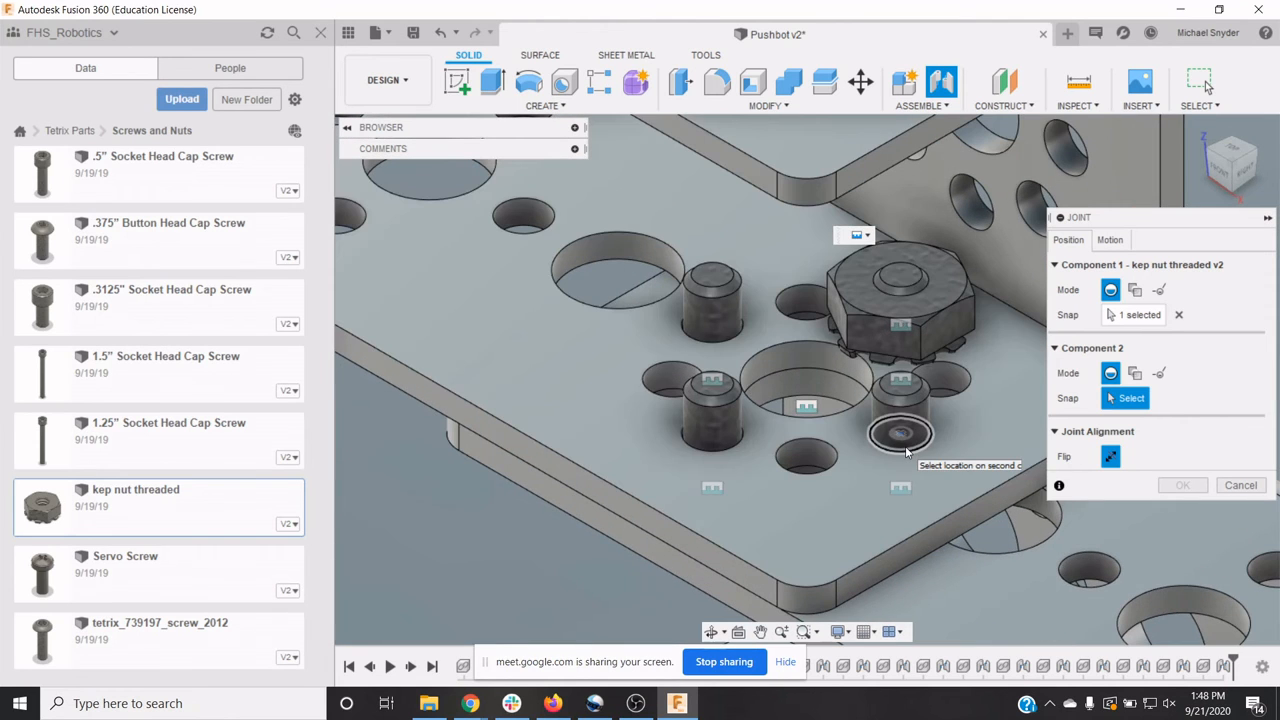
pyautogui.click(903, 447)
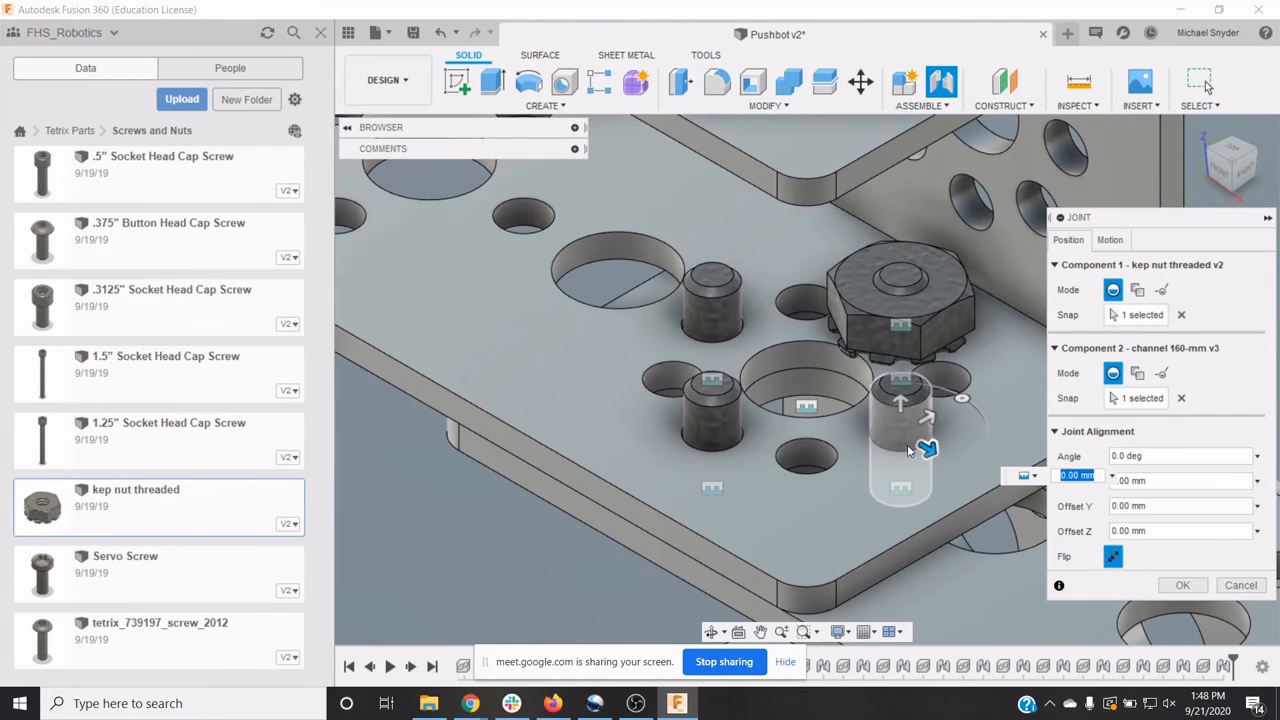
pyautogui.click(1112, 557)
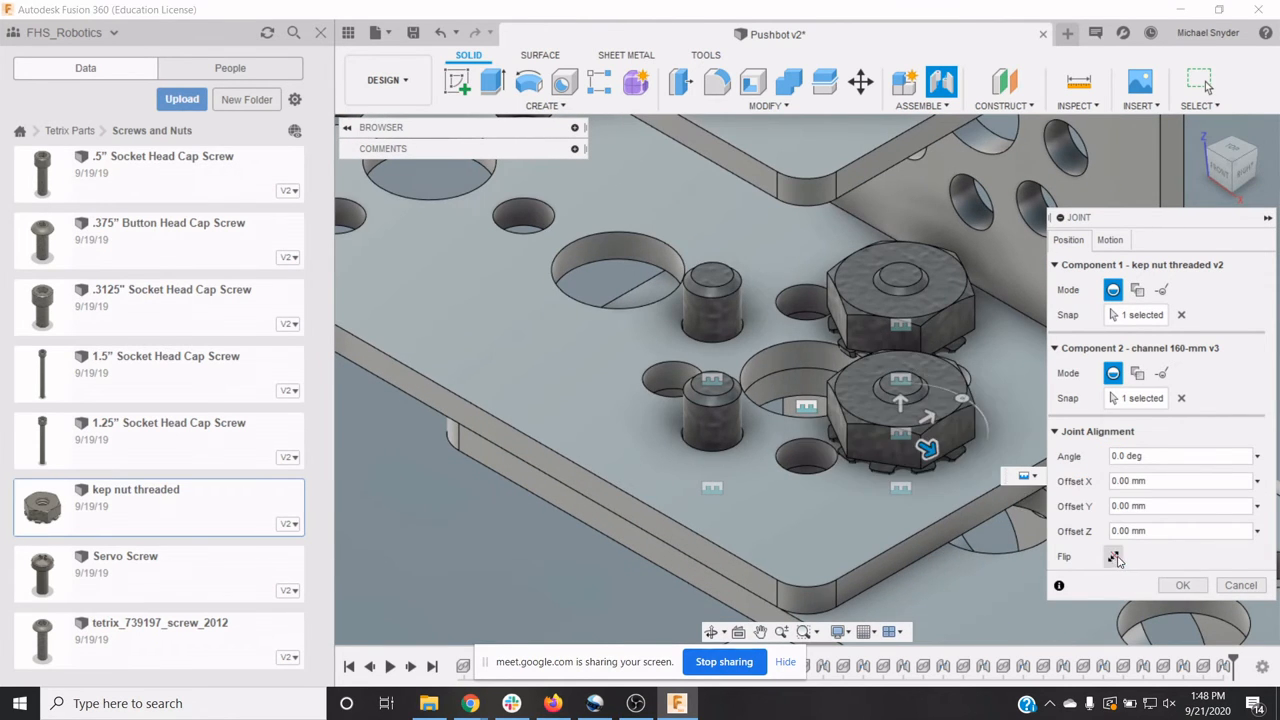
pyautogui.click(1189, 587)
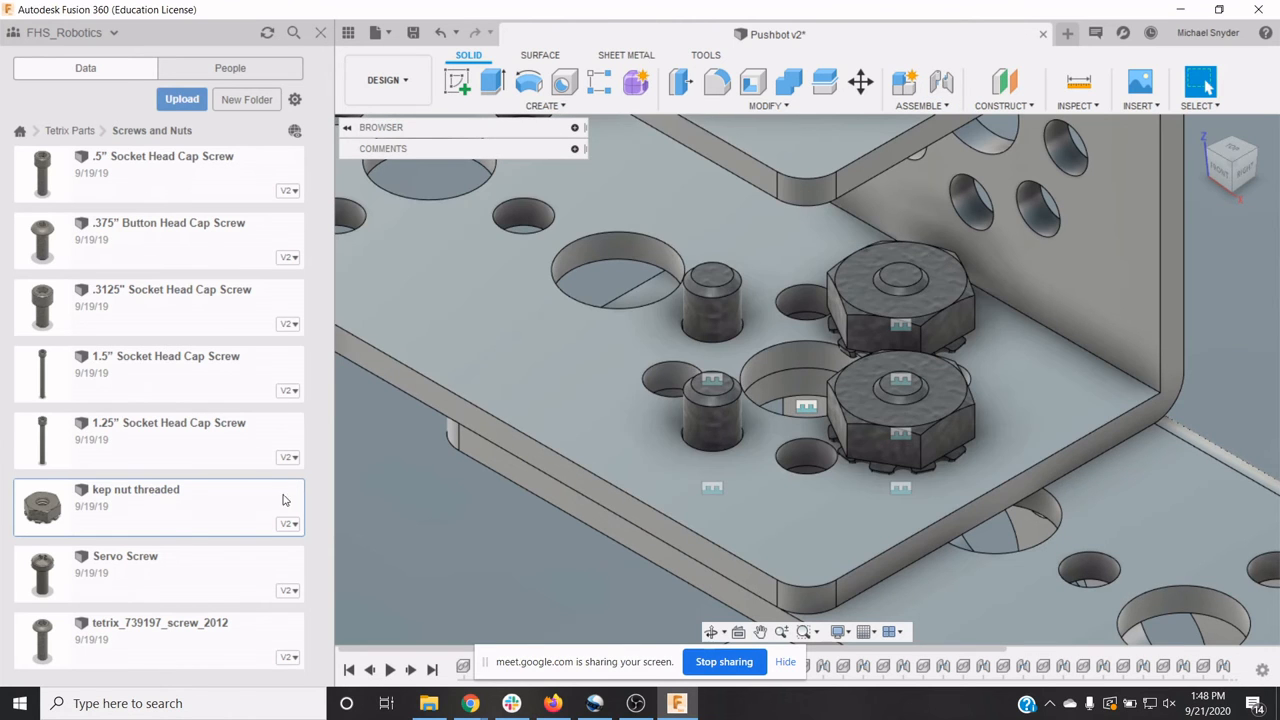
# Step: Insert a seventh threaded kep nut into the current design and accept its default placement
pyautogui.rightClick(248, 503)
pyautogui.click(262, 511)
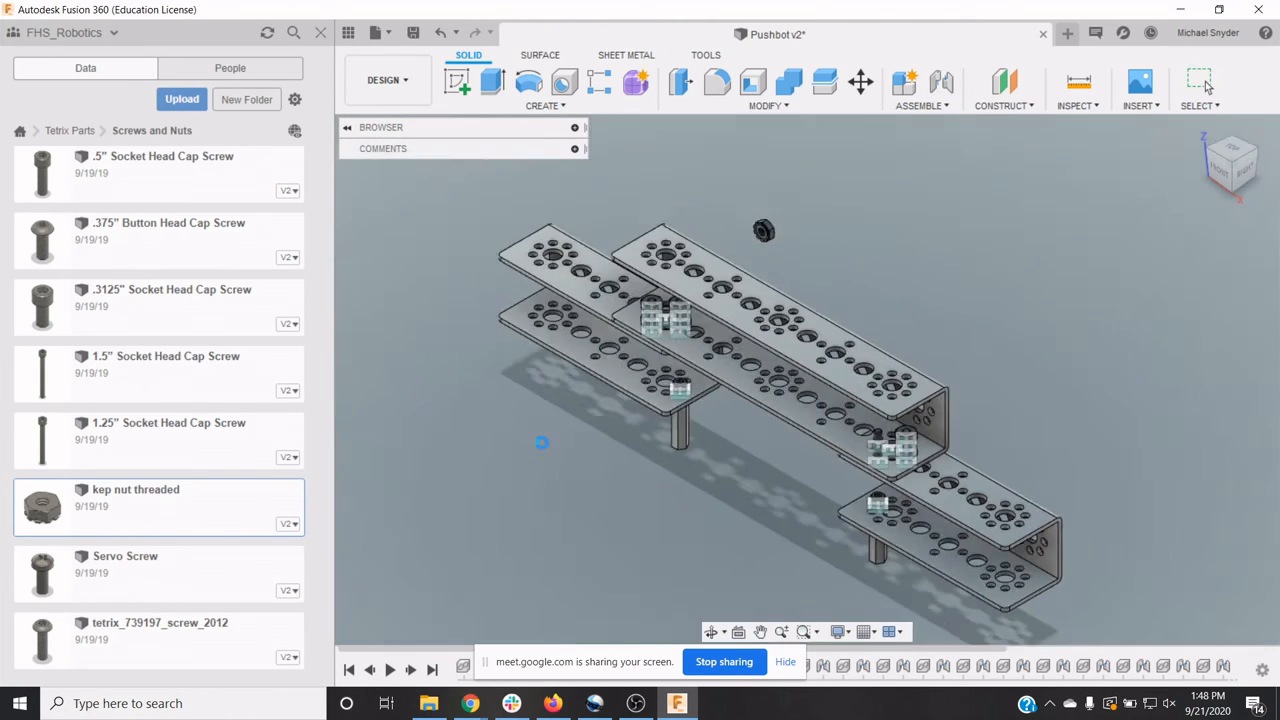
pyautogui.press('Return')
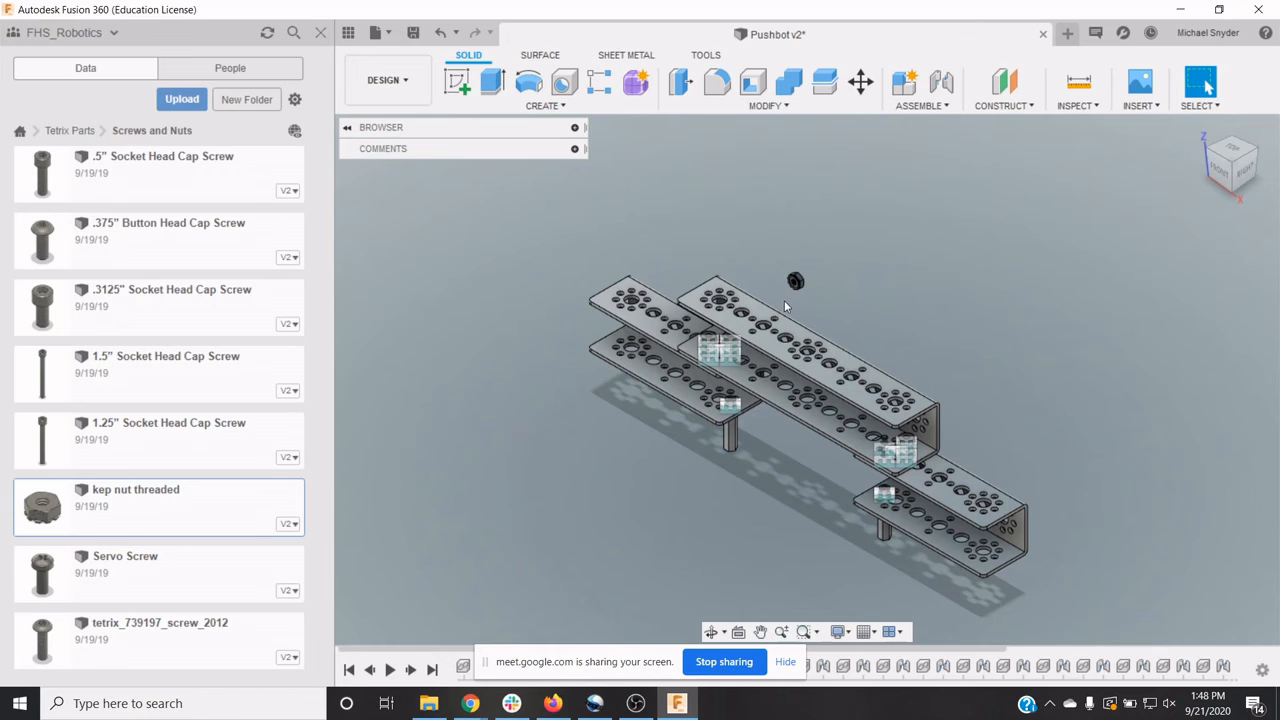
# Step: Joint the seventh kep nut, by its serrated side's centre, to the hole around the cap screw nearest the 160 mm channel's open edge, flipped
pyautogui.press('j')
pyautogui.scroll(10, 797, 286)
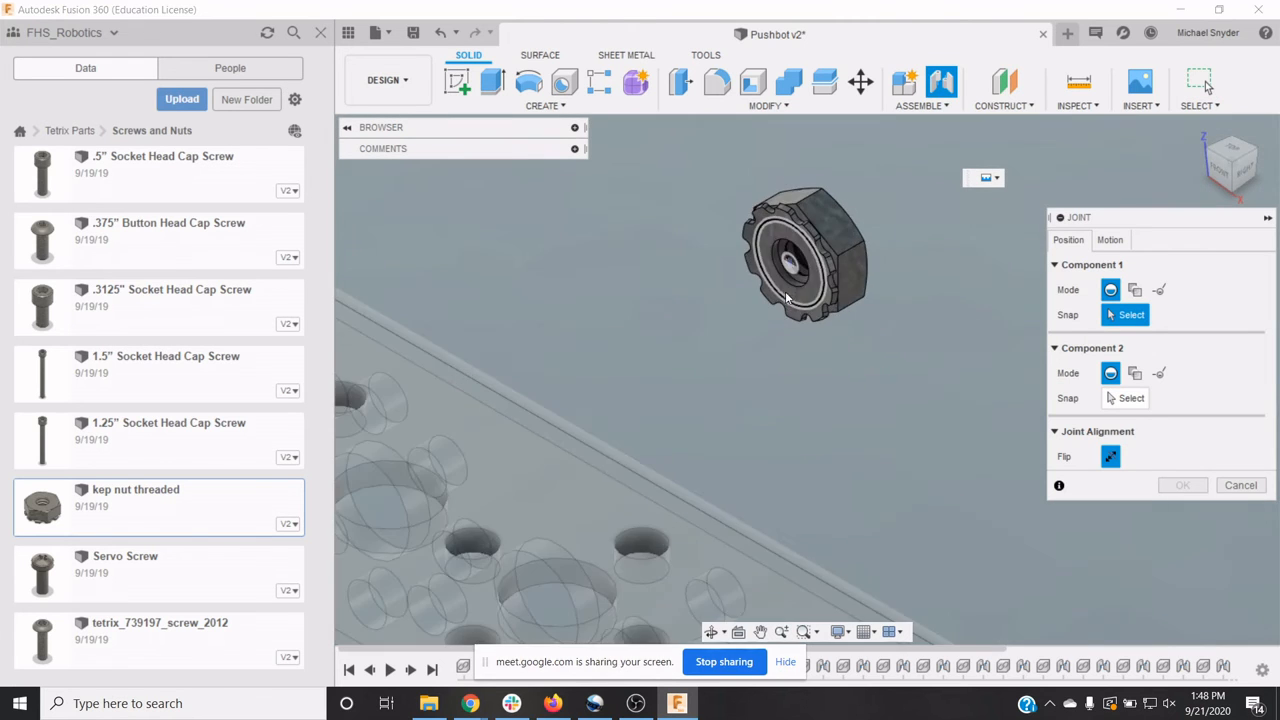
pyautogui.click(786, 281)
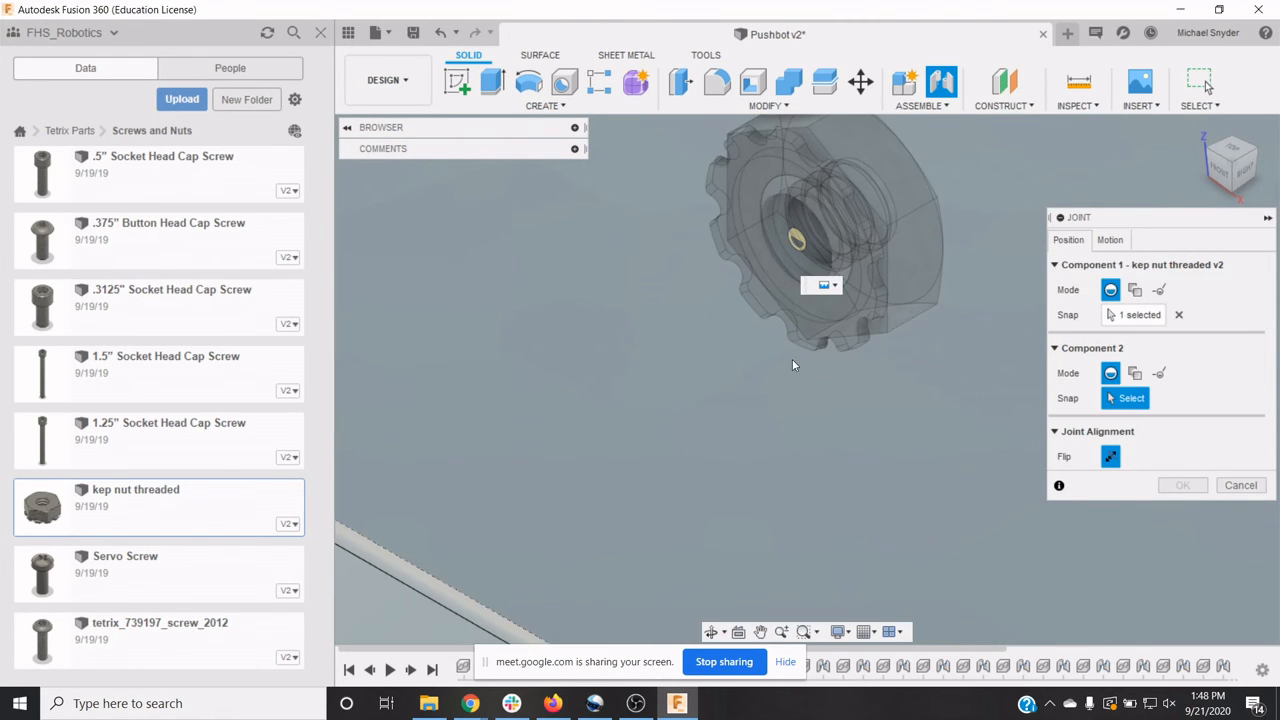
pyautogui.scroll(-5, 794, 370)
pyautogui.scroll(-5, 767, 368)
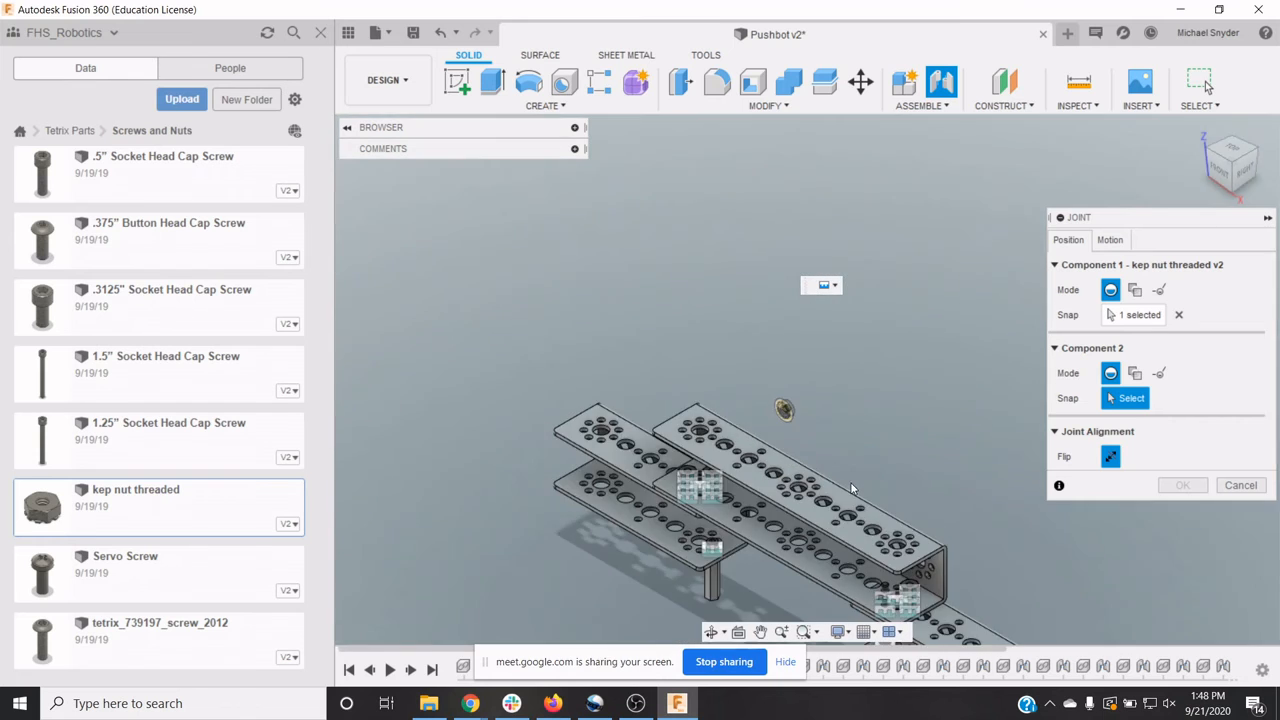
pyautogui.scroll(8, 882, 556)
pyautogui.scroll(4, 882, 556)
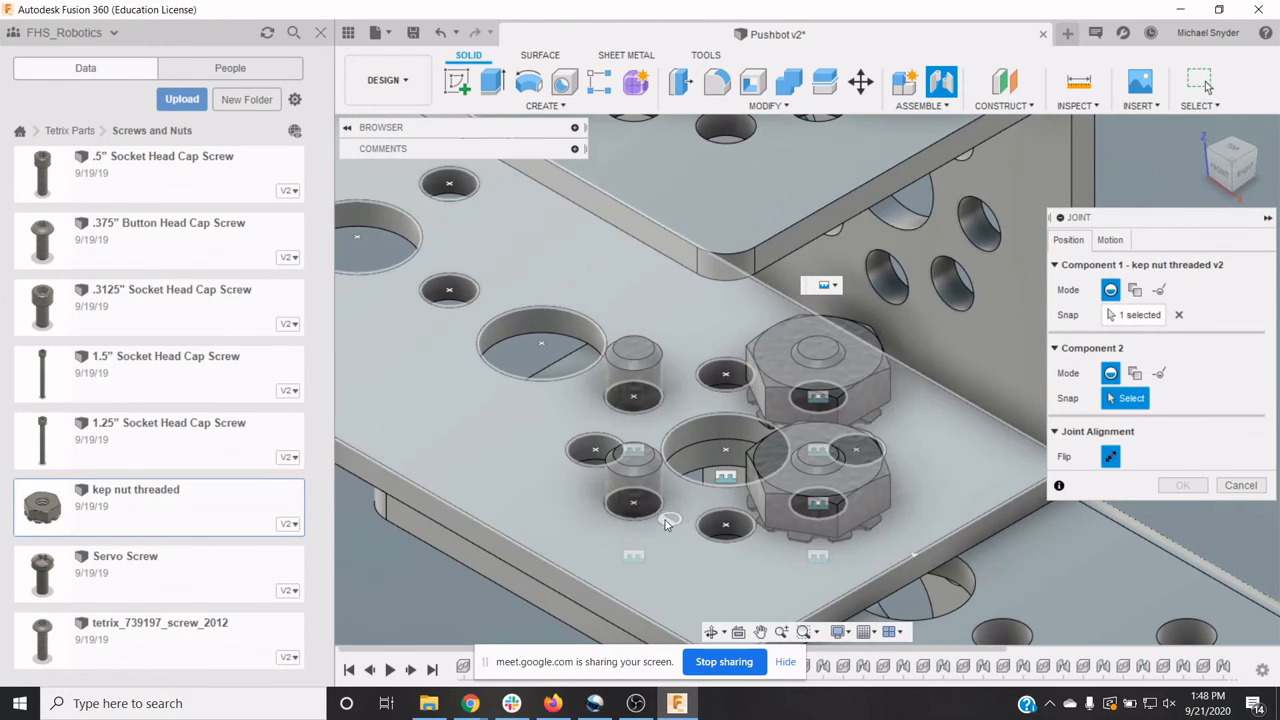
pyautogui.click(657, 516)
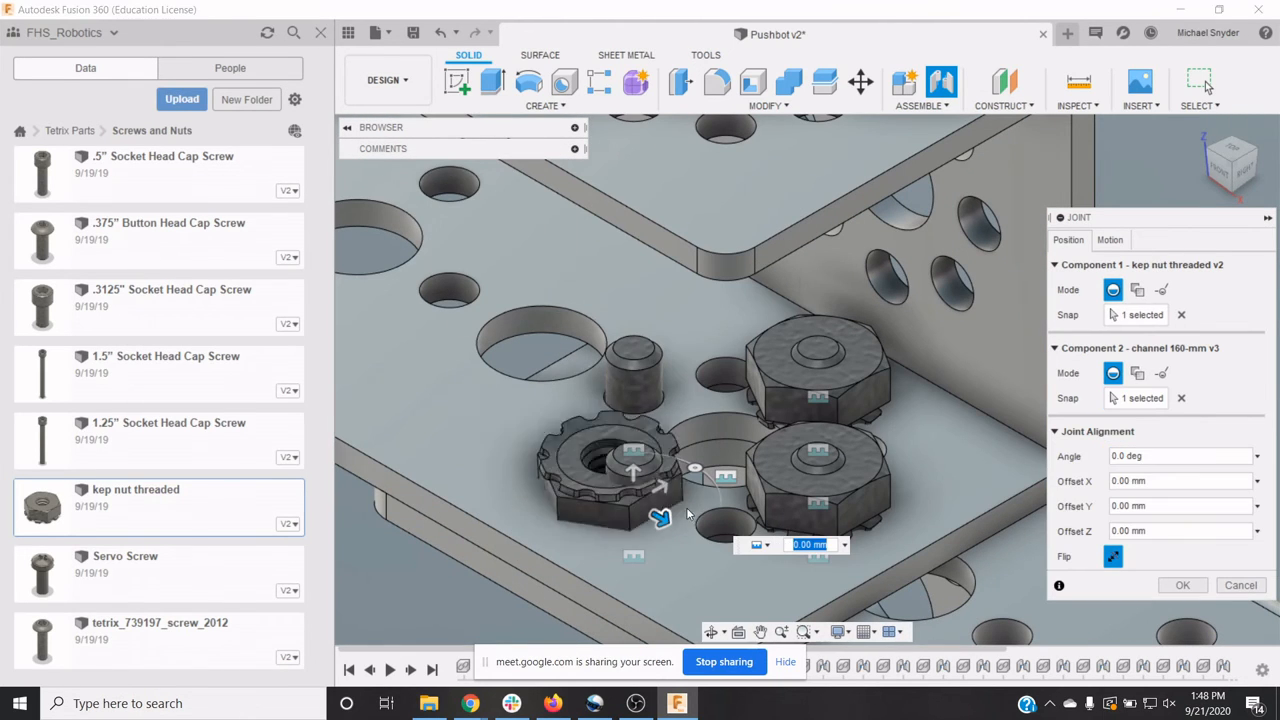
pyautogui.click(1113, 556)
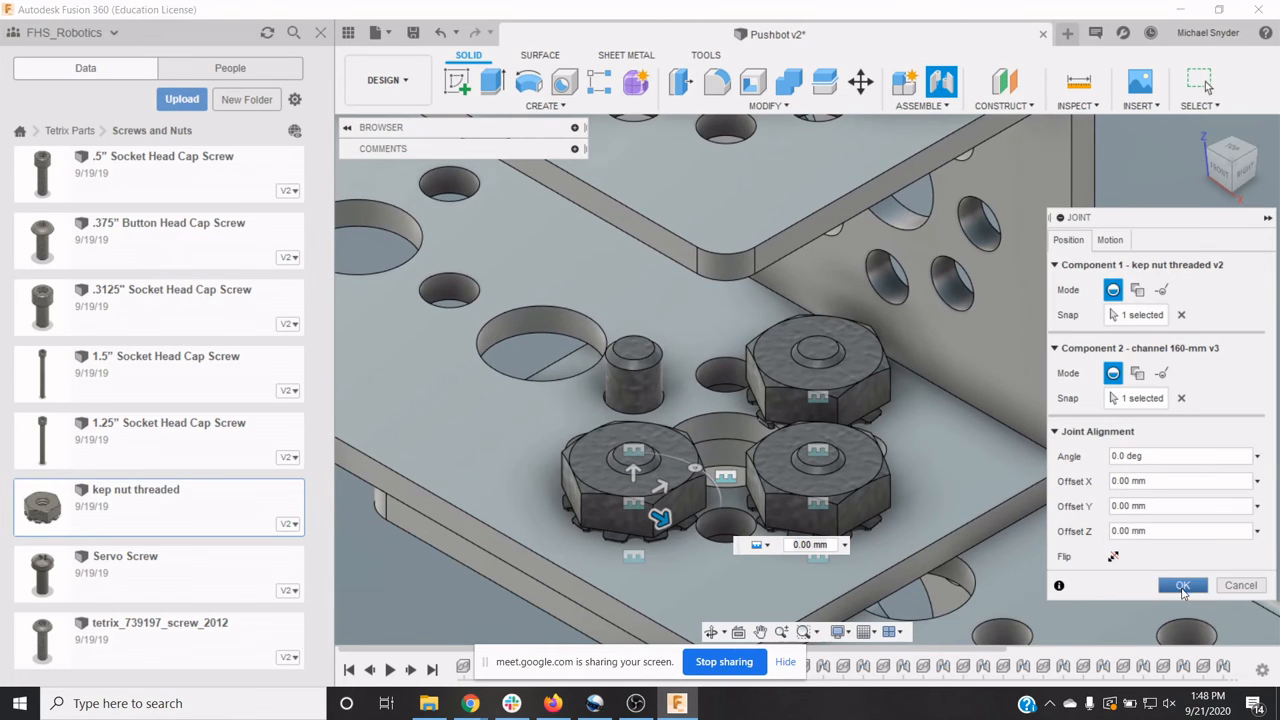
pyautogui.click(1180, 586)
# Step: Insert an eighth threaded kep nut into the current design and accept its default placement
pyautogui.rightClick(139, 509)
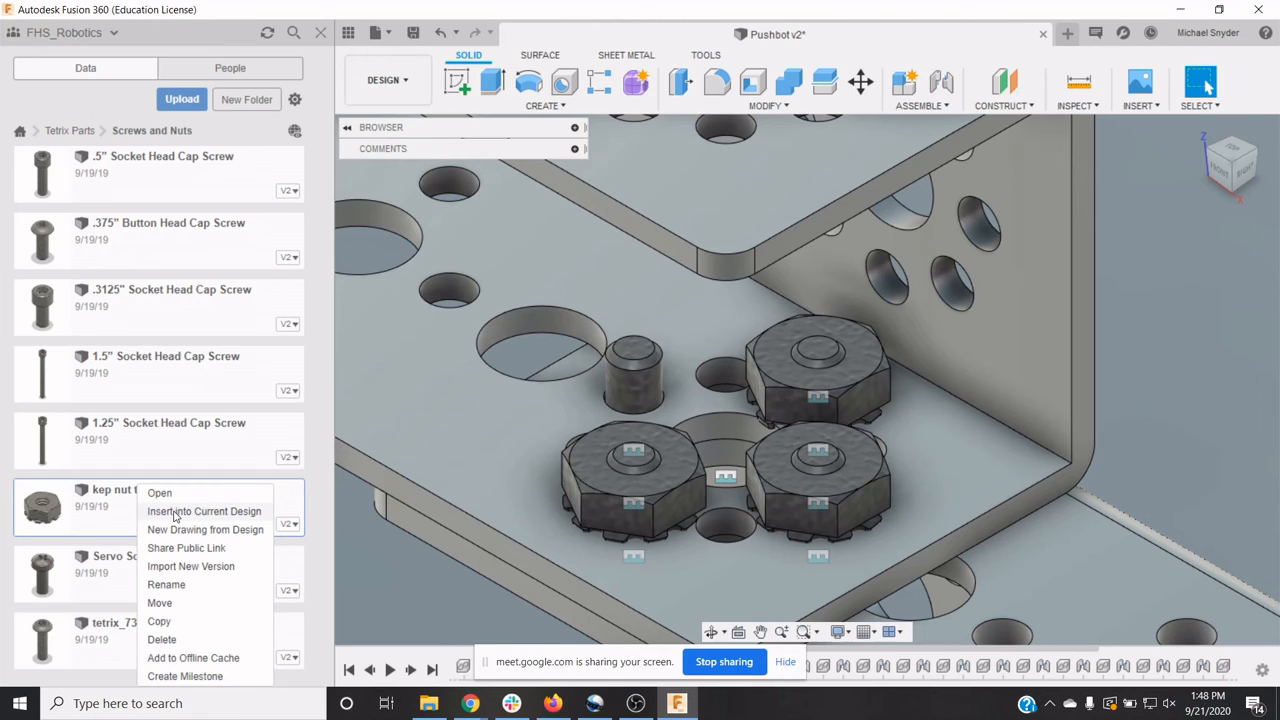
pyautogui.click(174, 512)
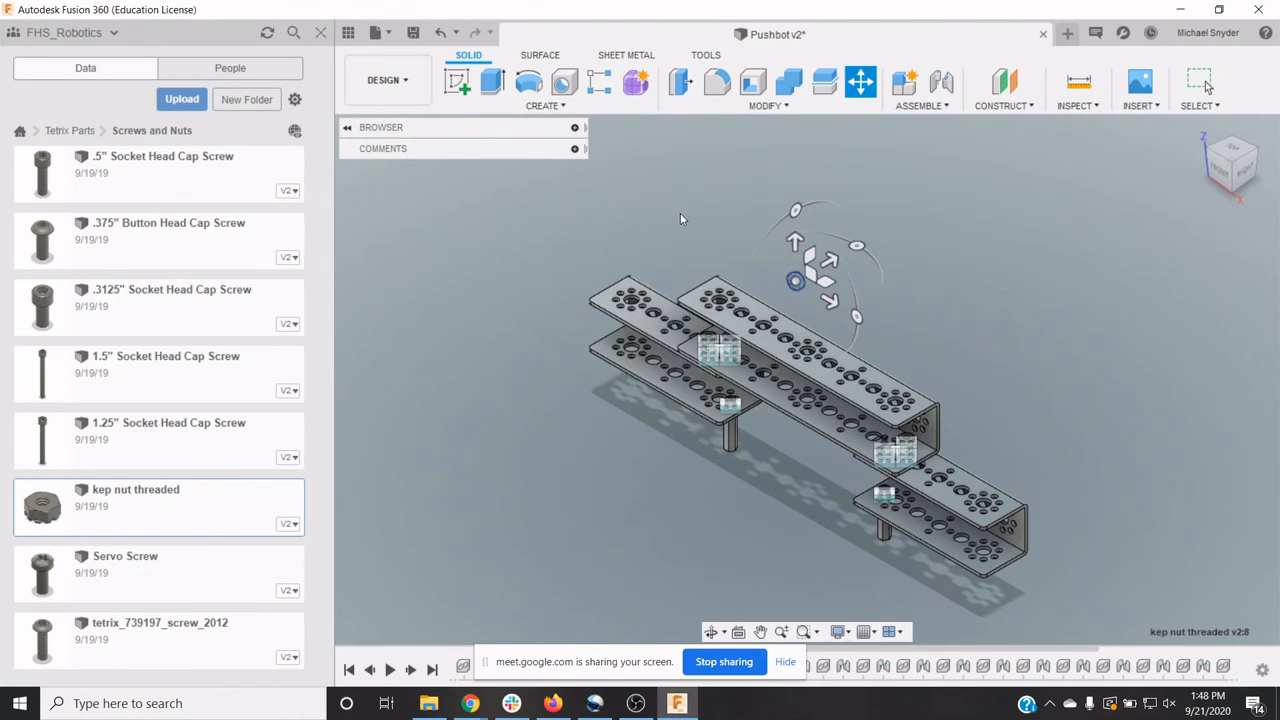
pyautogui.press('Return')
# Step: Joint the eighth kep nut, by its serrated side's centre, to the hole around the last bare cap screw on the 160 mm channel, flipped
pyautogui.press('j')
pyautogui.scroll(5, 794, 286)
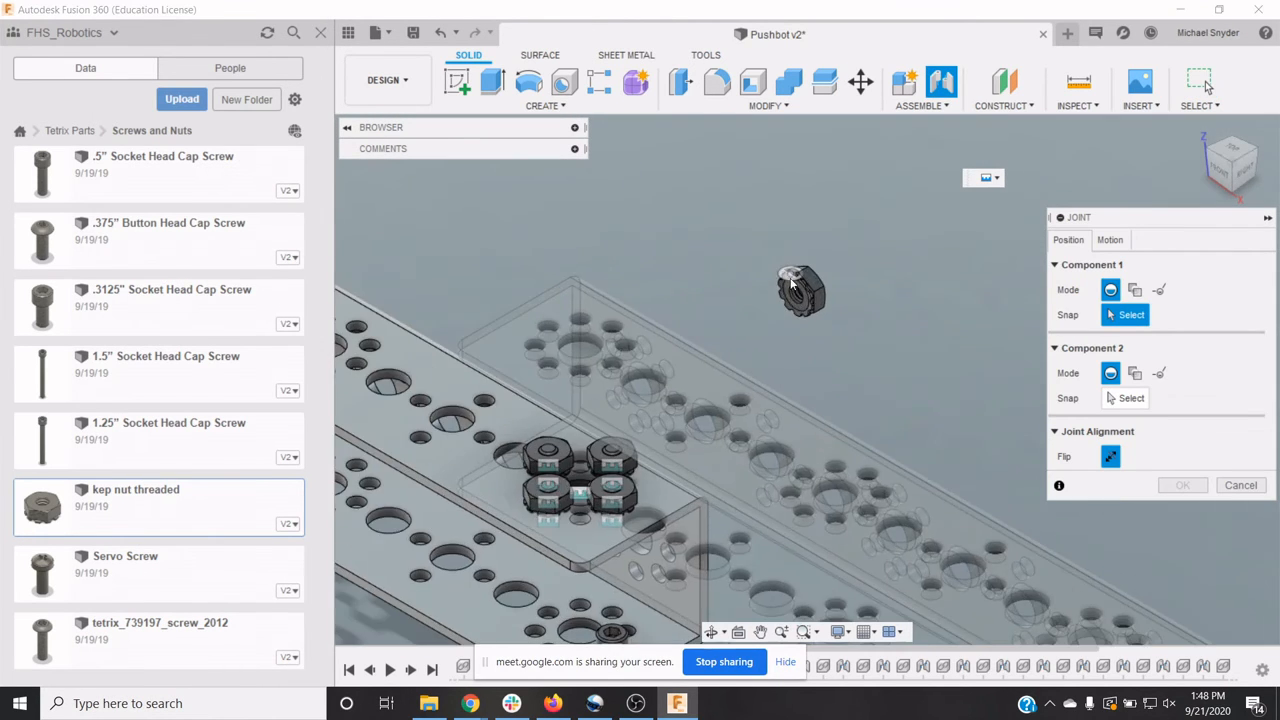
pyautogui.scroll(10, 790, 283)
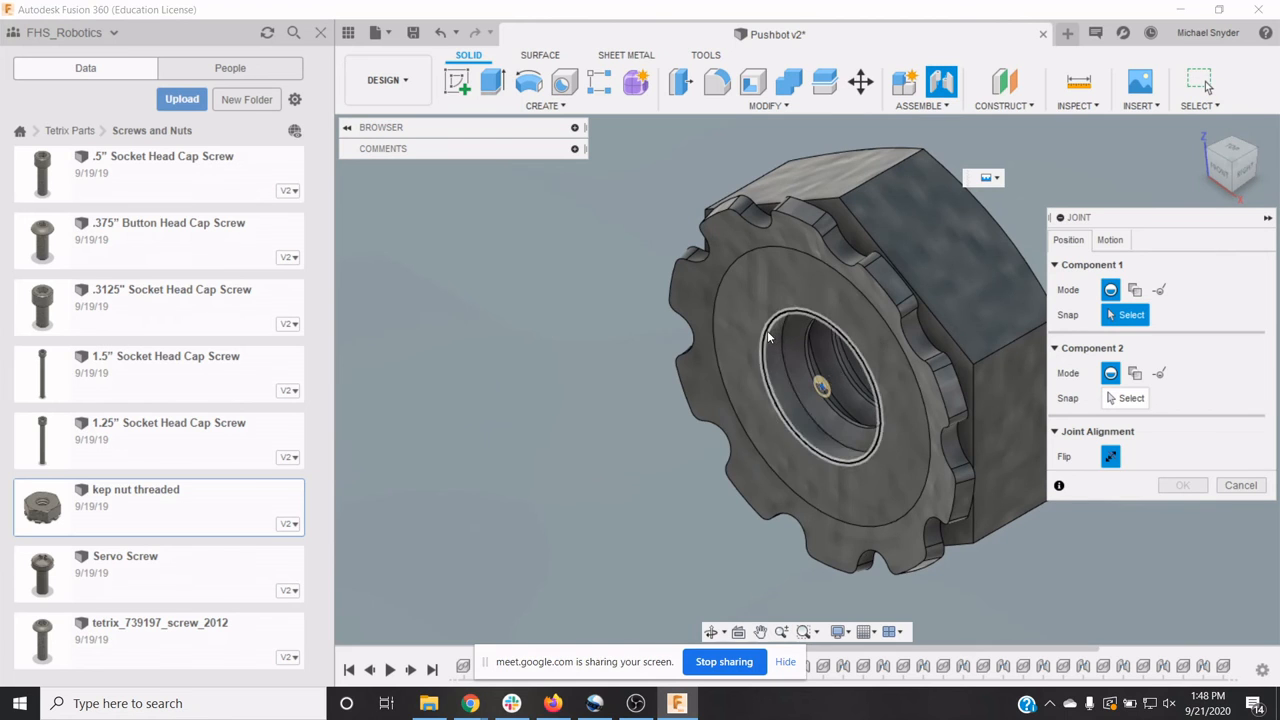
pyautogui.click(768, 340)
pyautogui.scroll(-8, 774, 359)
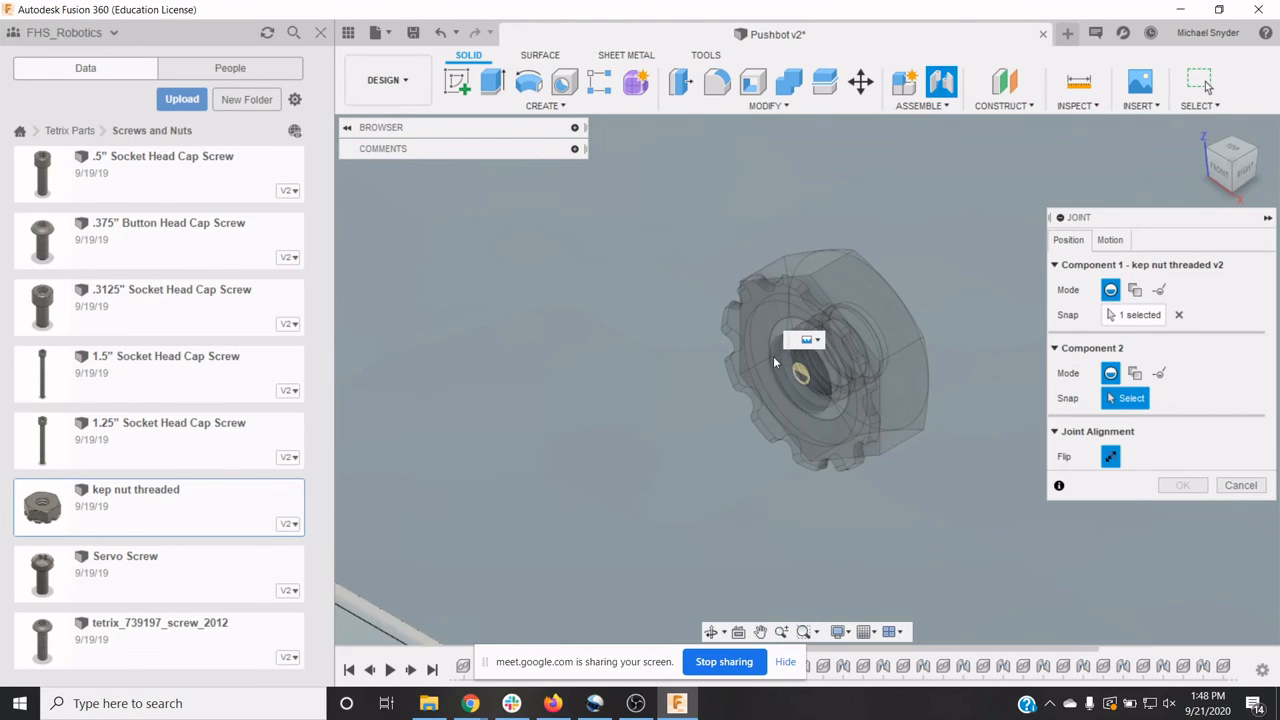
pyautogui.scroll(-10, 780, 370)
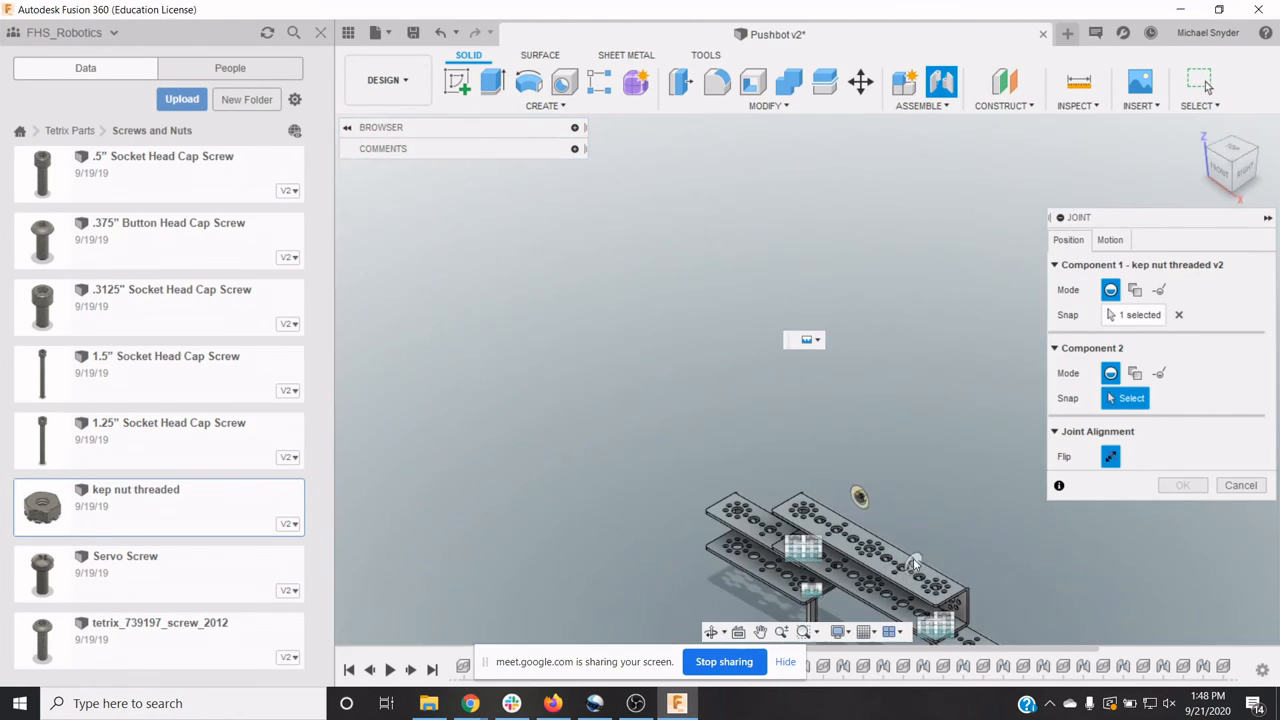
pyautogui.scroll(10, 913, 565)
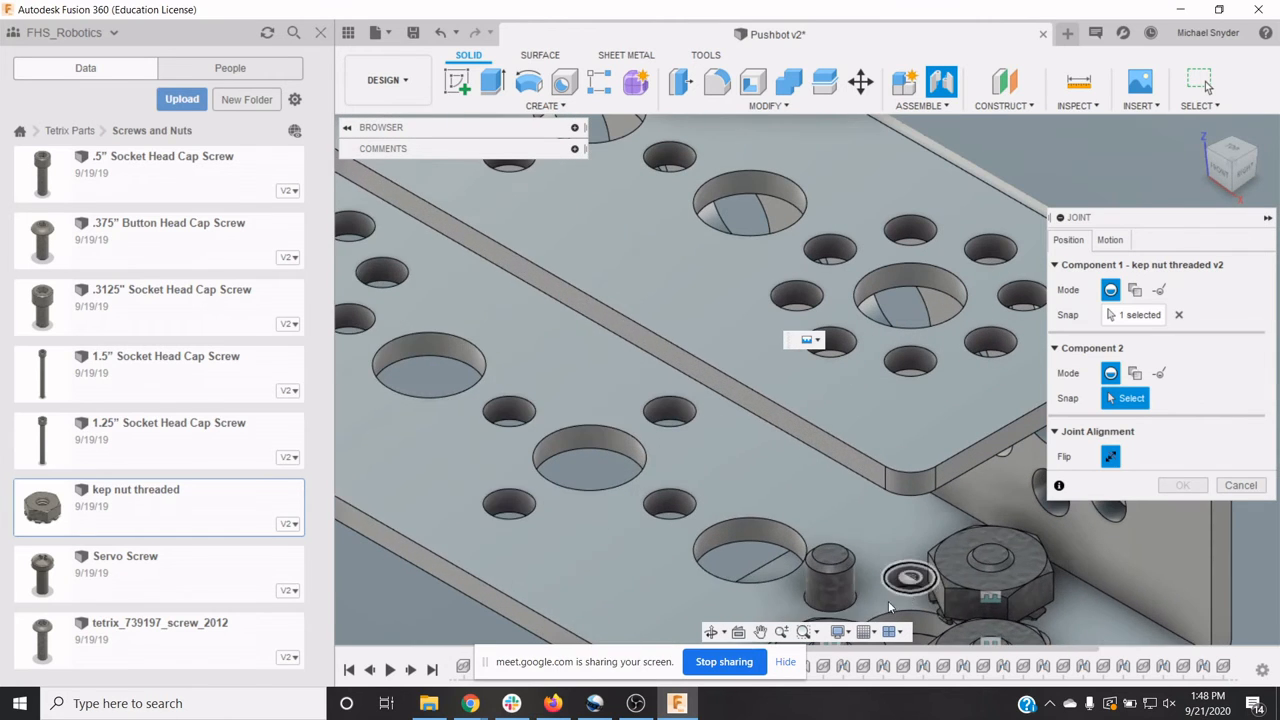
pyautogui.click(855, 605)
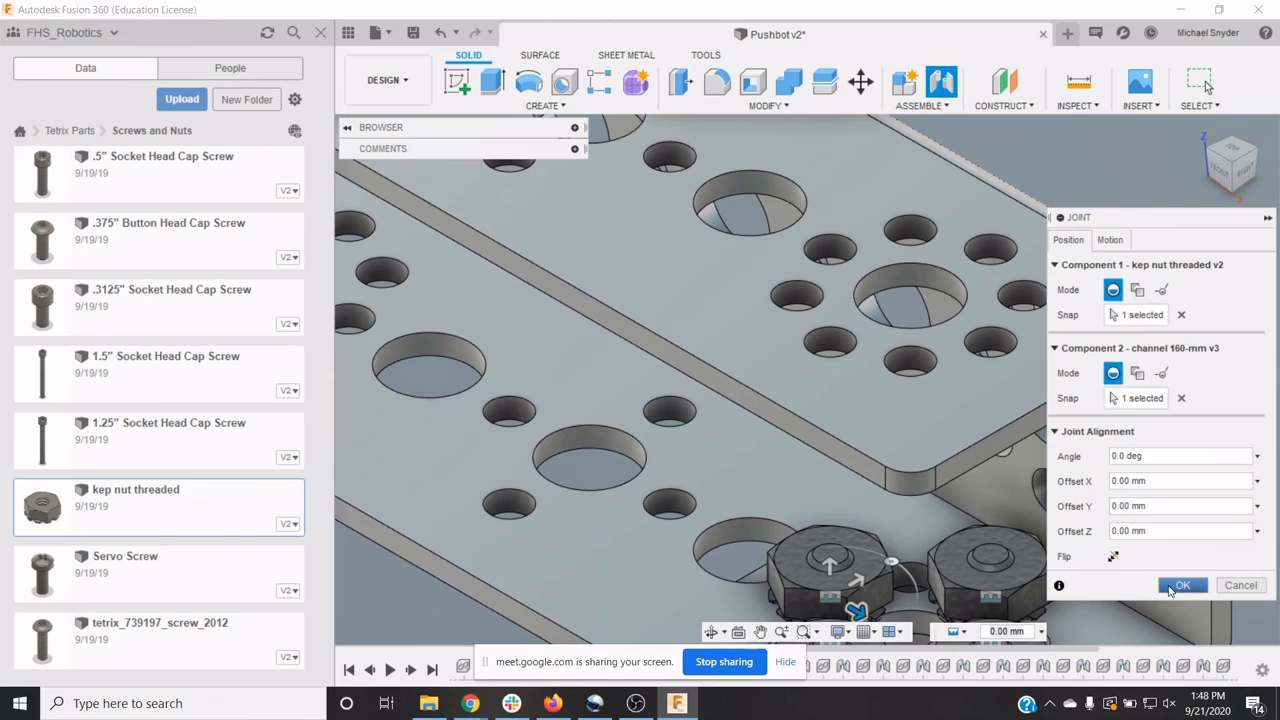
pyautogui.click(1180, 586)
pyautogui.scroll(-10, 752, 438)
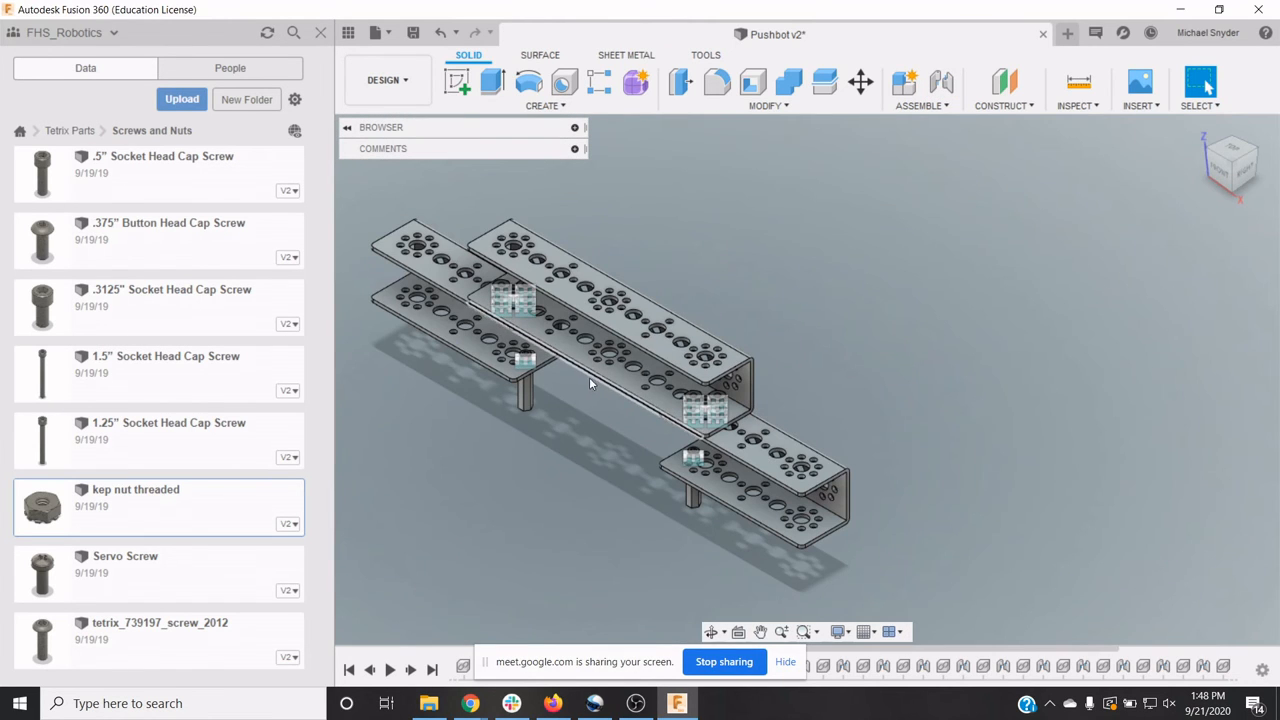
pyautogui.click(1198, 136)
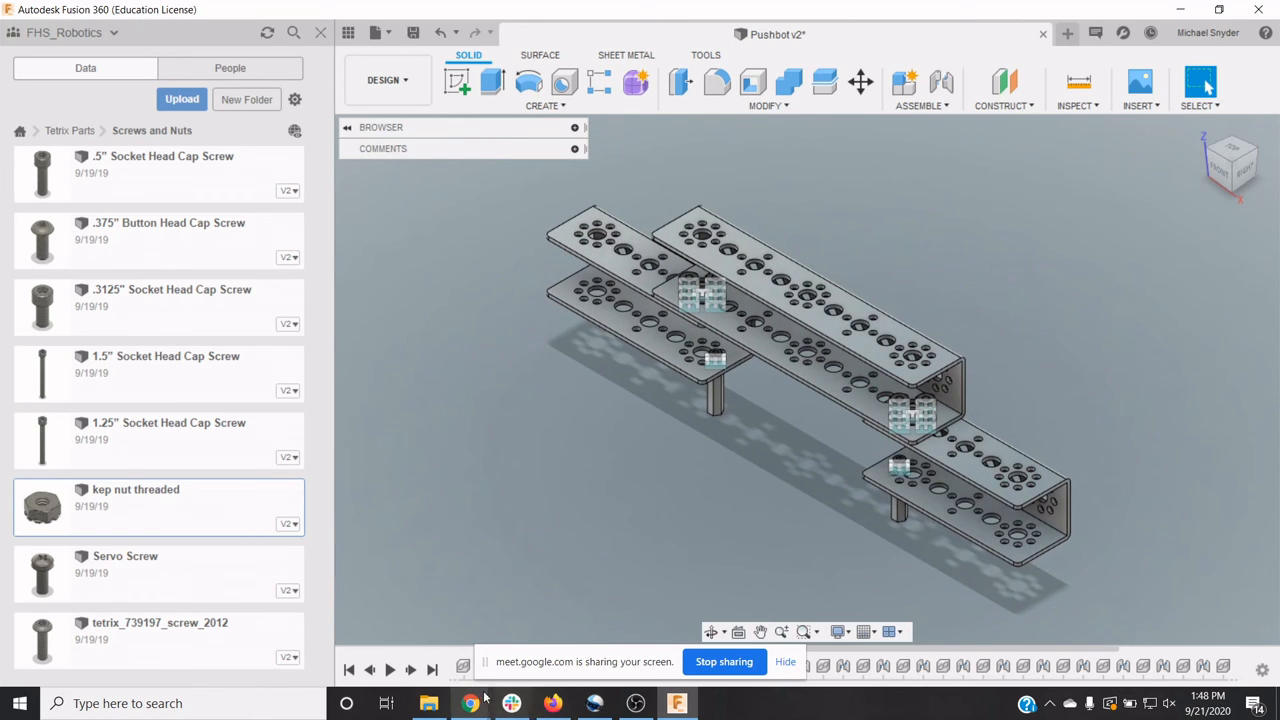
# Step: Switch to Chrome and review the Cross Bar Assemblies page of the Pushbot build guide for parts, finished layout and number of assemblies
pyautogui.moveTo(470, 706)
pyautogui.click(418, 622)
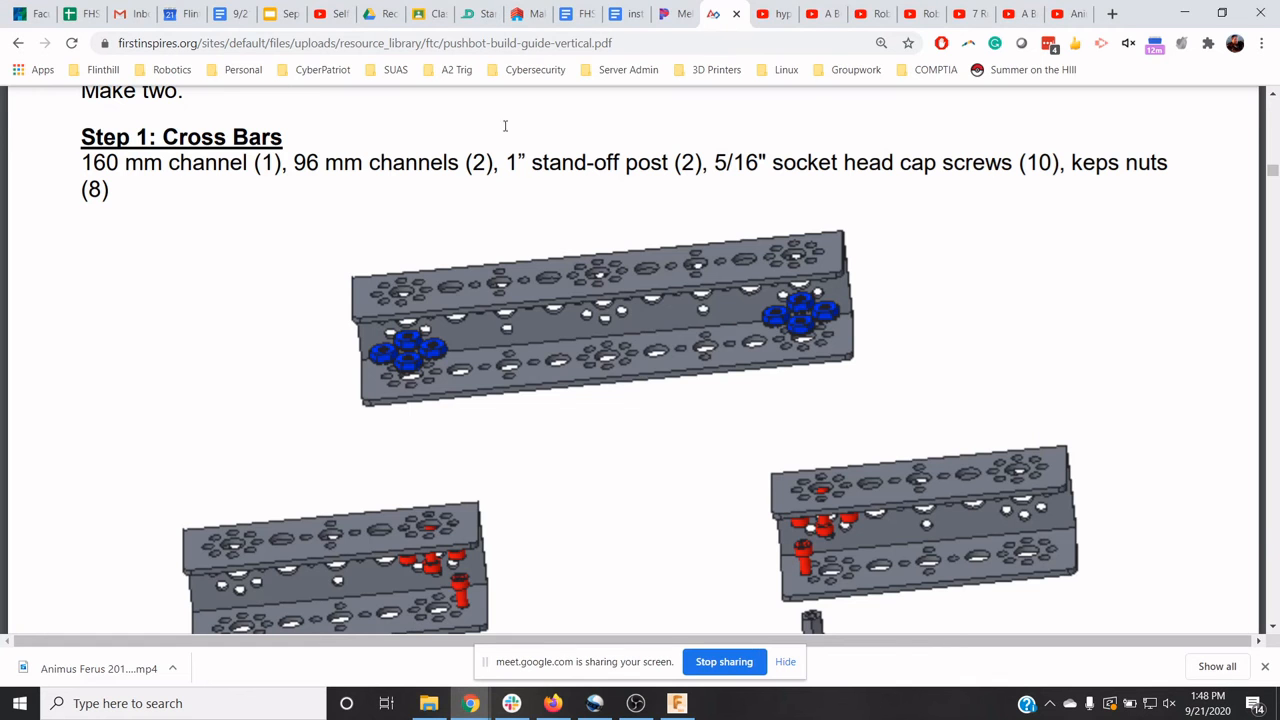
pyautogui.scroll(-5, 445, 238)
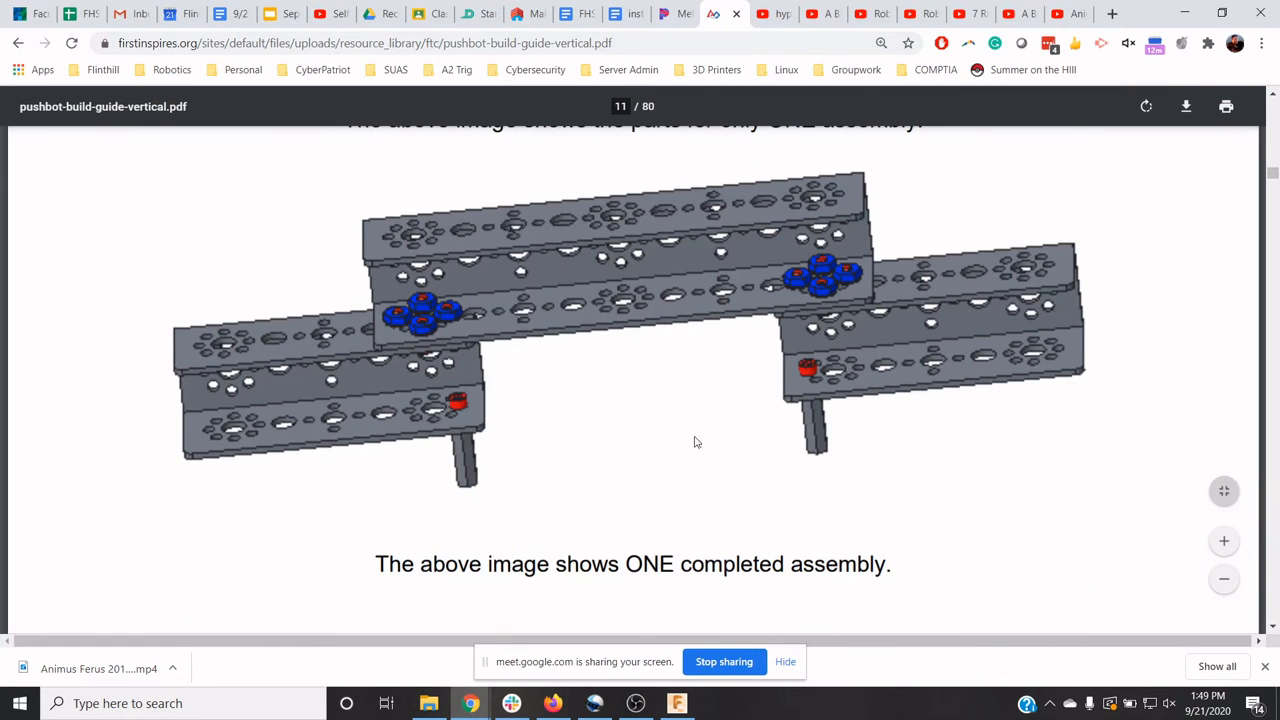
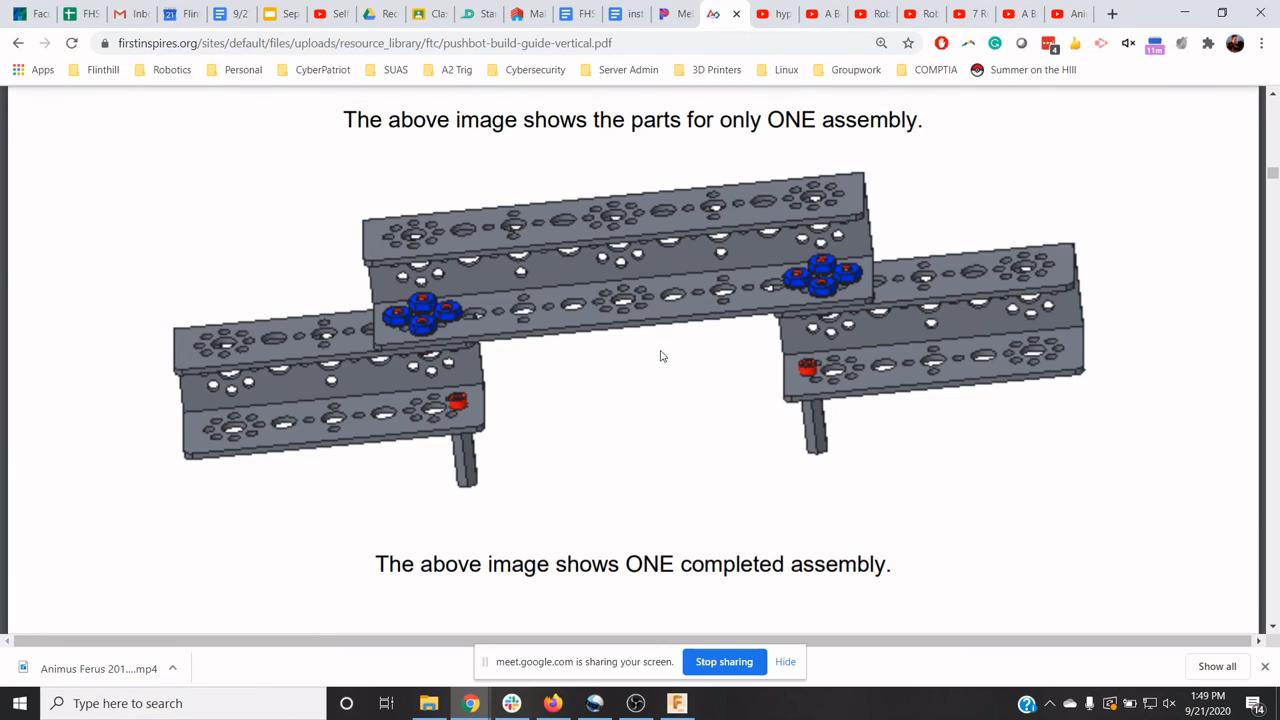
pyautogui.scroll(-10, 668, 364)
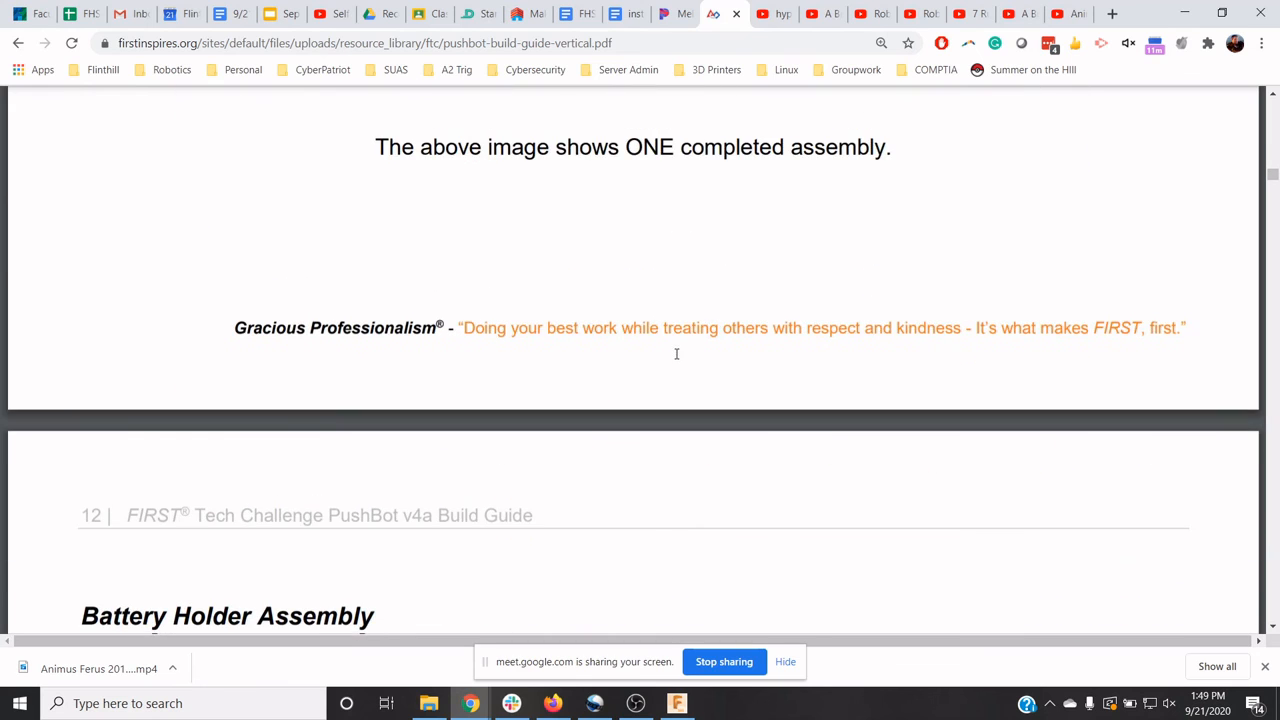
pyautogui.scroll(10, 678, 348)
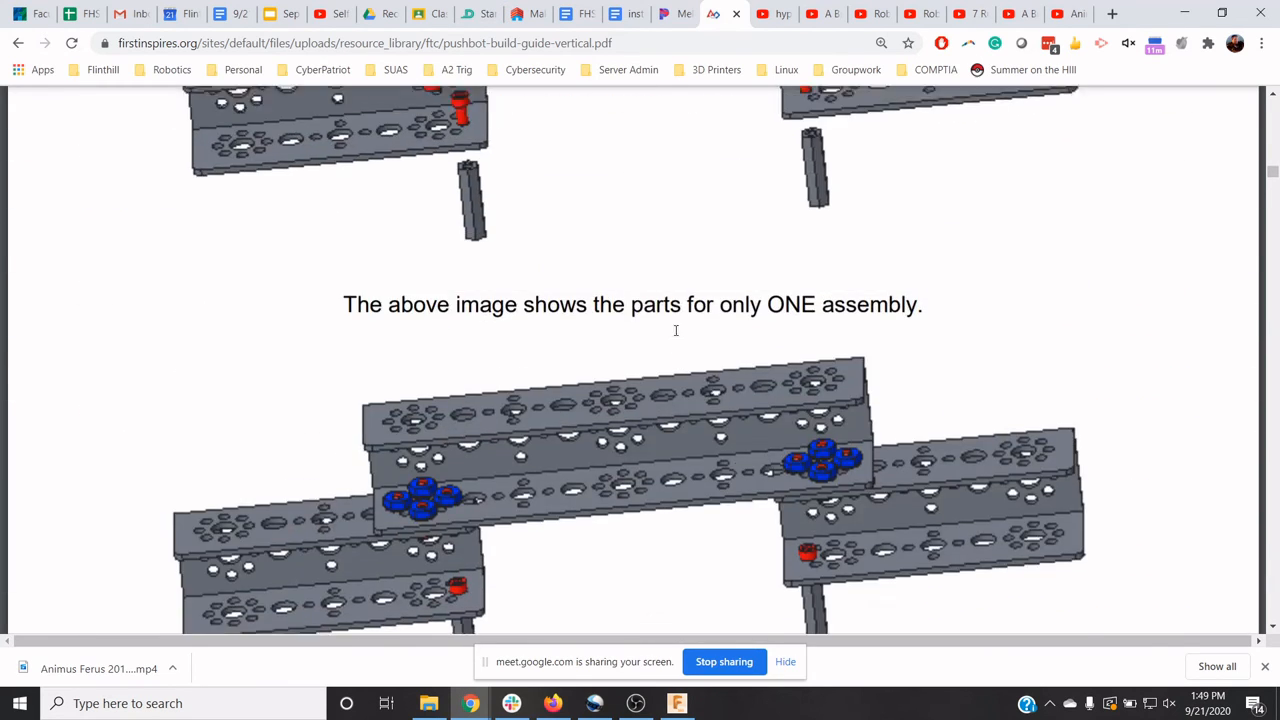
pyautogui.scroll(10, 670, 336)
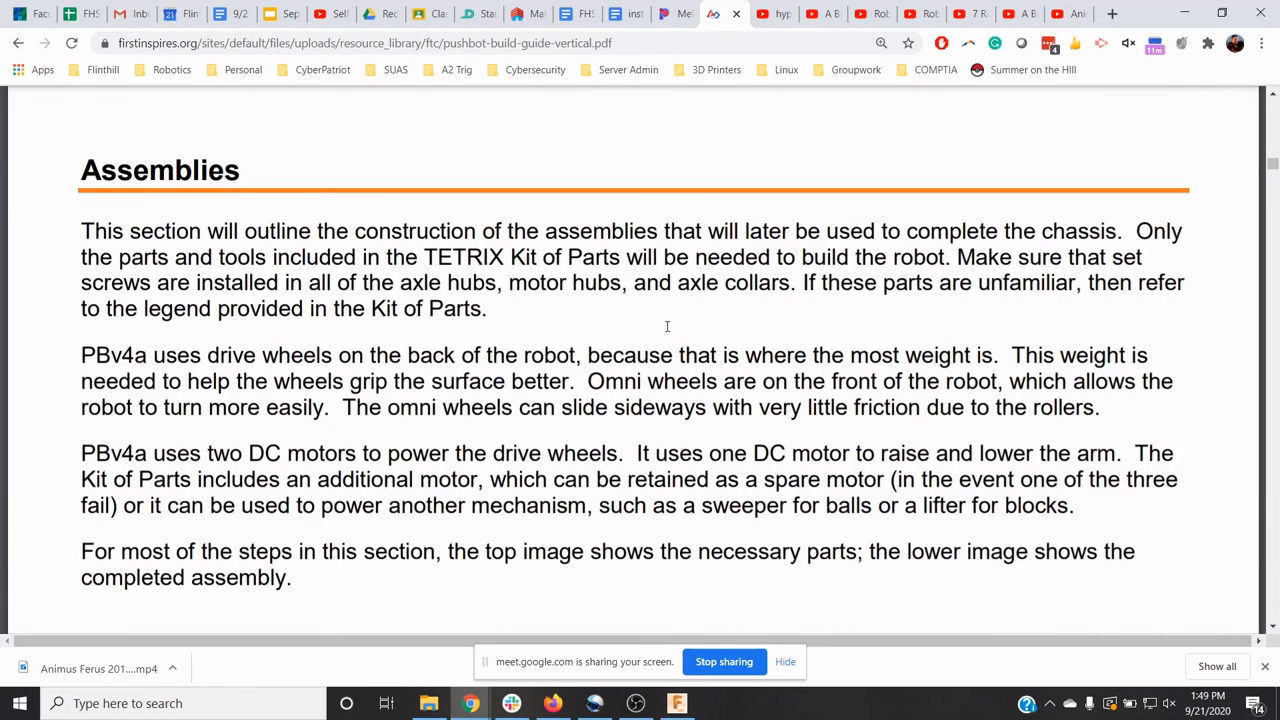
pyautogui.scroll(-12, 667, 326)
pyautogui.scroll(3, 670, 327)
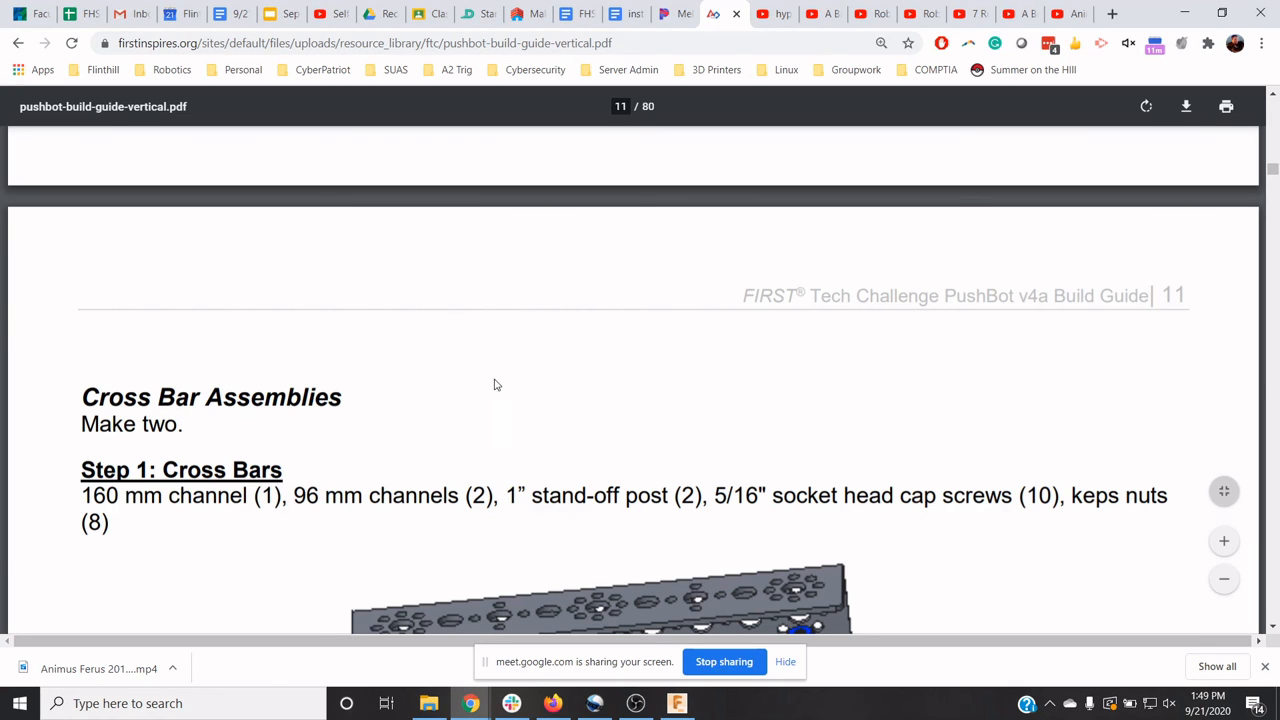
# Step: Return to Fusion 360, expand the component browser and activate the top-level Pushbot v2 component
pyautogui.click(677, 703)
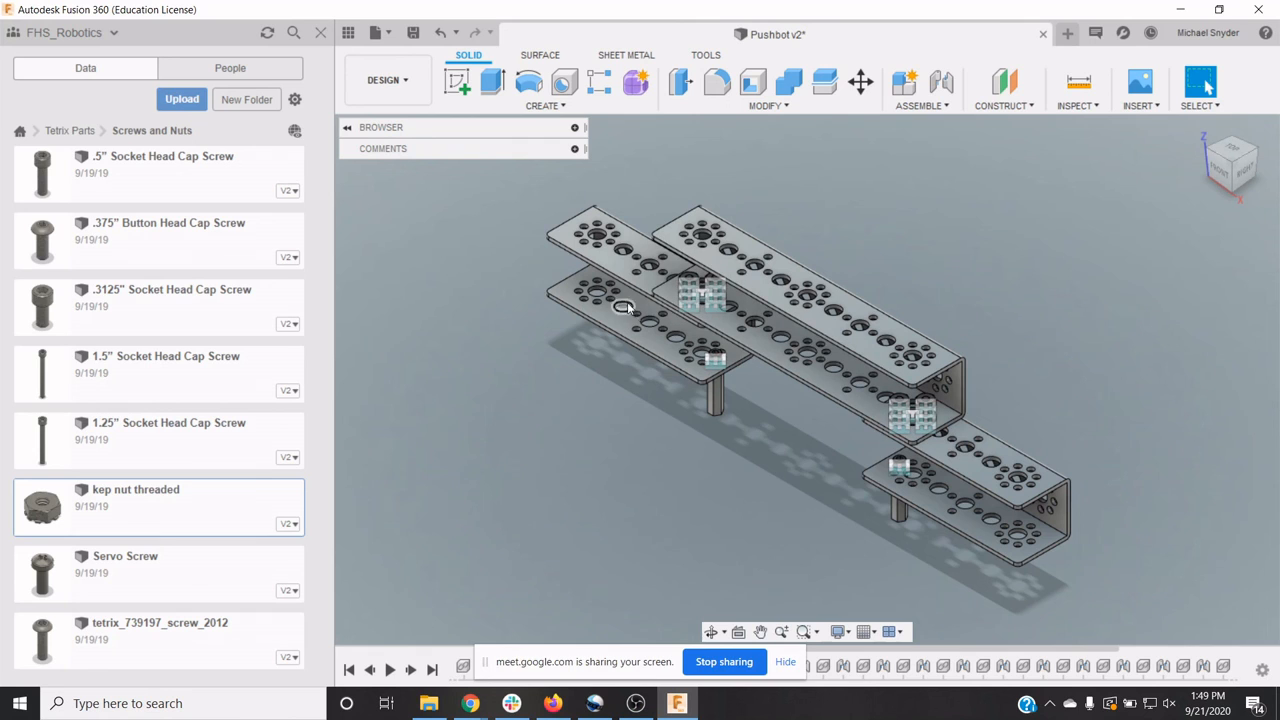
pyautogui.click(575, 149)
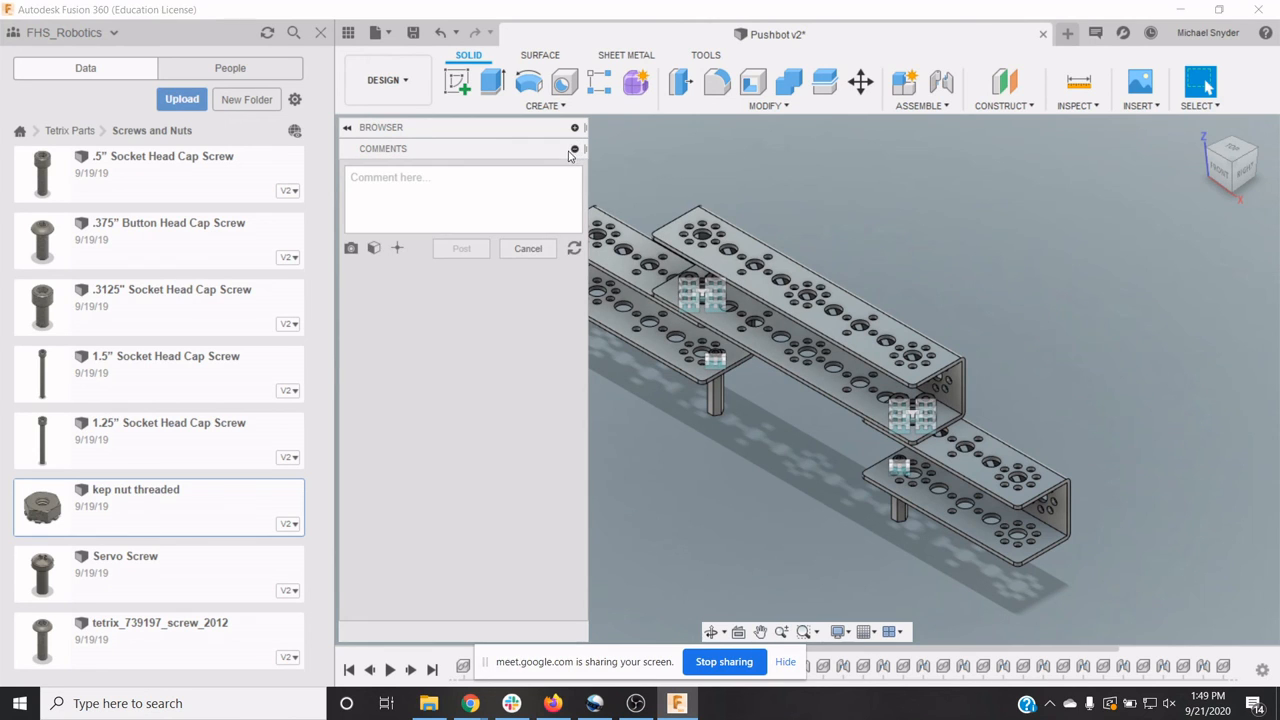
pyautogui.click(575, 149)
pyautogui.click(575, 129)
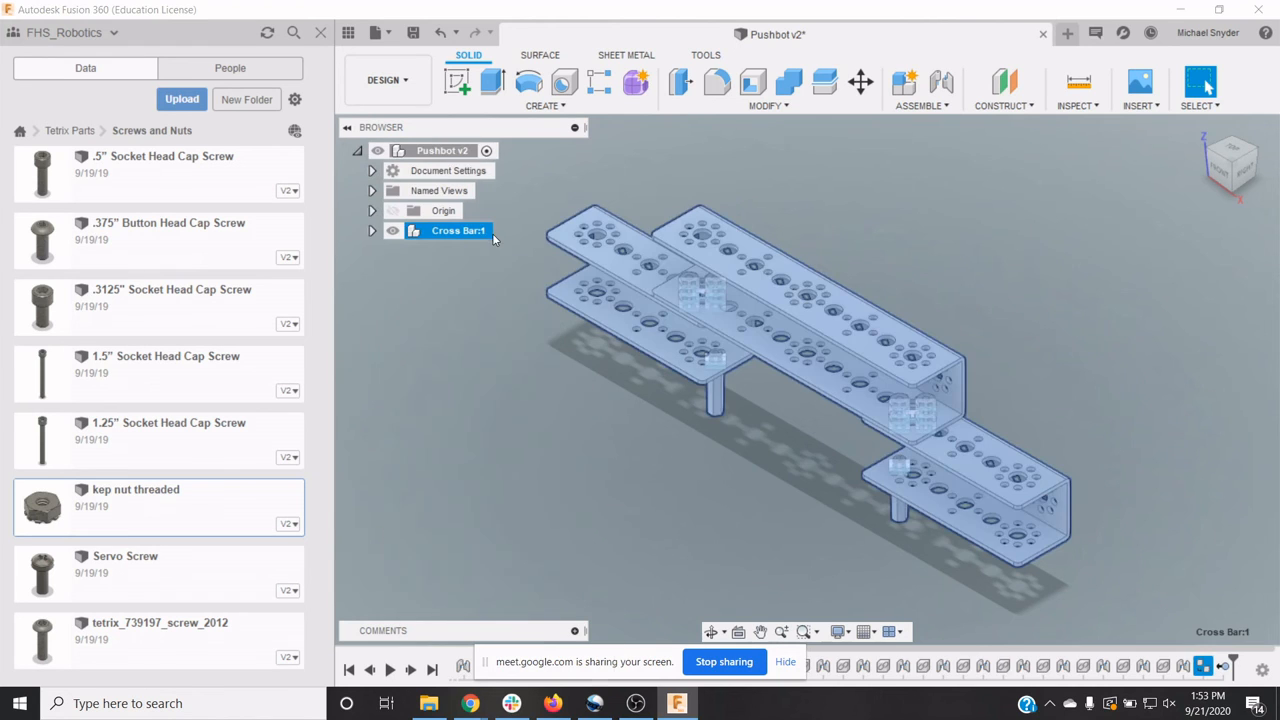
pyautogui.click(486, 151)
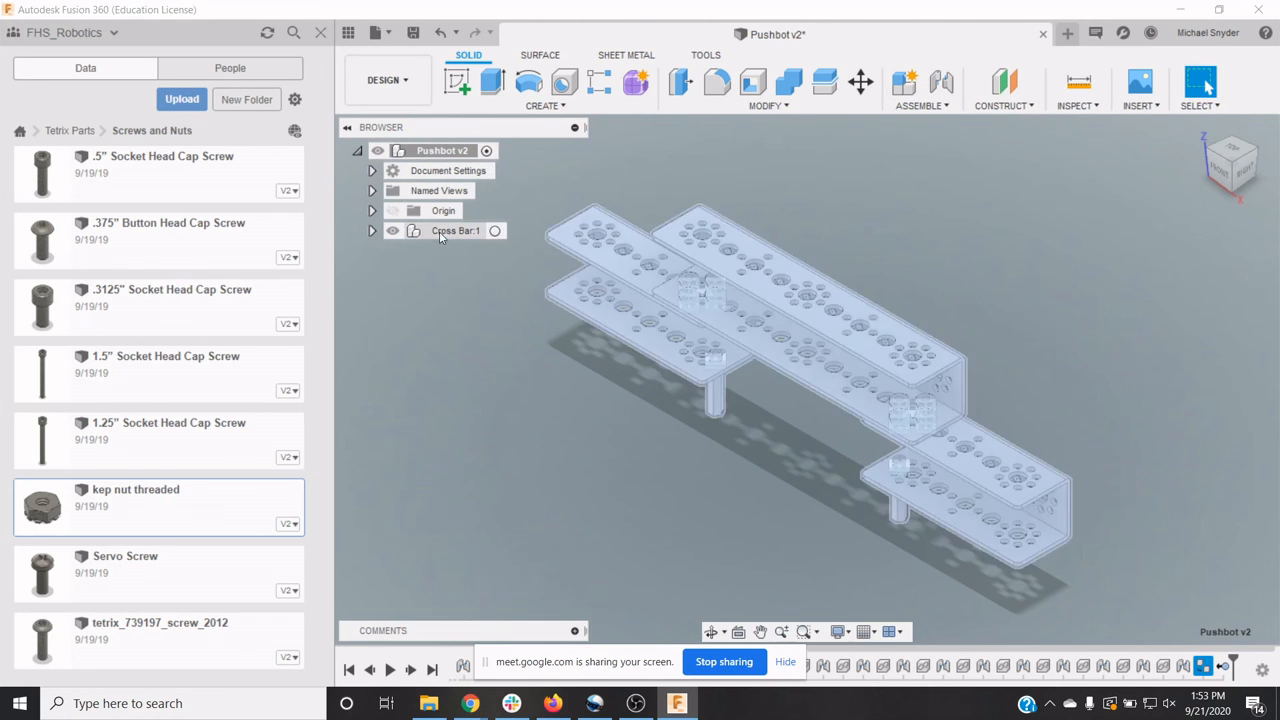
# Step: Copy and paste the Cross Bar component, moving the duplicate 80 mm along Y
pyautogui.rightClick(440, 232)
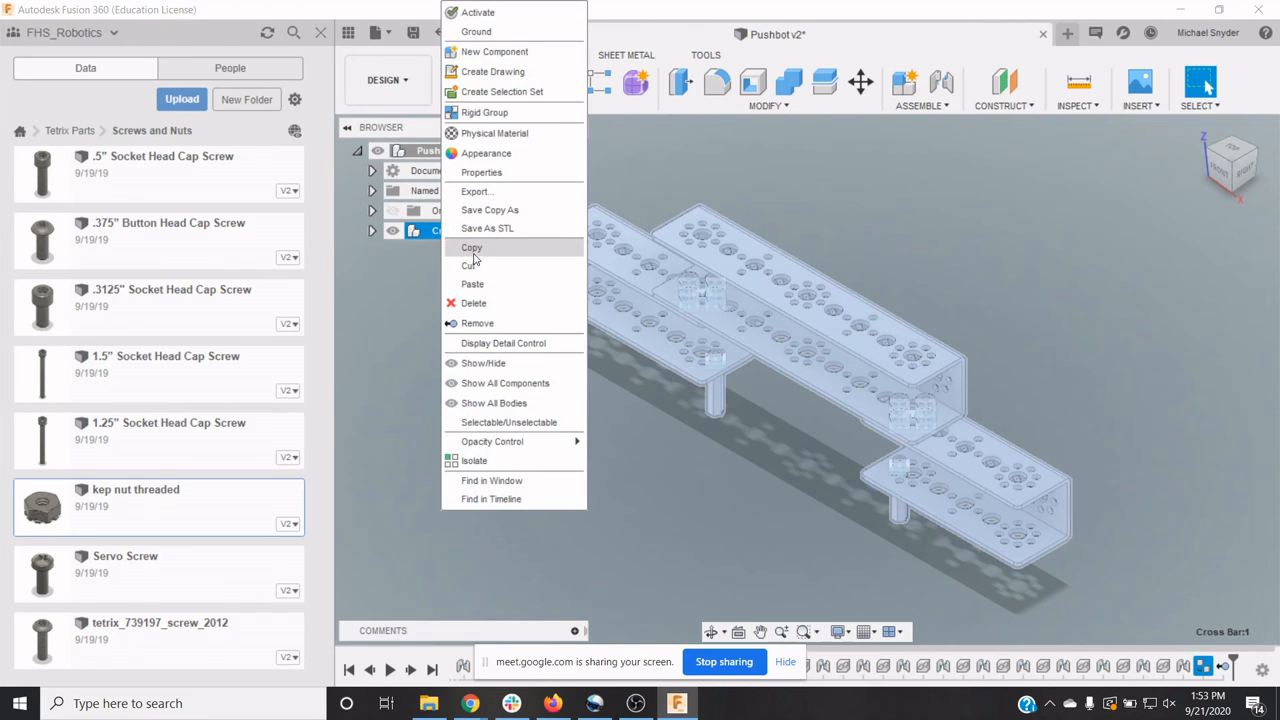
pyautogui.click(474, 250)
pyautogui.rightClick(506, 368)
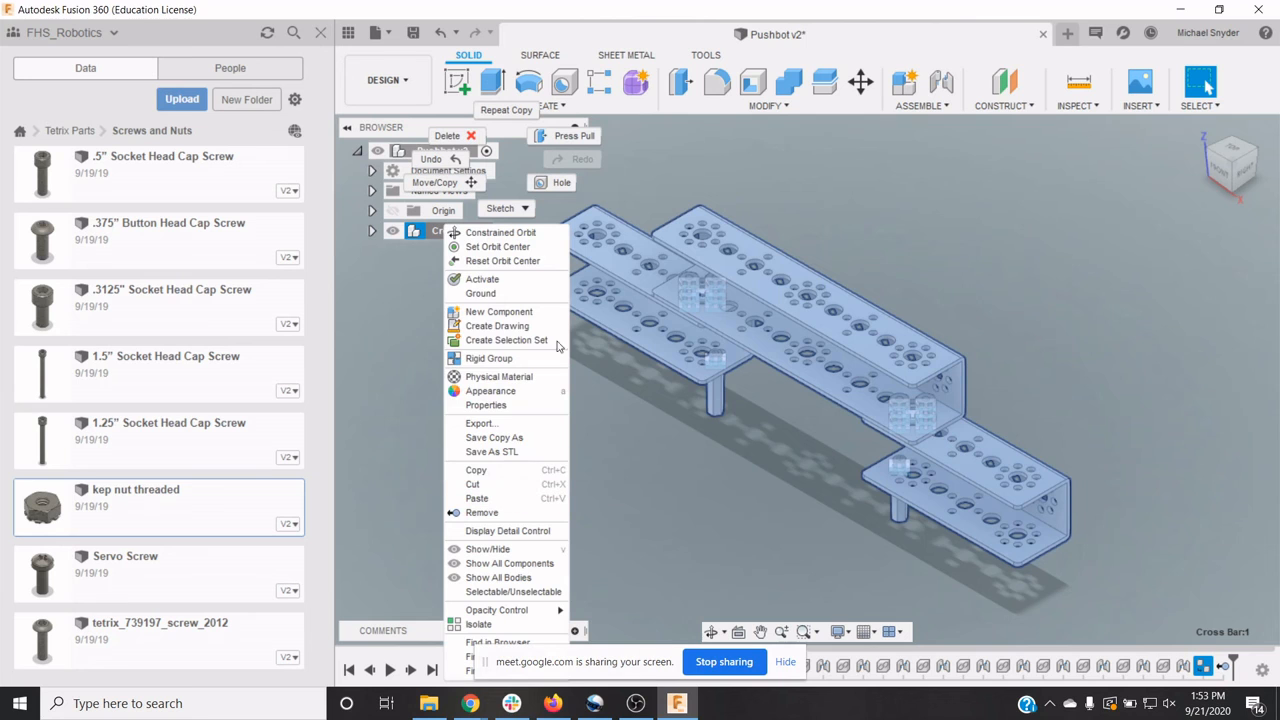
pyautogui.click(518, 499)
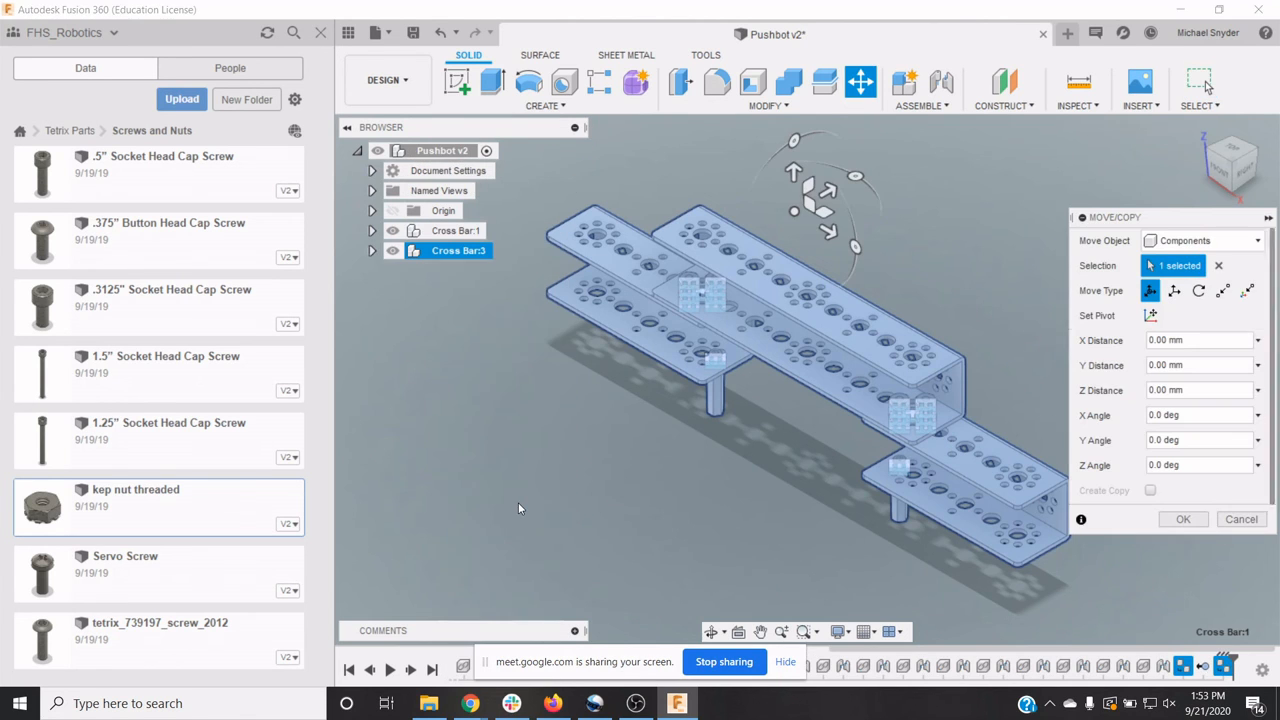
pyautogui.moveTo(828, 192); pyautogui.dragTo(958, 122)
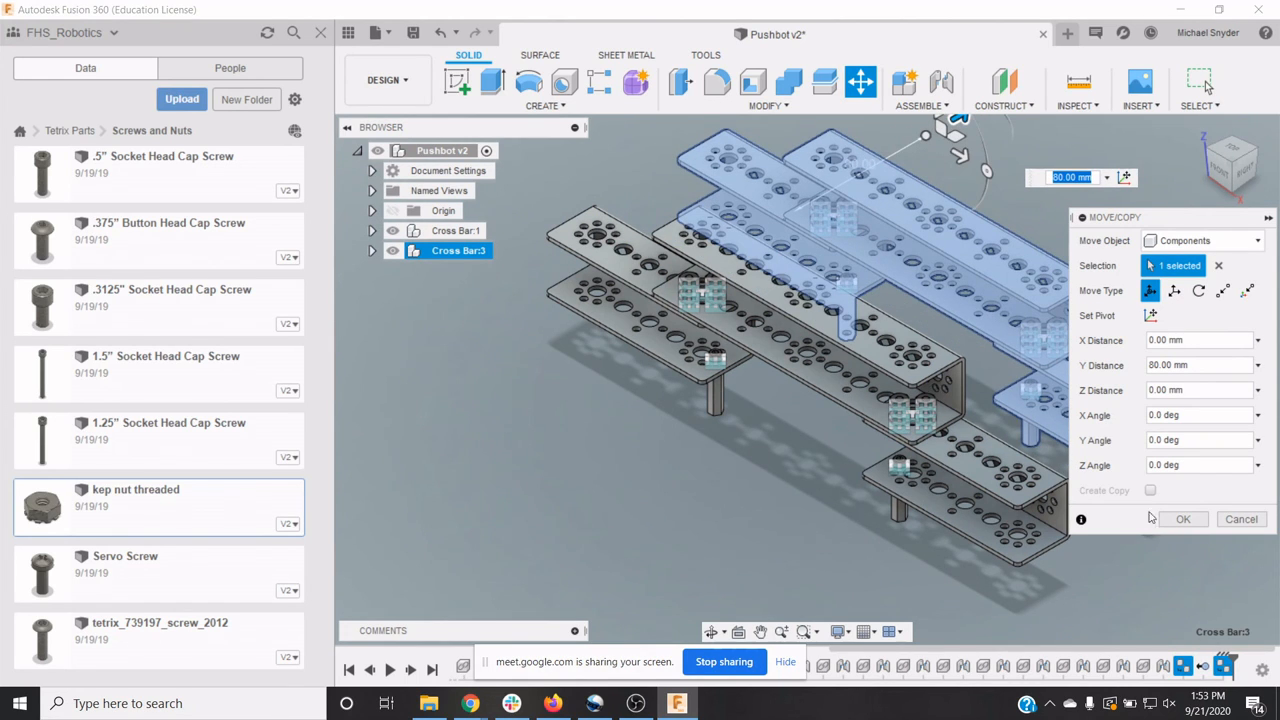
pyautogui.click(1183, 521)
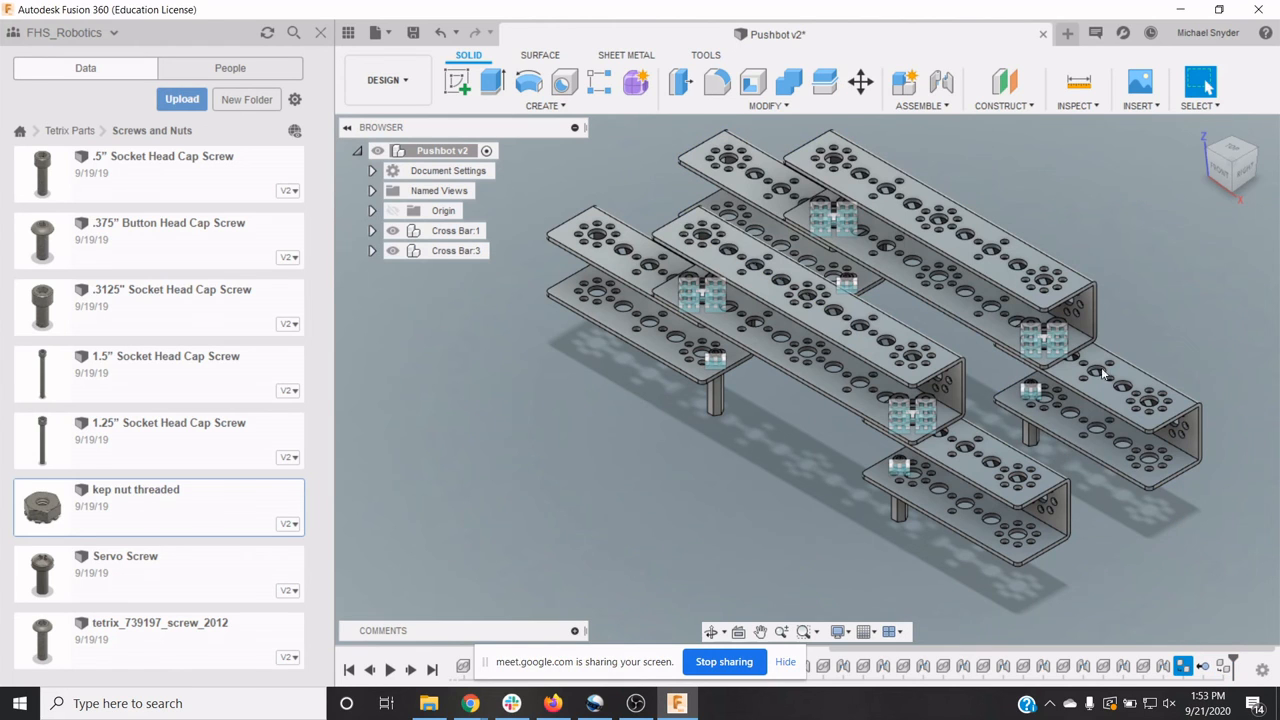